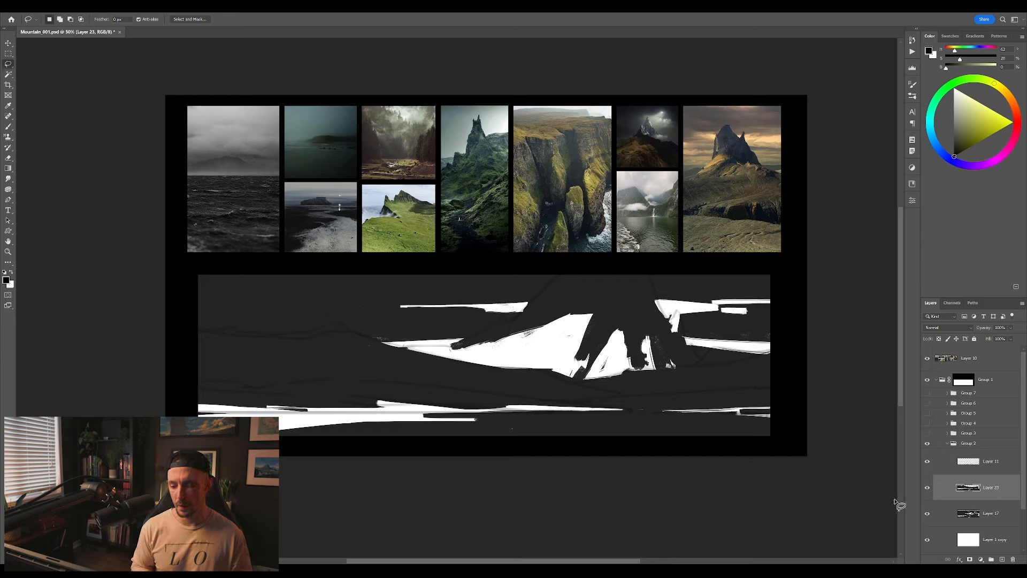
# Lasso the central mountain and its slopes on Layer 17 and copy the selection to a new layer
pyautogui.click(992, 513)
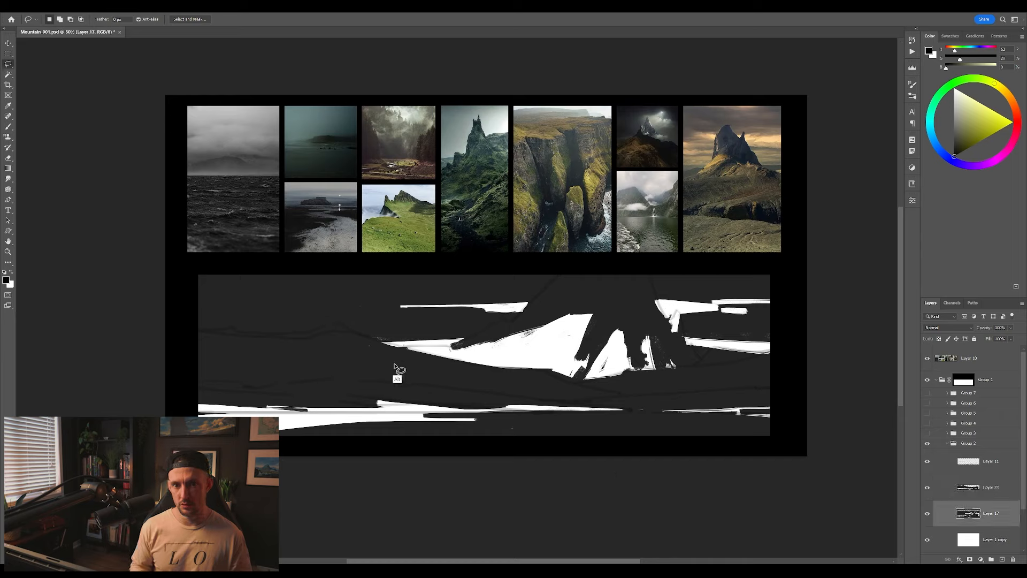
pyautogui.moveTo(388, 367)
pyautogui.mouseDown()
pyautogui.moveTo(518, 316)
pyautogui.moveTo(561, 263)
pyautogui.moveTo(656, 263)
pyautogui.moveTo(666, 279)
pyautogui.moveTo(656, 290)
pyautogui.moveTo(648, 279)
pyautogui.moveTo(679, 332)
pyautogui.moveTo(669, 322)
pyautogui.moveTo(675, 330)
pyautogui.moveTo(684, 315)
pyautogui.moveTo(687, 337)
pyautogui.moveTo(712, 339)
pyautogui.moveTo(691, 352)
pyautogui.moveTo(708, 363)
pyautogui.moveTo(713, 351)
pyautogui.moveTo(823, 361)
pyautogui.moveTo(858, 458)
pyautogui.moveTo(587, 476)
pyautogui.moveTo(171, 411)
pyautogui.moveTo(339, 371)
pyautogui.mouseUp()
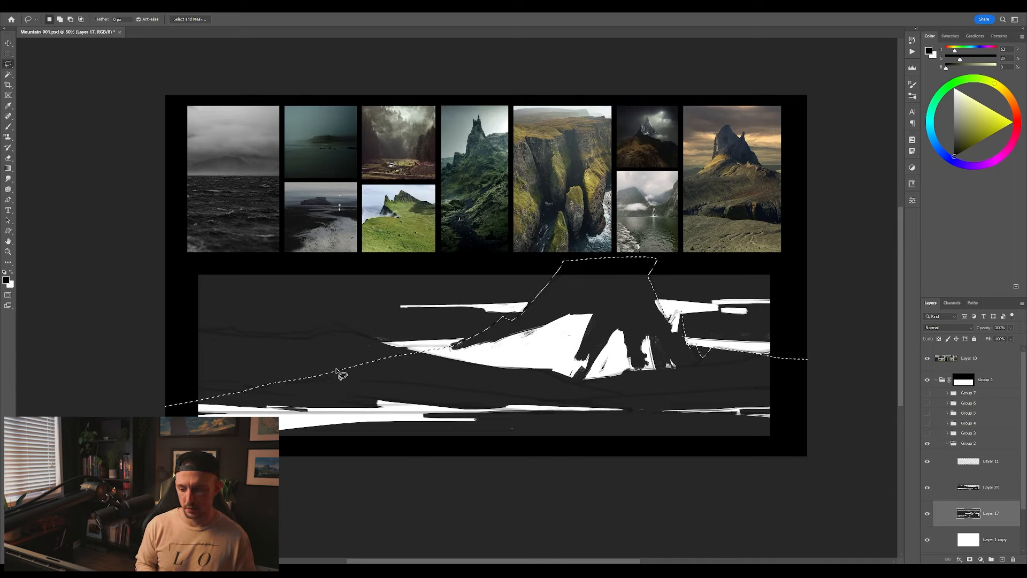
pyautogui.hotkey('ctrl', 'j')
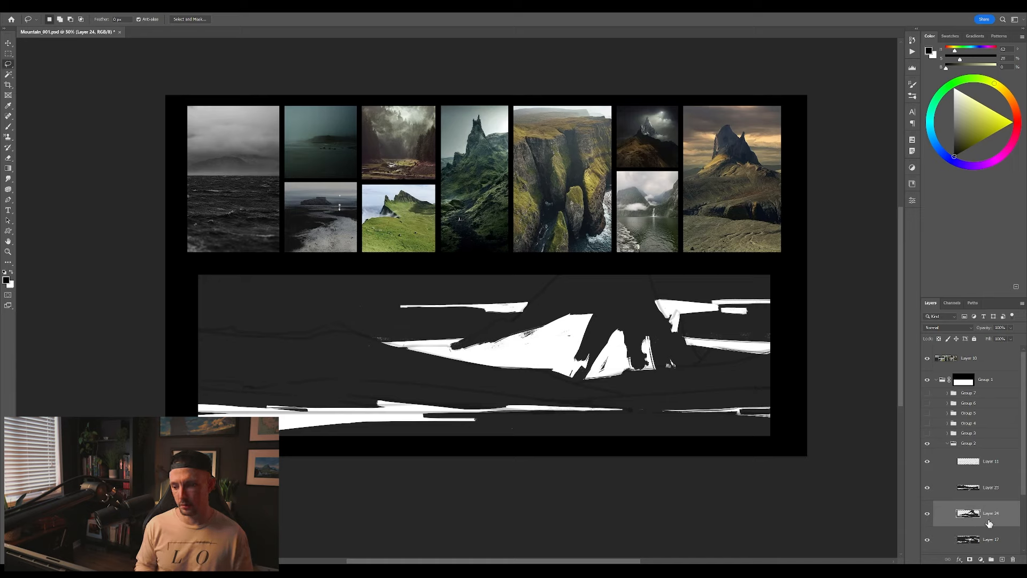
# Stamp the layers from Layer 23 down to Layer 1 copy into a merged copy above them and hide it
pyautogui.scroll(-2, 981, 506)
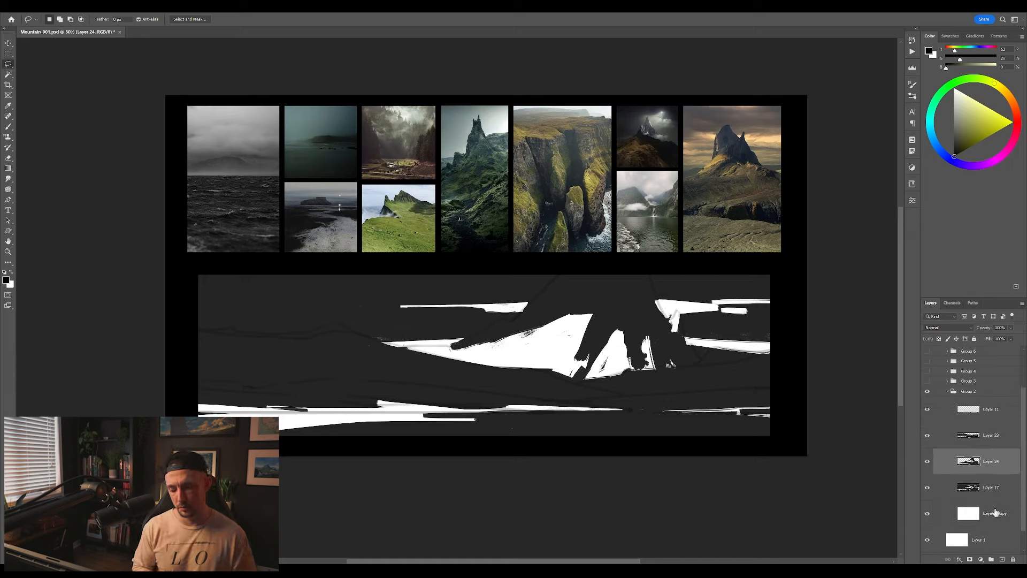
pyautogui.click(995, 512)
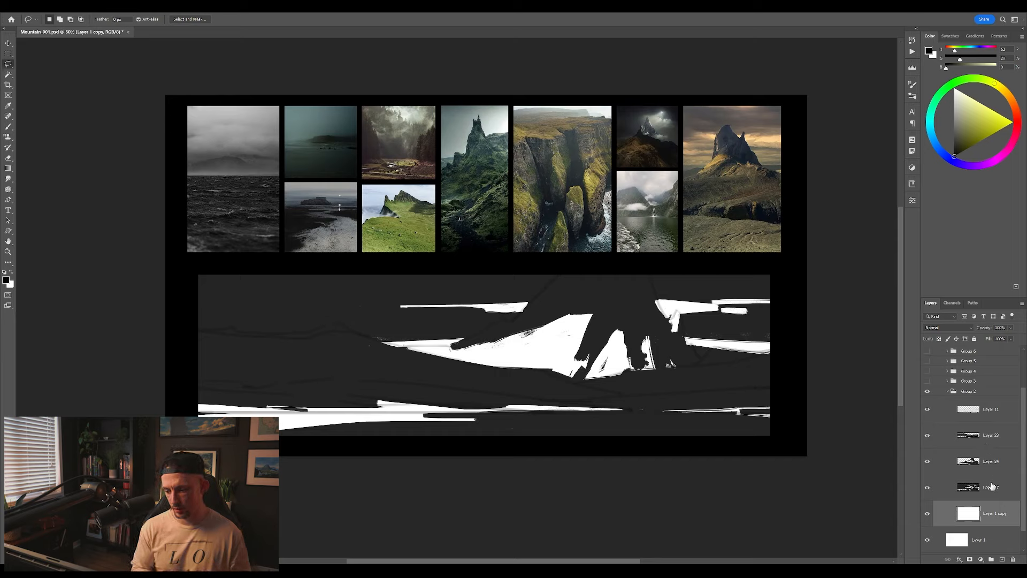
pyautogui.click(987, 439)
pyautogui.click(988, 416)
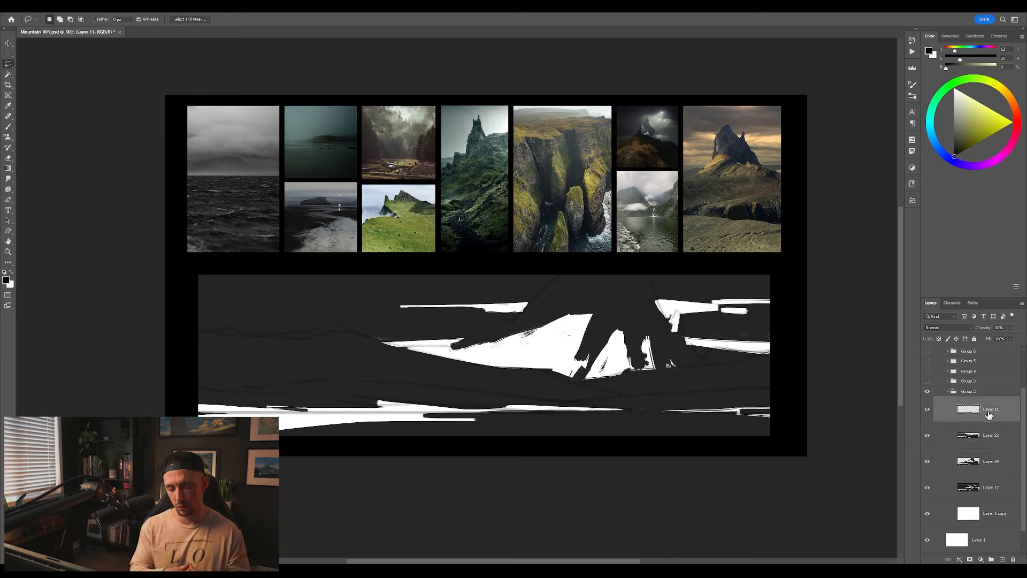
pyautogui.click(987, 437)
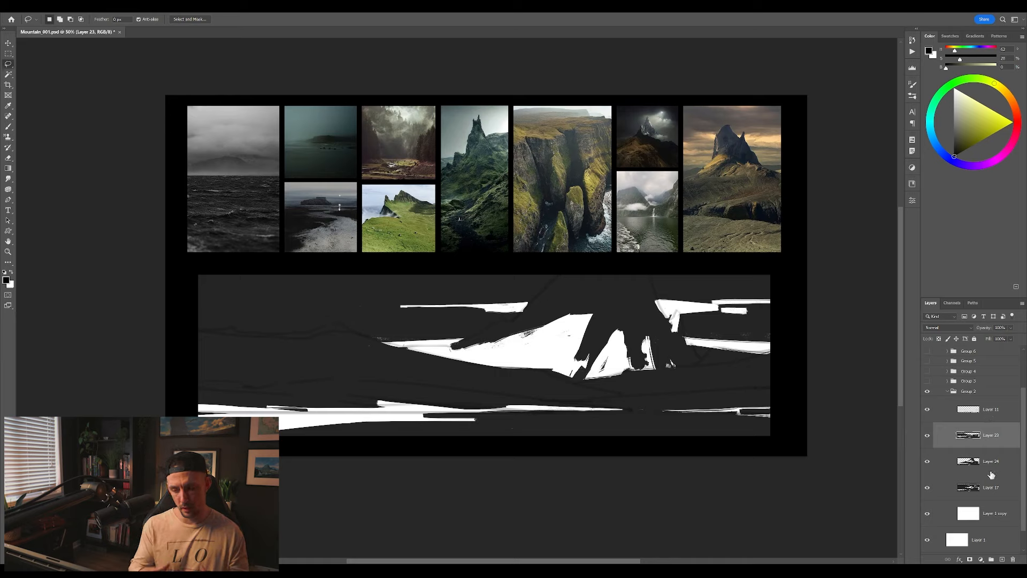
pyautogui.keyDown('shift'); pyautogui.click(993, 495); pyautogui.keyUp('shift')
pyautogui.keyDown('shift'); pyautogui.click(997, 515); pyautogui.keyUp('shift')
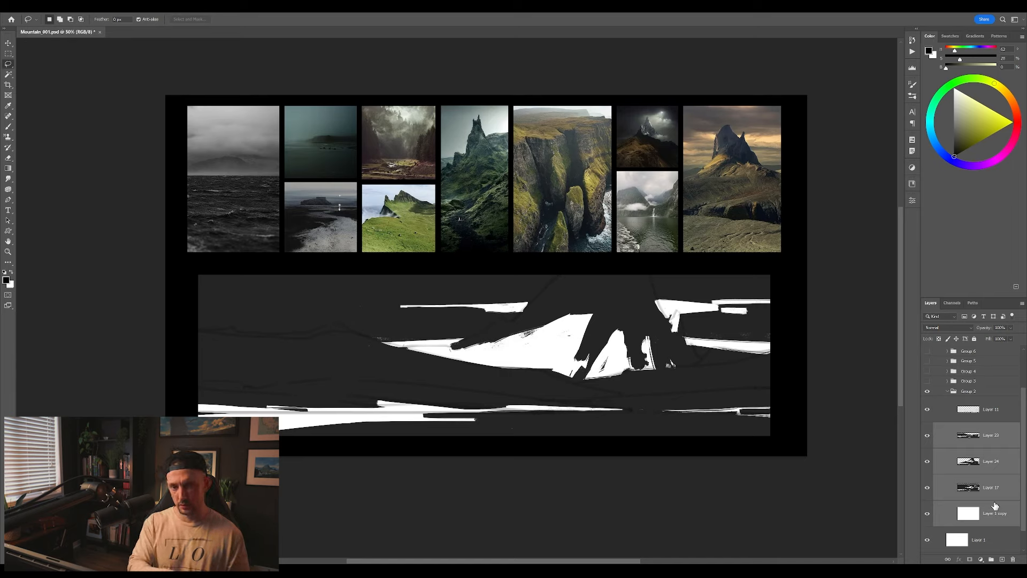
pyautogui.hotkey('ctrl', 'alt', 'e')
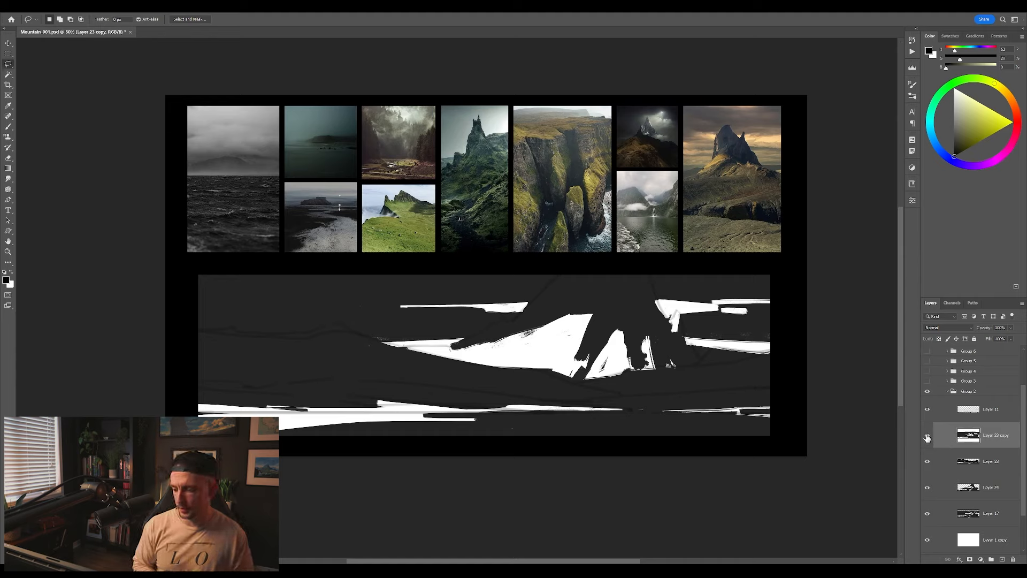
pyautogui.scroll(2, 956, 436)
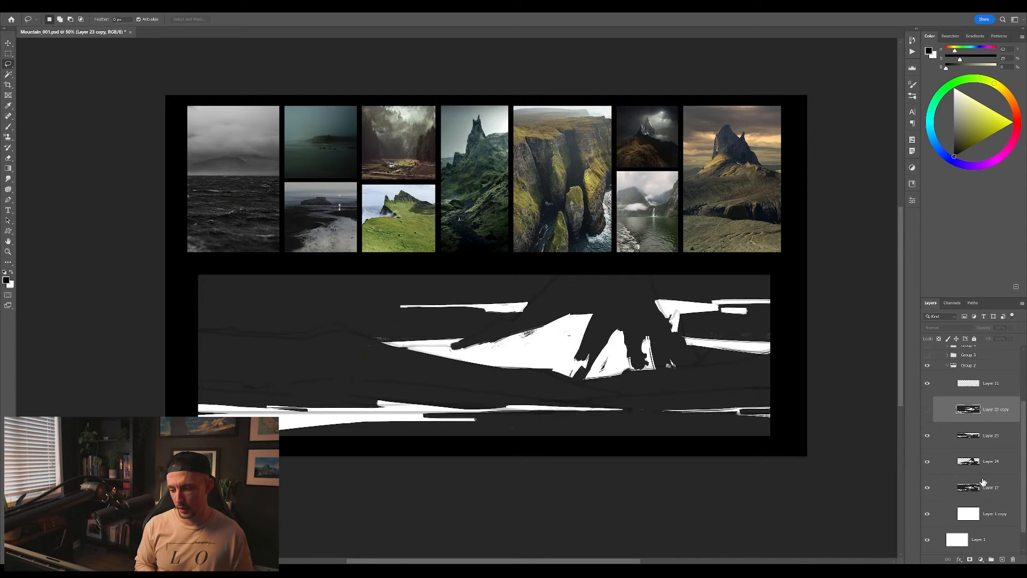
# Duplicate the white Layer 1 copy directly above the mountain layer and delete a lassoed area covering the sky and mountain from it
pyautogui.click(993, 438)
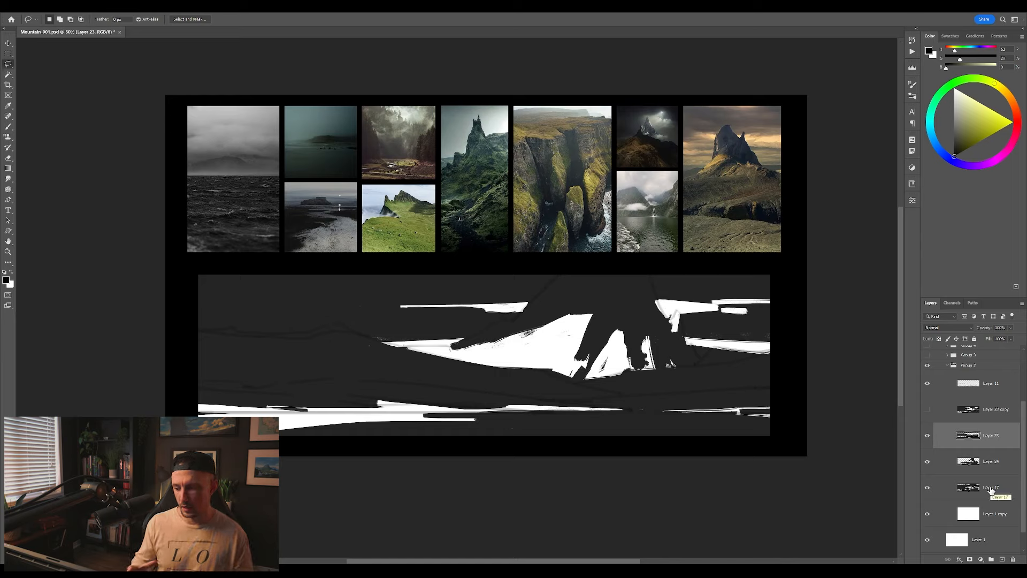
pyautogui.click(995, 488)
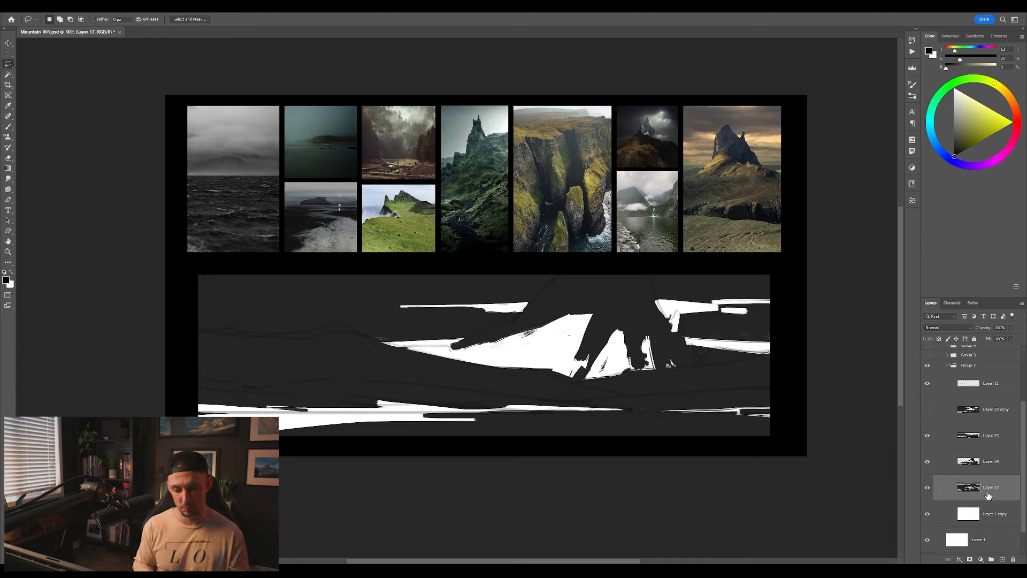
pyautogui.moveTo(992, 517); pyautogui.dragTo(971, 450)
pyautogui.moveTo(809, 357)
pyautogui.mouseDown()
pyautogui.moveTo(641, 392)
pyautogui.moveTo(225, 377)
pyautogui.moveTo(142, 318)
pyautogui.moveTo(574, 264)
pyautogui.moveTo(863, 349)
pyautogui.mouseUp()
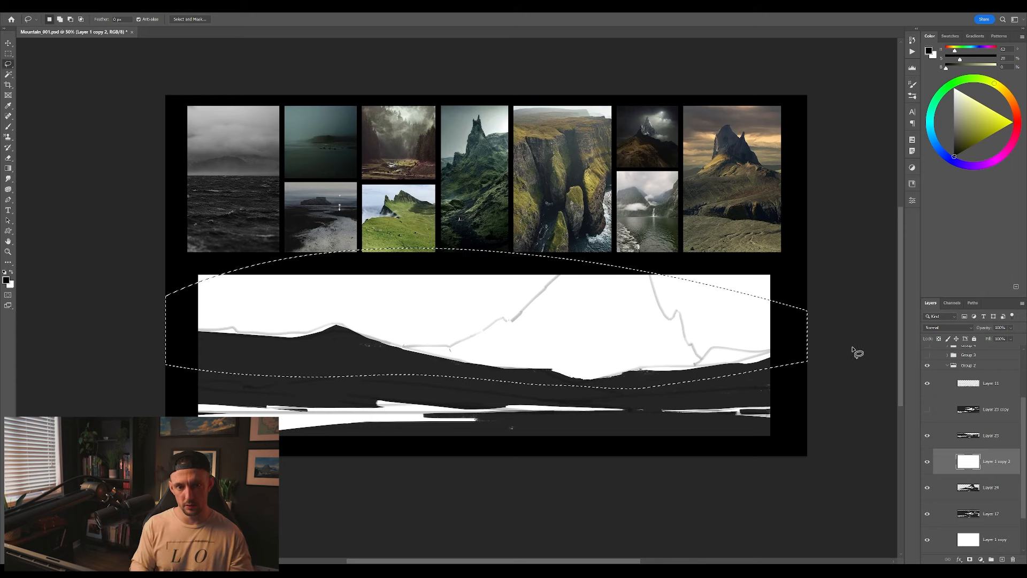
pyautogui.moveTo(833, 318)
pyautogui.mouseDown()
pyautogui.moveTo(738, 233)
pyautogui.moveTo(767, 348)
pyautogui.mouseUp()
pyautogui.moveTo(463, 240); pyautogui.dragTo(127, 271)
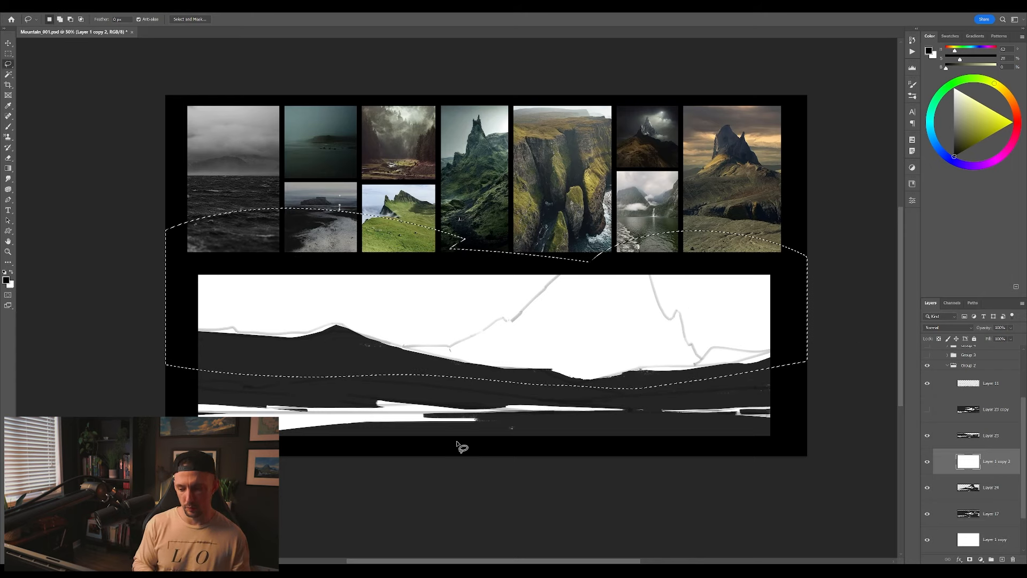
pyautogui.press('Delete')
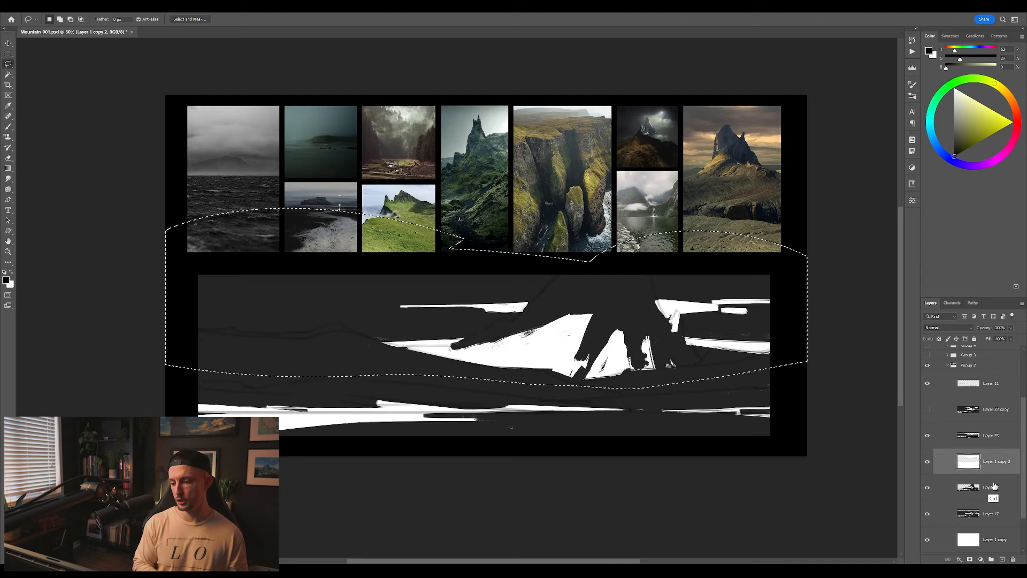
pyautogui.hotkey('ctrl', 'd')
# Duplicate the white layer beneath the mountain, copy a lassoed patch around the mountain base to a new layer and merge the mountain layer into it
pyautogui.moveTo(992, 540); pyautogui.dragTo(999, 506)
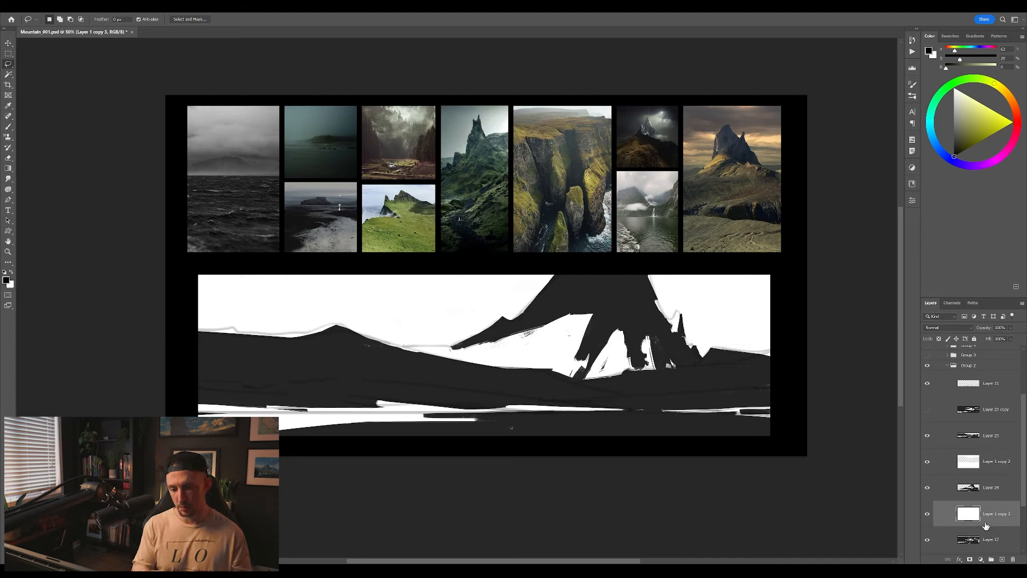
pyautogui.moveTo(542, 310)
pyautogui.mouseDown()
pyautogui.moveTo(466, 346)
pyautogui.moveTo(348, 378)
pyautogui.moveTo(749, 406)
pyautogui.moveTo(752, 369)
pyautogui.moveTo(691, 349)
pyautogui.moveTo(669, 314)
pyautogui.moveTo(655, 320)
pyautogui.moveTo(577, 288)
pyautogui.moveTo(452, 345)
pyautogui.mouseUp()
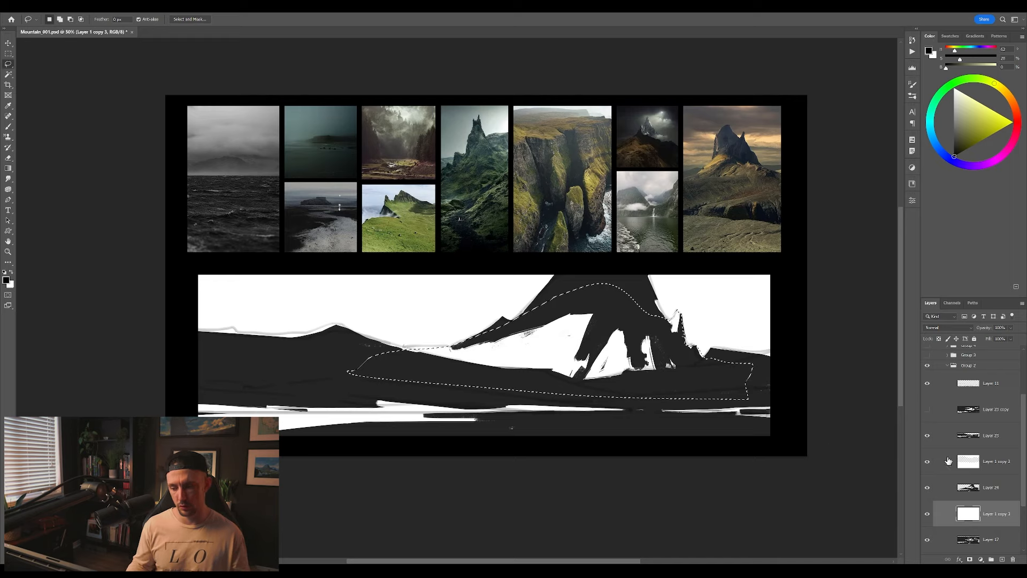
pyautogui.hotkey('ctrl', 'j')
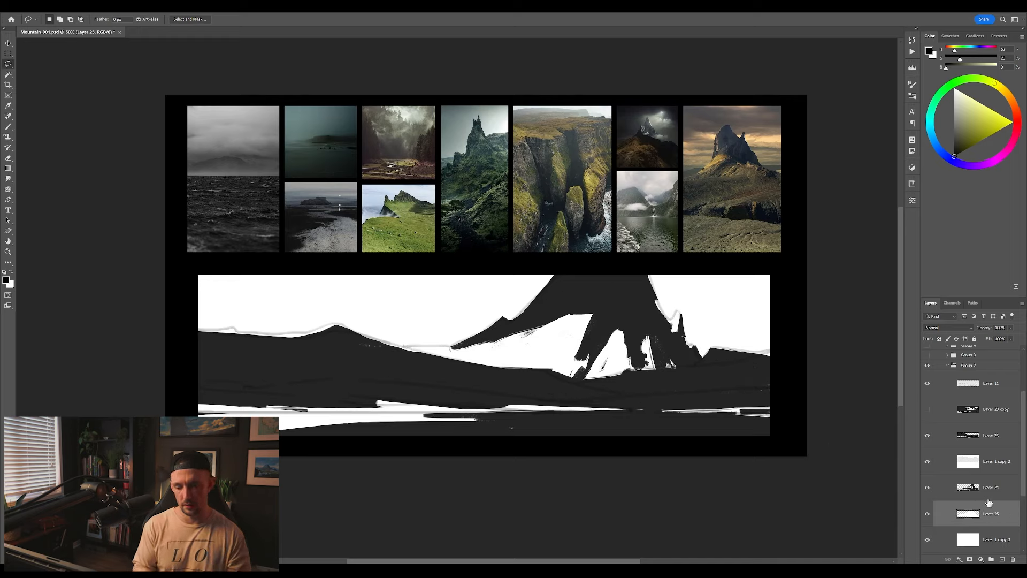
pyautogui.click(991, 489)
pyautogui.hotkey('ctrl', 'e')
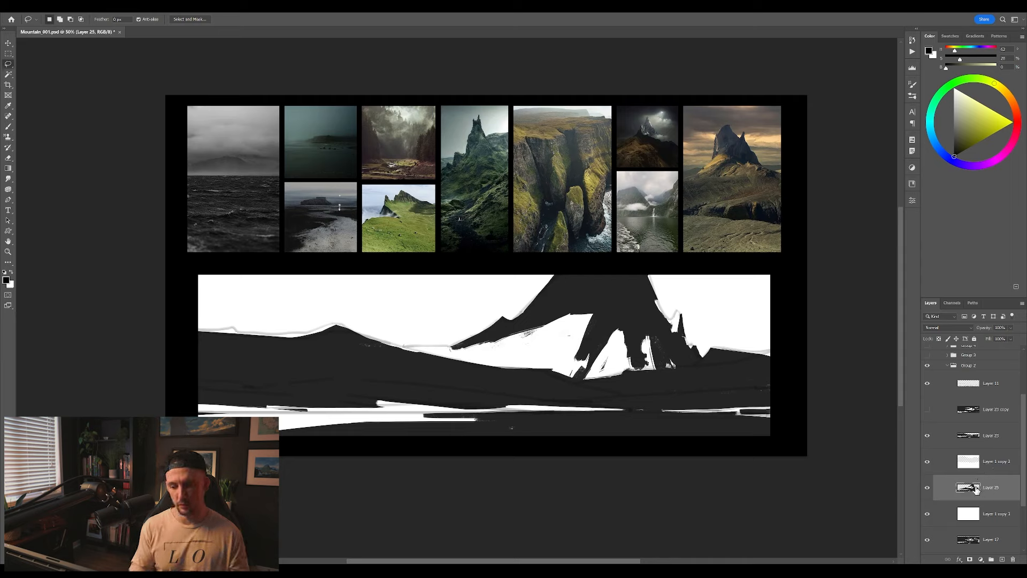
# Check the visibility of Layer 1 copy 2 and delete that layer
pyautogui.click(927, 463)
pyautogui.click(927, 465)
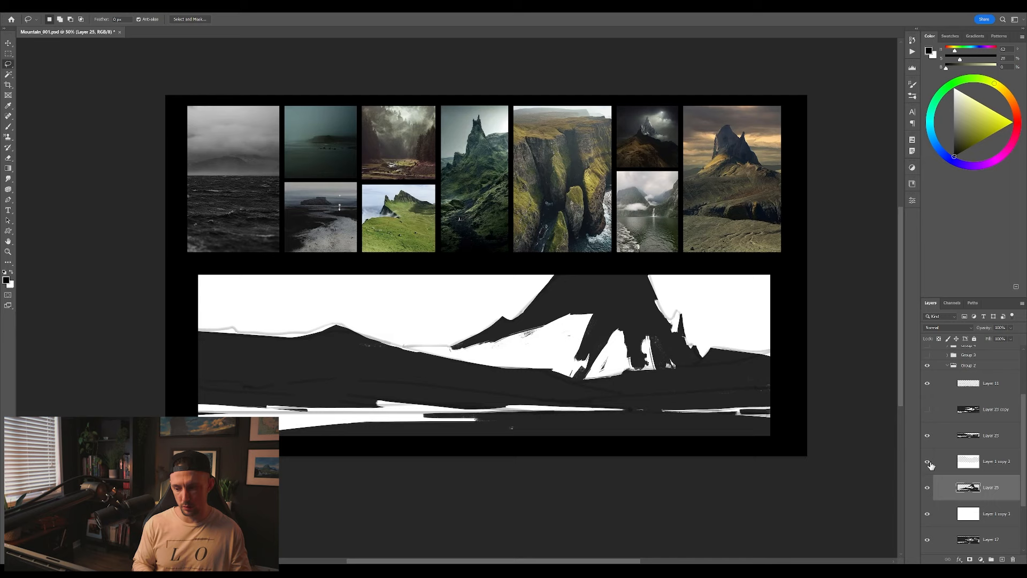
pyautogui.click(990, 465)
pyautogui.click(1012, 559)
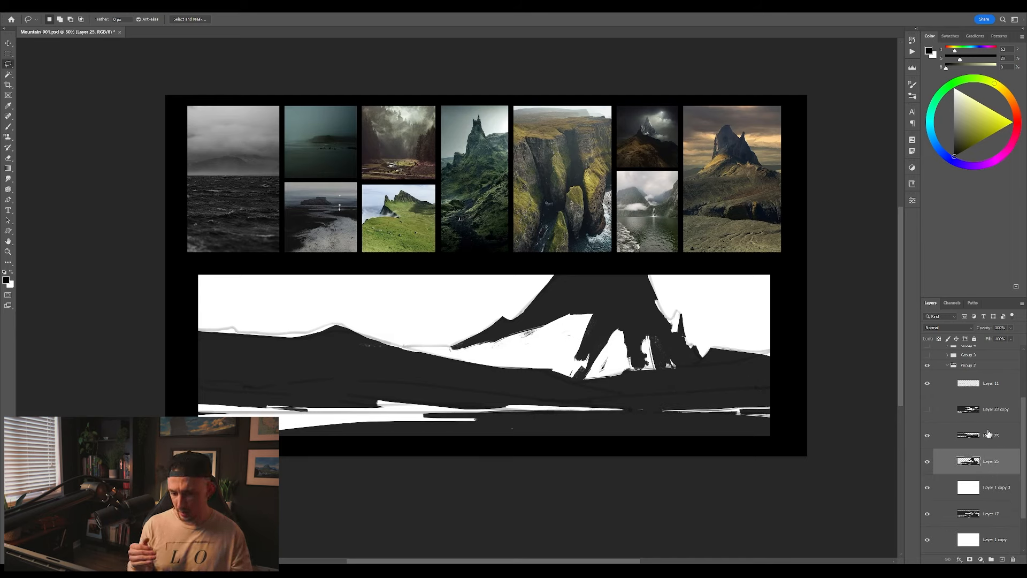
# Compare the separated depth planes by toggling the visibility of Layer 23, Layer 25 and Layer 1 copy 3
pyautogui.click(927, 437)
pyautogui.click(929, 436)
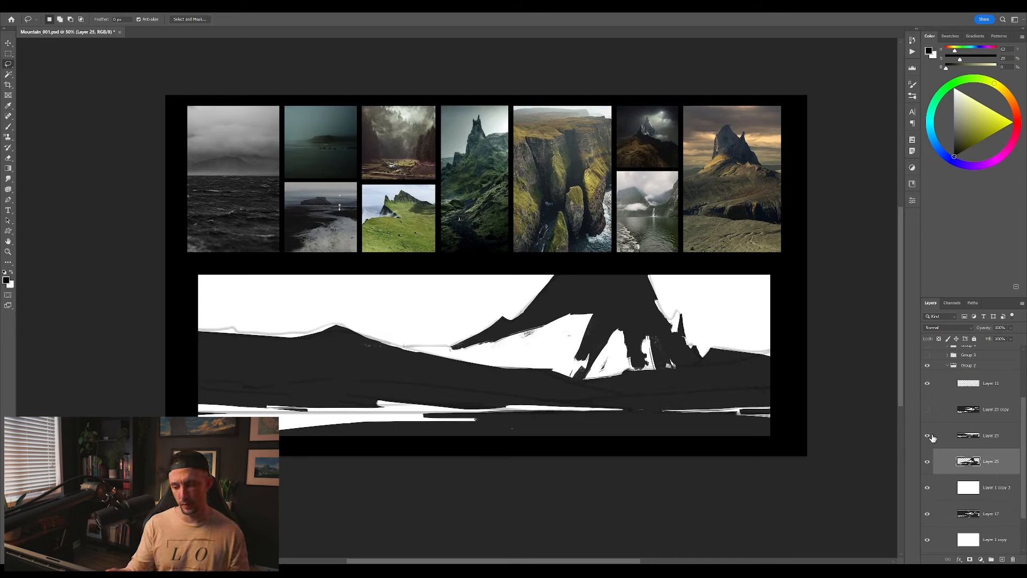
pyautogui.click(928, 463)
pyautogui.click(929, 488)
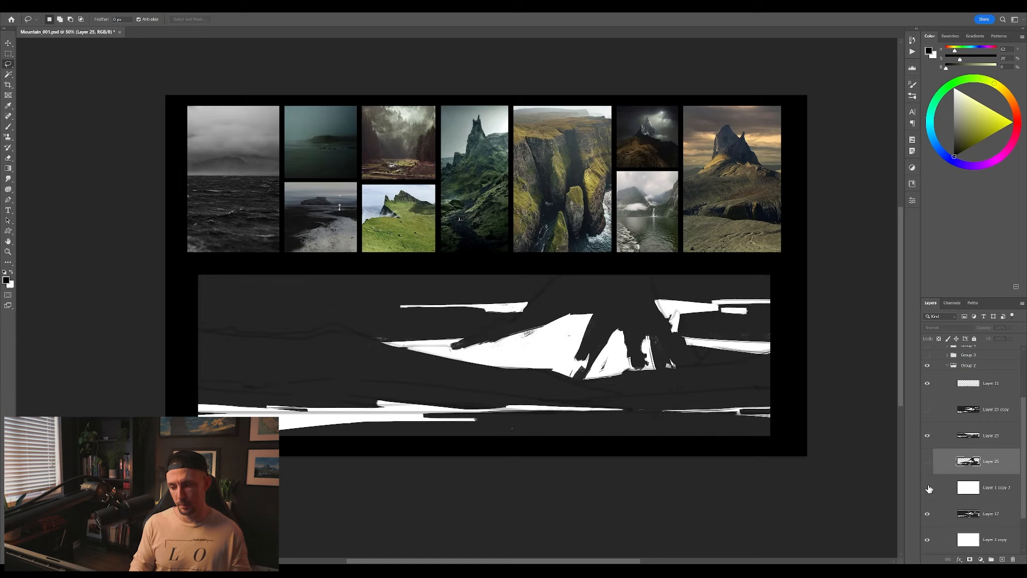
pyautogui.click(929, 489)
pyautogui.click(928, 463)
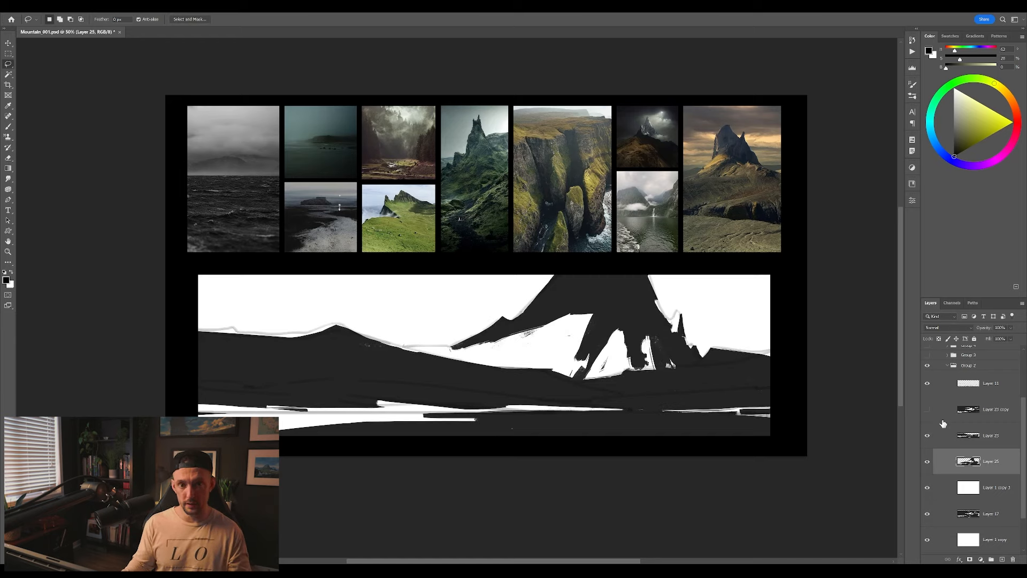
pyautogui.click(927, 488)
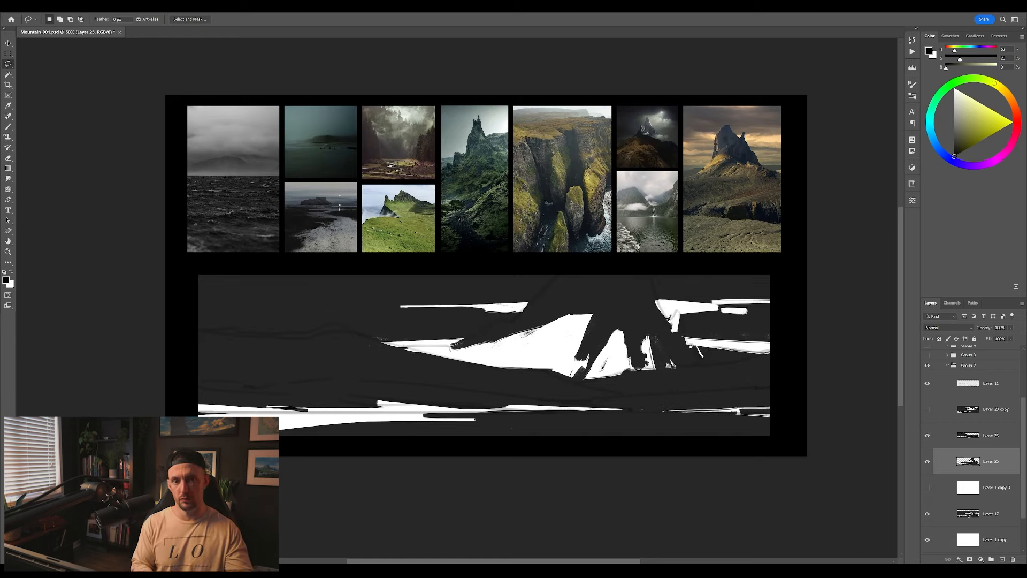
pyautogui.click(928, 488)
# Delete the white Layer 1 copy 3 between the mountain layer and Layer 17
pyautogui.click(999, 498)
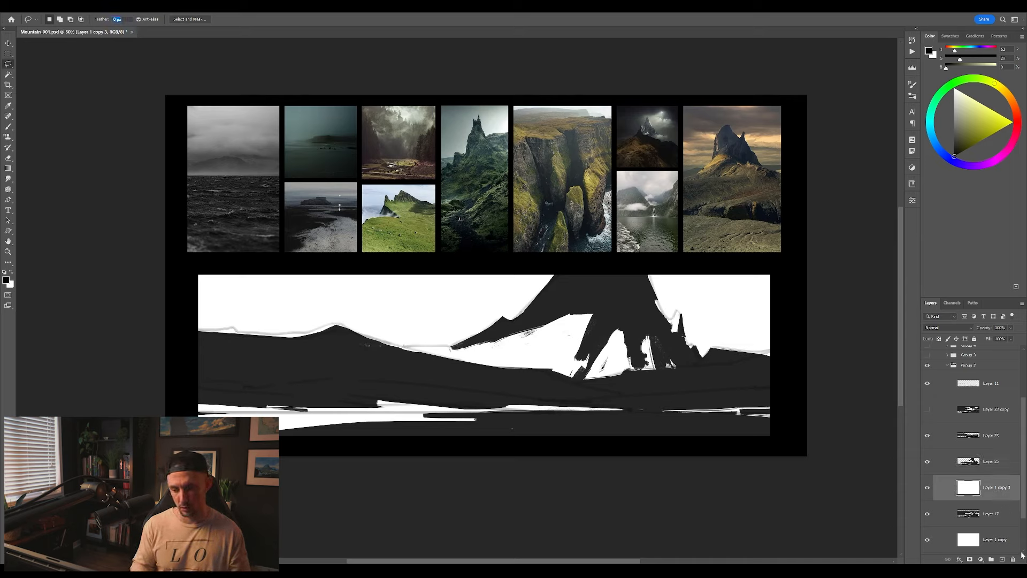
pyautogui.scroll(-2, 1019, 534)
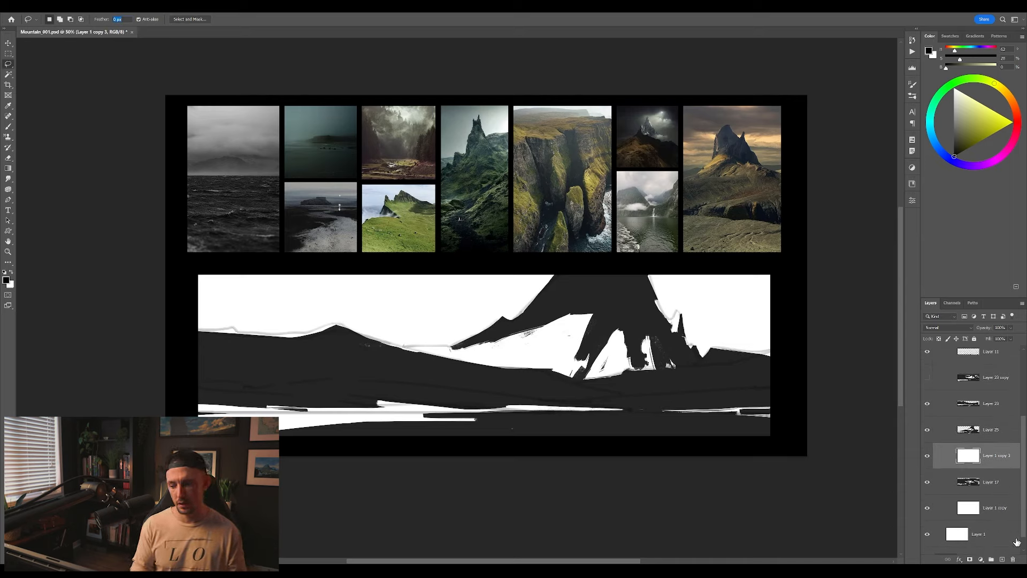
pyautogui.click(1012, 559)
pyautogui.press('Return')
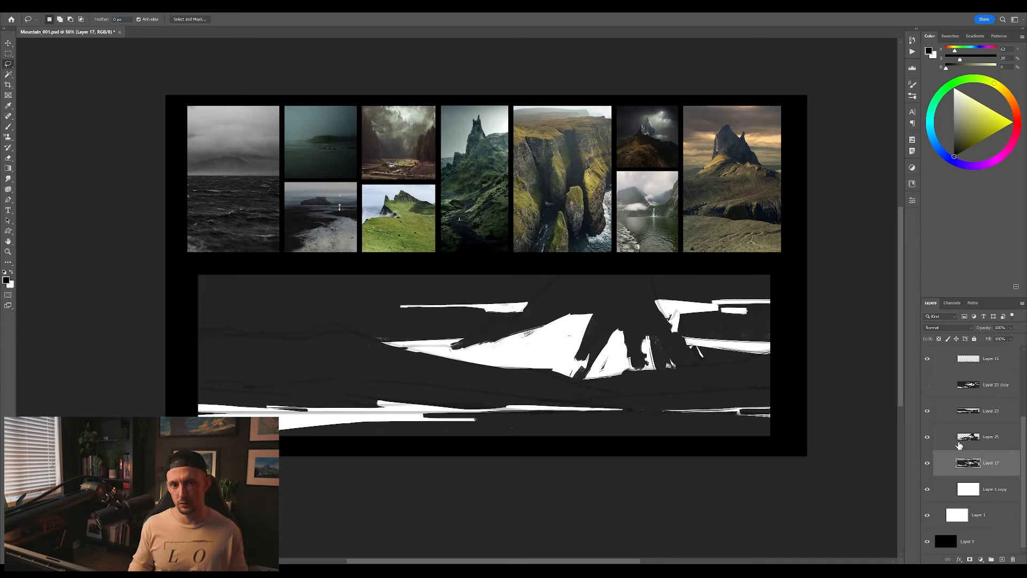
# Try darkening the white Layer 1 copy to grey by lowering its lightness with Hue/Saturation
pyautogui.click(982, 495)
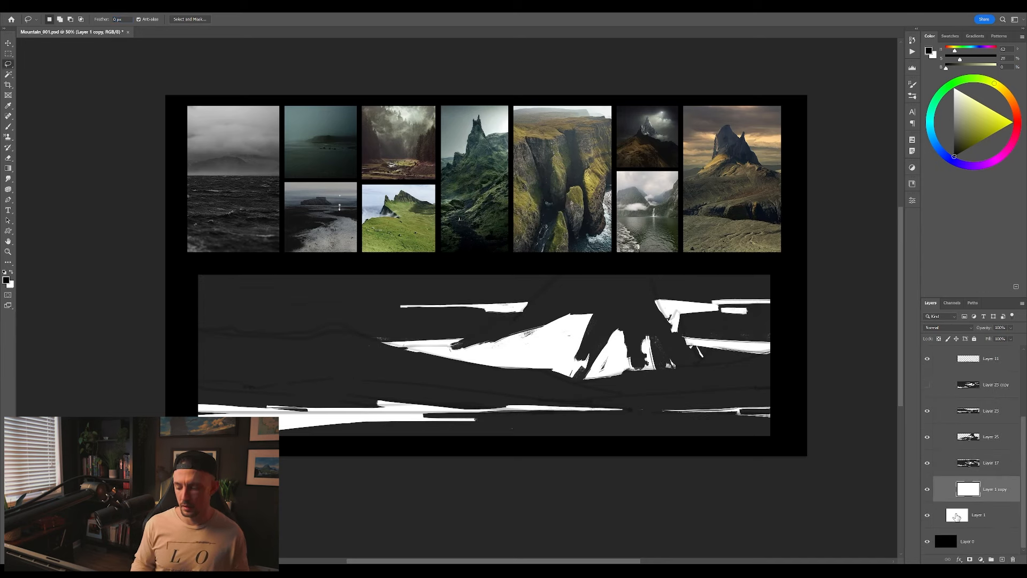
pyautogui.moveTo(489, 339); pyautogui.dragTo(458, 362)
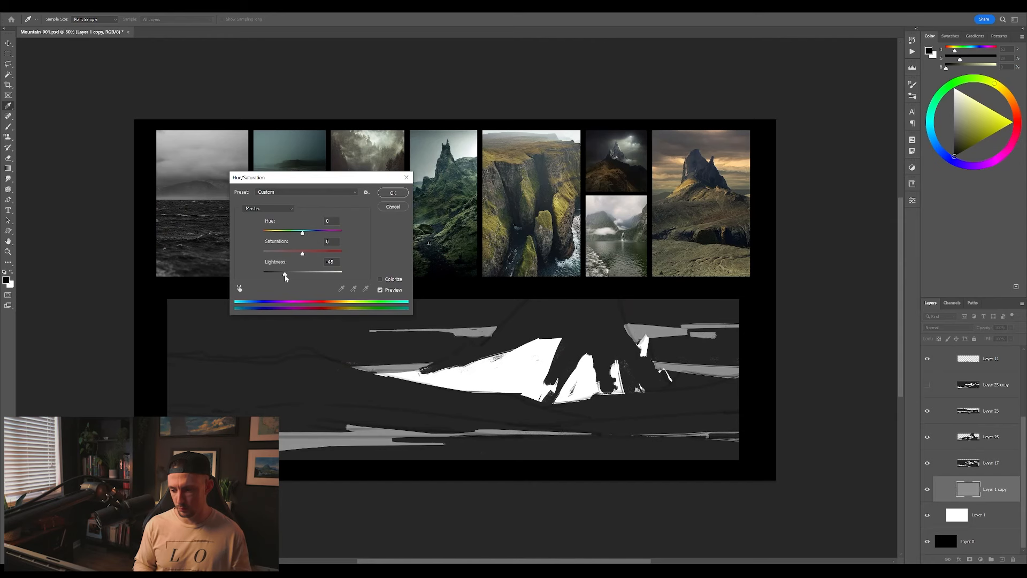
pyautogui.moveTo(286, 278); pyautogui.dragTo(292, 276)
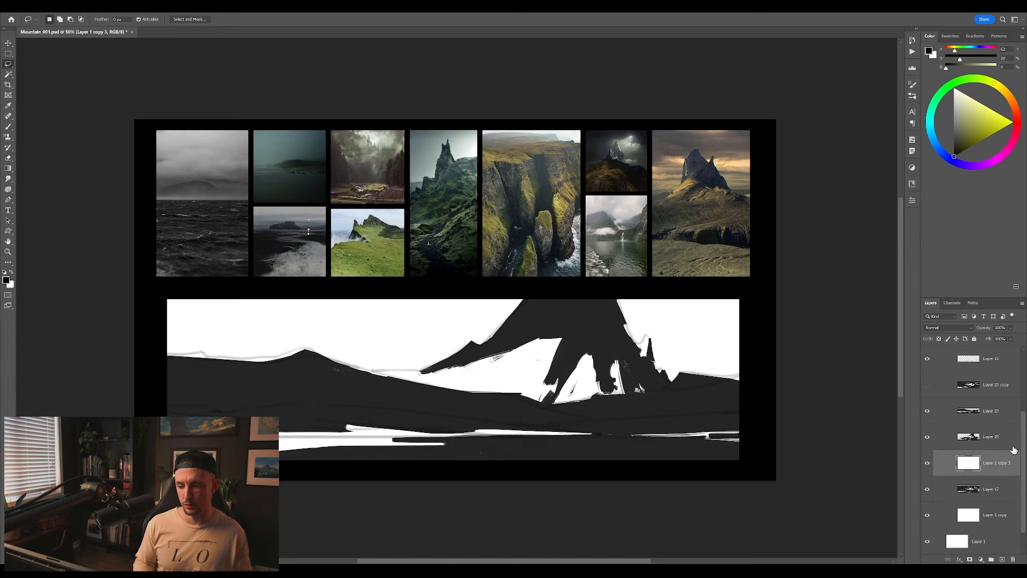
# Undo the recent changes back to before Layer 1 copy 2 and Layer 1 copy 3 were deleted
pyautogui.hotkey('ctrl', 'z')
pyautogui.hotkey('ctrl', 'z')
pyautogui.hotkey('ctrl', 'z')
pyautogui.hotkey('ctrl', 'z')
pyautogui.hotkey('ctrl', 'z')
pyautogui.hotkey('ctrl', 'z')
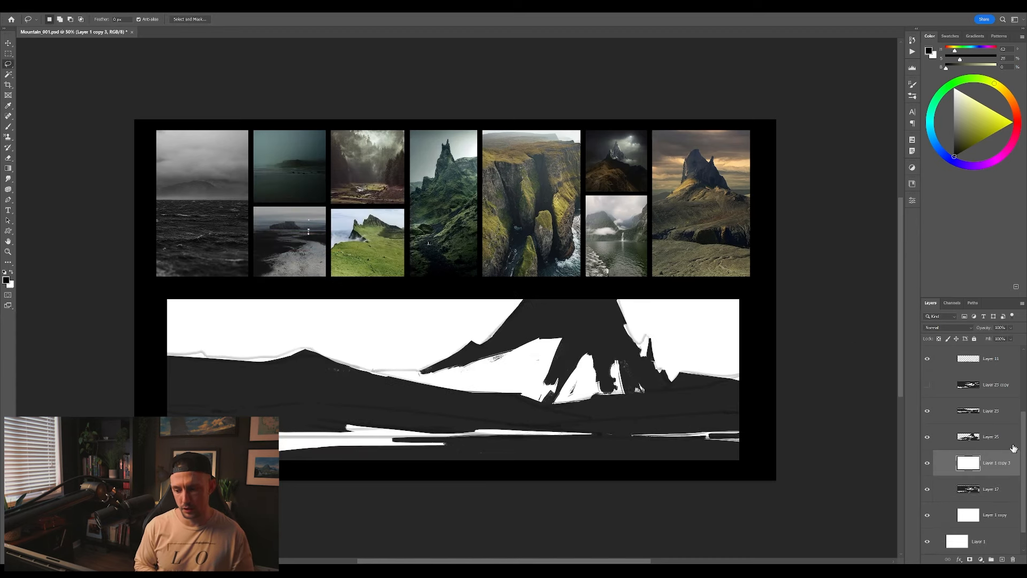
pyautogui.hotkey('ctrl', 'z')
pyautogui.hotkey('ctrl', 'z')
pyautogui.hotkey('ctrl', 'z')
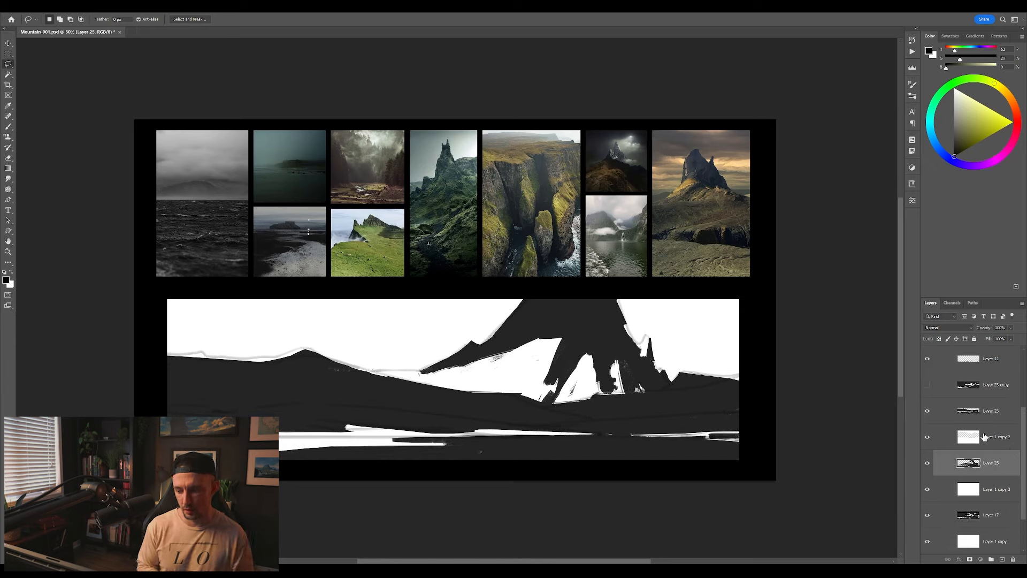
# Merge Layer 23 with Layer 1 copy 2 and delete the white Layer 1 copy 3 beneath the mountain layer
pyautogui.click(985, 437)
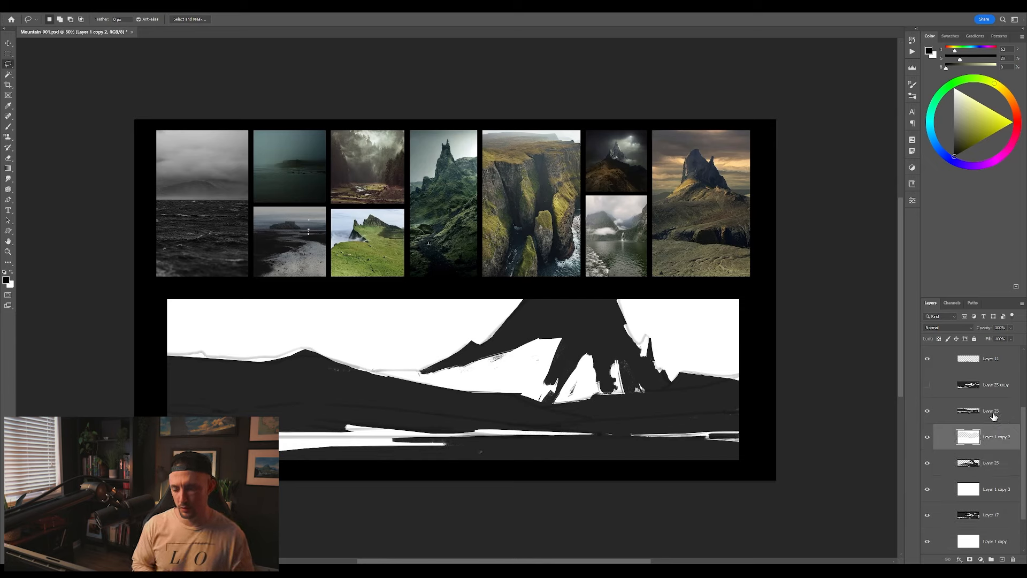
pyautogui.keyDown('ctrl'); pyautogui.click(973, 441); pyautogui.keyUp('ctrl')
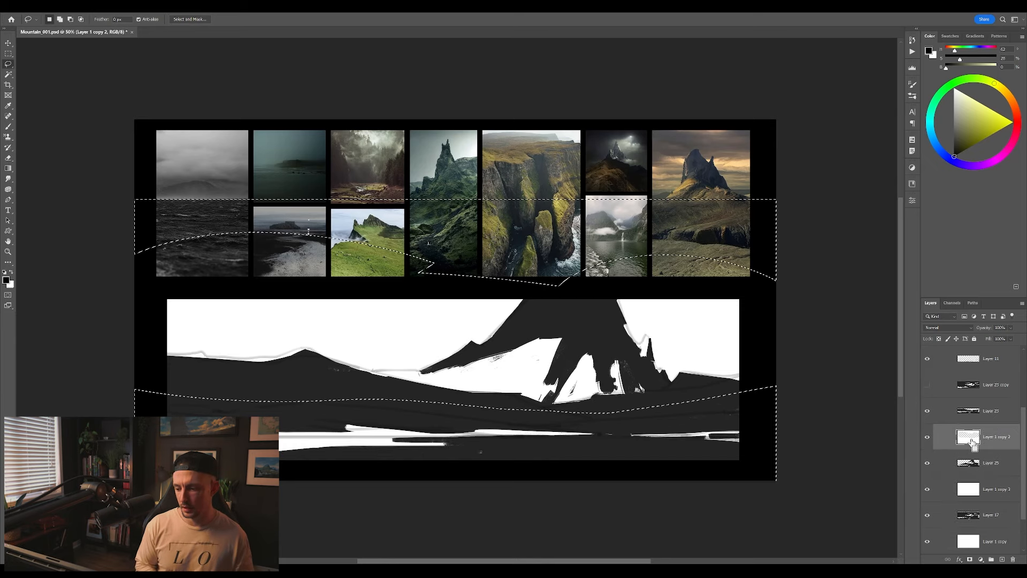
pyautogui.click(997, 412)
pyautogui.hotkey('ctrl', 'e')
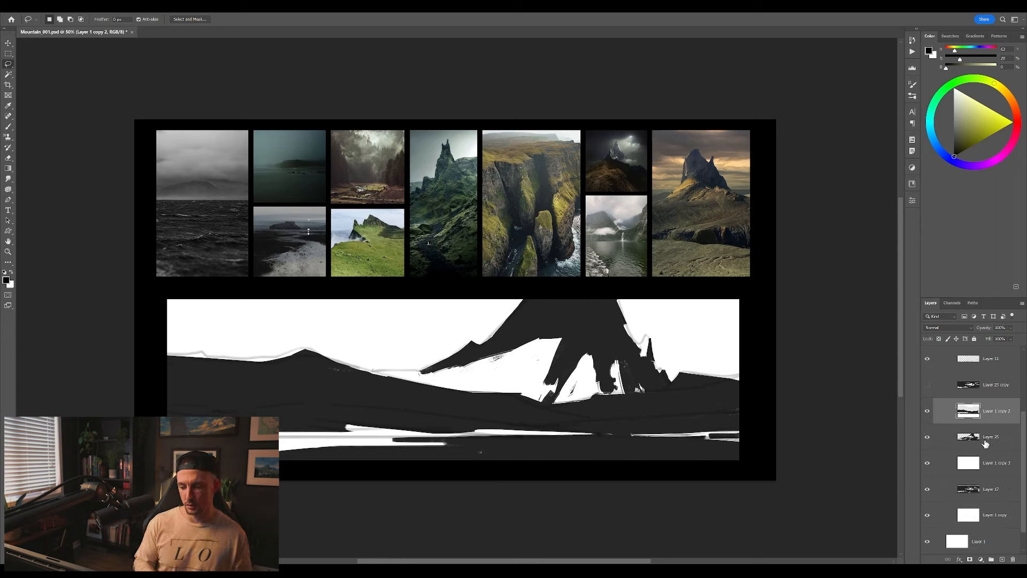
pyautogui.click(995, 468)
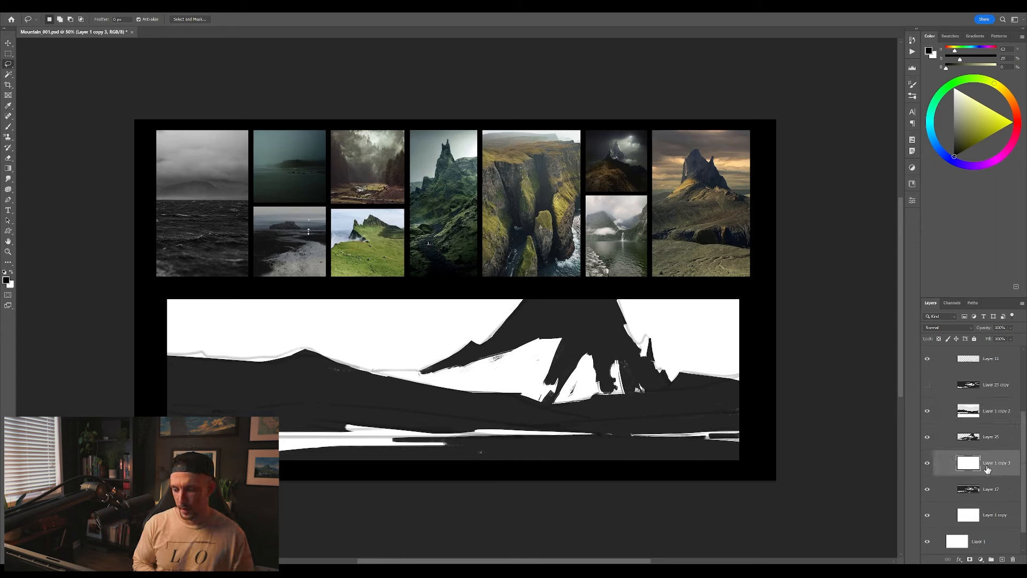
pyautogui.click(1014, 560)
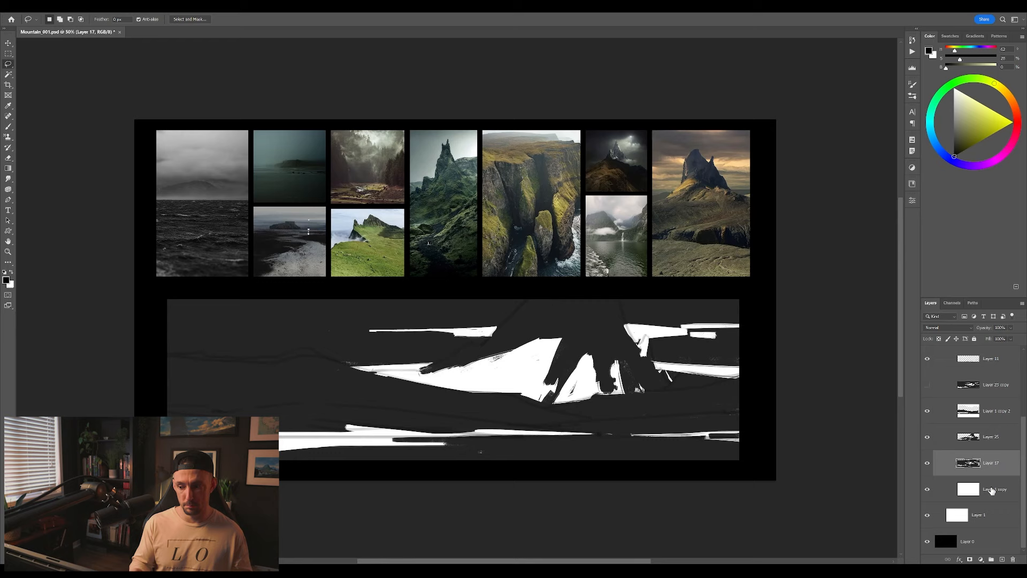
# Darken the white Layer 1 copy to a mid grey by lowering its lightness with Hue/Saturation
pyautogui.click(992, 490)
pyautogui.hotkey('ctrl', 'u')
pyautogui.moveTo(302, 273); pyautogui.dragTo(289, 276)
pyautogui.click(389, 194)
# Add a new layer above Layer 25, clip it to the mountain layer, and make it the active painting layer
pyautogui.click(990, 437)
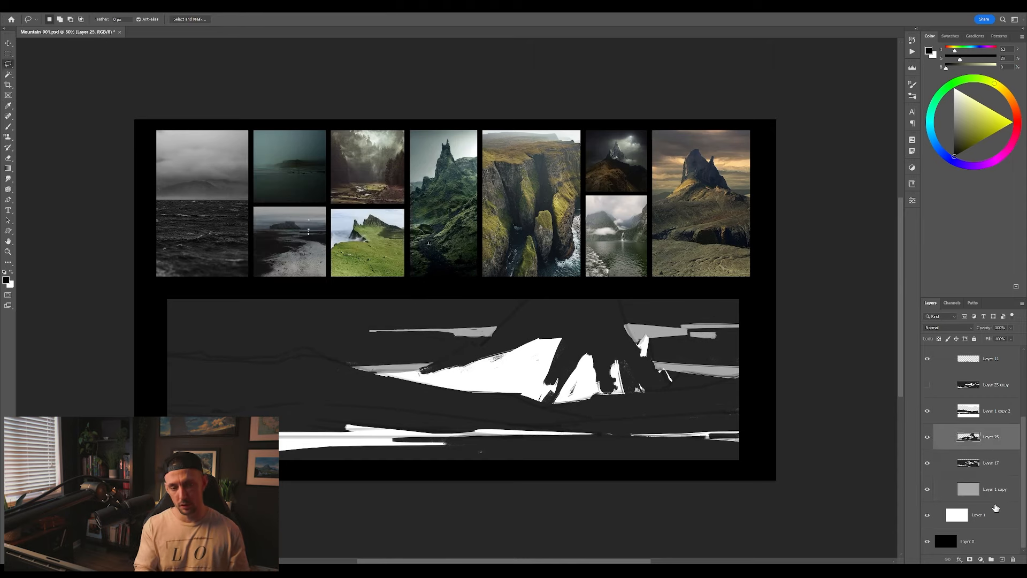
pyautogui.click(1002, 559)
pyautogui.keyDown('alt'); pyautogui.click(999, 448); pyautogui.keyUp('alt')
pyautogui.press('z')
pyautogui.keyDown('alt'); pyautogui.click(683, 356); pyautogui.keyUp('alt')
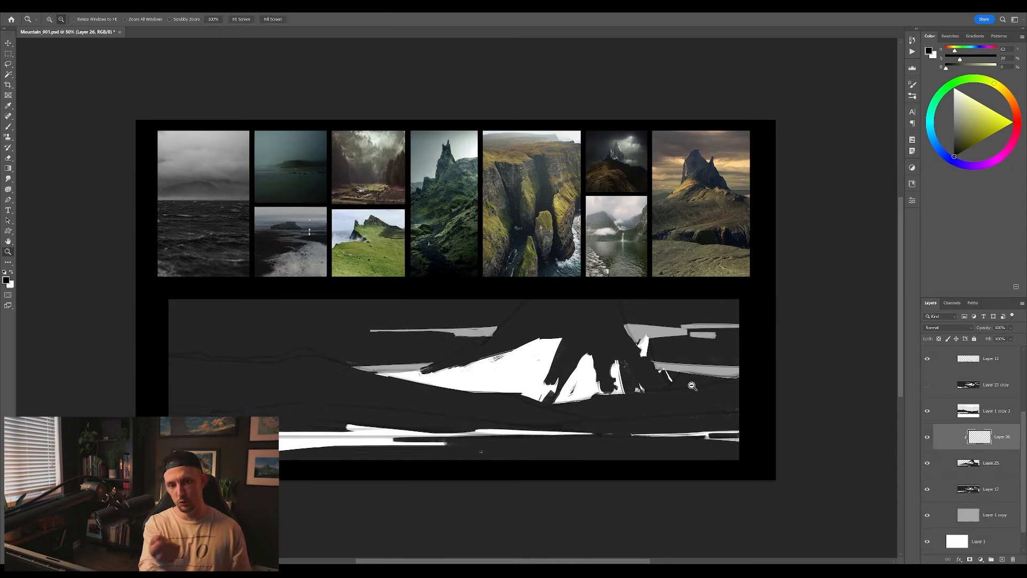
pyautogui.press('b')
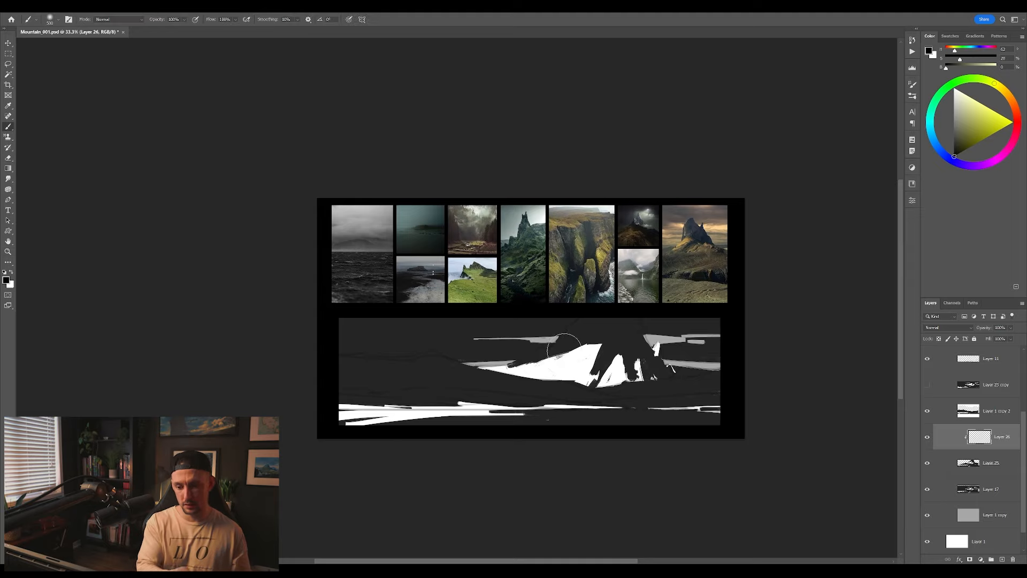
pyautogui.click(966, 463)
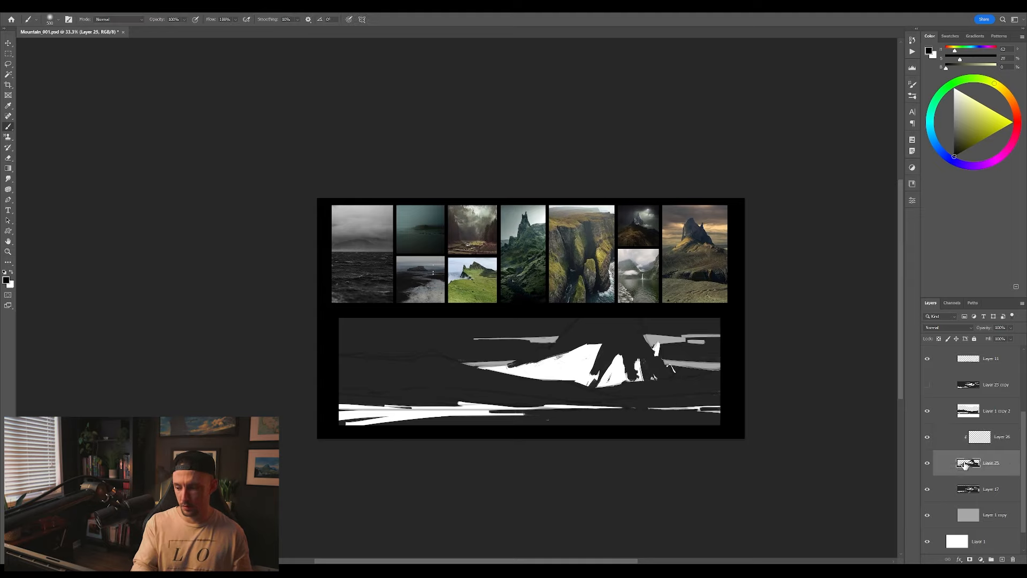
pyautogui.click(998, 442)
pyautogui.moveTo(612, 404); pyautogui.dragTo(623, 384)
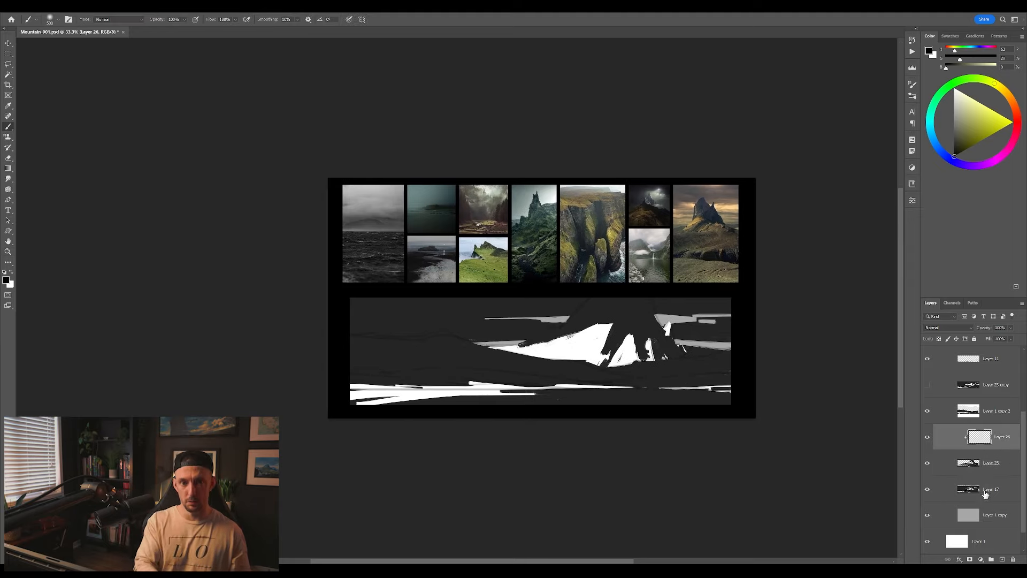
# Lighten the blacks of Layer 17 with Levels, using output levels of 34 and 255
pyautogui.click(986, 493)
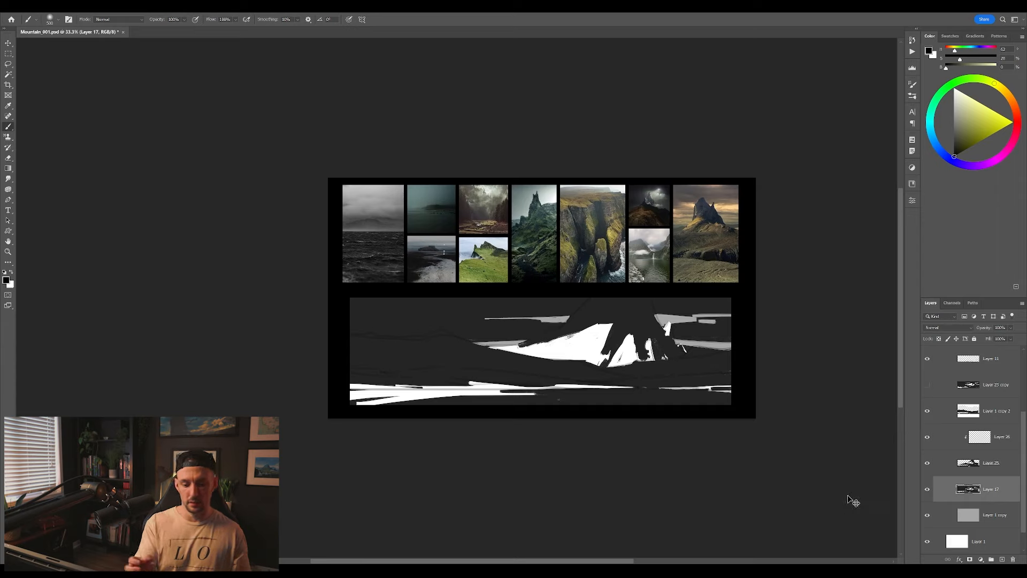
pyautogui.hotkey('ctrl', 'l')
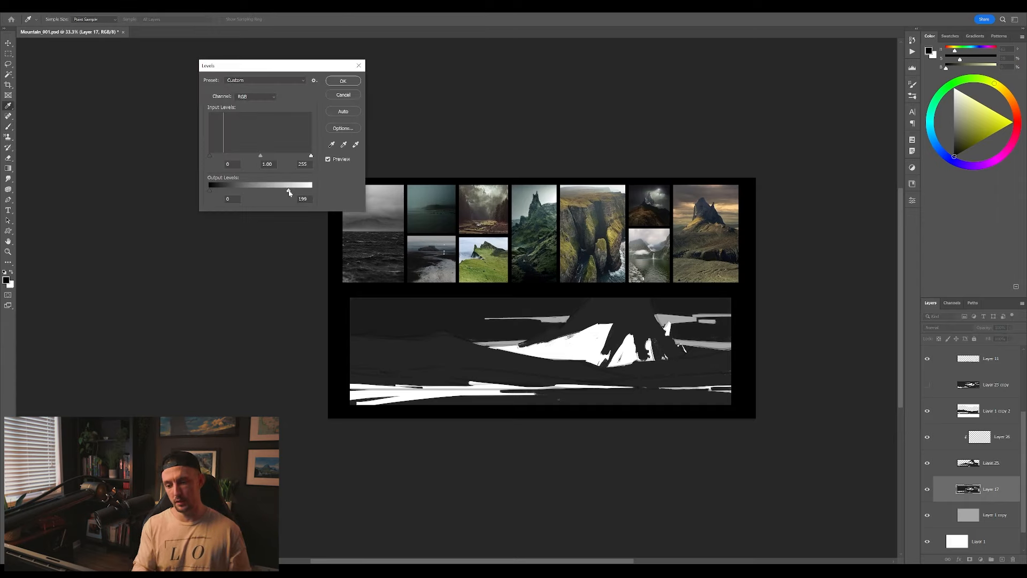
pyautogui.moveTo(289, 193); pyautogui.dragTo(330, 188)
pyautogui.moveTo(213, 191); pyautogui.dragTo(224, 190)
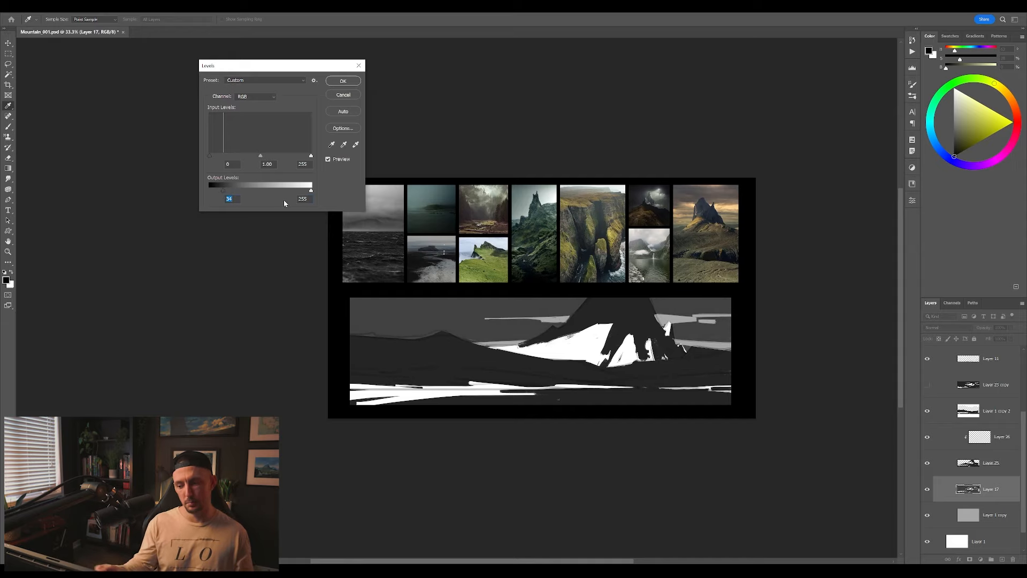
pyautogui.click(346, 82)
pyautogui.moveTo(512, 404); pyautogui.dragTo(525, 395)
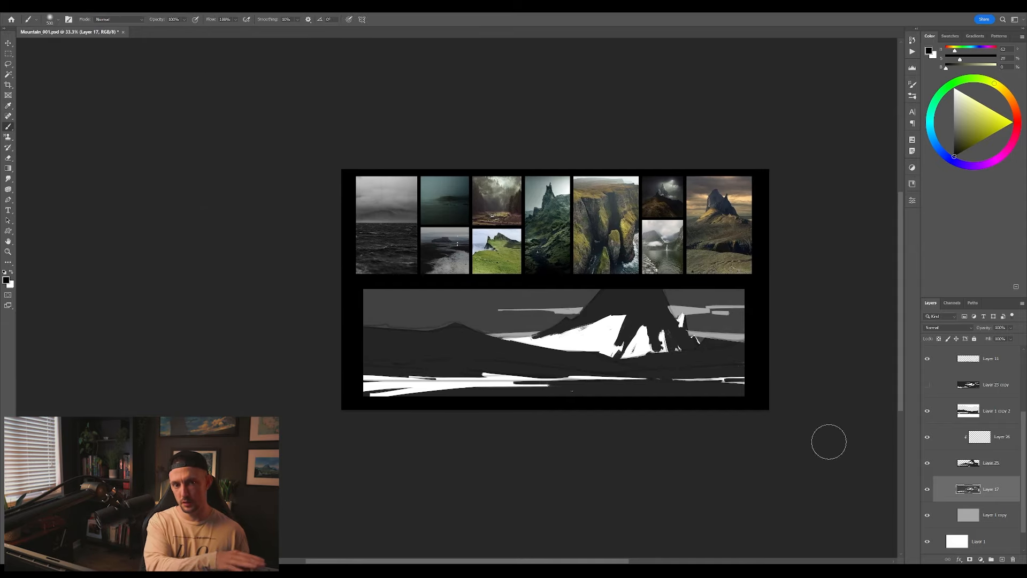
# Make the clipped Layer 26 active and choose the textured 500 px brush from the MAIN brush group
pyautogui.click(994, 468)
pyautogui.click(996, 442)
pyautogui.rightClick(542, 363)
pyautogui.click(538, 366)
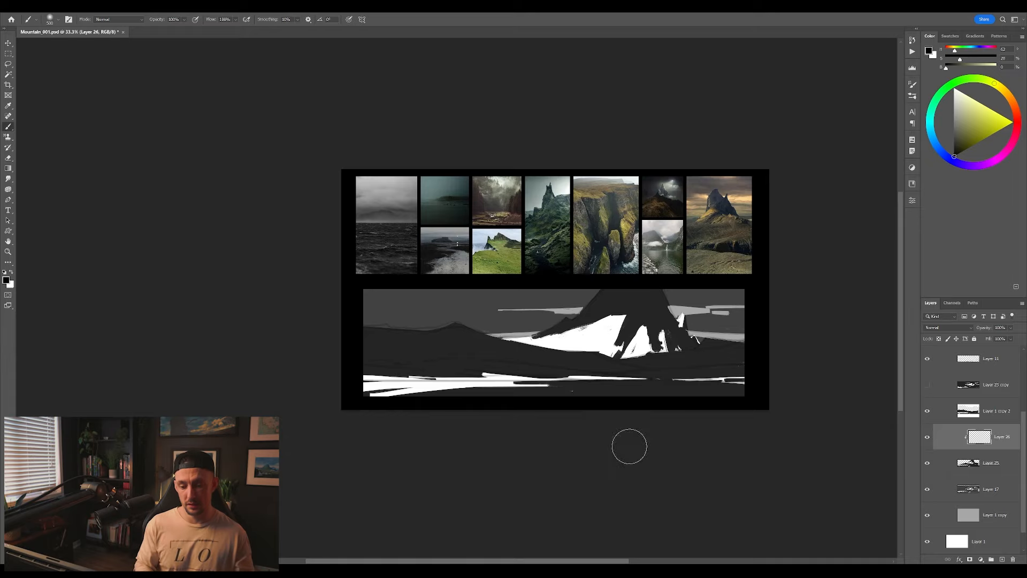
pyautogui.rightClick(663, 368)
pyautogui.click(819, 420)
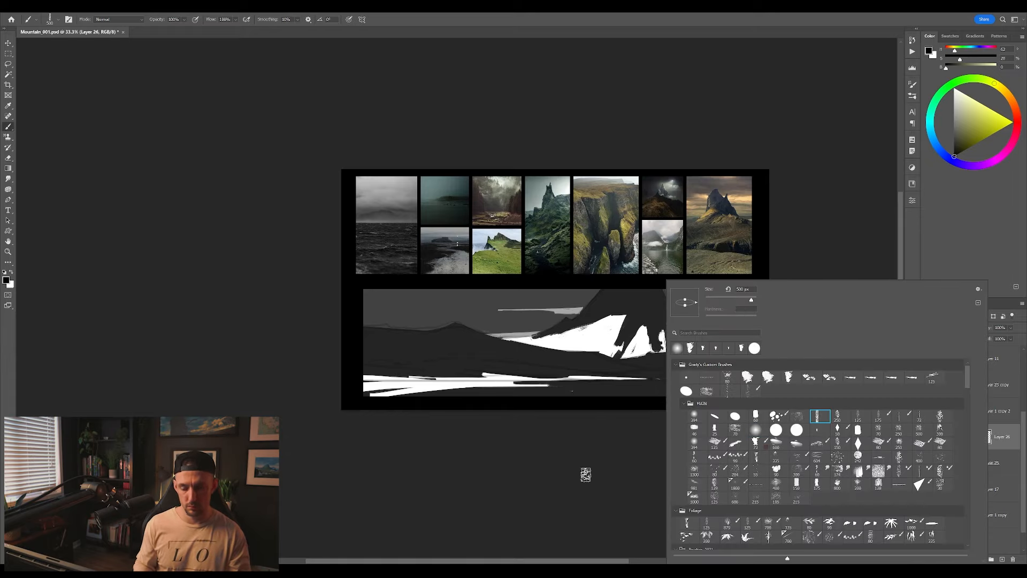
pyautogui.click(548, 470)
# Sample the dark grey sky, enlarge the brush to 1300 px, and paint textured strokes across the mountain on Layer 26
pyautogui.keyDown('alt'); pyautogui.click(609, 300); pyautogui.keyUp('alt')
pyautogui.keyDown('alt'); pyautogui.click(560, 291); pyautogui.keyUp('alt')
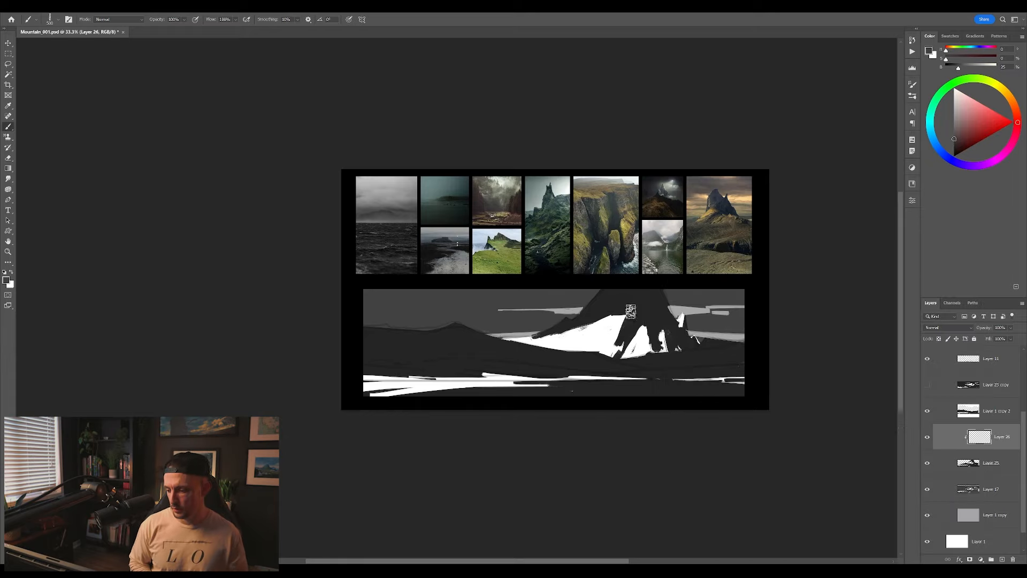
pyautogui.press(']')
pyautogui.press(']')
pyautogui.press(']')
pyautogui.press(']')
pyautogui.press(']')
pyautogui.press(']')
pyautogui.press(']')
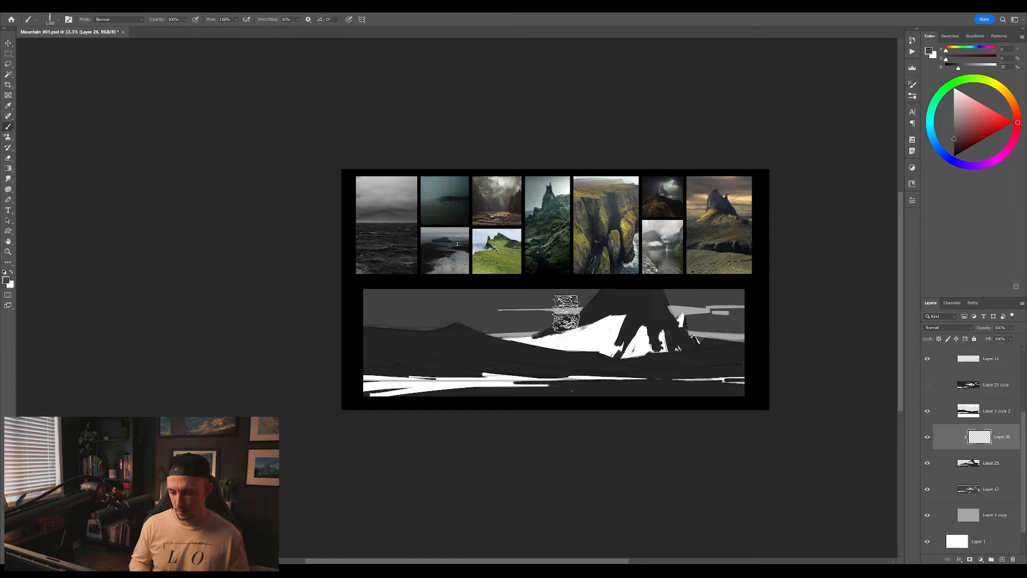
pyautogui.moveTo(566, 313); pyautogui.dragTo(702, 302)
pyautogui.moveTo(496, 329); pyautogui.dragTo(739, 309)
pyautogui.moveTo(551, 329); pyautogui.dragTo(770, 316)
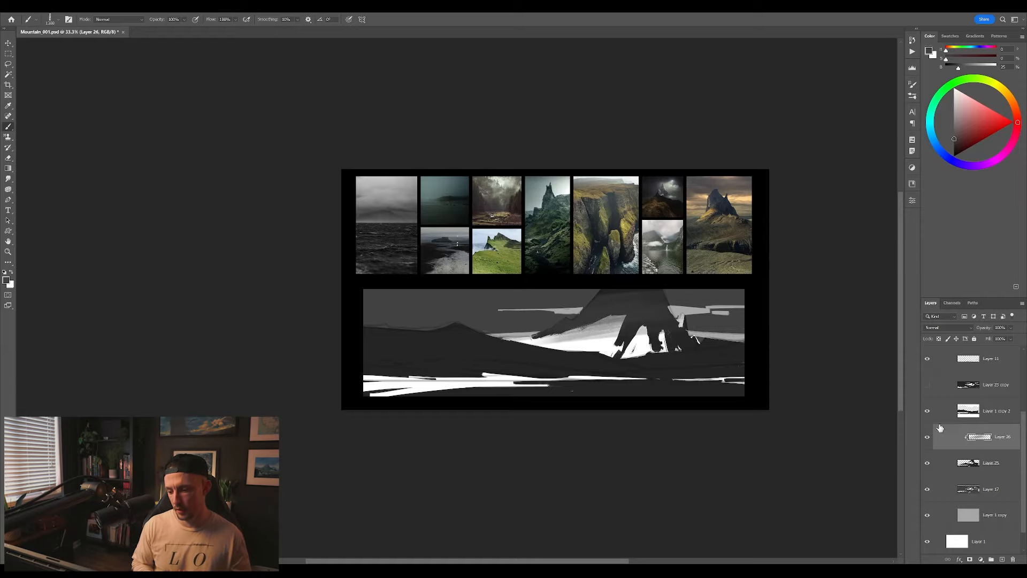
# Set Layer 26 to the Darken blend mode and paint more grey over the mountain's white slopes
pyautogui.click(944, 327)
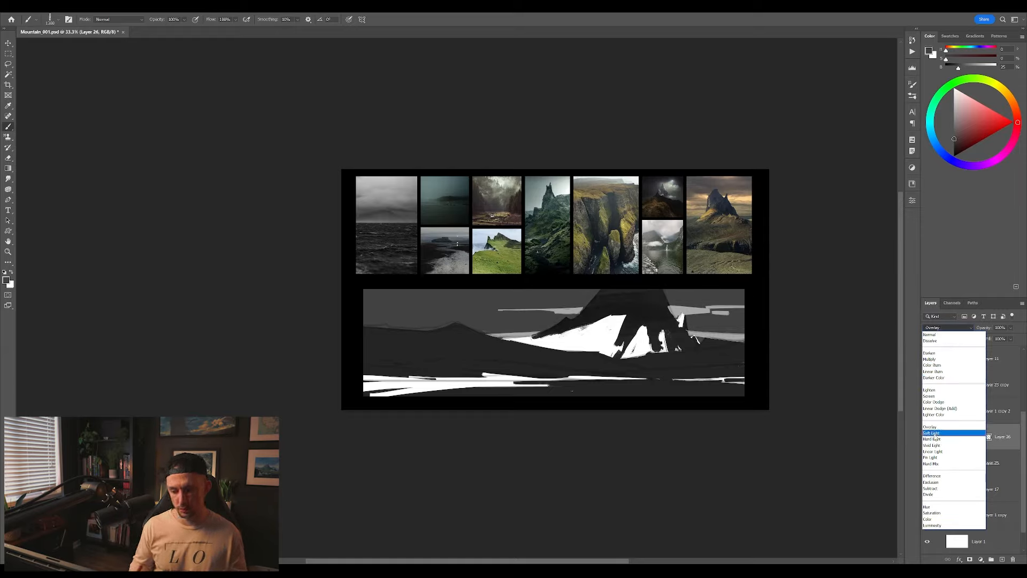
pyautogui.click(931, 353)
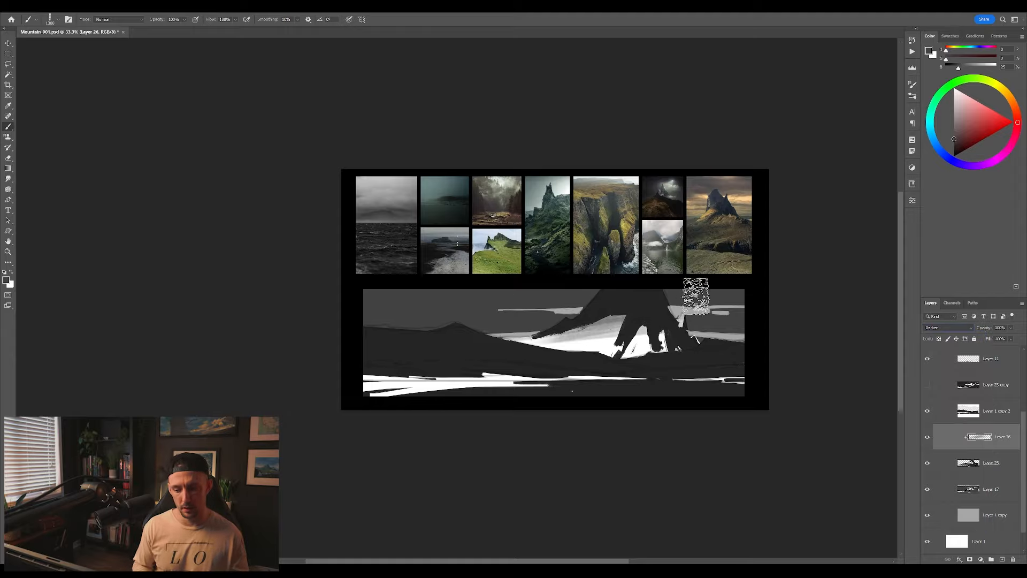
pyautogui.moveTo(518, 329)
pyautogui.mouseDown()
pyautogui.moveTo(623, 312)
pyautogui.moveTo(711, 314)
pyautogui.moveTo(508, 359)
pyautogui.moveTo(798, 322)
pyautogui.moveTo(637, 337)
pyautogui.moveTo(547, 317)
pyautogui.mouseUp()
pyautogui.moveTo(738, 366); pyautogui.dragTo(721, 367)
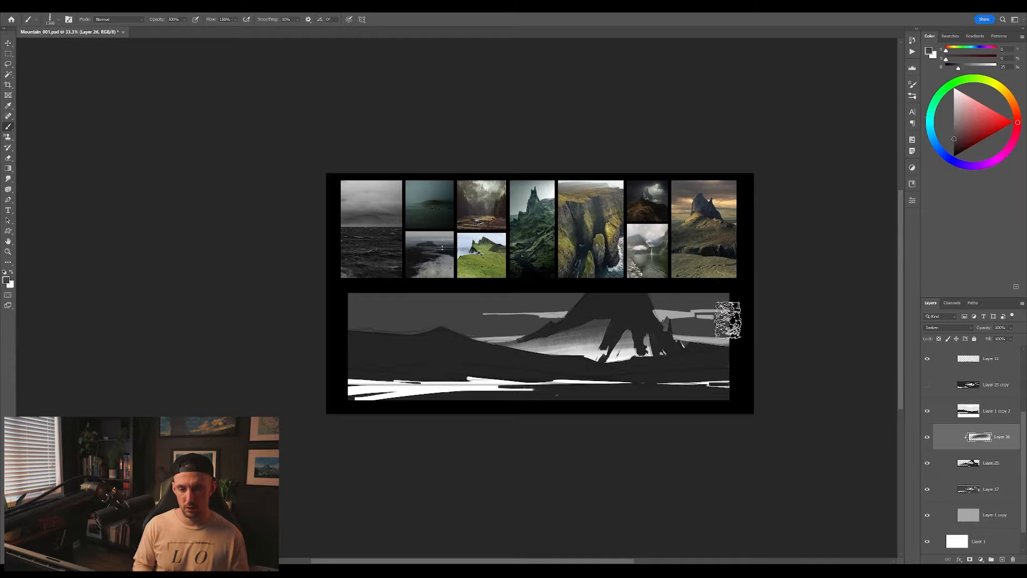
# Flip the canvas horizontally to check the composition, and flip it back
pyautogui.hotkey('ctrl', 'shift', 'h')
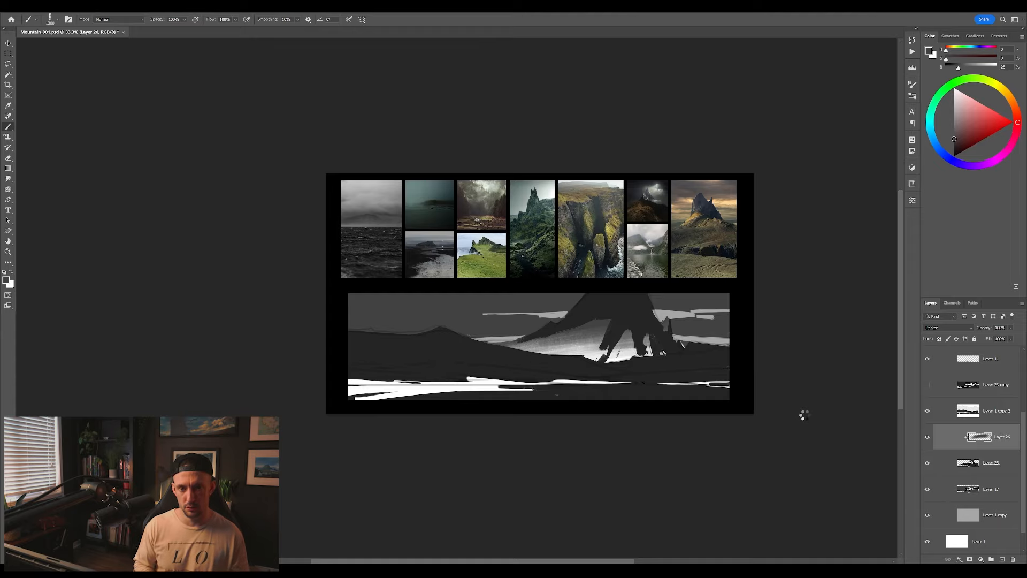
pyautogui.moveTo(684, 464); pyautogui.dragTo(665, 452)
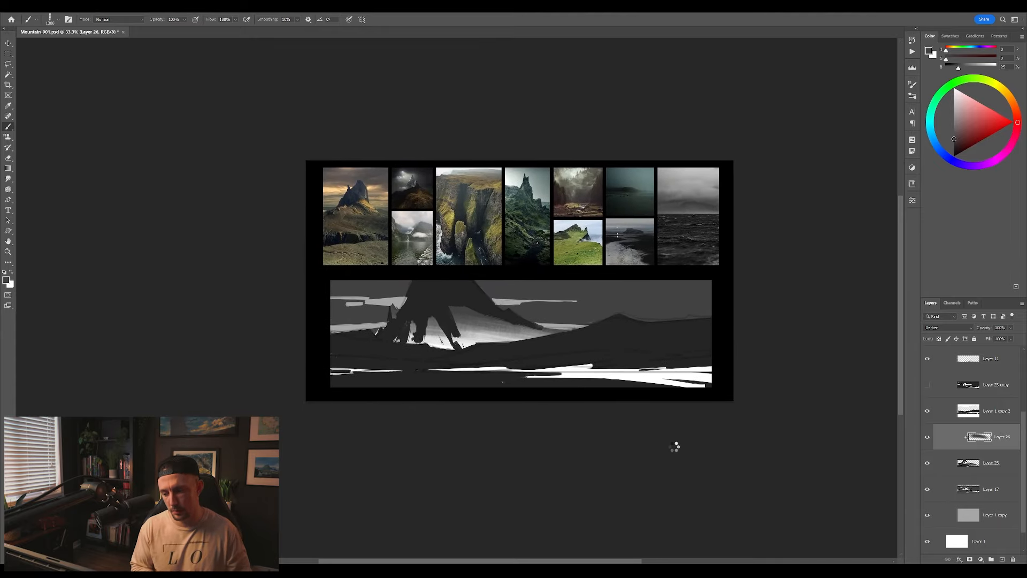
pyautogui.hotkey('ctrl', 'shift', 'h')
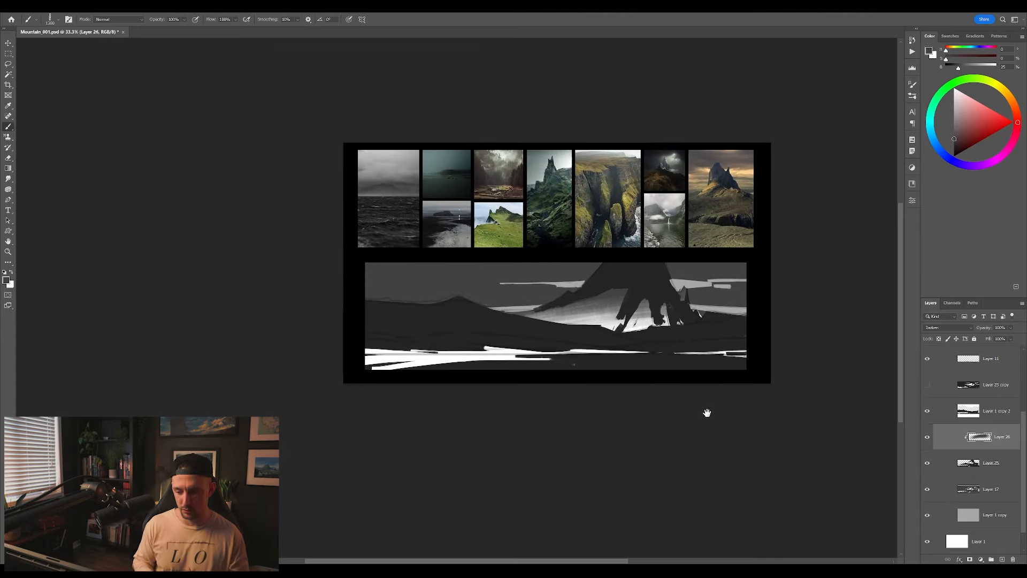
pyautogui.moveTo(707, 414); pyautogui.dragTo(707, 411)
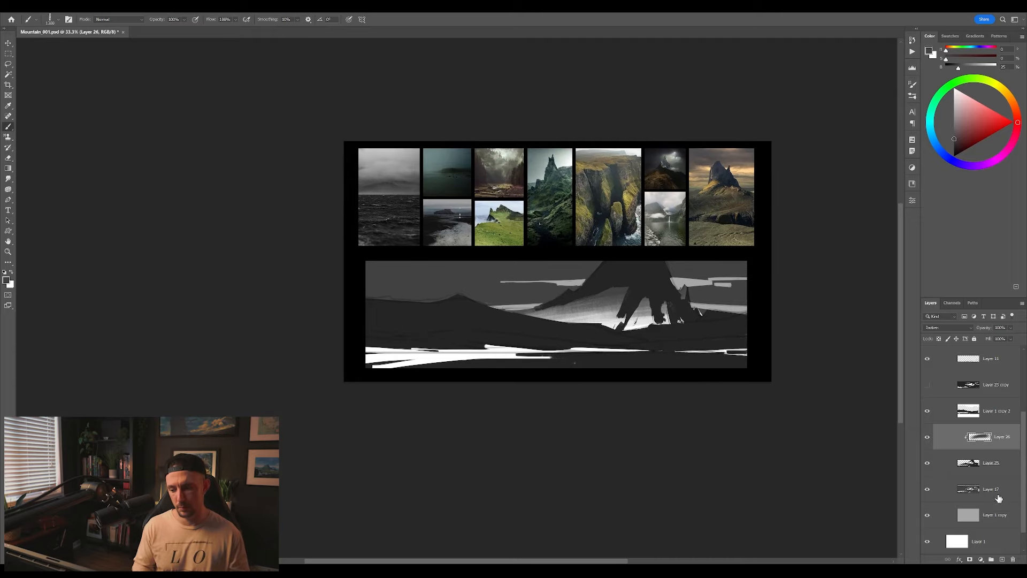
# Add a new layer above Layer 26 and choose the soft round brush from the MAIN brush group
pyautogui.click(1003, 560)
pyautogui.rightClick(599, 289)
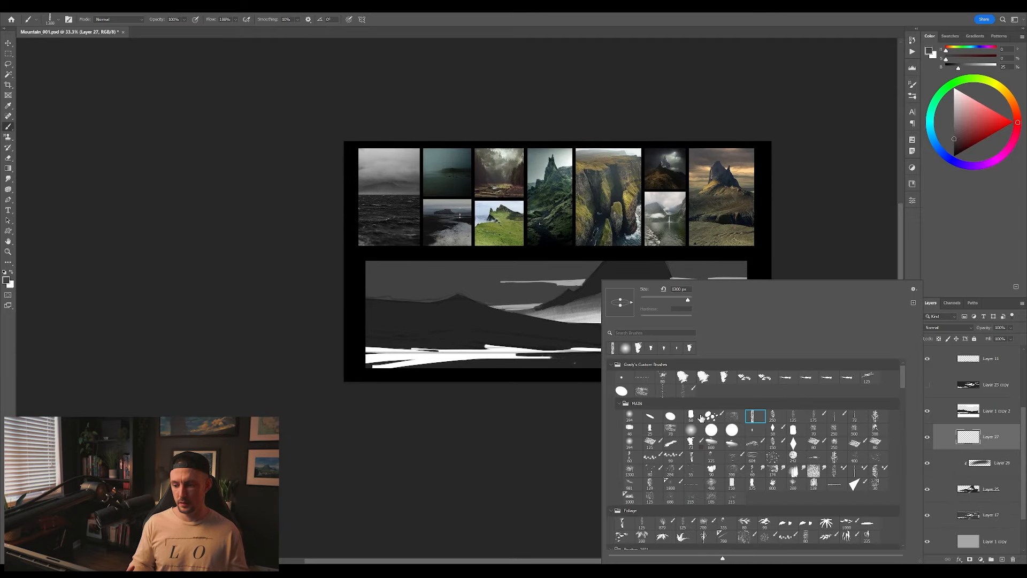
pyautogui.click(692, 430)
pyautogui.click(563, 450)
# Sample the sky grey and paint soft haze over the mountain's base on Layer 27, undoing unwanted strokes
pyautogui.keyDown('alt'); pyautogui.click(721, 306); pyautogui.keyUp('alt')
pyautogui.moveTo(696, 345)
pyautogui.mouseDown()
pyautogui.moveTo(663, 358)
pyautogui.moveTo(534, 398)
pyautogui.mouseUp()
pyautogui.hotkey('ctrl', 'z')
pyautogui.keyDown('alt'); pyautogui.click(728, 298); pyautogui.keyUp('alt')
pyautogui.moveTo(714, 342); pyautogui.dragTo(608, 378)
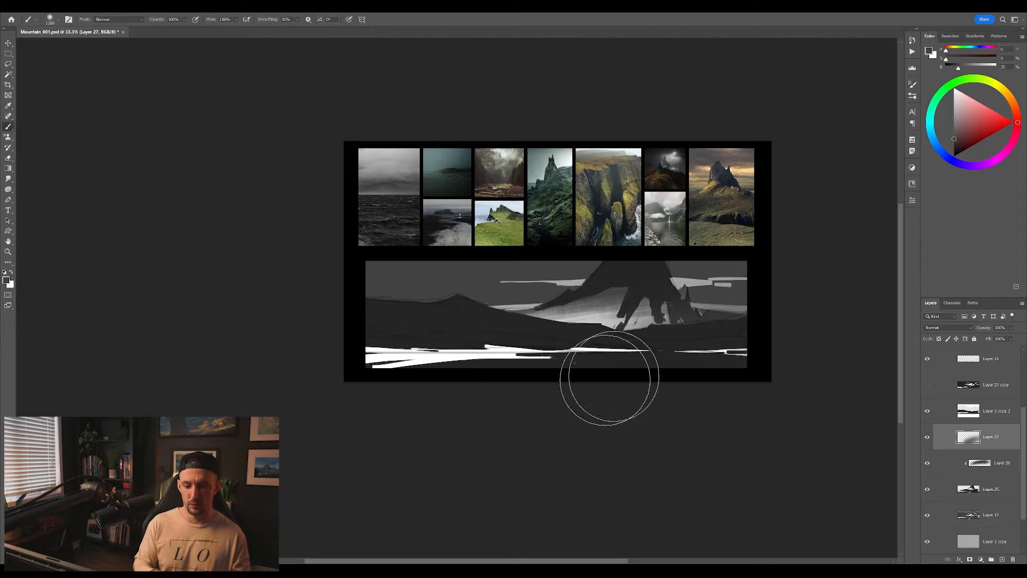
pyautogui.hotkey('ctrl', 'z')
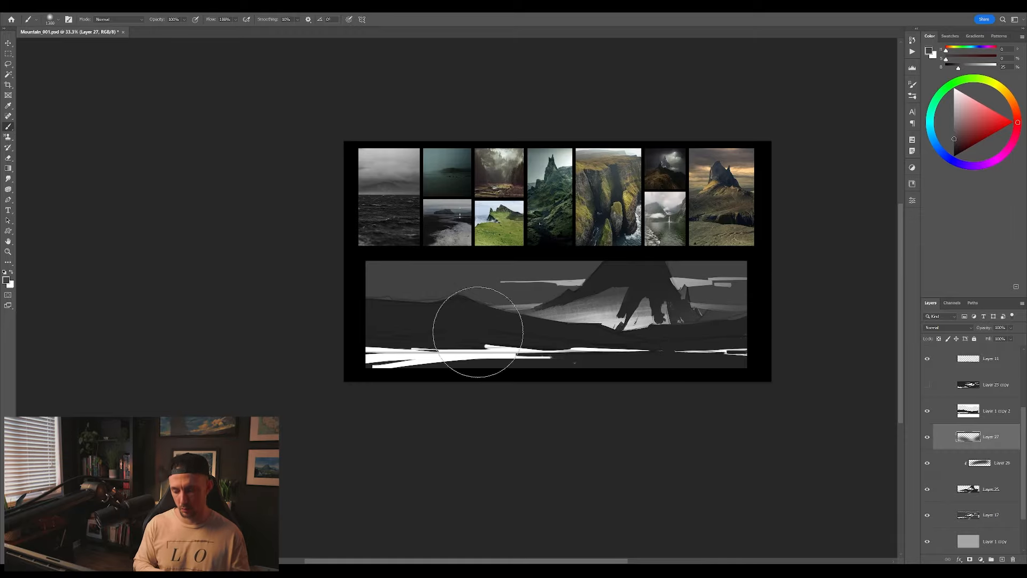
# Add a new layer above Layer 17 and softly darken the upper sky with the mountain's sampled dark tone
pyautogui.click(995, 515)
pyautogui.click(1002, 559)
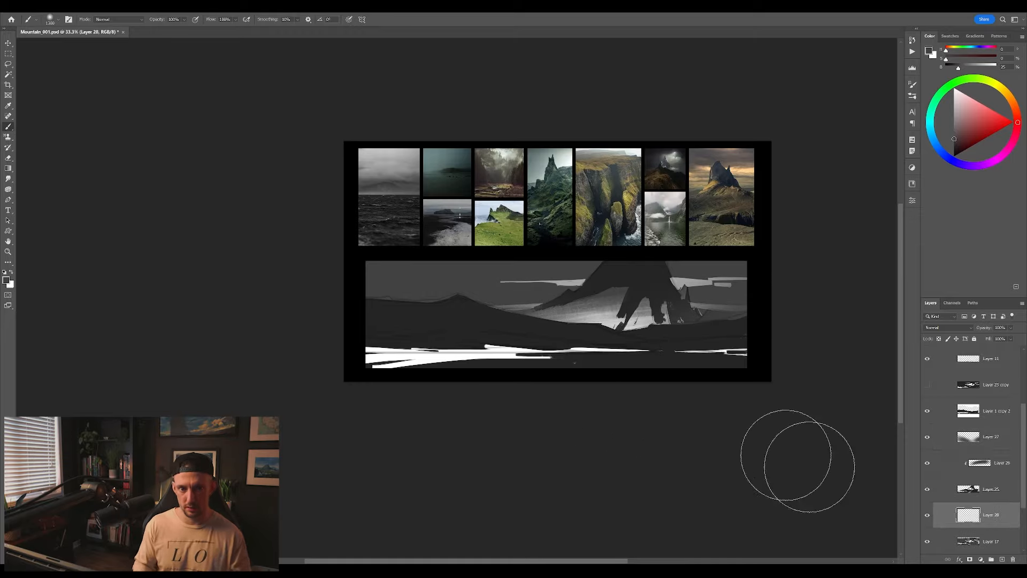
pyautogui.keyDown('alt'); pyautogui.click(622, 282); pyautogui.keyUp('alt')
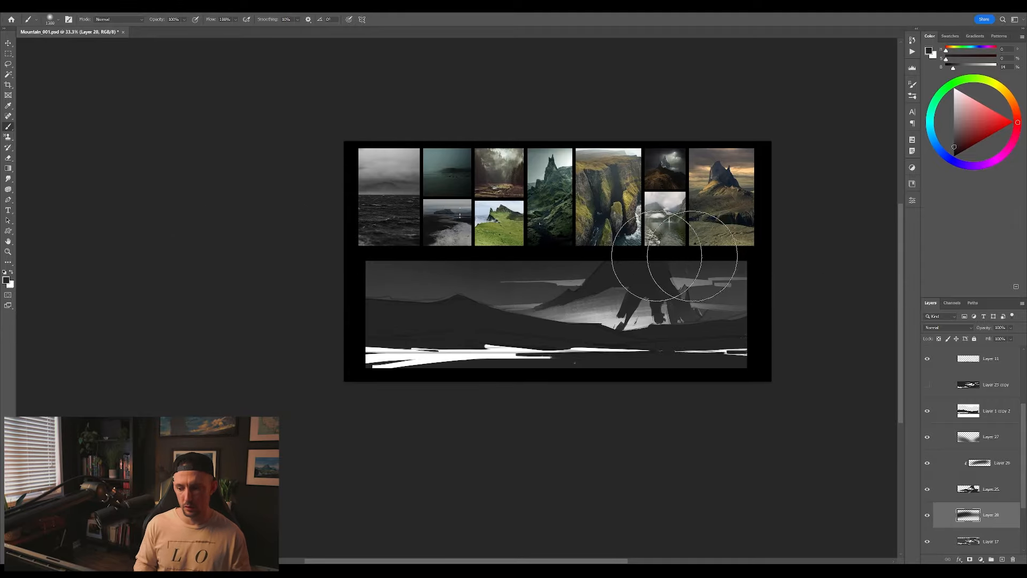
pyautogui.moveTo(728, 397); pyautogui.dragTo(681, 399)
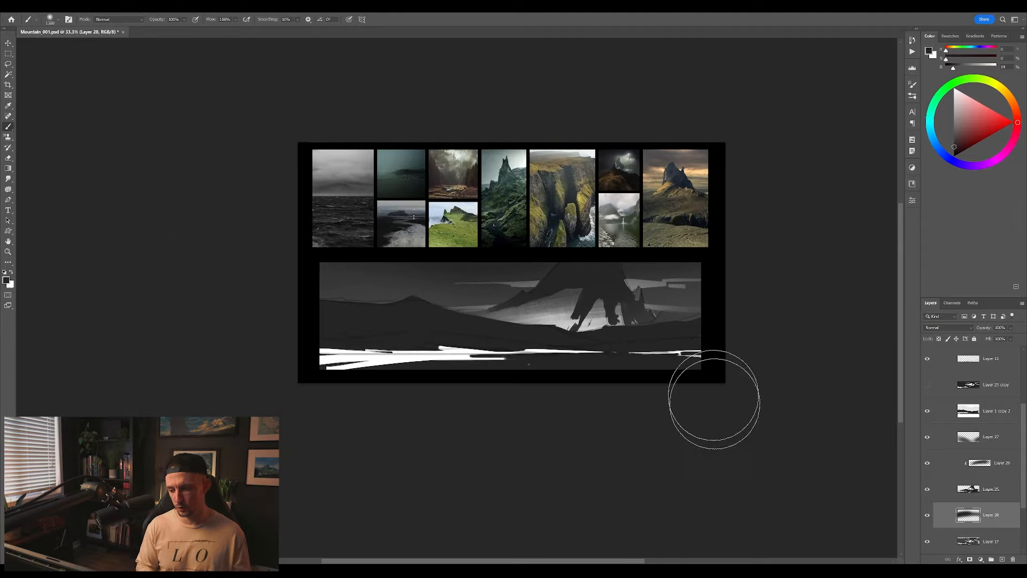
# Flip the canvas horizontally and make the foreground Layer 1 copy 2 active
pyautogui.hotkey('ctrl', 'shift', 'h')
pyautogui.moveTo(593, 446); pyautogui.dragTo(535, 459)
pyautogui.moveTo(605, 446); pyautogui.dragTo(676, 435)
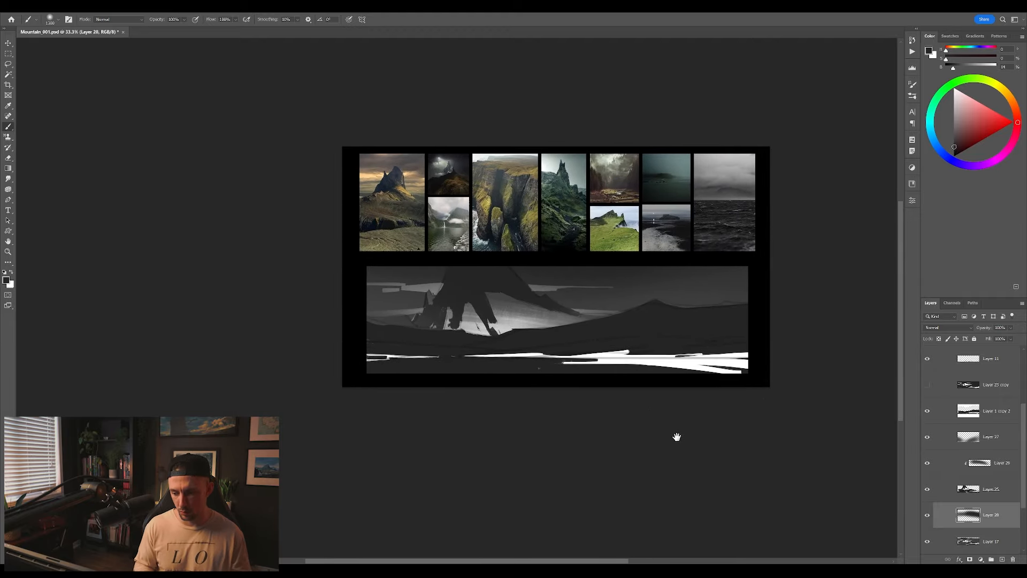
pyautogui.click(988, 410)
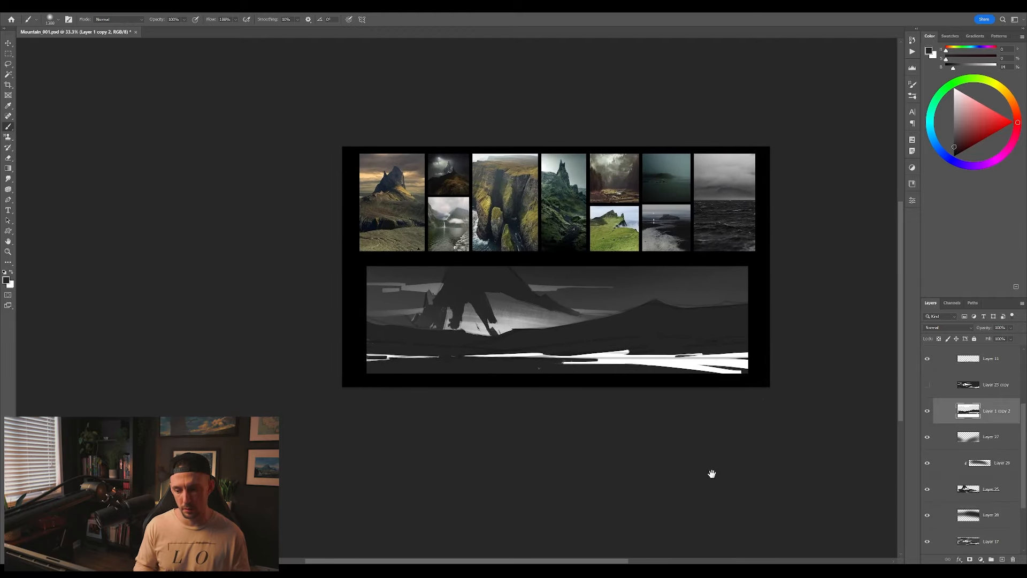
pyautogui.moveTo(711, 474); pyautogui.dragTo(731, 452)
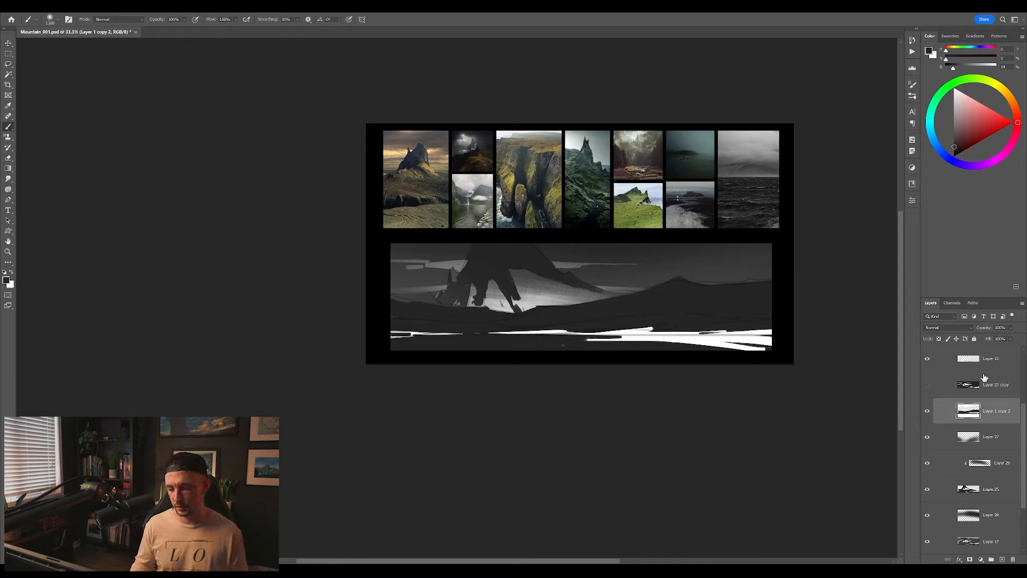
# Add a new layer above Layer 1 copy 2 and clip it to that layer
pyautogui.click(992, 389)
pyautogui.click(990, 419)
pyautogui.click(1003, 560)
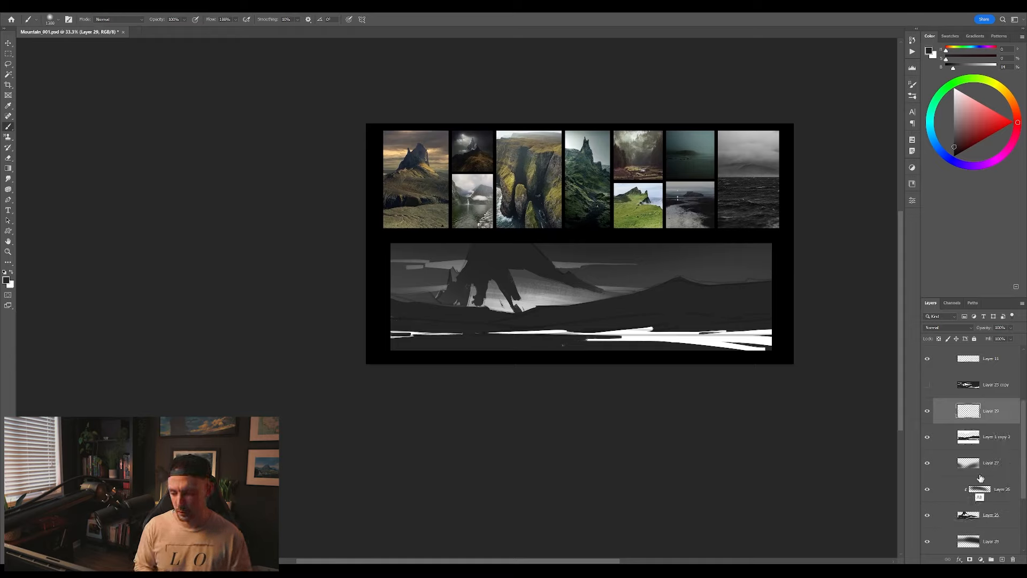
pyautogui.keyDown('alt'); pyautogui.click(987, 421); pyautogui.keyUp('alt')
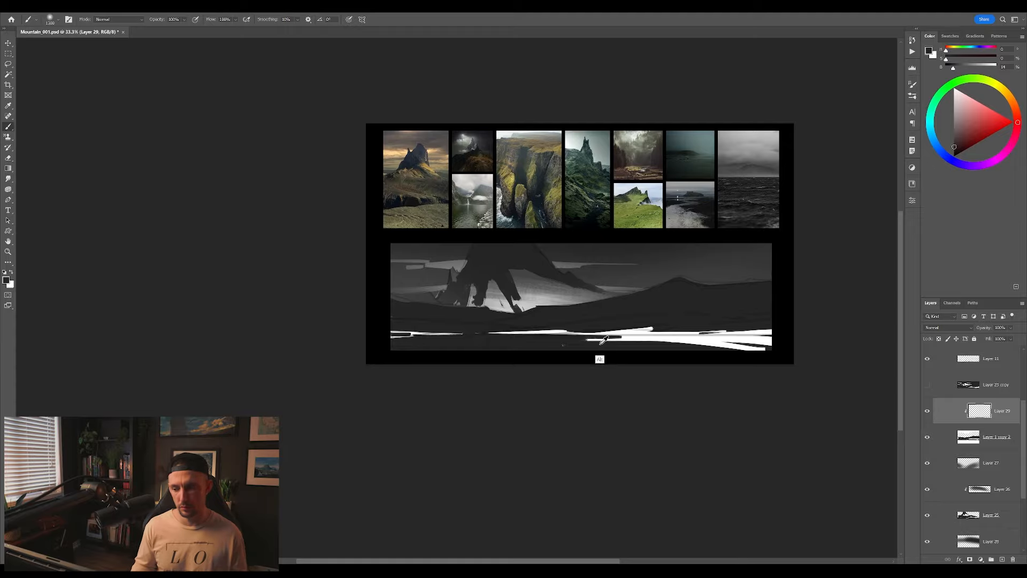
pyautogui.moveTo(576, 316); pyautogui.dragTo(196, 376)
pyautogui.hotkey('ctrl', 'z')
pyautogui.moveTo(645, 387)
pyautogui.mouseDown()
pyautogui.moveTo(835, 381)
pyautogui.moveTo(610, 419)
pyautogui.mouseUp()
pyautogui.moveTo(610, 419)
pyautogui.mouseDown()
pyautogui.moveTo(871, 355)
pyautogui.moveTo(564, 426)
pyautogui.mouseUp()
pyautogui.hotkey('ctrl', 'z')
pyautogui.hotkey('ctrl', 'z')
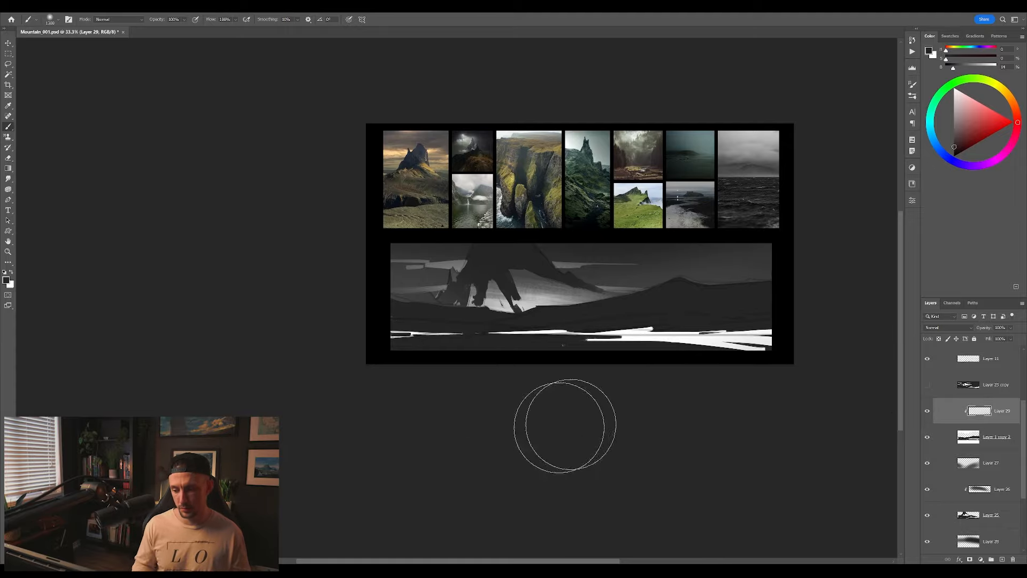
pyautogui.moveTo(879, 358)
pyautogui.mouseDown()
pyautogui.moveTo(465, 434)
pyautogui.moveTo(887, 392)
pyautogui.mouseUp()
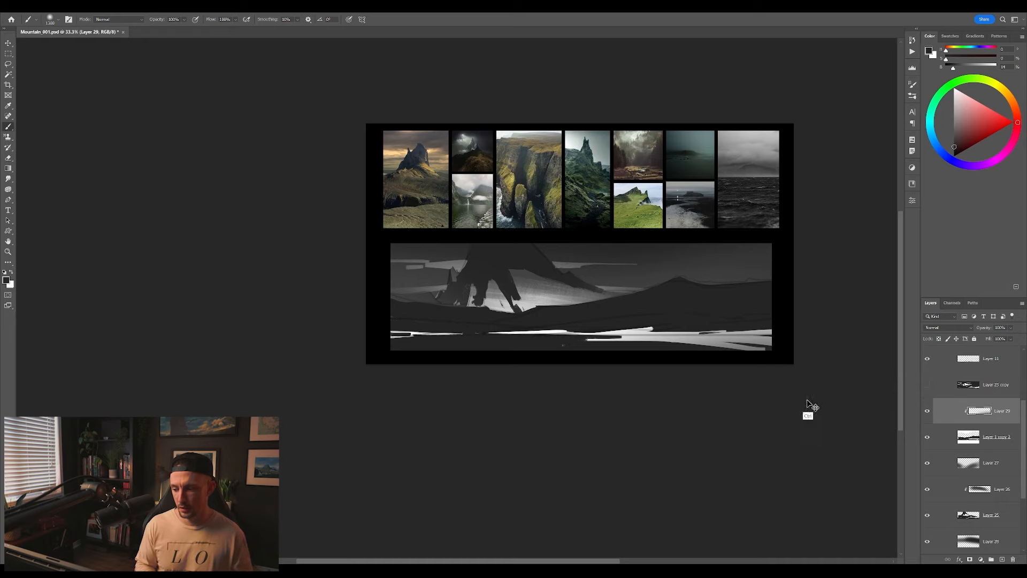
pyautogui.hotkey('ctrl', 'z')
# Reduce the soft brush to 700 px and gently darken the white foreground streaks on Layer 29
pyautogui.press('[')
pyautogui.press('[')
pyautogui.press('[')
pyautogui.press('[')
pyautogui.press('[')
pyautogui.press('[')
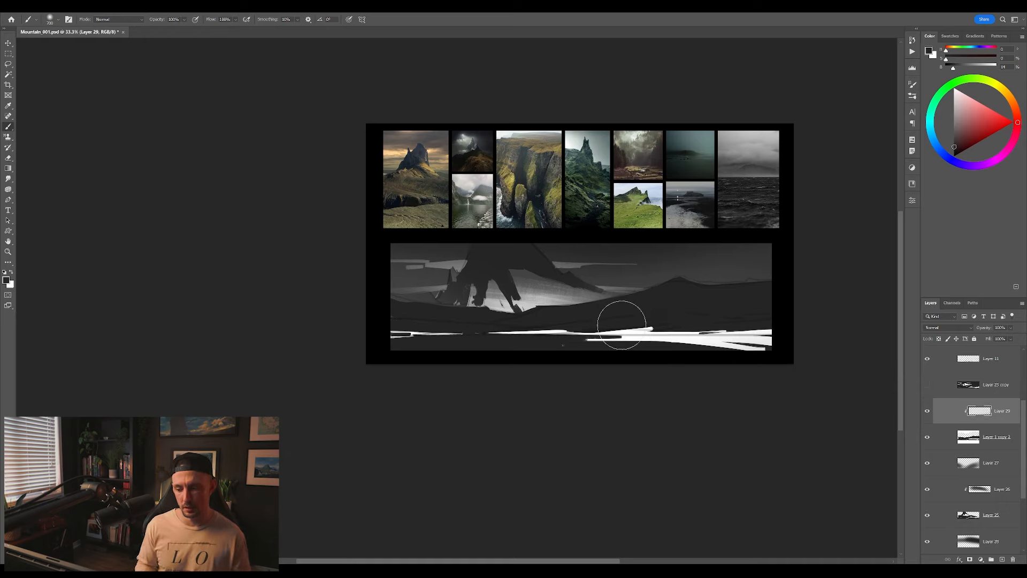
pyautogui.moveTo(642, 321); pyautogui.dragTo(476, 328)
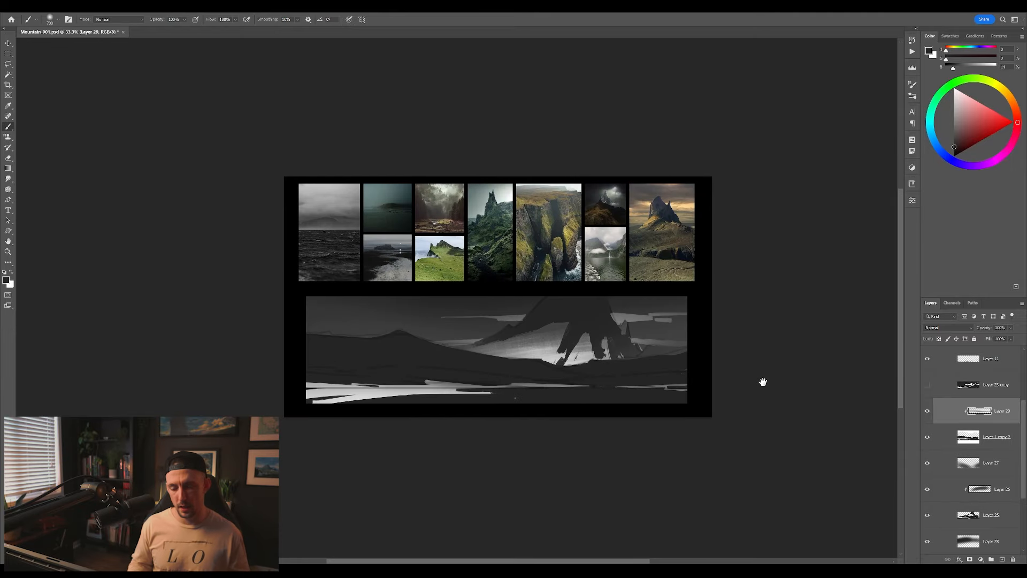
pyautogui.moveTo(747, 381); pyautogui.dragTo(730, 388)
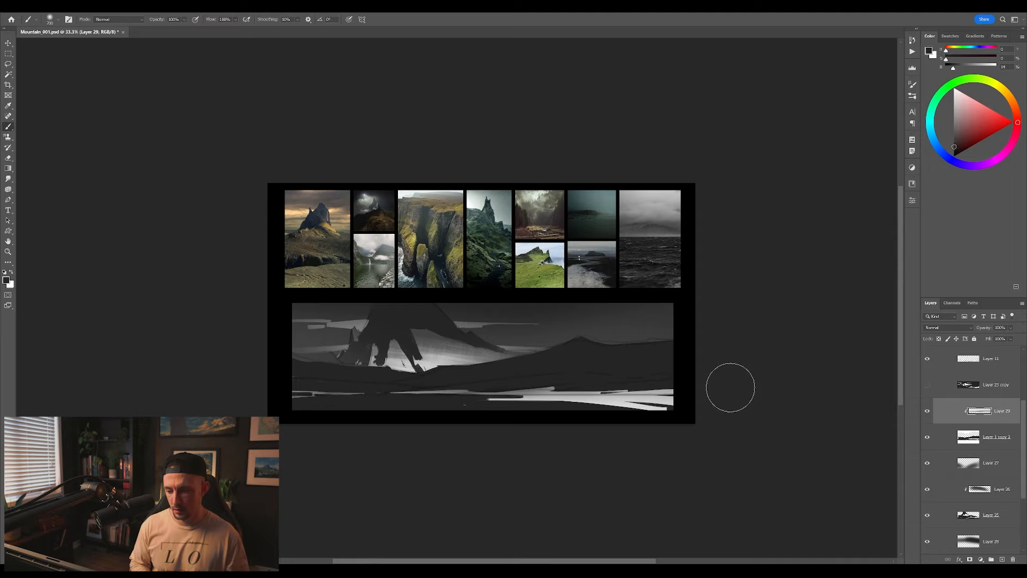
# Merge Layer 29 into Layer 1 copy 2 and the clipped Layer 26 into Layer 25
pyautogui.hotkey('ctrl', 'e')
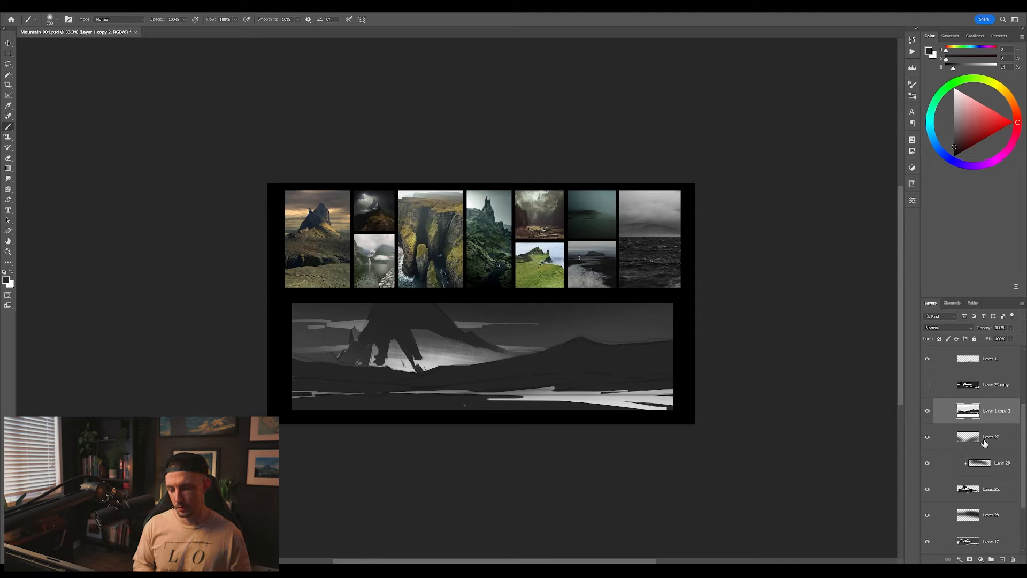
pyautogui.click(984, 443)
pyautogui.click(927, 437)
pyautogui.click(926, 438)
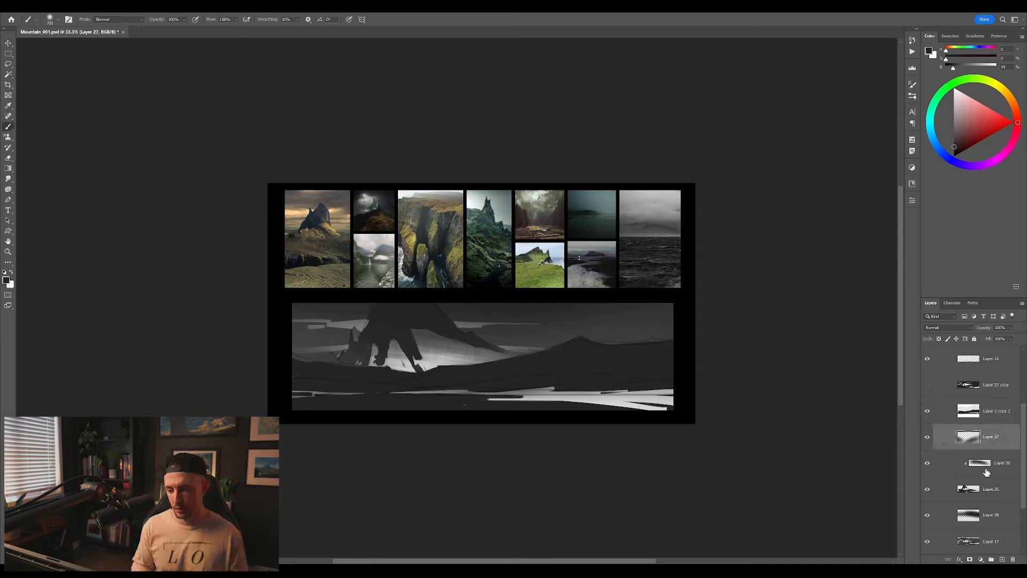
pyautogui.click(987, 470)
pyautogui.hotkey('ctrl', 'e')
pyautogui.click(970, 499)
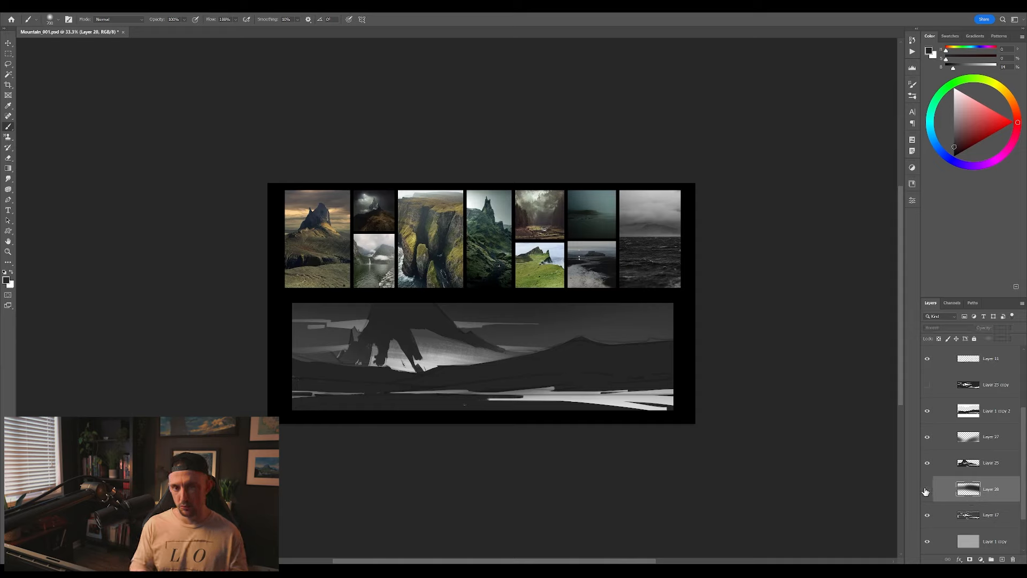
pyautogui.keyDown('alt'); pyautogui.click(988, 502); pyautogui.keyUp('alt')
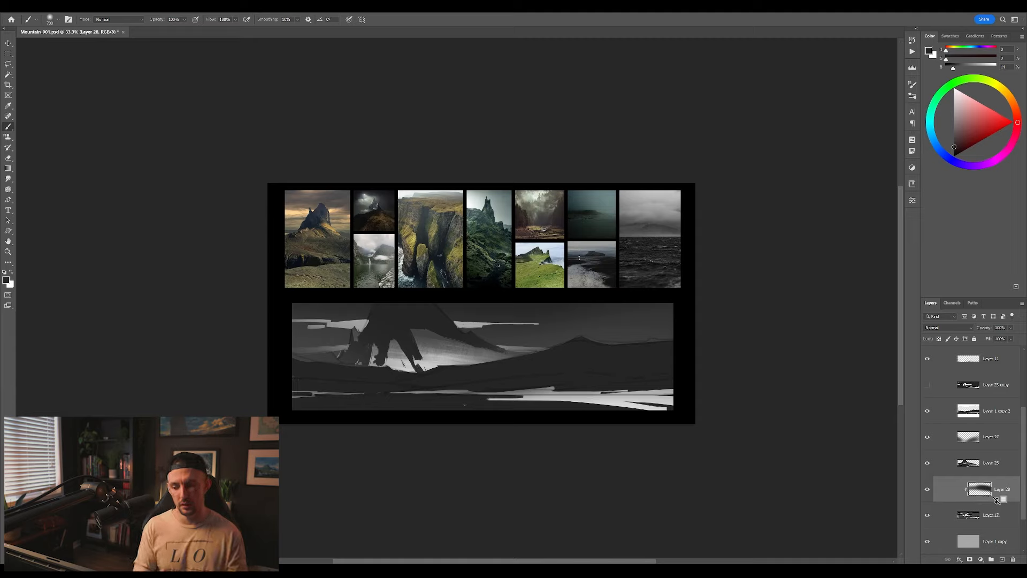
pyautogui.keyDown('alt'); pyautogui.click(996, 500); pyautogui.keyUp('alt')
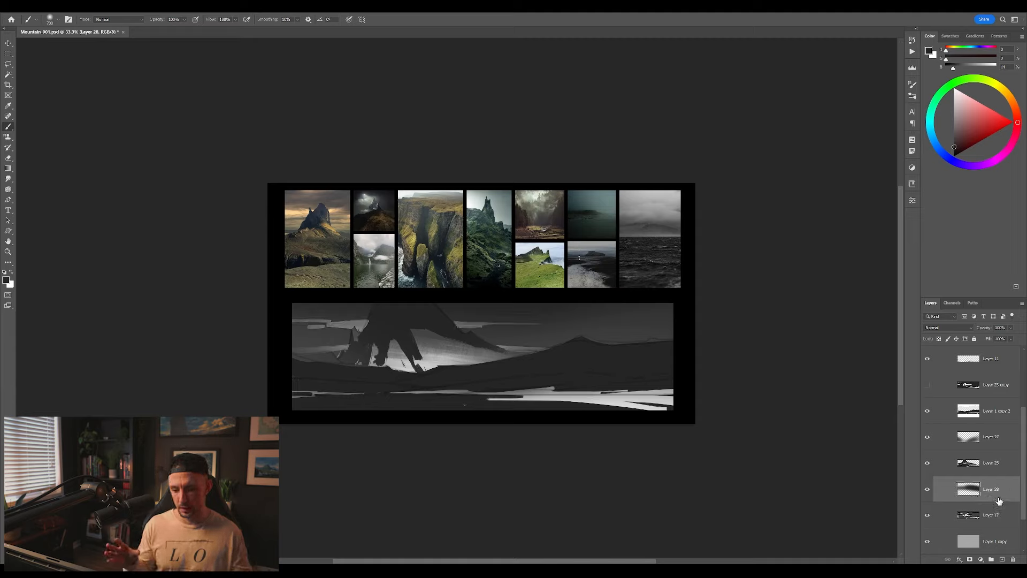
pyautogui.hotkey('ctrl', 't')
pyautogui.click(358, 19)
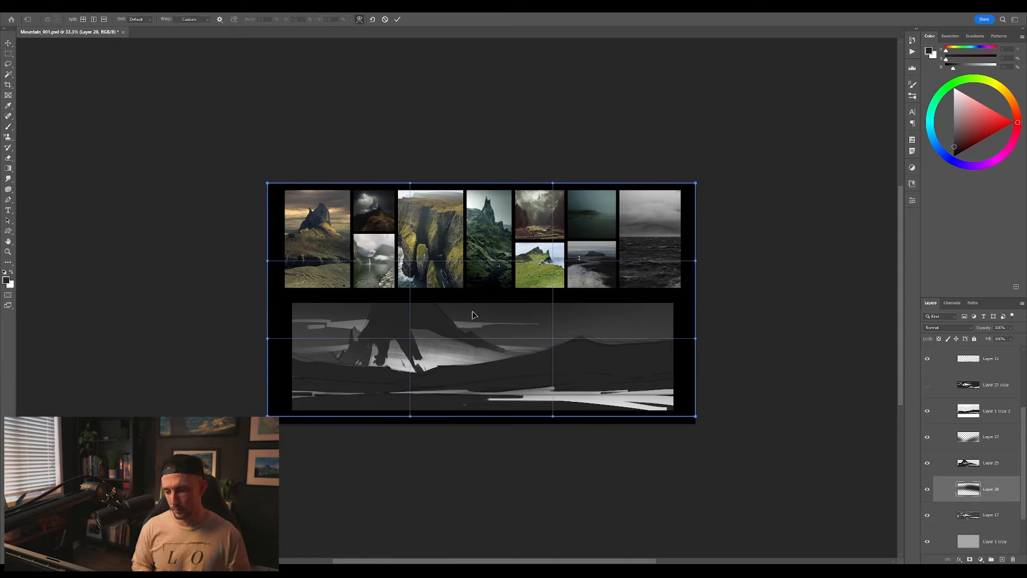
pyautogui.moveTo(478, 292); pyautogui.dragTo(477, 272)
pyautogui.moveTo(282, 315); pyautogui.dragTo(214, 353)
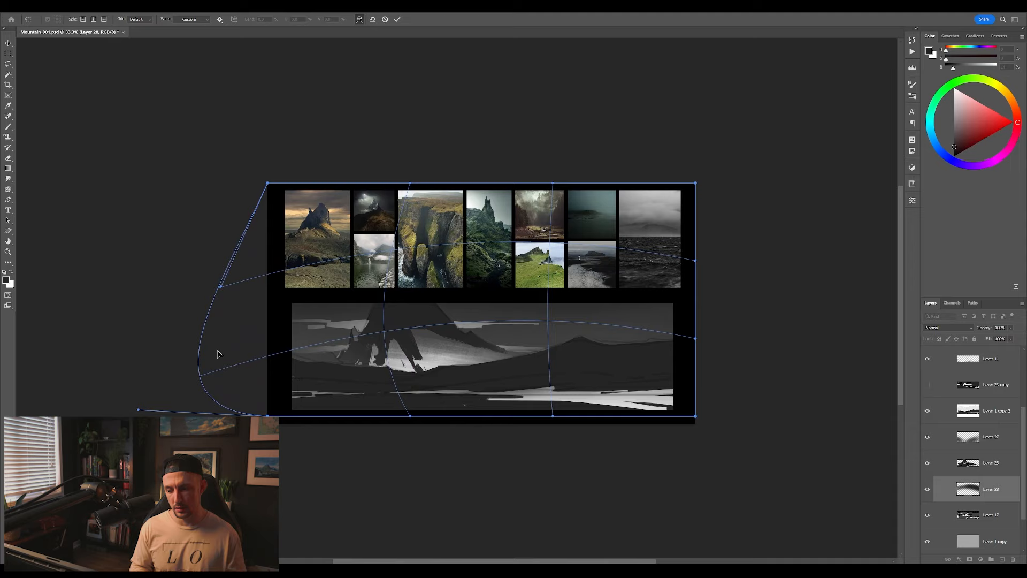
pyautogui.press('Escape')
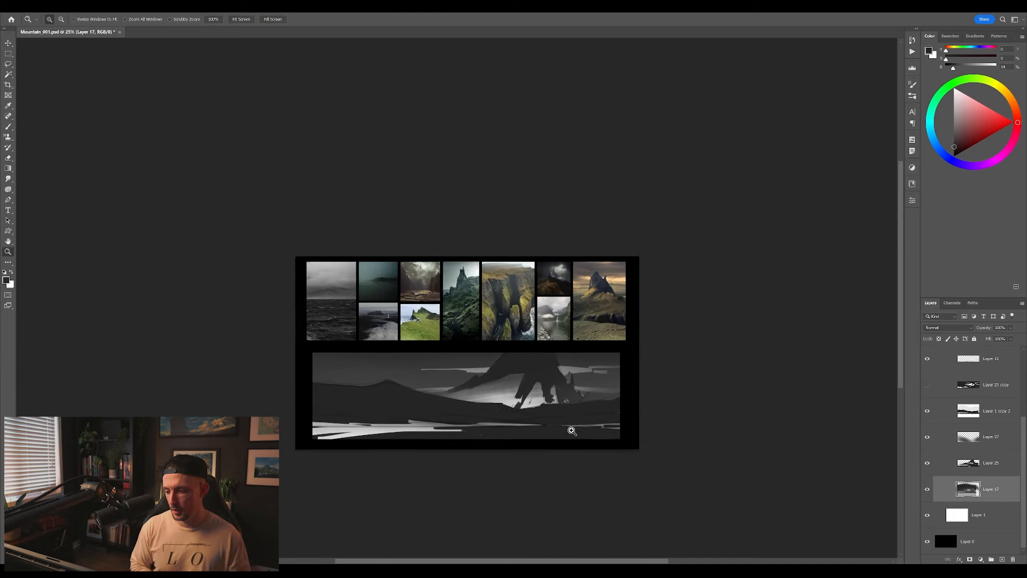
# Flip the canvas horizontally and make Layer 1 copy 2 active, toggling its visibility to check the foreground shapes
pyautogui.hotkey('ctrl', '+')
pyautogui.moveTo(507, 362); pyautogui.dragTo(522, 374)
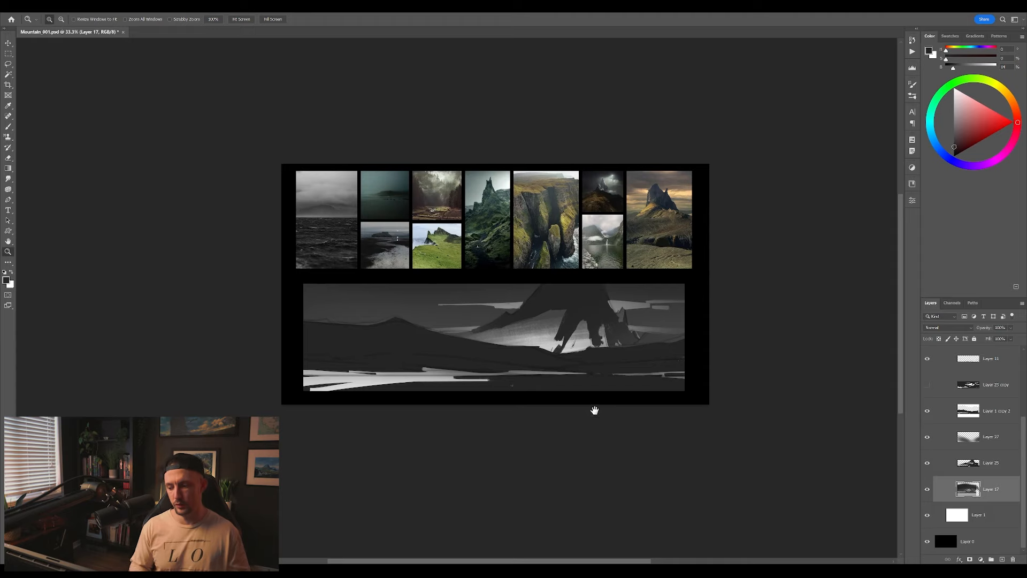
pyautogui.moveTo(593, 410); pyautogui.dragTo(623, 375)
pyautogui.hotkey('ctrl', 'shift', 'h')
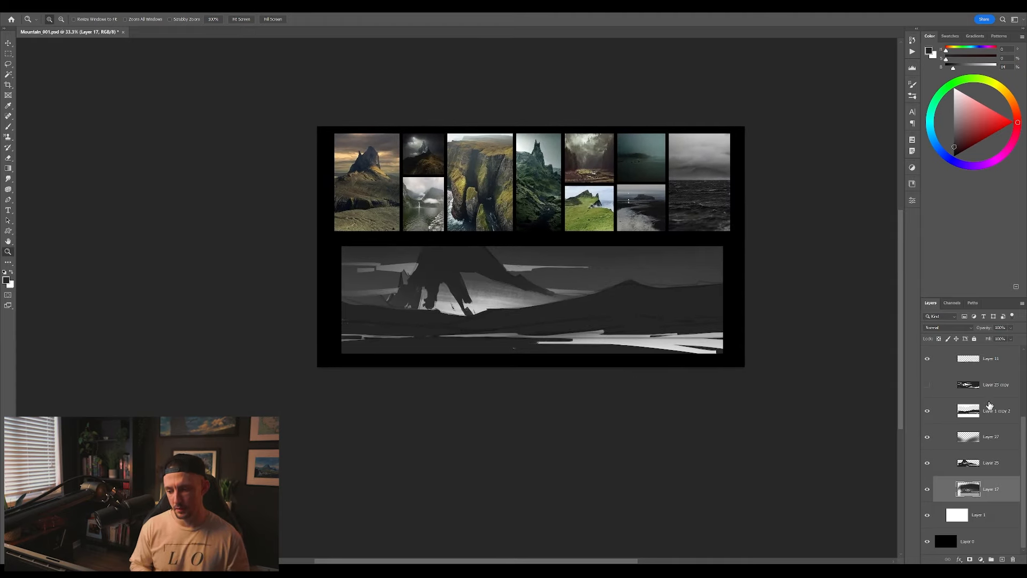
pyautogui.click(992, 388)
pyautogui.click(973, 407)
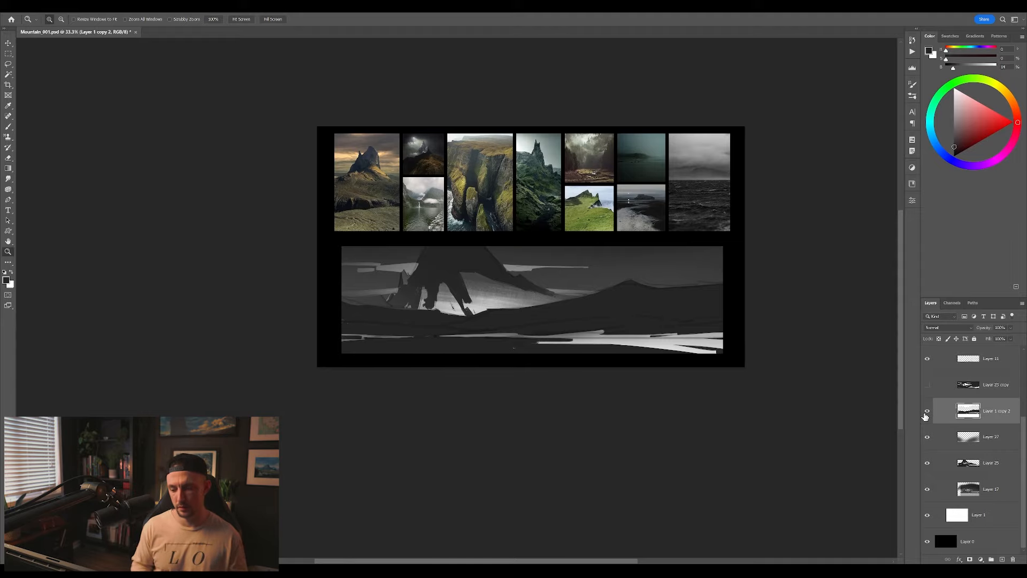
pyautogui.doubleClick(936, 415)
pyautogui.click(292, 42)
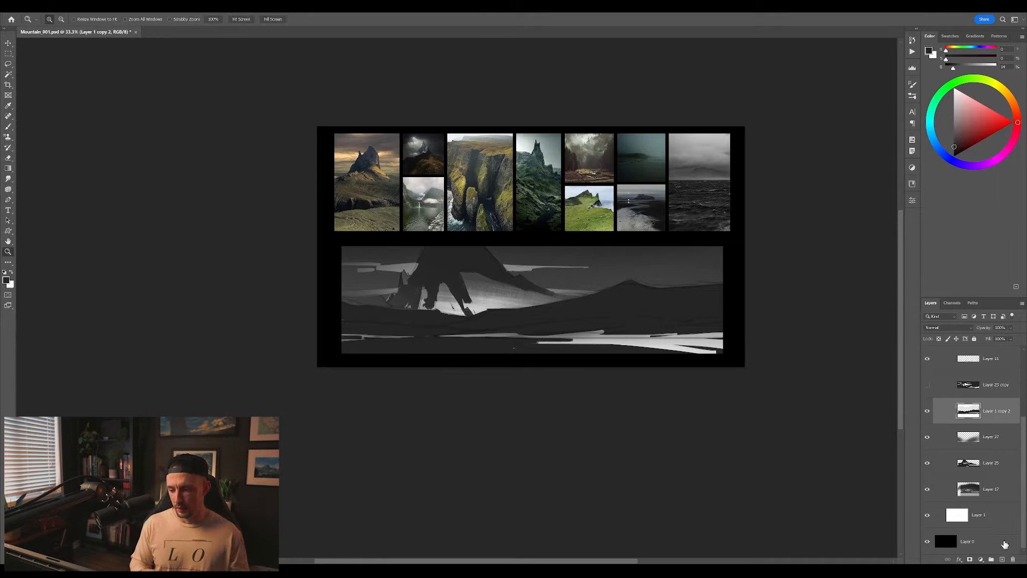
# Add a new layer above Layer 1 copy 2 and choose a textured brush from the custom brushes group, rotating its tip
pyautogui.click(1002, 559)
pyautogui.moveTo(640, 412); pyautogui.dragTo(660, 384)
pyautogui.press('b')
pyautogui.rightClick(626, 264)
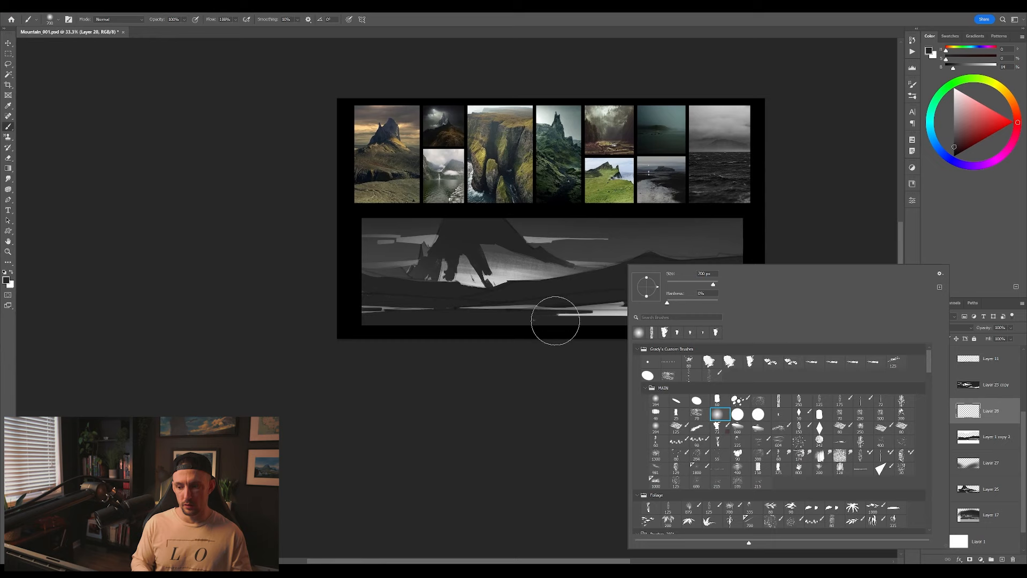
pyautogui.click(834, 362)
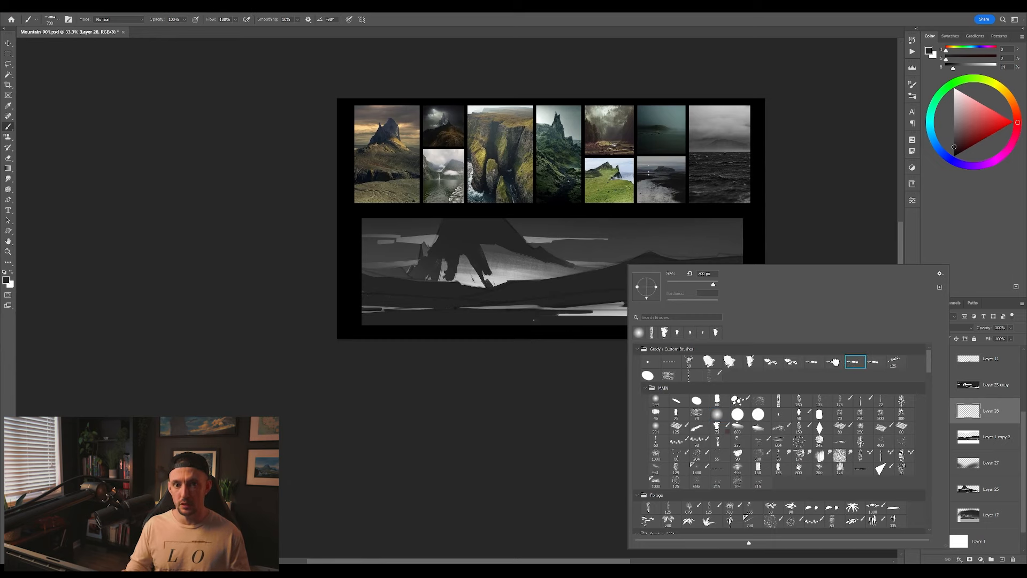
pyautogui.click(835, 363)
pyautogui.click(539, 380)
pyautogui.rightClick(594, 297)
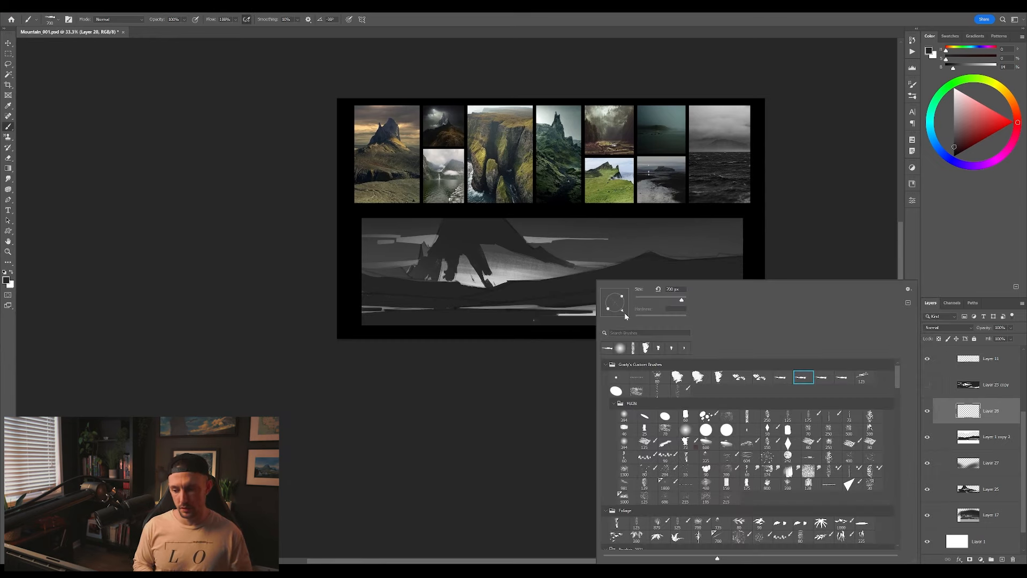
pyautogui.click(503, 429)
# Reduce the textured brush to 125 px and paint near-black strokes across the foreground land and shoreline on Layer 28
pyautogui.moveTo(527, 425); pyautogui.dragTo(651, 399)
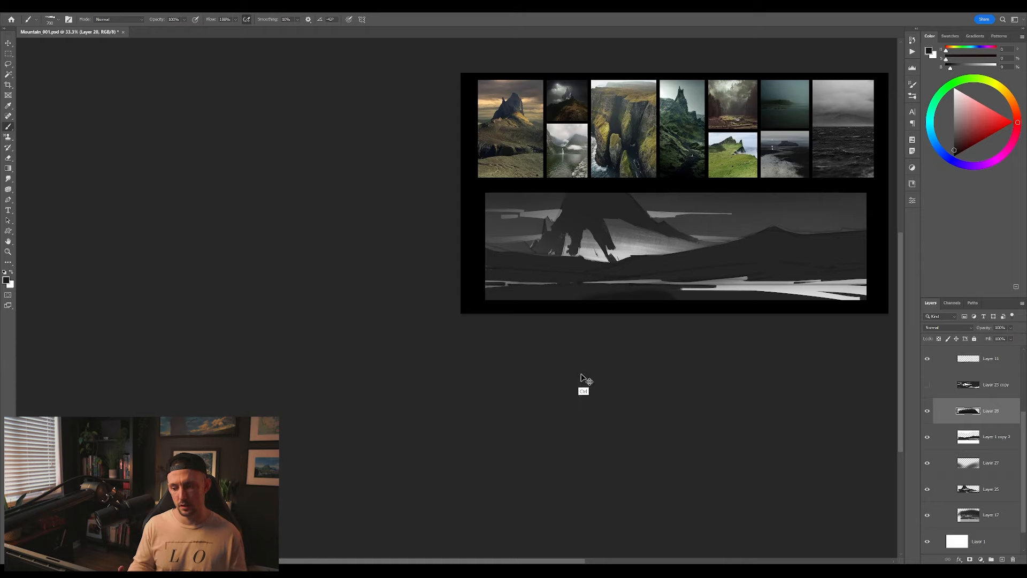
pyautogui.moveTo(677, 386); pyautogui.dragTo(628, 395)
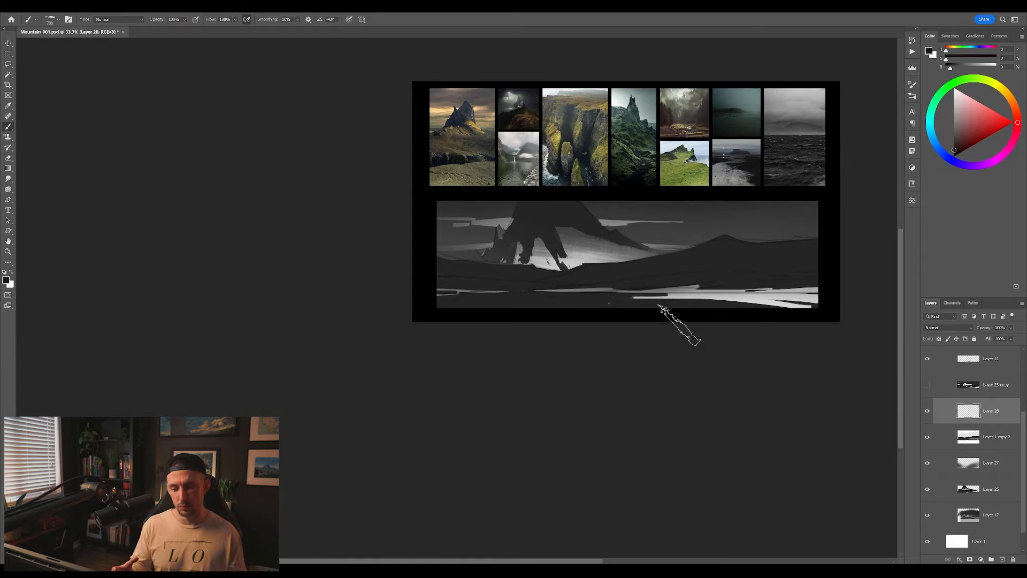
pyautogui.press('[')
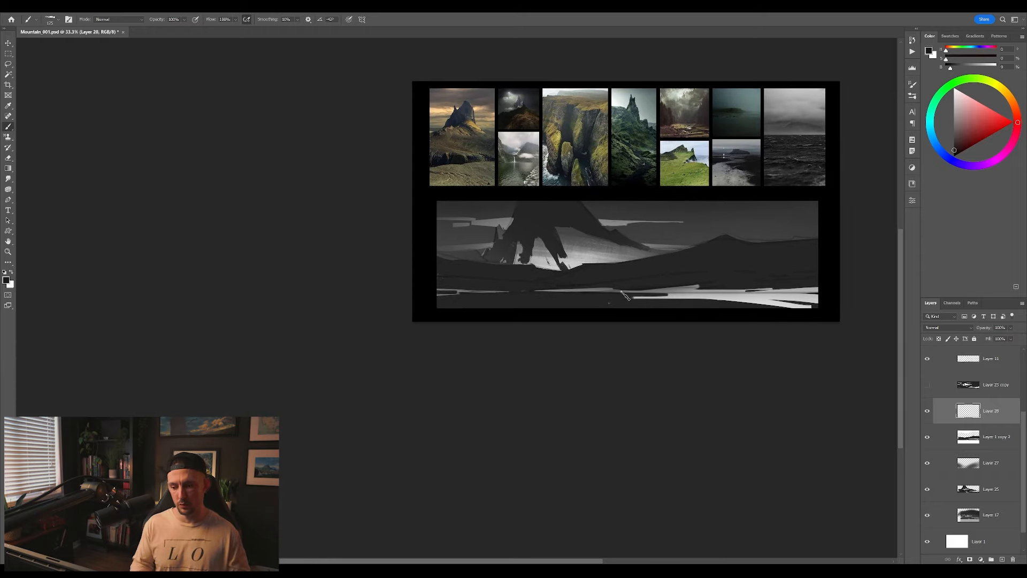
pyautogui.moveTo(621, 292); pyautogui.dragTo(533, 299)
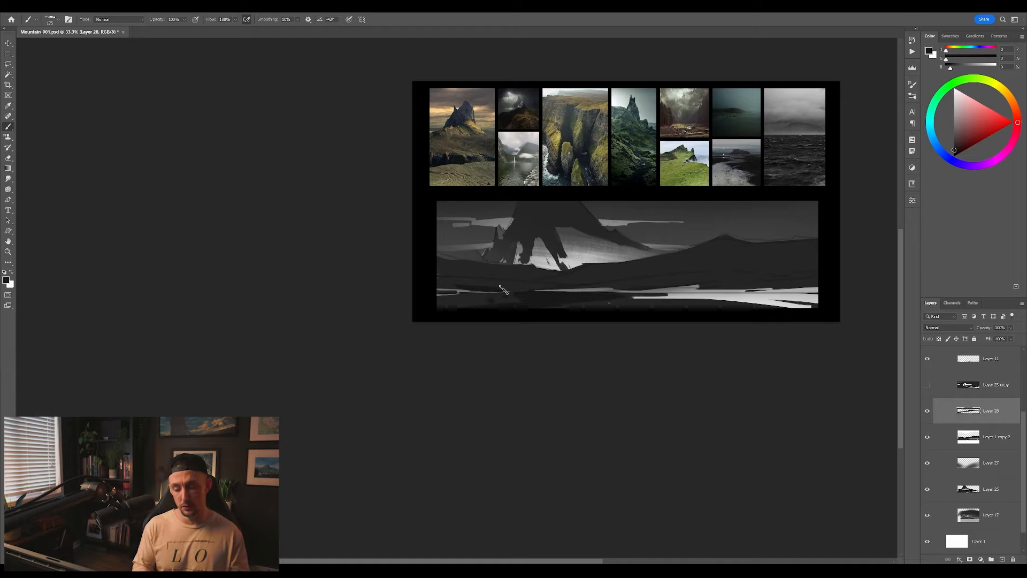
pyautogui.moveTo(503, 289); pyautogui.dragTo(500, 291)
pyautogui.moveTo(695, 316); pyautogui.dragTo(556, 313)
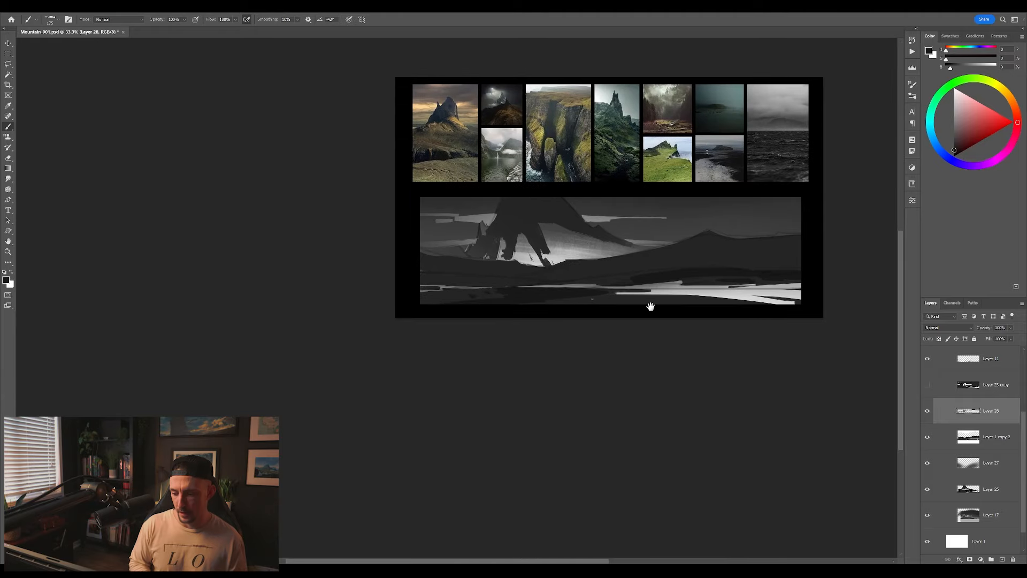
pyautogui.moveTo(650, 306); pyautogui.dragTo(615, 305)
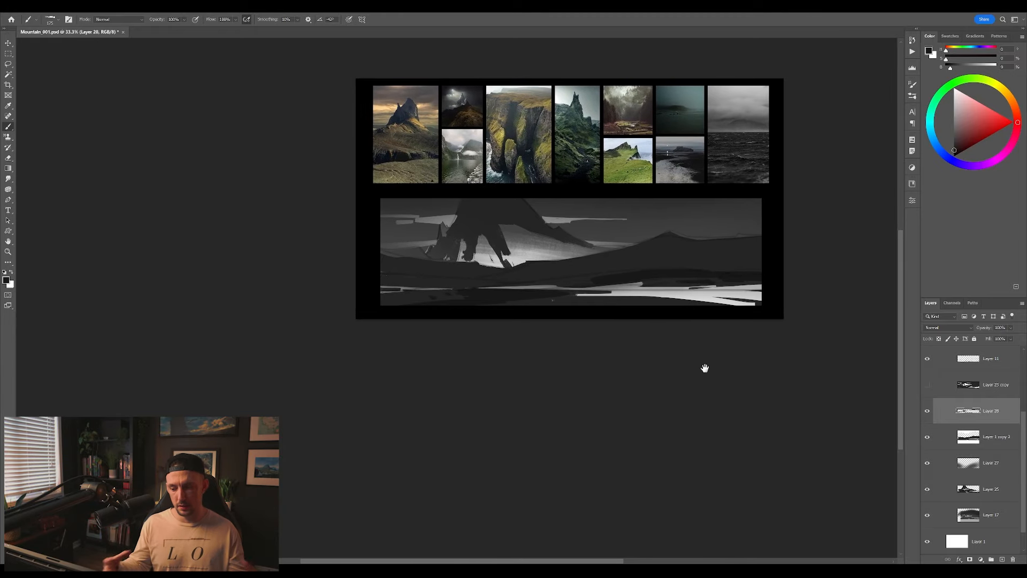
# Lasso the area above a gently curving line through the foreground hills and clip Layer 28 to Layer 1 copy 2
pyautogui.press('l')
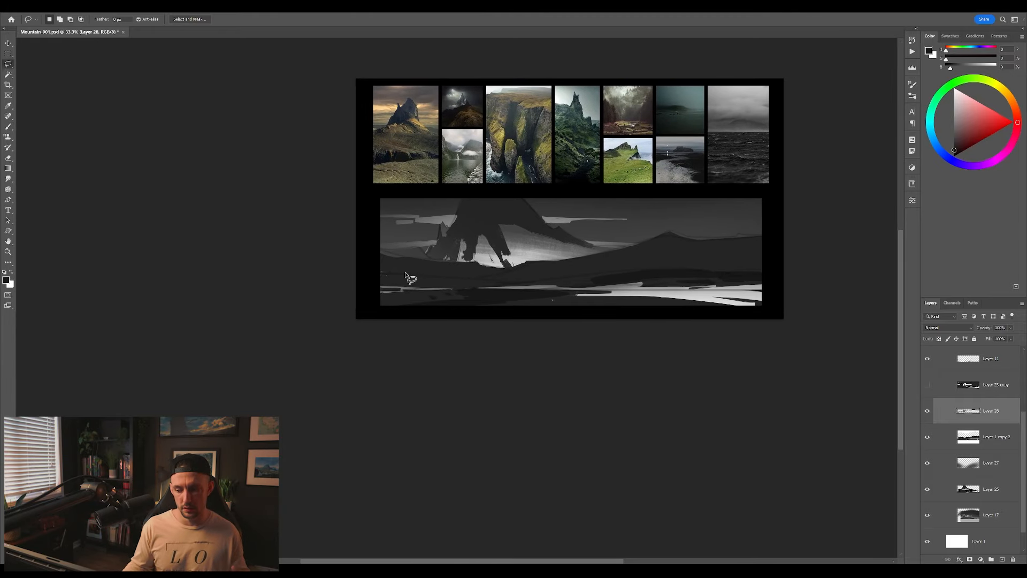
pyautogui.click(359, 272)
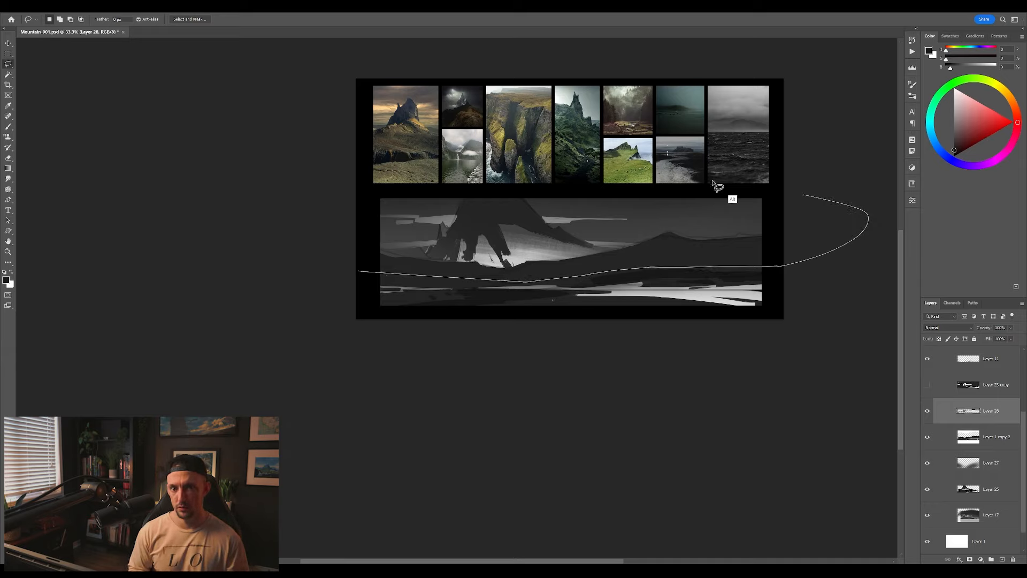
pyautogui.moveTo(240, 275); pyautogui.dragTo(242, 276)
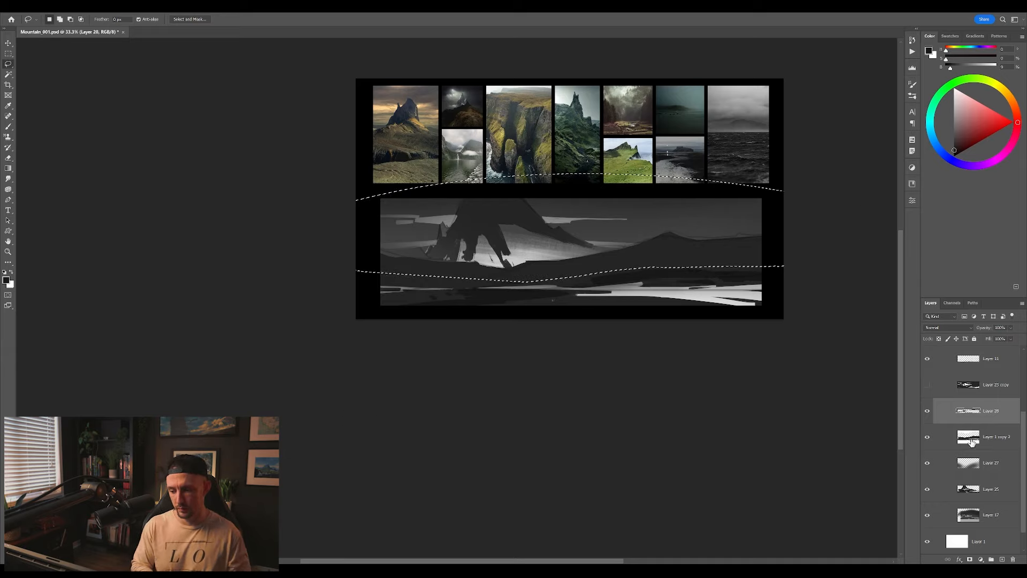
pyautogui.keyDown('alt'); pyautogui.click(987, 422); pyautogui.keyUp('alt')
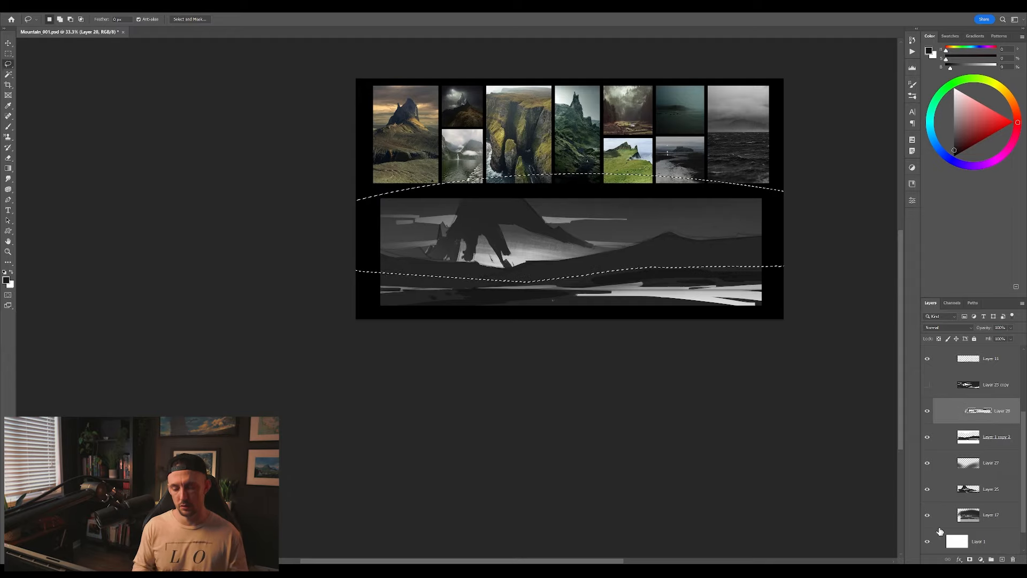
# Switch to the soft round brush from the custom brushes and enlarge it well beyond 125 px
pyautogui.press('b')
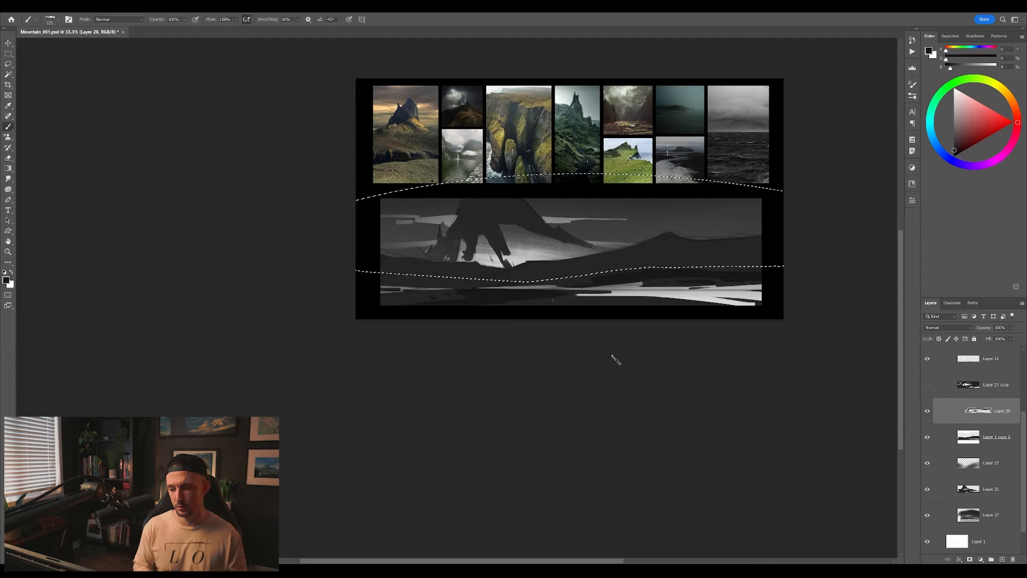
pyautogui.rightClick(666, 267)
pyautogui.click(750, 409)
pyautogui.click(565, 410)
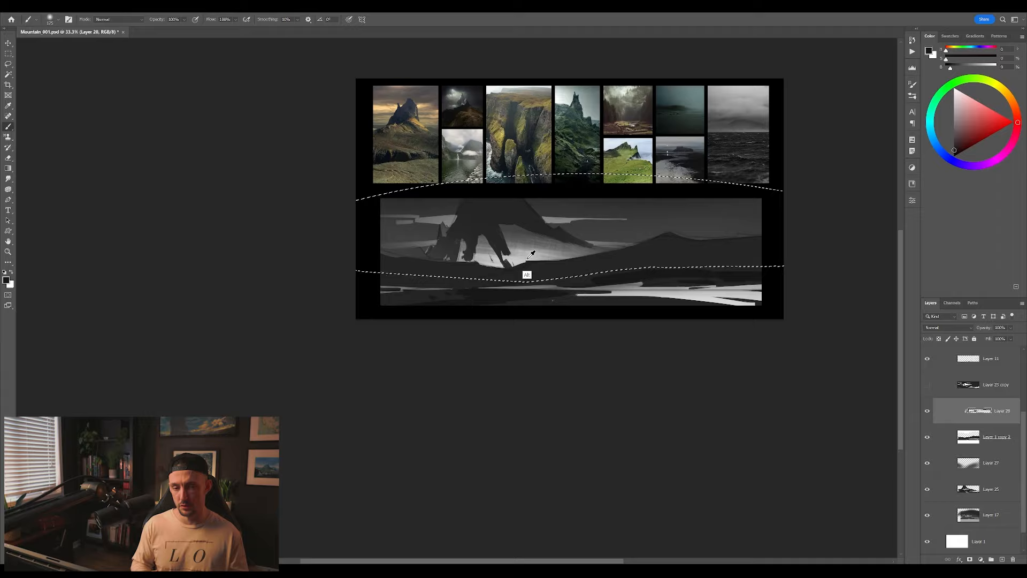
pyautogui.press(']')
pyautogui.press(']')
pyautogui.press(']')
pyautogui.press(']')
pyautogui.press(']')
pyautogui.press(']')
pyautogui.press(']')
pyautogui.press(']')
pyautogui.press(']')
pyautogui.press(']')
pyautogui.press(']')
pyautogui.press(']')
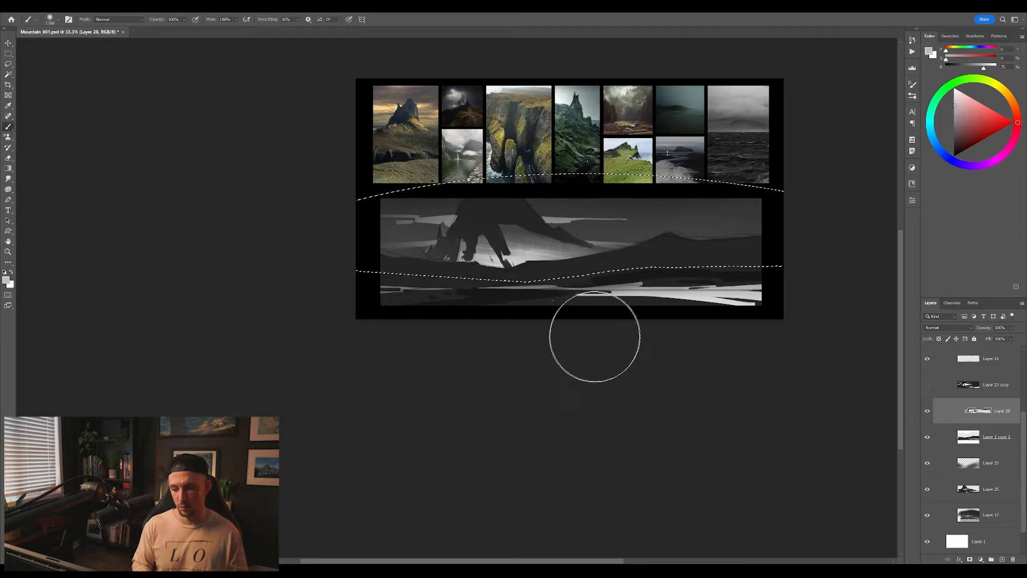
# Softly paint a sampled mid-grey over the selected hills on Layer 28 at 20% opacity and clear the selection
pyautogui.keyDown('alt'); pyautogui.click(552, 290); pyautogui.keyUp('alt')
pyautogui.press('2')
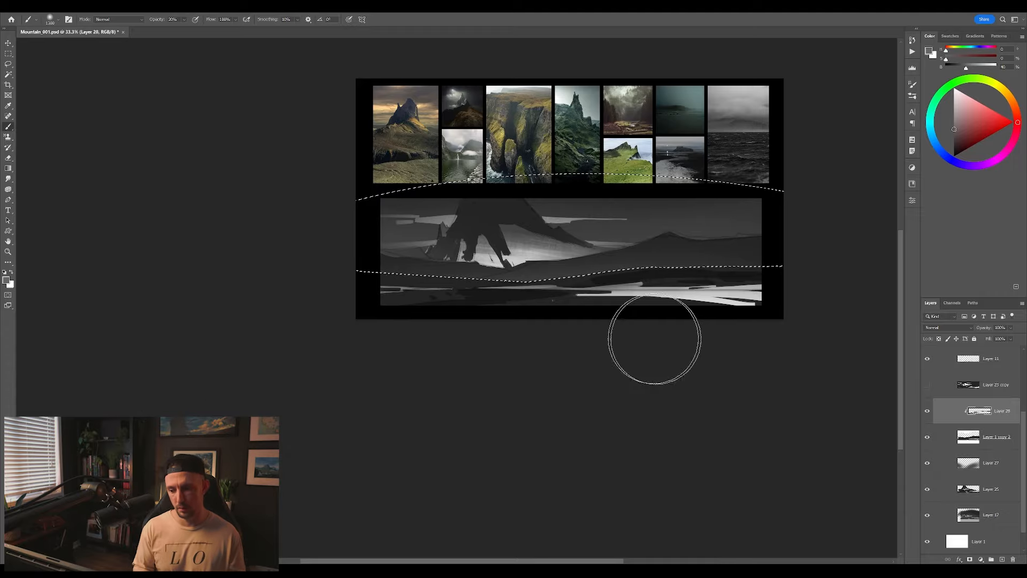
pyautogui.hotkey('ctrl', 'd')
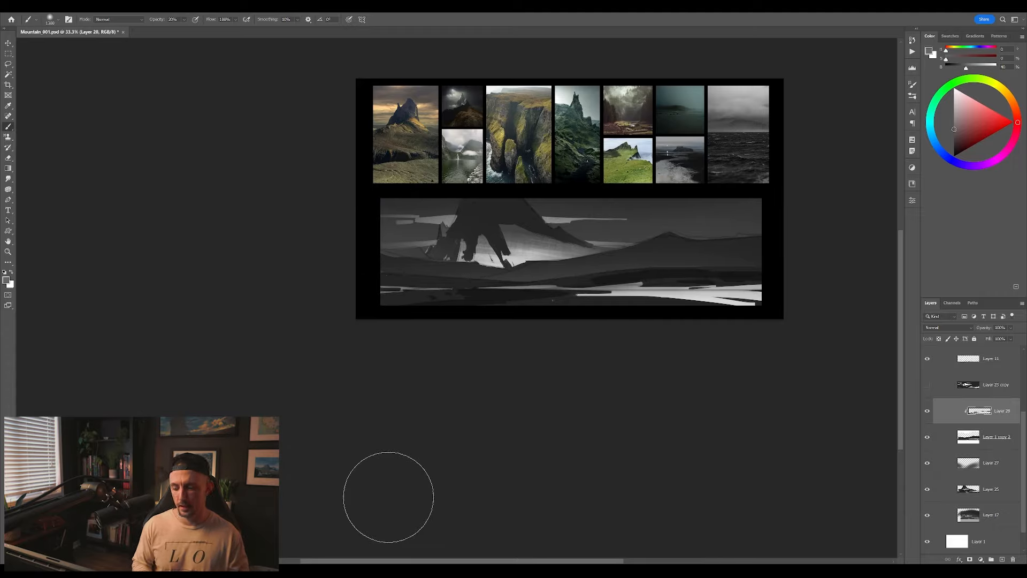
# Lasso around the mountain's base down to the low hill beneath it, brush soft light grey inside, and deselect
pyautogui.press('l')
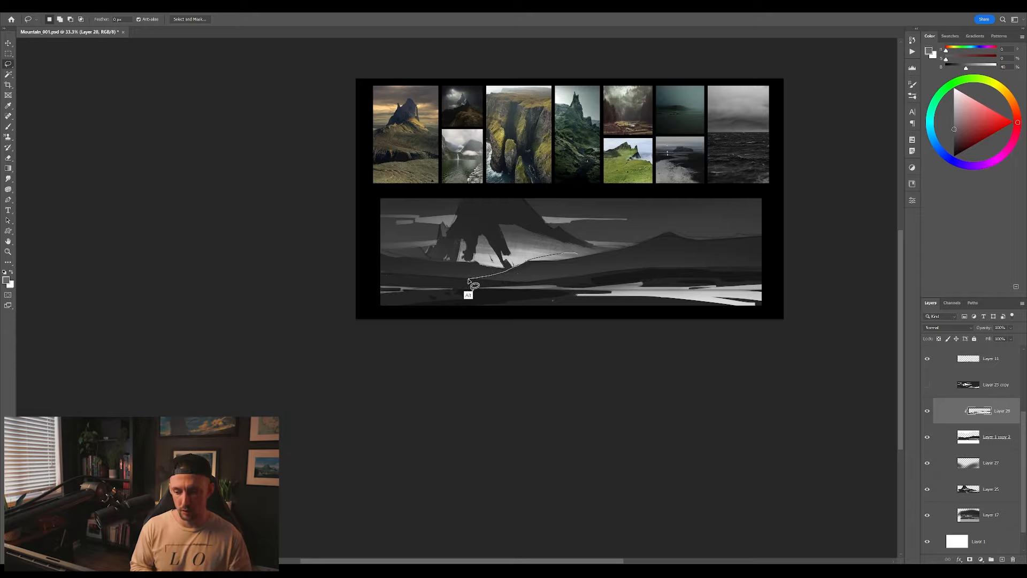
pyautogui.moveTo(407, 278)
pyautogui.mouseDown()
pyautogui.moveTo(378, 287)
pyautogui.moveTo(378, 232)
pyautogui.moveTo(610, 224)
pyautogui.mouseUp()
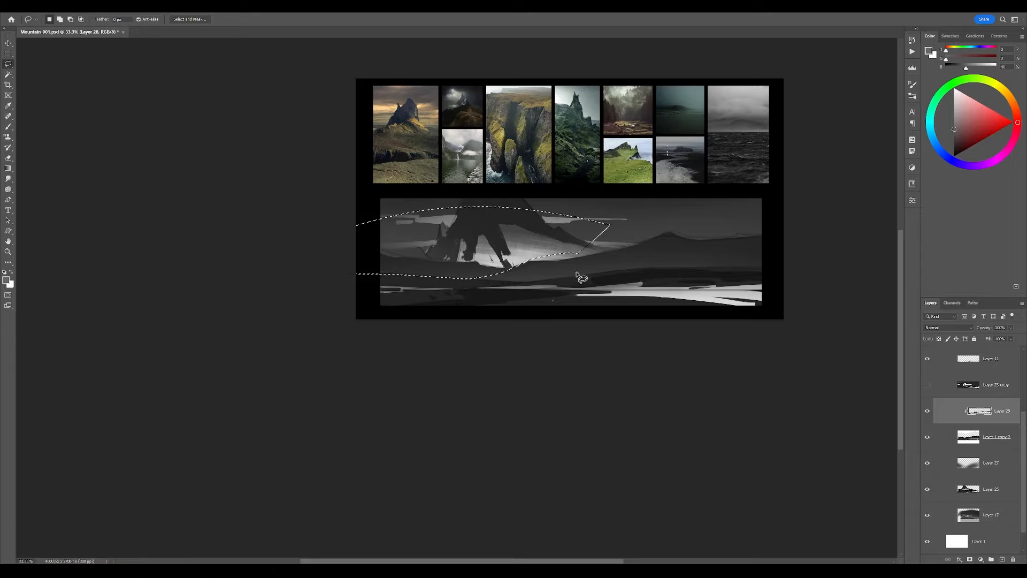
pyautogui.press('b')
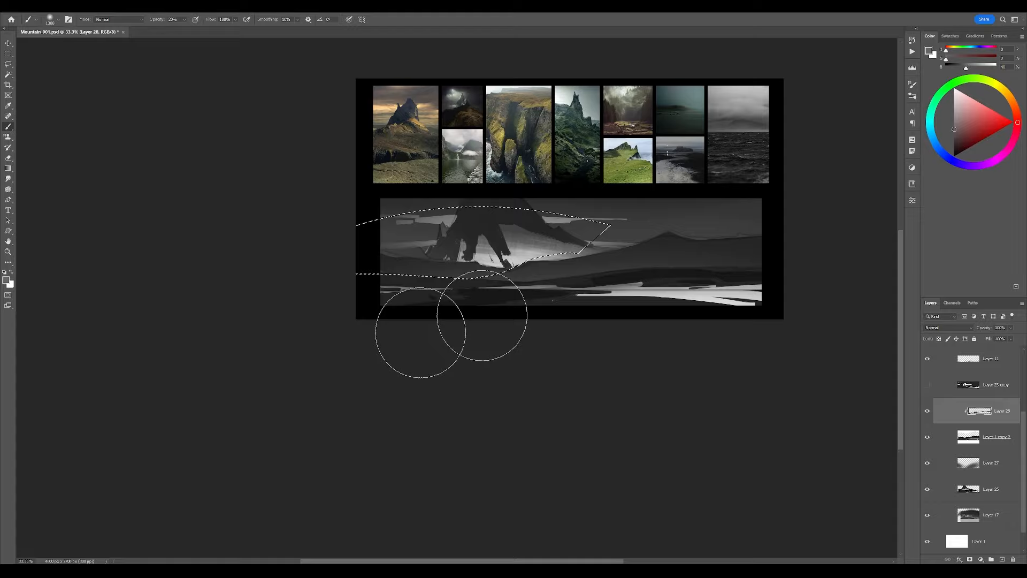
pyautogui.keyDown('alt'); pyautogui.click(513, 263); pyautogui.keyUp('alt')
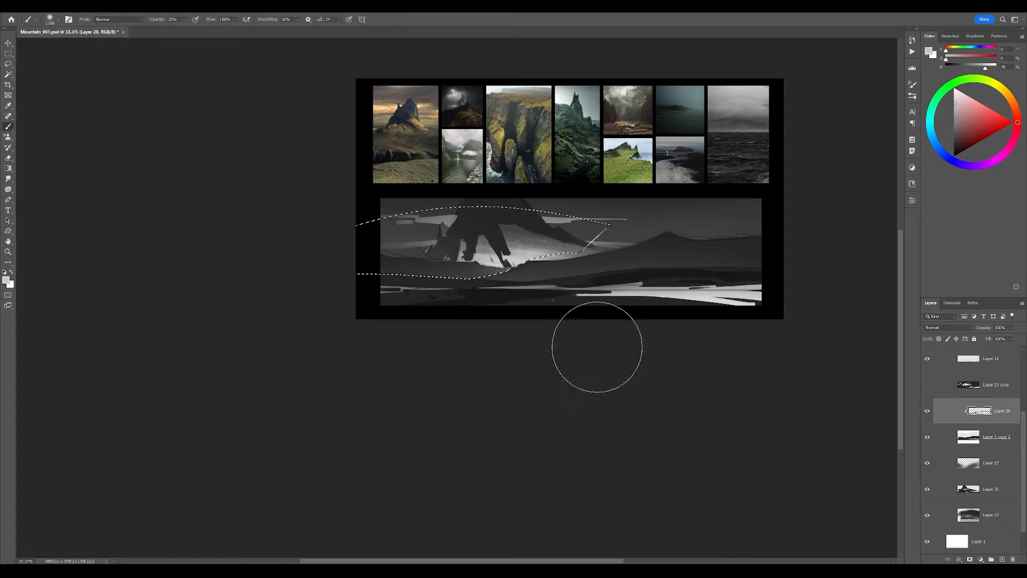
pyautogui.hotkey('ctrl', 'd')
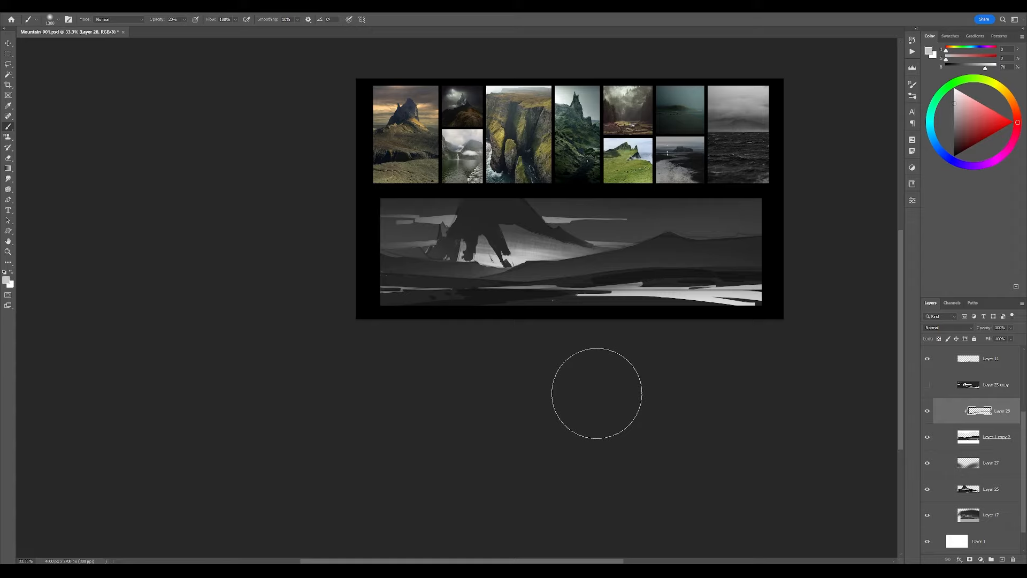
# Flip the canvas horizontally and merge Layer 28 down into Layer 1 copy 2
pyautogui.hotkey('ctrl', 'shift', 'h')
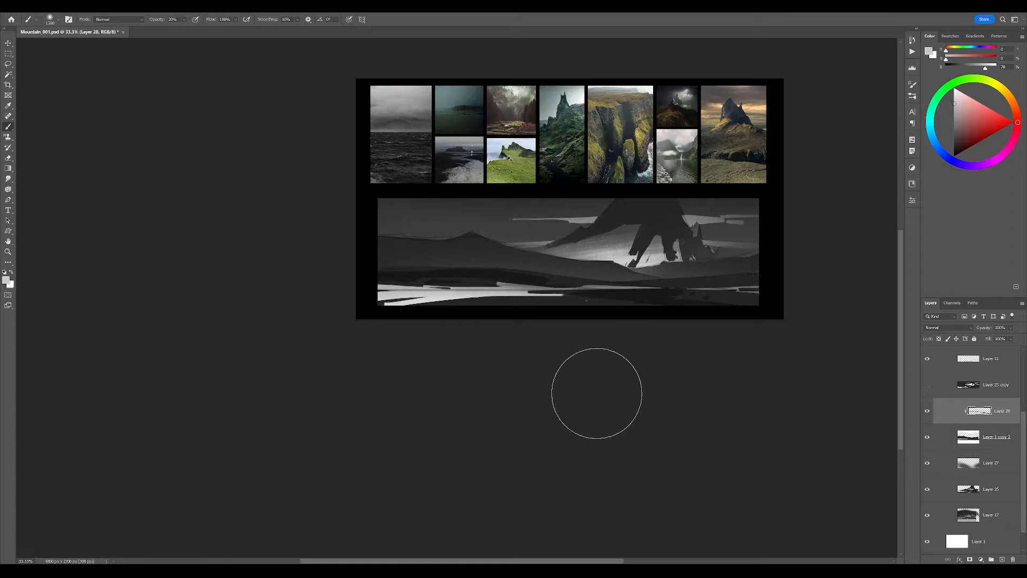
pyautogui.moveTo(674, 368)
pyautogui.mouseDown()
pyautogui.moveTo(662, 381)
pyautogui.moveTo(717, 342)
pyautogui.mouseUp()
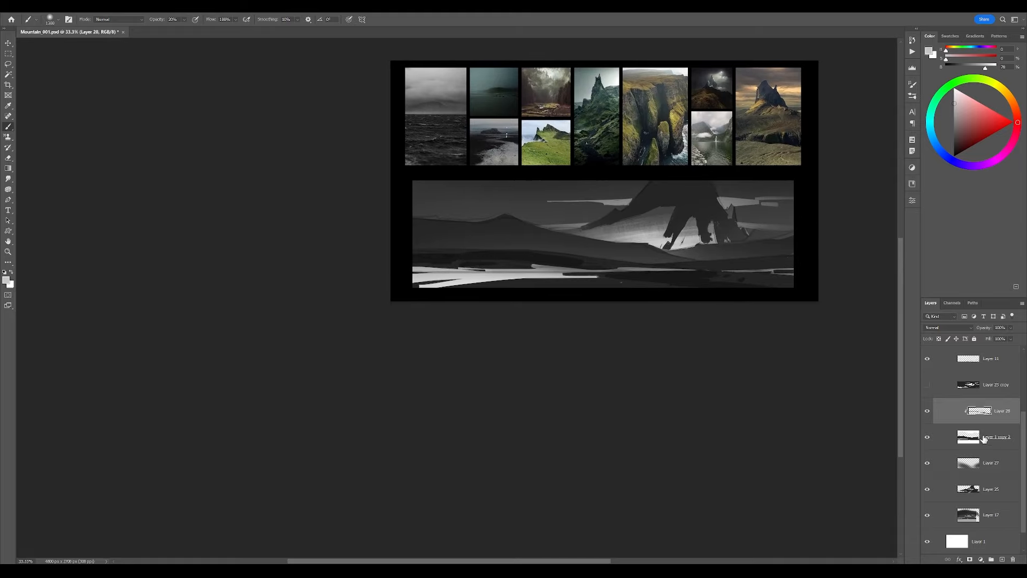
pyautogui.hotkey('ctrl', 'e')
# Switch to the textured Mixer Brush with Layer 1 copy 2 active
pyautogui.moveTo(617, 435); pyautogui.dragTo(711, 410)
pyautogui.rightClick(624, 255)
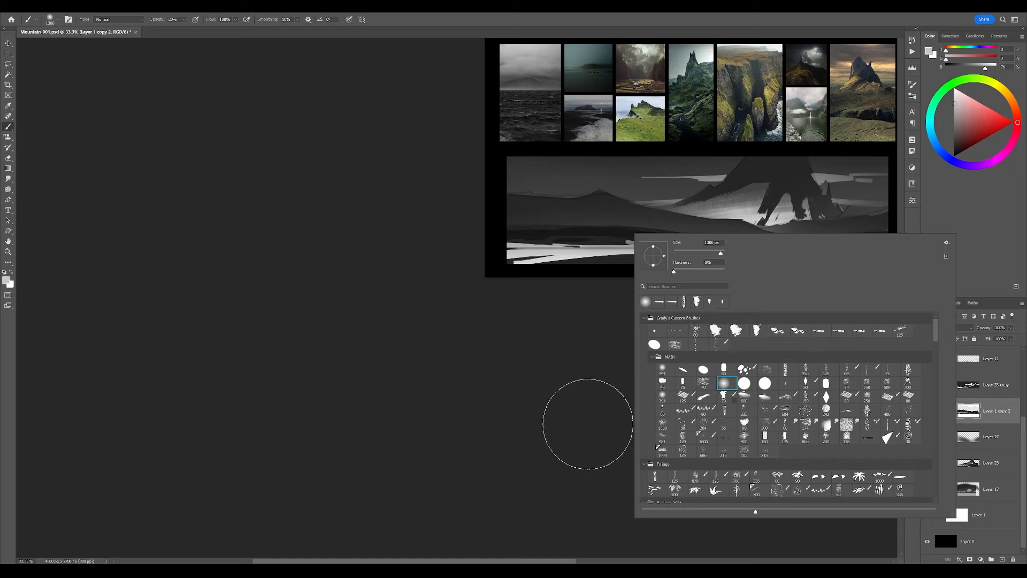
pyautogui.moveTo(574, 418); pyautogui.dragTo(503, 449)
pyautogui.hotkey('shift', 'b')
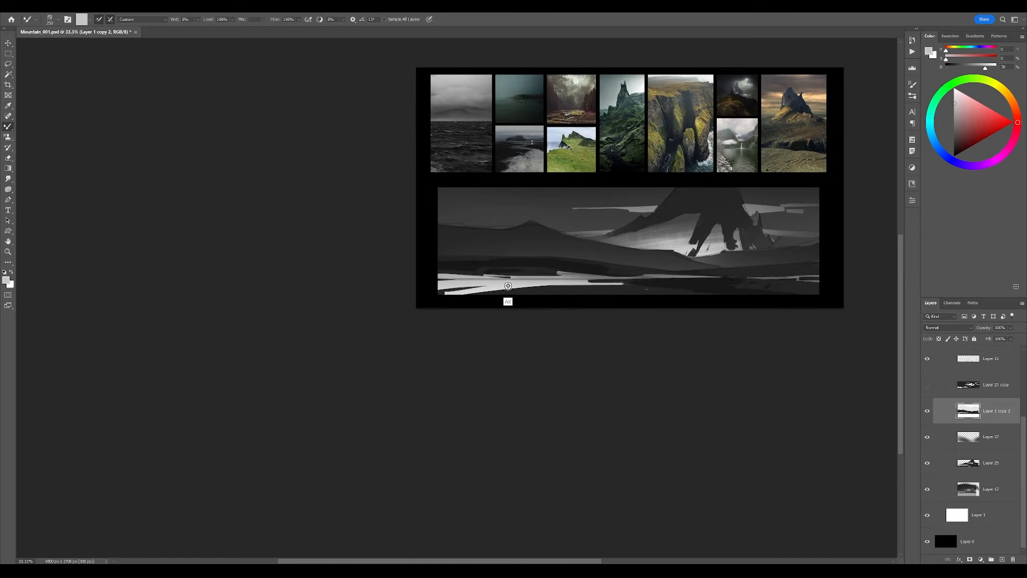
# Try smearing the bright foreground water into the dark shoreline with long Mixer Brush strokes
pyautogui.moveTo(485, 292); pyautogui.dragTo(608, 285)
pyautogui.moveTo(624, 284)
pyautogui.mouseDown()
pyautogui.moveTo(425, 298)
pyautogui.moveTo(638, 289)
pyautogui.mouseUp()
pyautogui.hotkey('ctrl', 'z')
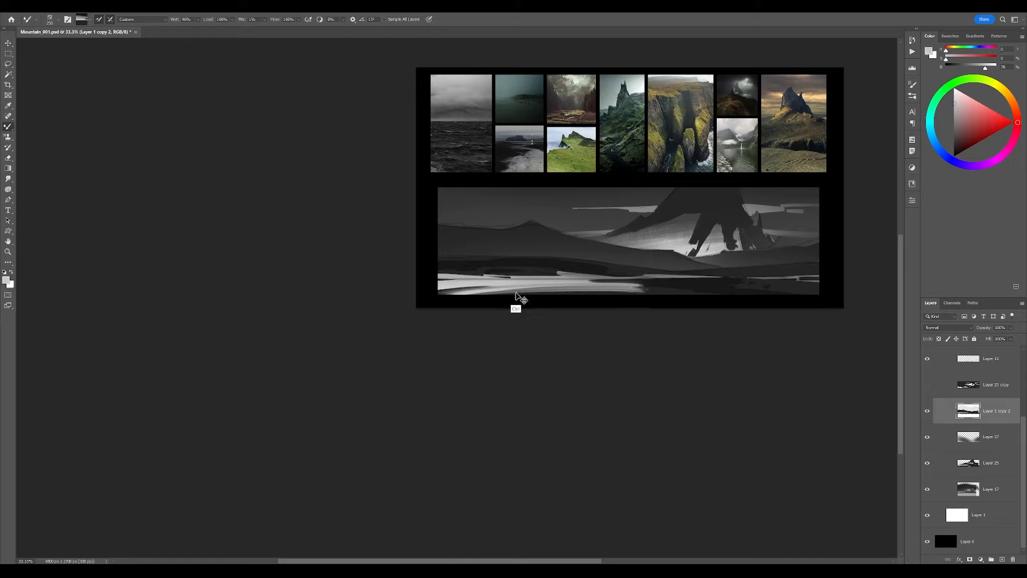
pyautogui.hotkey('ctrl', 'z')
pyautogui.moveTo(518, 290); pyautogui.dragTo(648, 284)
pyautogui.hotkey('ctrl', 'z')
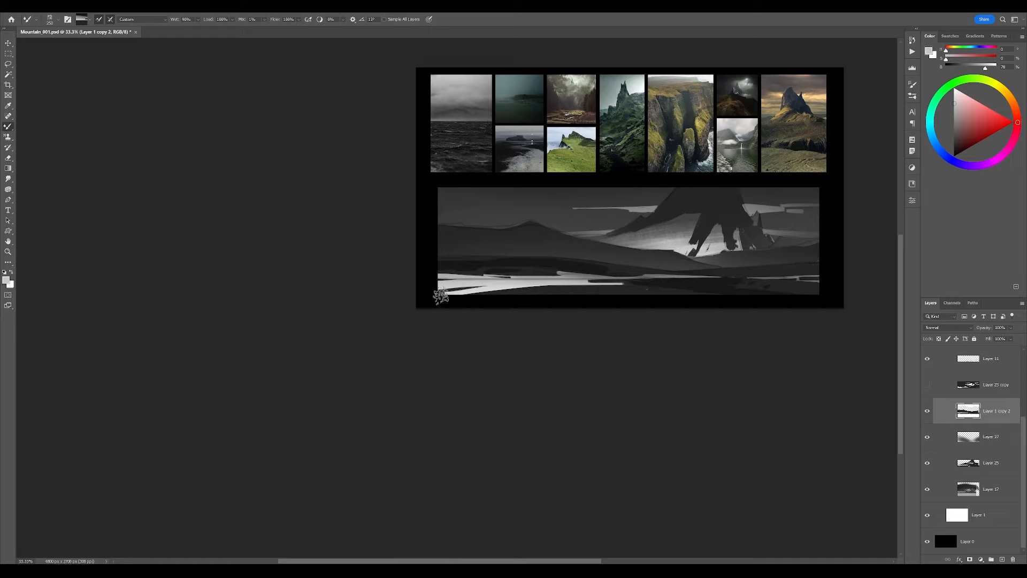
# Blend the edges of the bright foreground water on Layer 1 copy 2 with long horizontal Mixer Brush strokes
pyautogui.keyDown('shift'); pyautogui.click(641, 284); pyautogui.keyUp('shift')
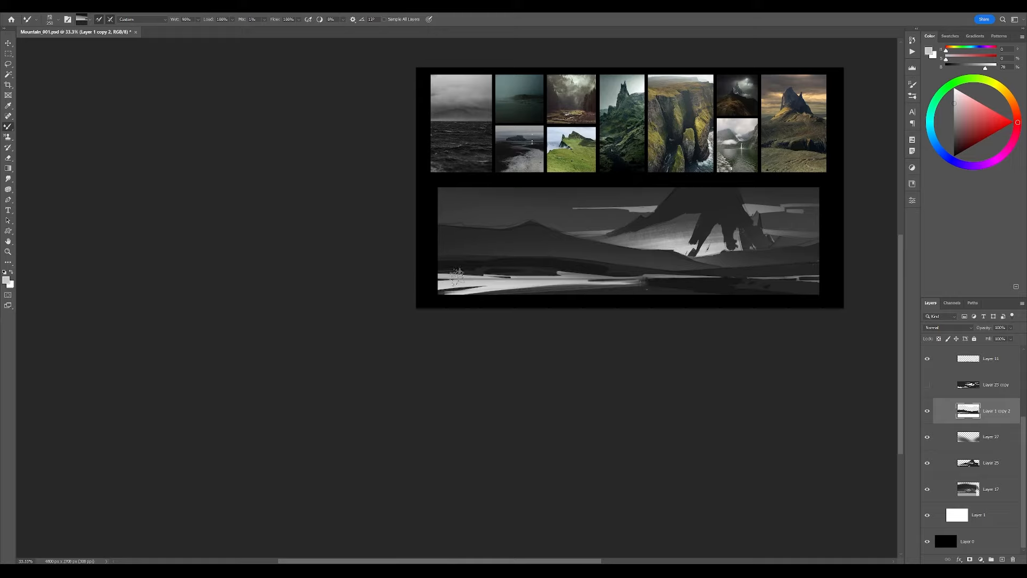
pyautogui.keyDown('alt'); pyautogui.click(488, 279); pyautogui.keyUp('alt')
pyautogui.moveTo(428, 274); pyautogui.dragTo(578, 277)
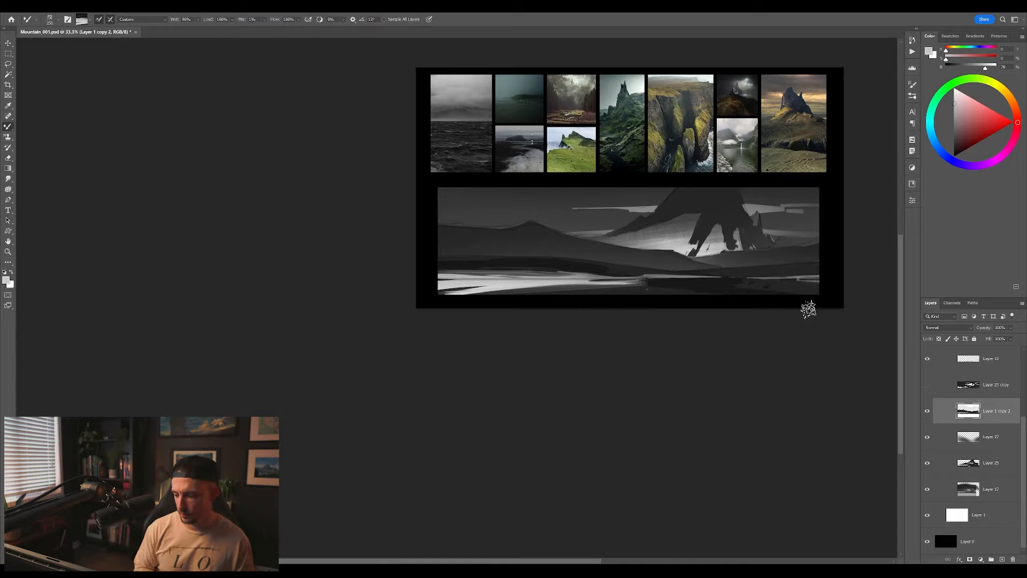
# Check the composition mirrored by flipping the canvas horizontally and back
pyautogui.moveTo(748, 380); pyautogui.dragTo(650, 398)
pyautogui.hotkey('ctrl', 'shift', 'h')
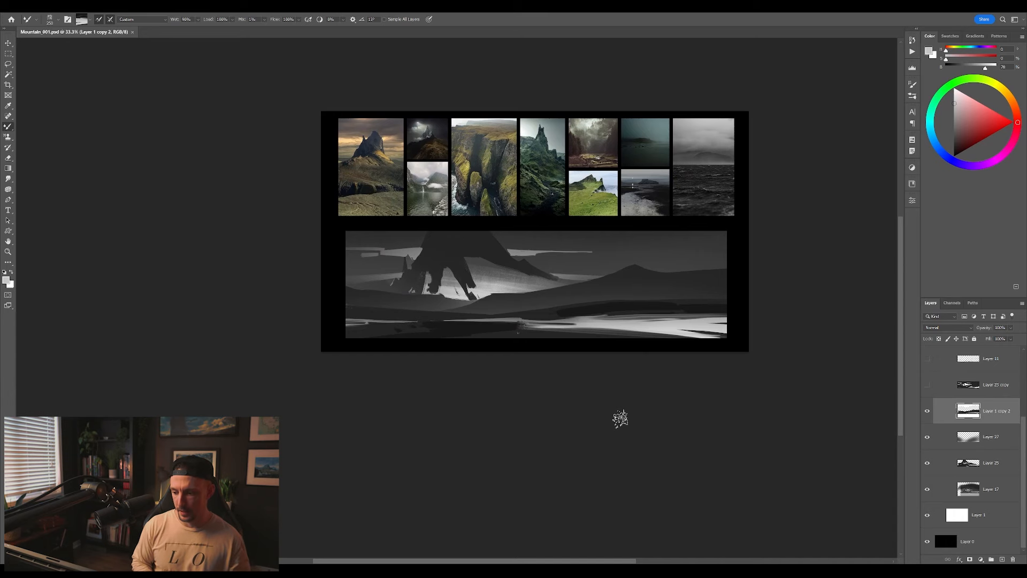
pyautogui.moveTo(593, 362); pyautogui.dragTo(676, 360)
pyautogui.hotkey('ctrl', 'shift', 'h')
# Make Layer 17 active and choose a textured brush from the main custom brush set
pyautogui.click(993, 495)
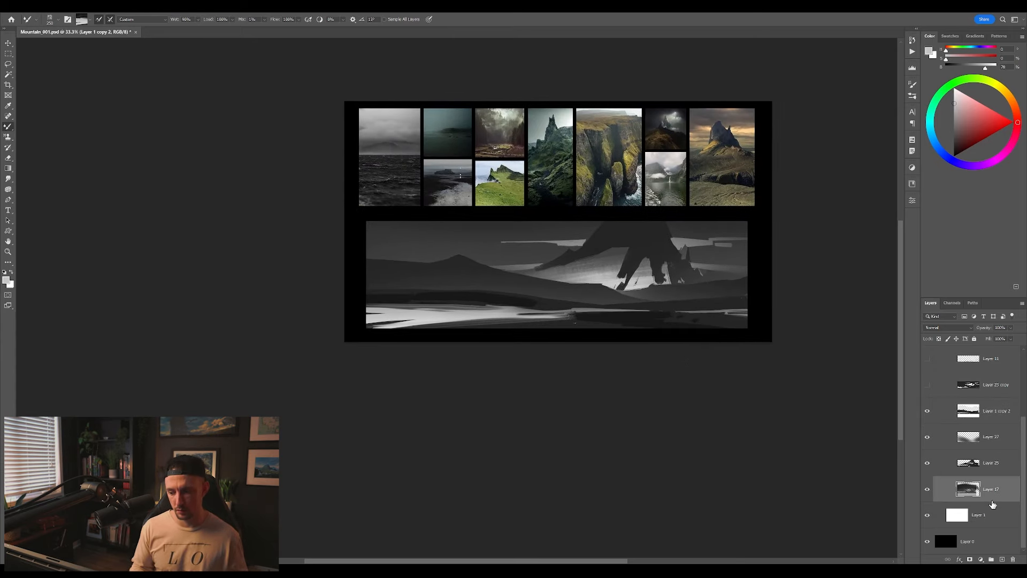
pyautogui.press('b')
pyautogui.rightClick(587, 319)
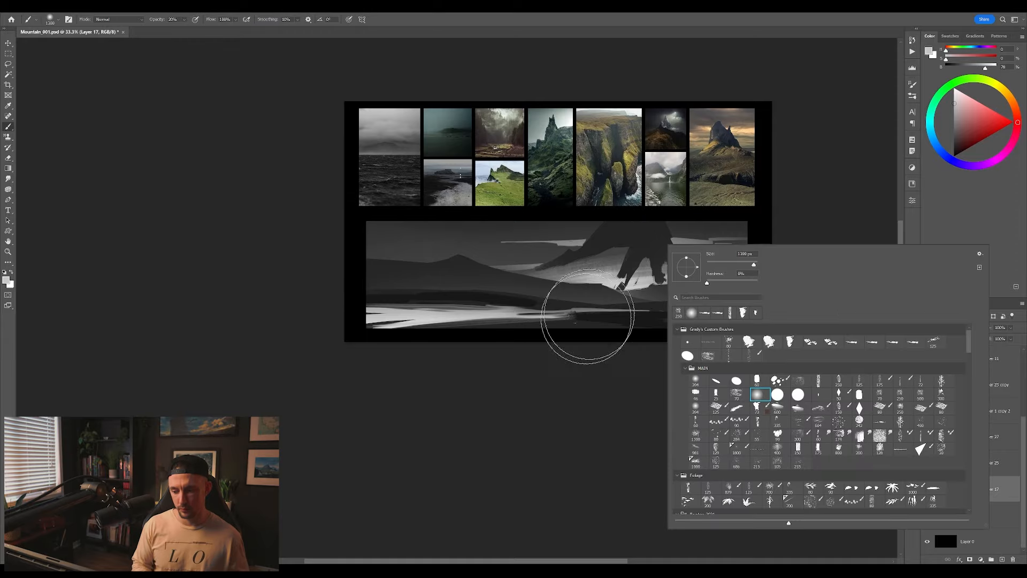
pyautogui.click(819, 380)
pyautogui.click(547, 432)
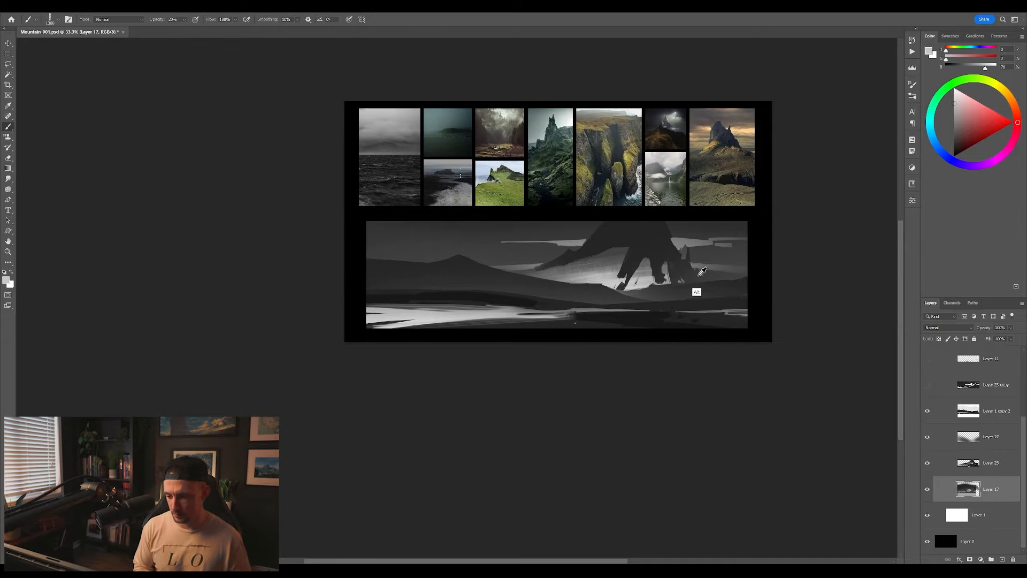
# Paint sampled sky greys at 100% opacity over the light cloud streaks around the mountain on Layer 17
pyautogui.keyDown('alt'); pyautogui.click(529, 263); pyautogui.keyUp('alt')
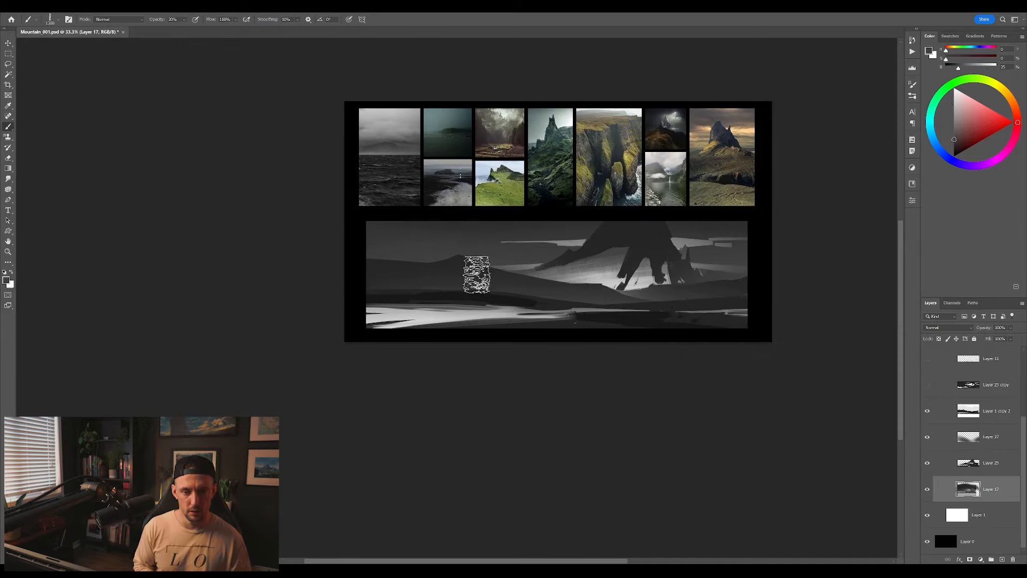
pyautogui.press('0')
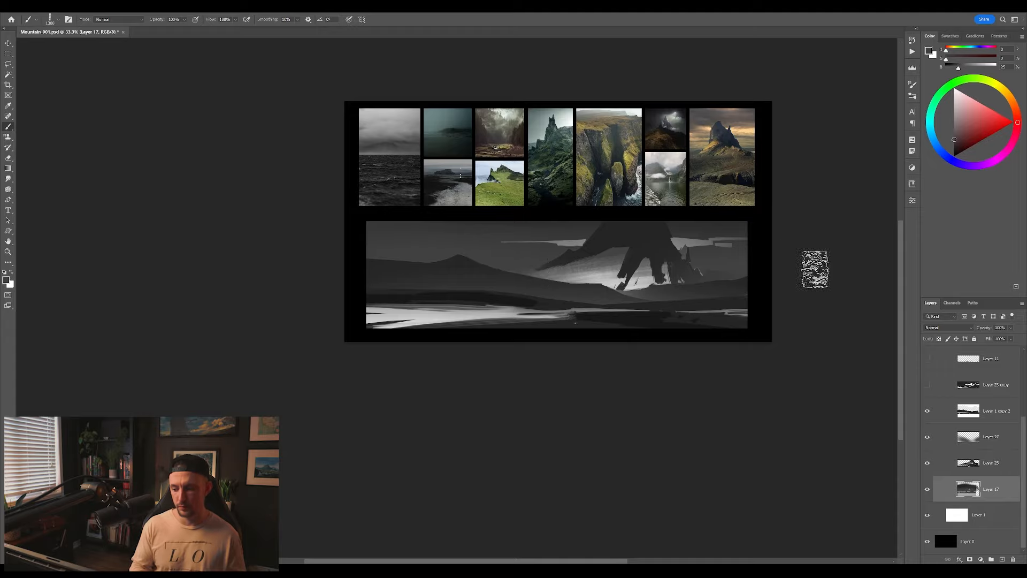
pyautogui.keyDown('alt'); pyautogui.click(564, 239); pyautogui.keyUp('alt')
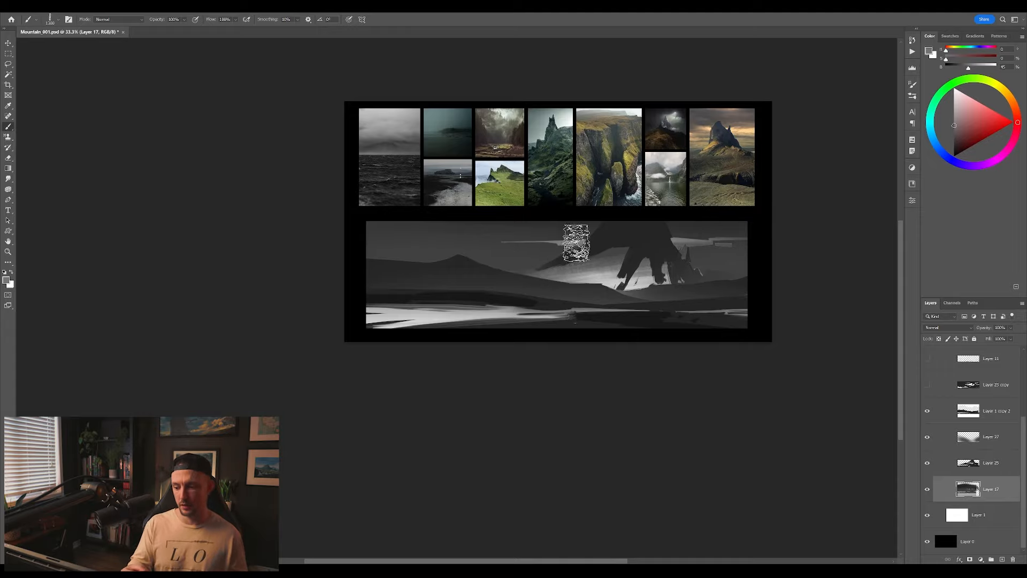
pyautogui.keyDown('alt'); pyautogui.click(555, 233); pyautogui.keyUp('alt')
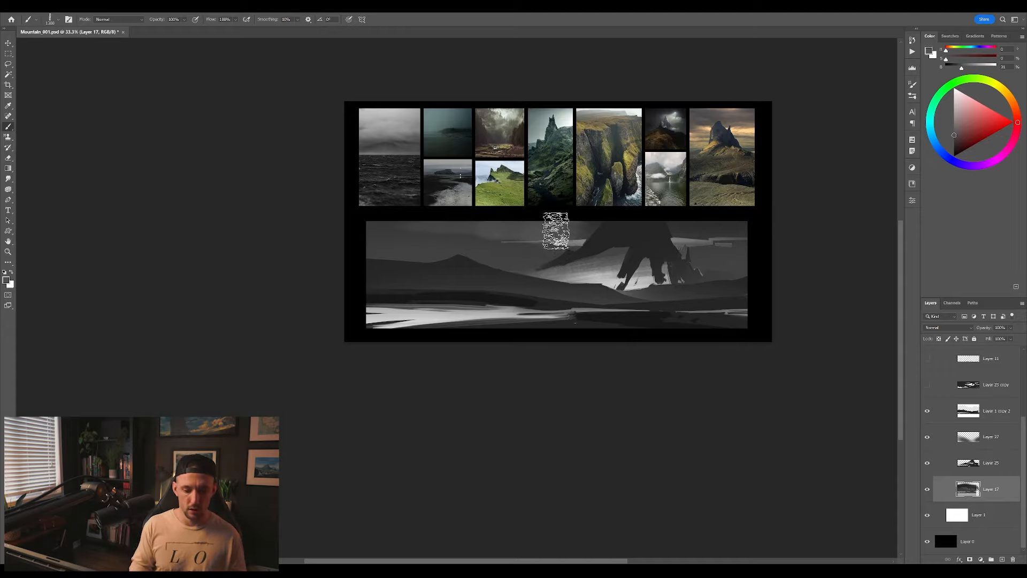
pyautogui.moveTo(688, 227); pyautogui.dragTo(588, 225)
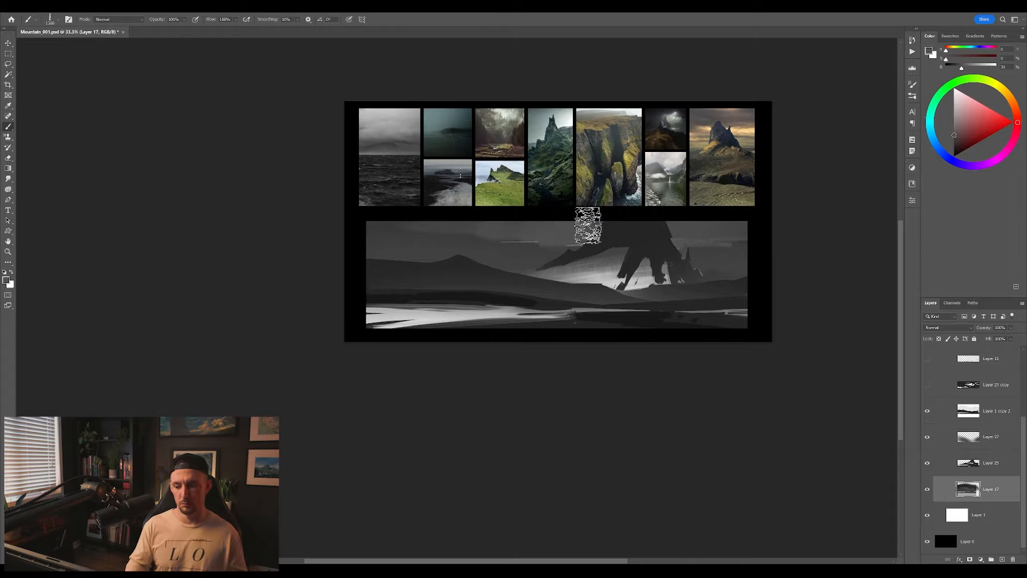
pyautogui.keyDown('alt'); pyautogui.click(498, 274); pyautogui.keyUp('alt')
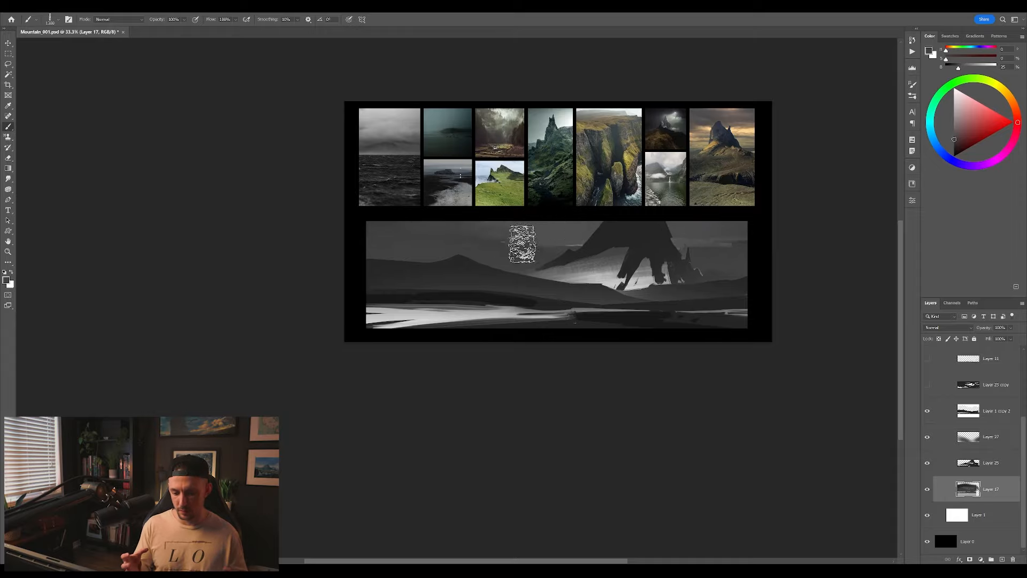
pyautogui.keyDown('alt'); pyautogui.click(743, 241); pyautogui.keyUp('alt')
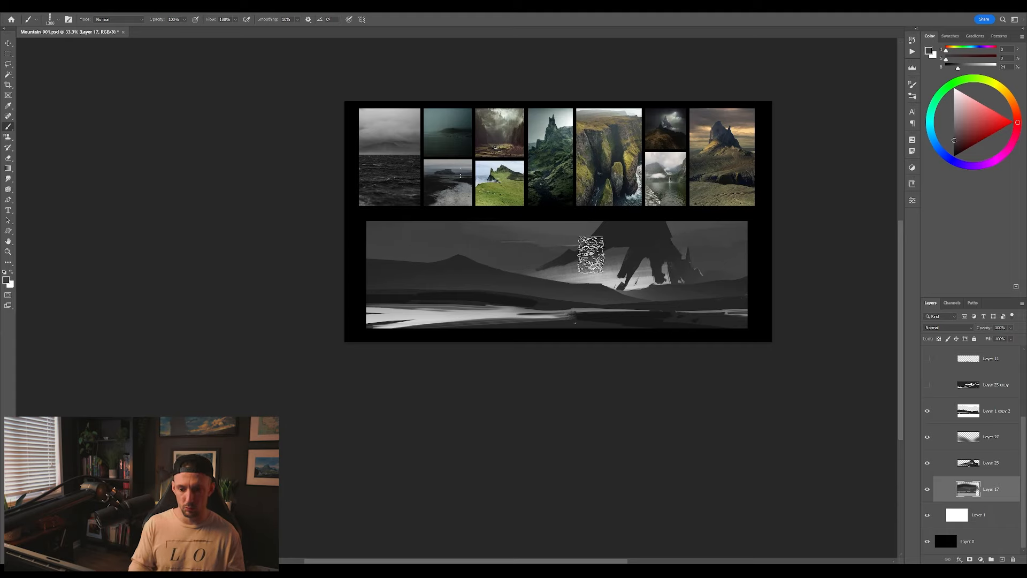
# Flip the canvas horizontally to review the whole painting and save the document
pyautogui.moveTo(604, 357); pyautogui.dragTo(575, 361)
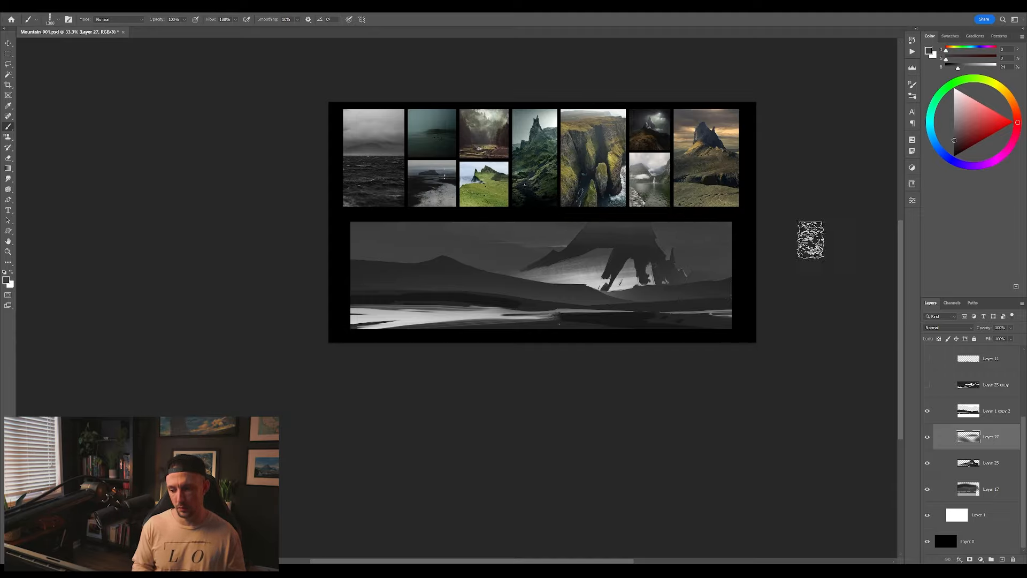
pyautogui.hotkey('ctrl', 'shift', 'h')
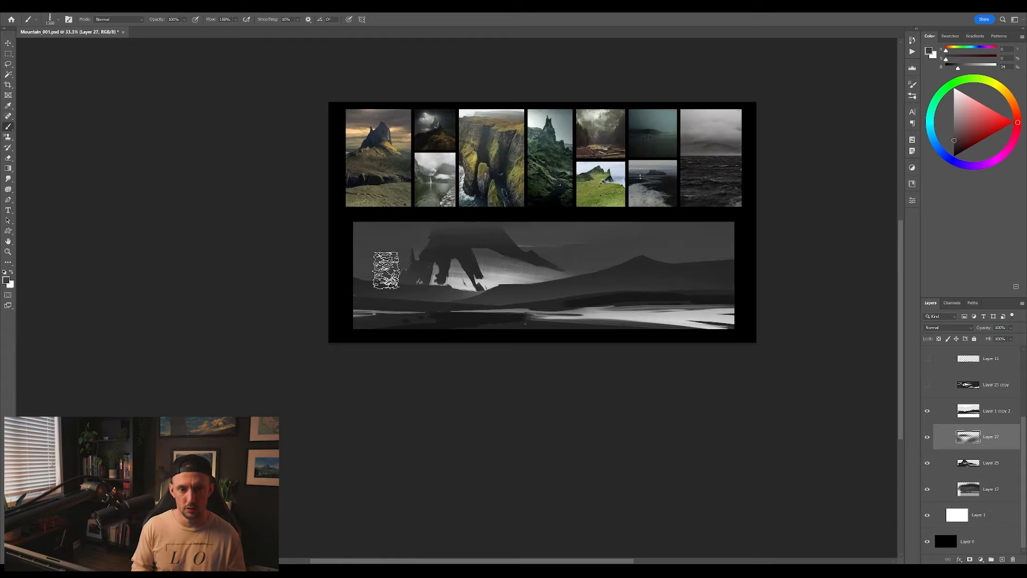
pyautogui.hotkey('ctrl', 'space')
pyautogui.moveTo(625, 284); pyautogui.dragTo(605, 303)
pyautogui.click(612, 293)
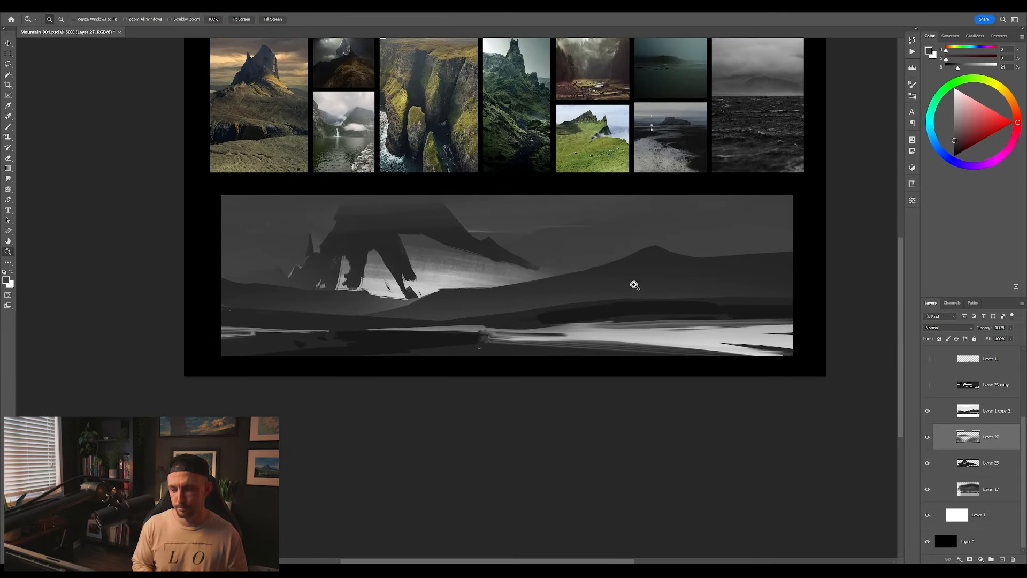
pyautogui.keyDown('alt'); pyautogui.click(605, 225); pyautogui.keyUp('alt')
pyautogui.moveTo(643, 270); pyautogui.dragTo(641, 320)
pyautogui.hotkey('ctrl', 's')
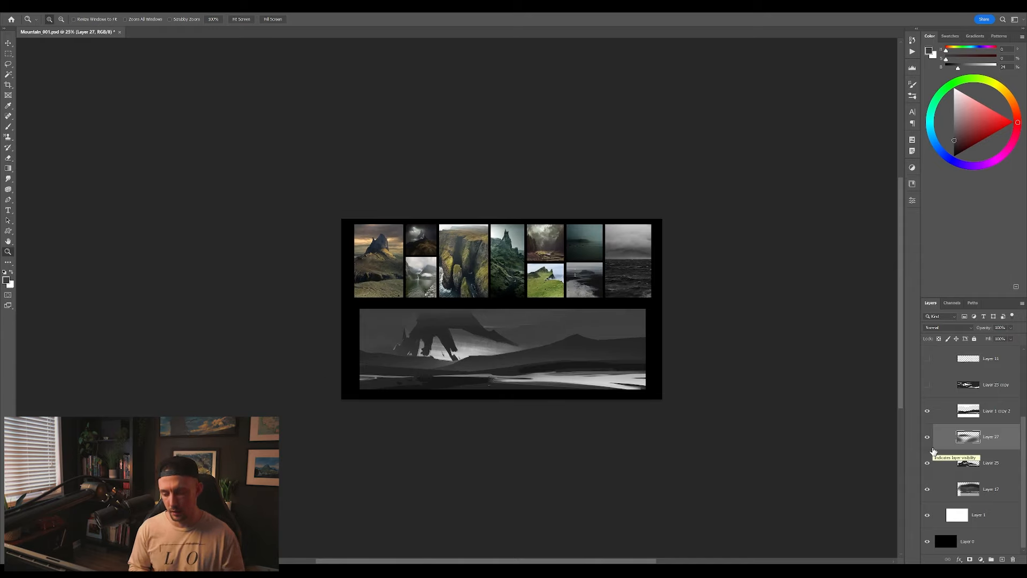
# Toggle the visibility of Layer 1 copy 2 to check the foreground and make that layer active
pyautogui.click(928, 411)
pyautogui.click(928, 411)
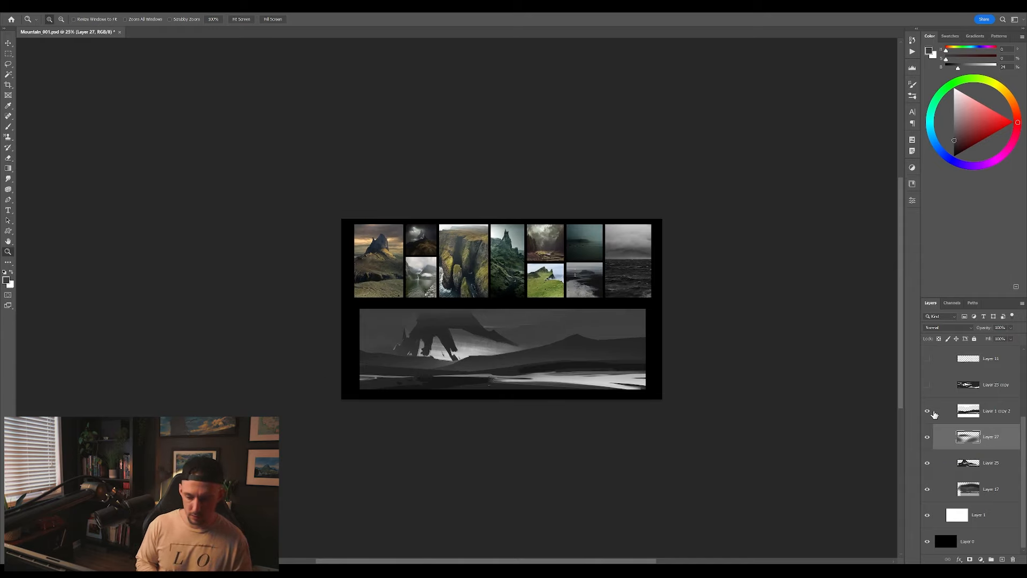
pyautogui.click(972, 410)
pyautogui.click(566, 401)
pyautogui.moveTo(566, 402); pyautogui.dragTo(601, 404)
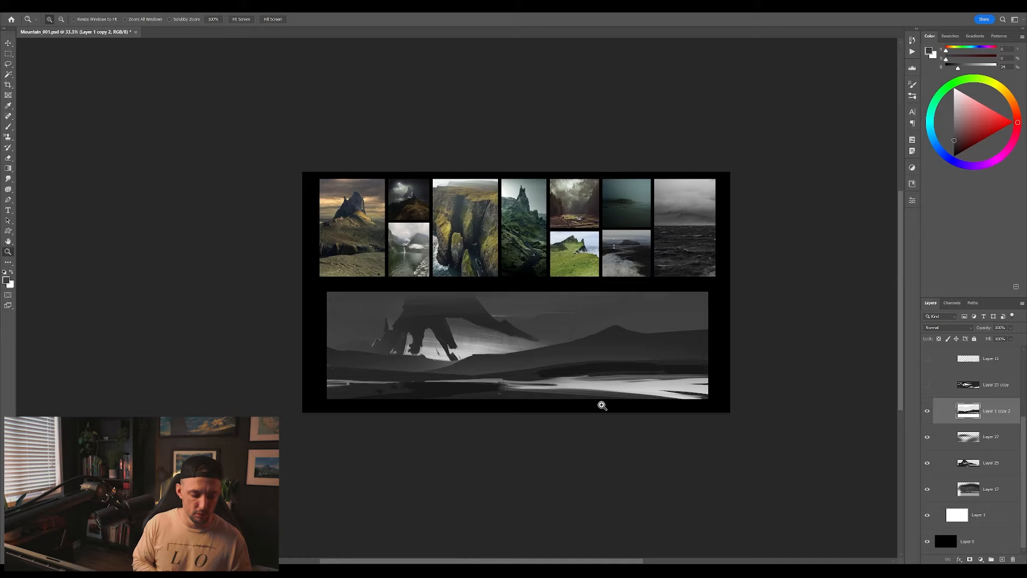
# Clear the area above the foreground on Layer 1 copy 2 with a rectangular selection, and deselect
pyautogui.press('m')
pyautogui.moveTo(250, 142); pyautogui.dragTo(815, 320)
pyautogui.press('Delete')
pyautogui.hotkey('ctrl', 'd')
pyautogui.moveTo(658, 415); pyautogui.dragTo(708, 387)
# Choose a thin, ragged flat brush from the custom brush set and reduce it to a small size for ground details
pyautogui.press('b')
pyautogui.rightClick(637, 320)
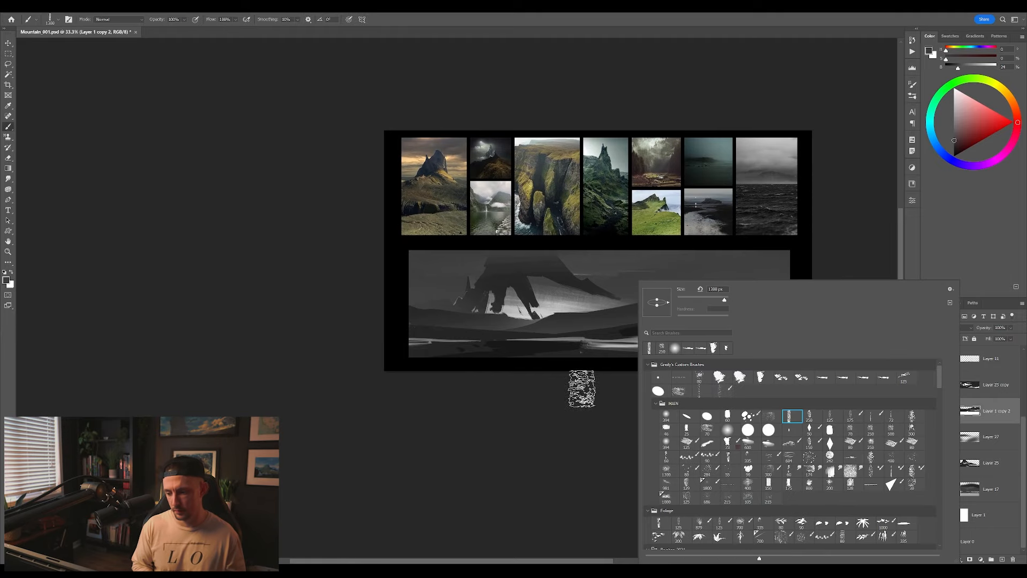
pyautogui.click(850, 383)
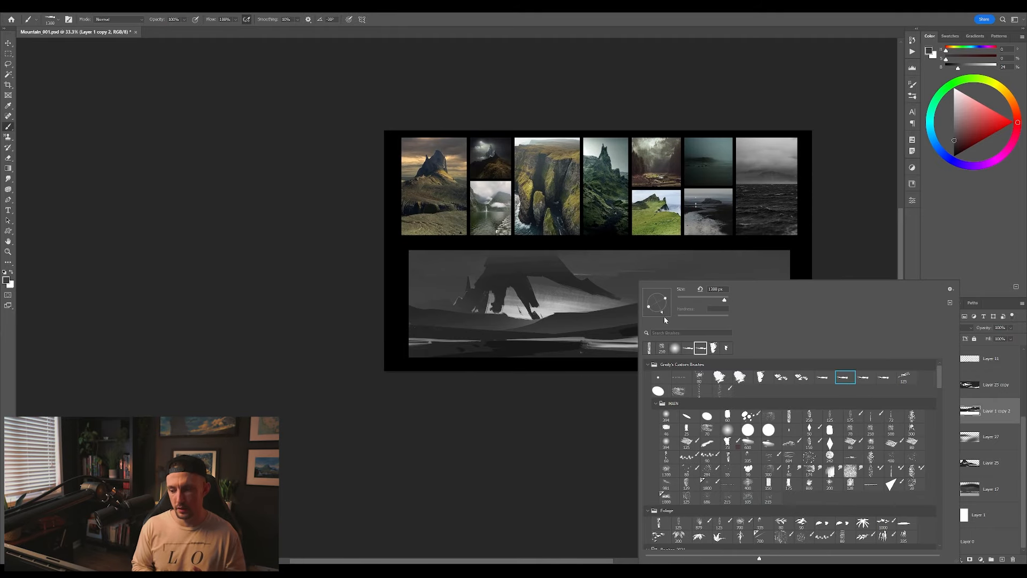
pyautogui.click(608, 370)
pyautogui.press('[')
pyautogui.press('[')
pyautogui.press('[')
pyautogui.press('[')
pyautogui.press('[')
pyautogui.press('[')
pyautogui.press('[')
pyautogui.press('[')
pyautogui.press('[')
pyautogui.press('[')
pyautogui.press('[')
pyautogui.press('[')
pyautogui.press('[')
pyautogui.press('[')
pyautogui.press('[')
pyautogui.press('[')
pyautogui.press('[')
pyautogui.press('[')
pyautogui.press('[')
pyautogui.press('[')
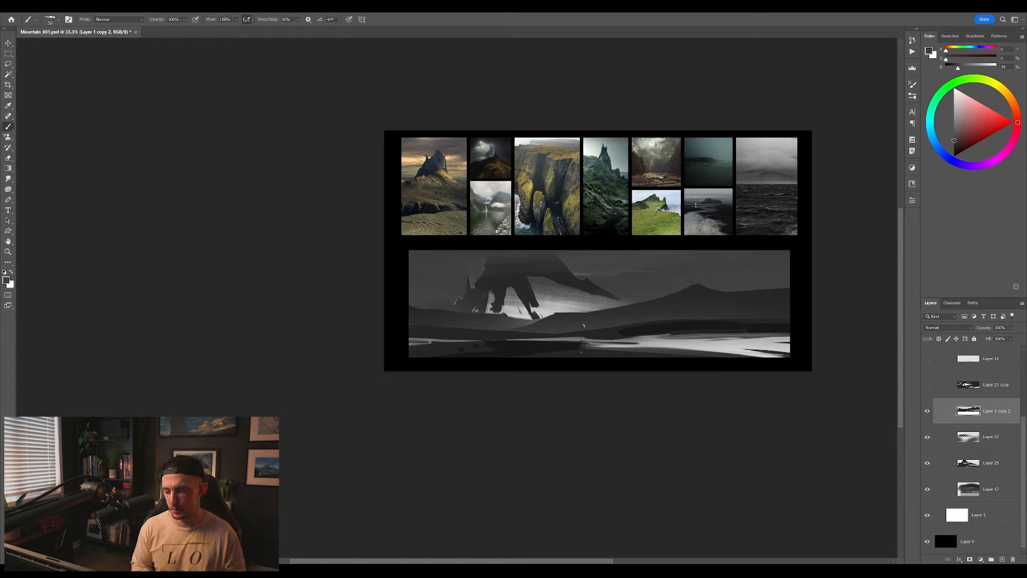
# Paint sampled dark greys at 100% opacity over the foreground hills and shoreline on Layer 1 copy 2
pyautogui.keyDown('alt'); pyautogui.click(663, 309); pyautogui.keyUp('alt')
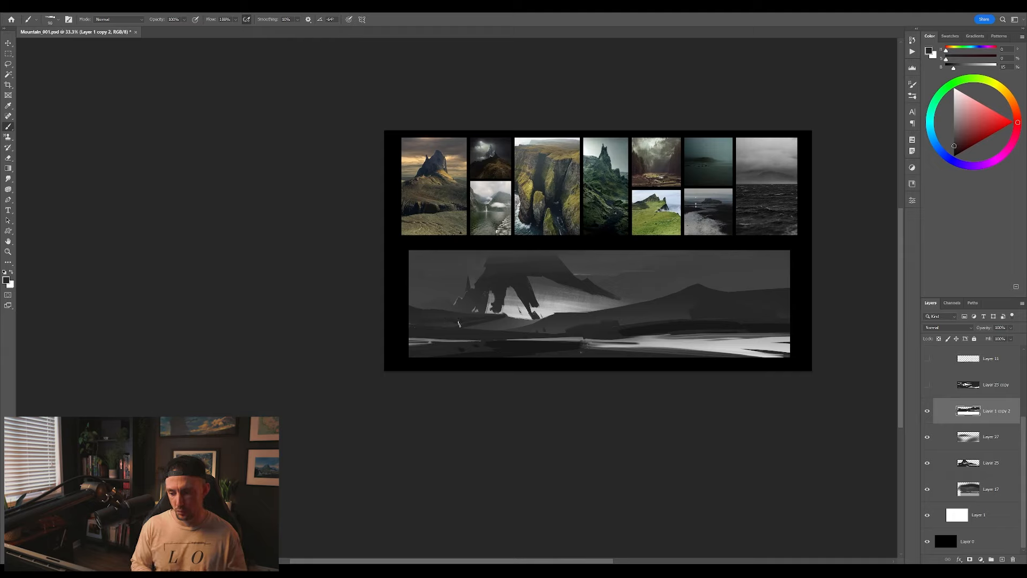
pyautogui.keyDown('alt'); pyautogui.click(508, 320); pyautogui.keyUp('alt')
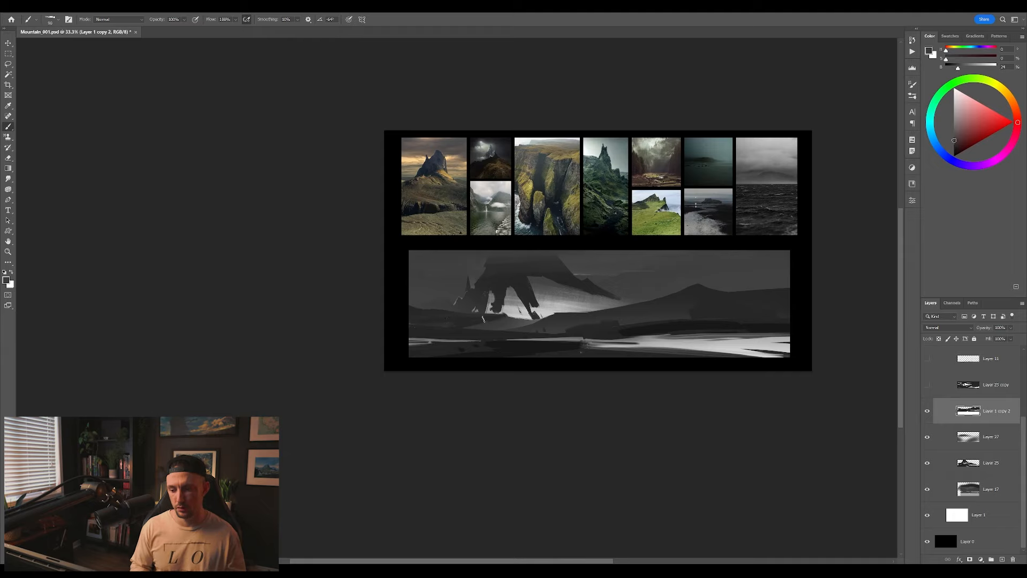
pyautogui.keyDown('alt'); pyautogui.click(453, 316); pyautogui.keyUp('alt')
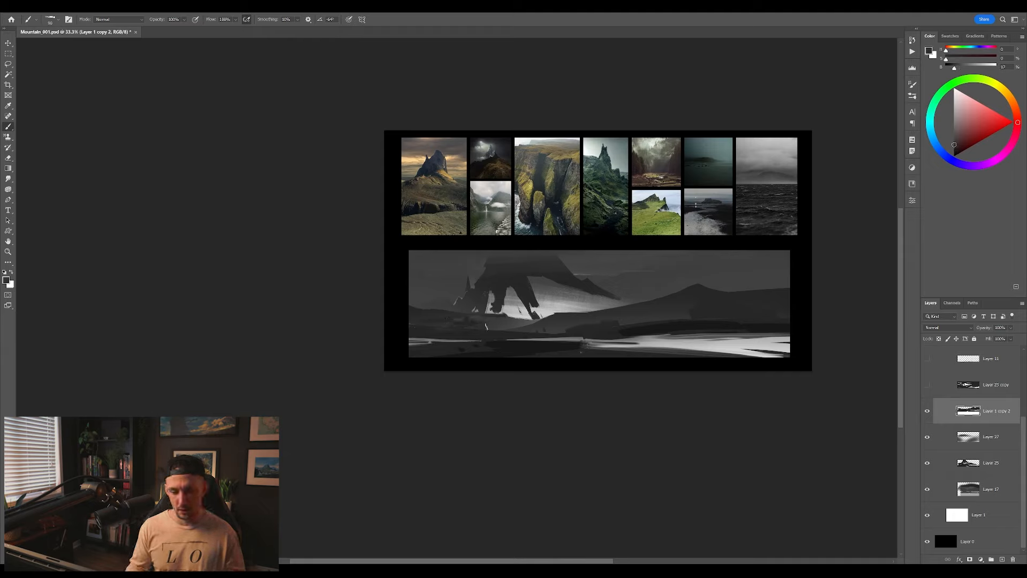
pyautogui.keyDown('alt'); pyautogui.click(461, 338); pyautogui.keyUp('alt')
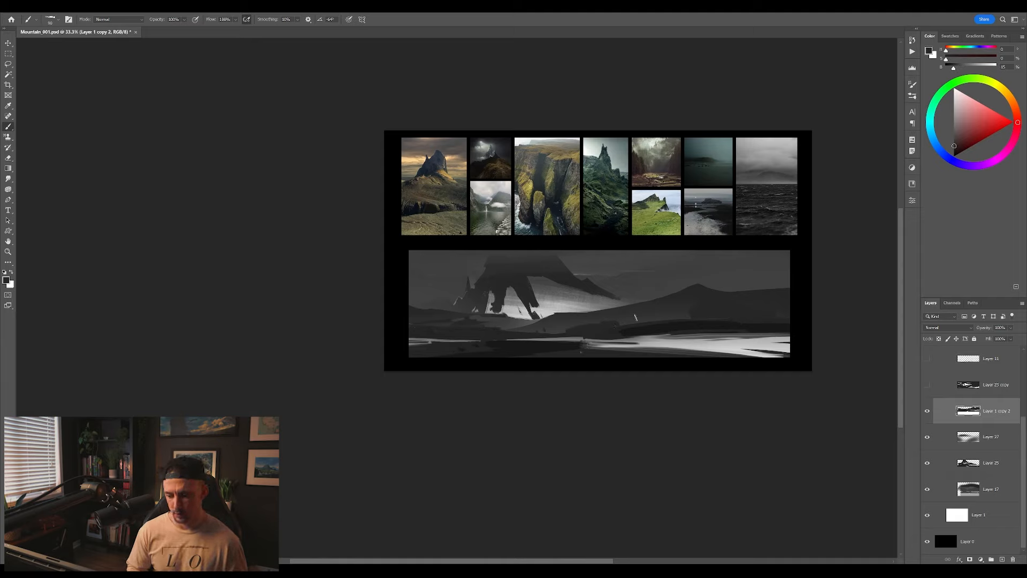
pyautogui.keyDown('alt'); pyautogui.click(616, 330); pyautogui.keyUp('alt')
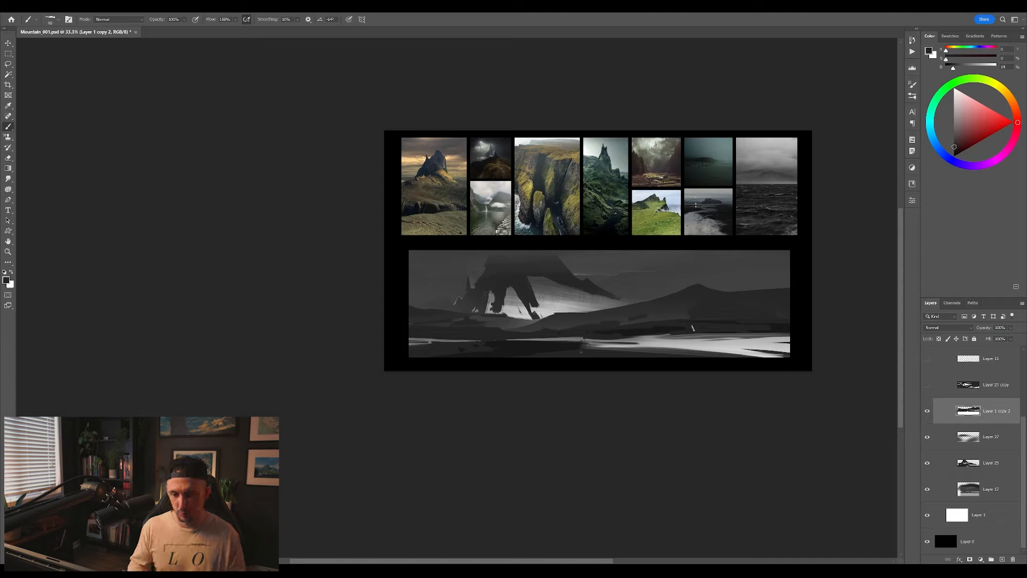
pyautogui.keyDown('alt'); pyautogui.click(779, 322); pyautogui.keyUp('alt')
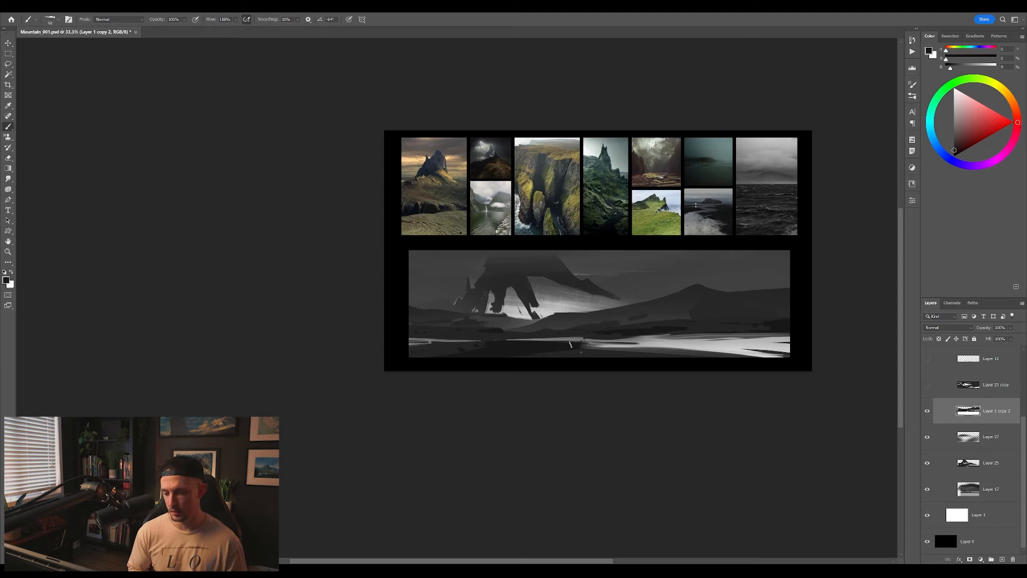
# Flip the canvas horizontally and blend sampled greys along the foreground ridge below the mountain, undoing one unwanted stroke
pyautogui.moveTo(735, 406); pyautogui.dragTo(657, 382)
pyautogui.hotkey('ctrl', 'shift', 'h')
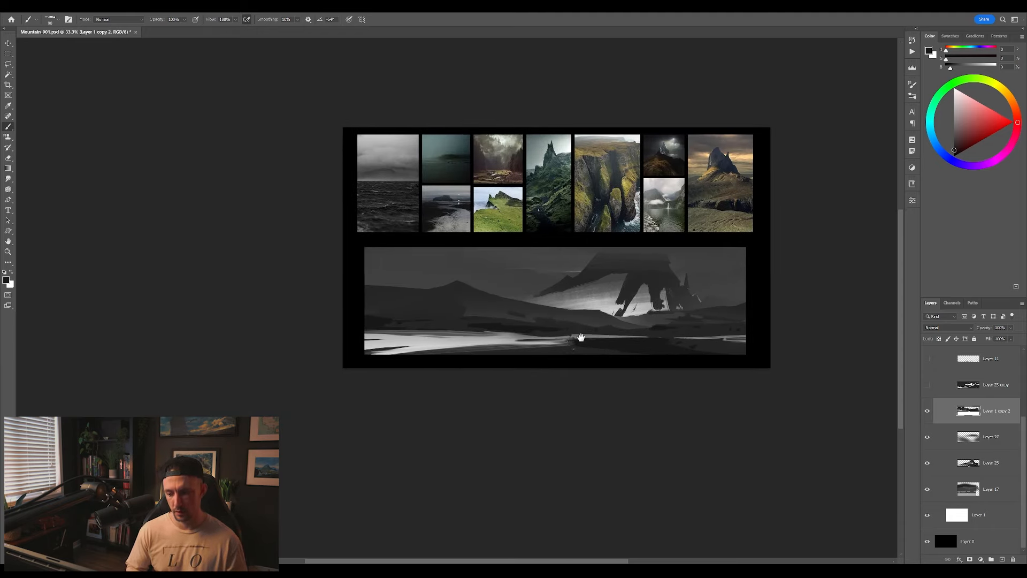
pyautogui.keyDown('alt'); pyautogui.click(461, 326); pyautogui.keyUp('alt')
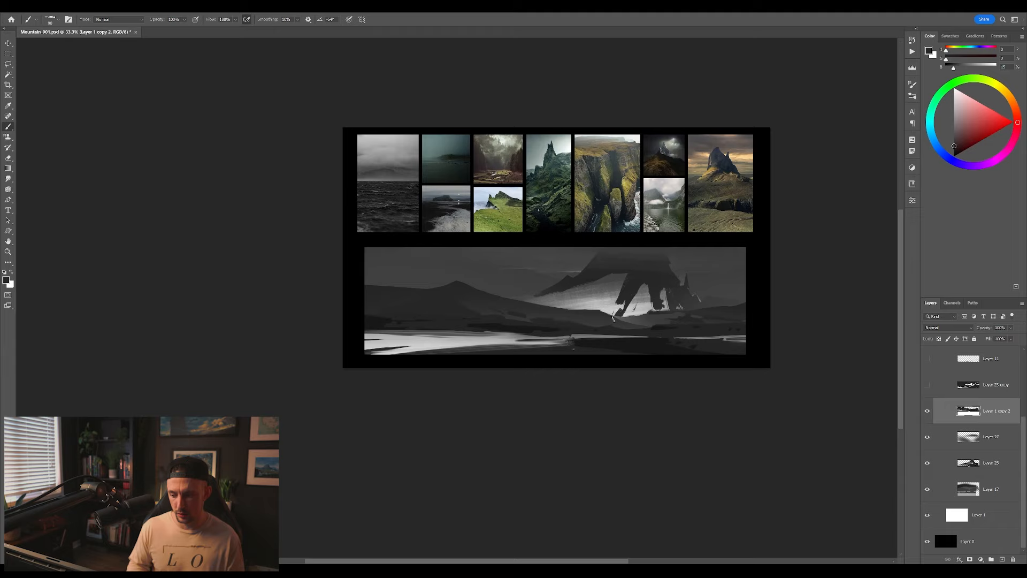
pyautogui.keyDown('alt'); pyautogui.click(675, 320); pyautogui.keyUp('alt')
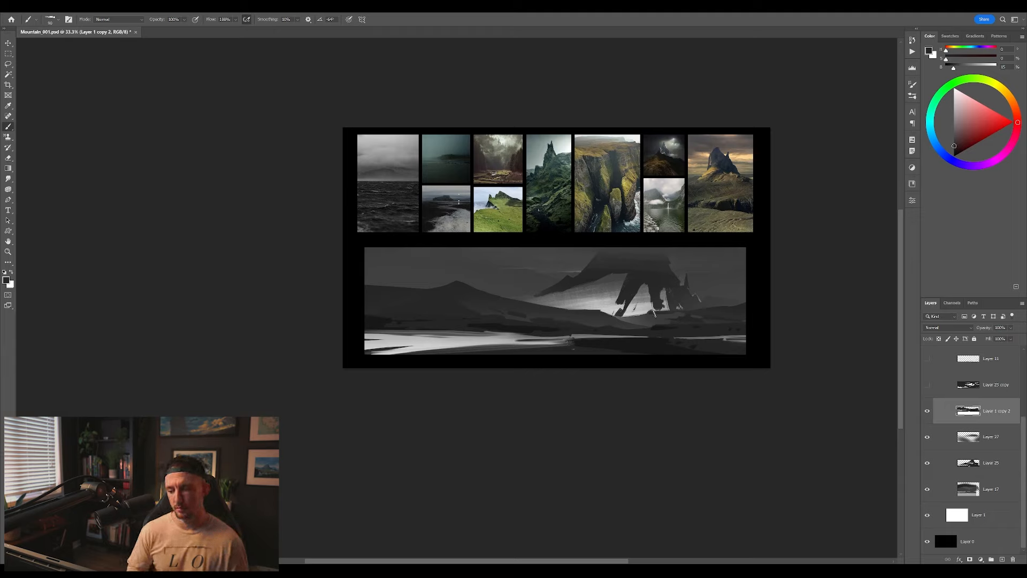
pyautogui.keyDown('alt'); pyautogui.click(627, 318); pyautogui.keyUp('alt')
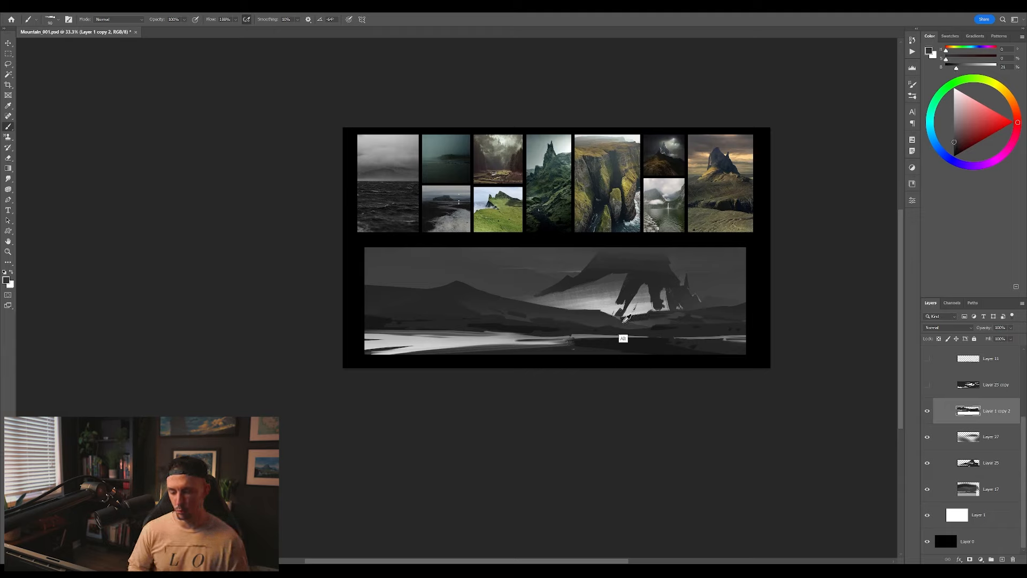
pyautogui.keyDown('alt'); pyautogui.click(653, 319); pyautogui.keyUp('alt')
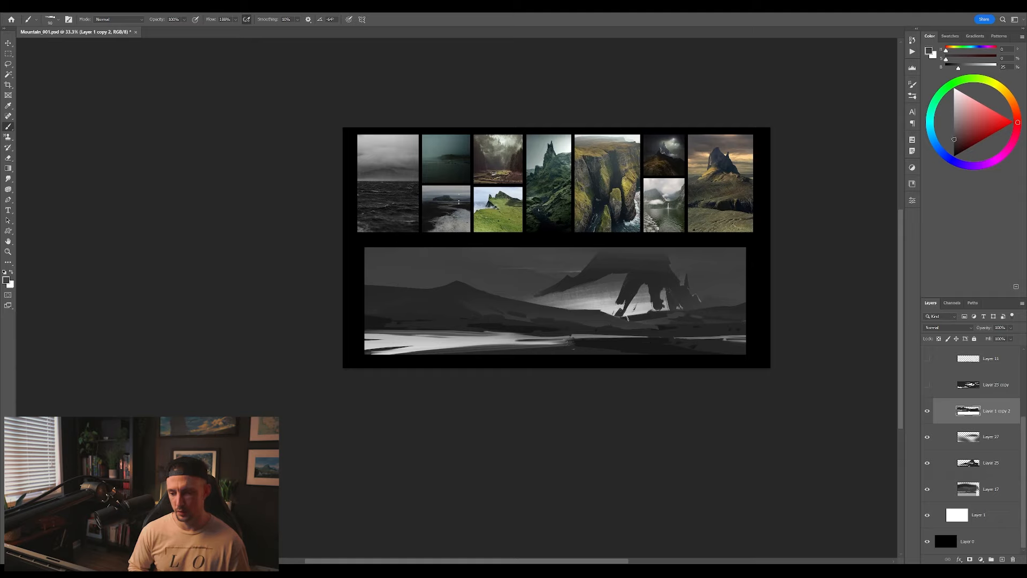
pyautogui.keyDown('alt'); pyautogui.click(688, 320); pyautogui.keyUp('alt')
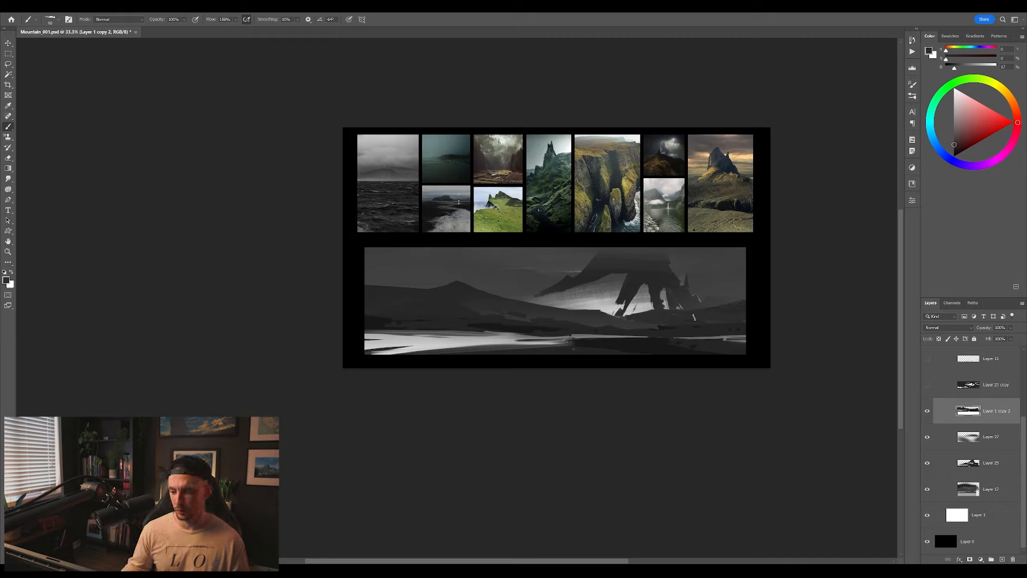
pyautogui.keyDown('alt'); pyautogui.click(650, 328); pyautogui.keyUp('alt')
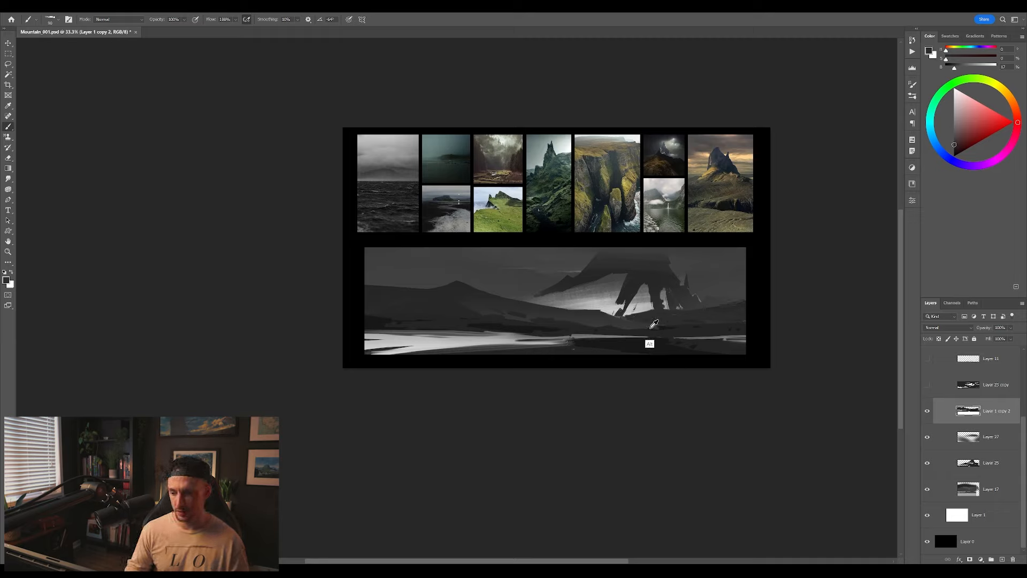
pyautogui.moveTo(690, 331); pyautogui.dragTo(612, 329)
pyautogui.hotkey('ctrl', 'z')
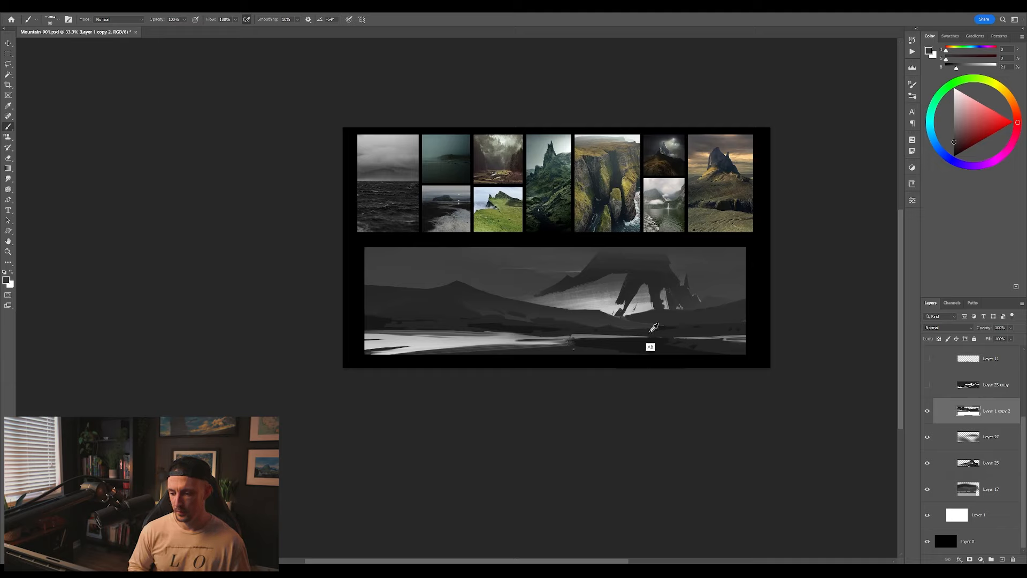
pyautogui.keyDown('alt'); pyautogui.click(637, 327); pyautogui.keyUp('alt')
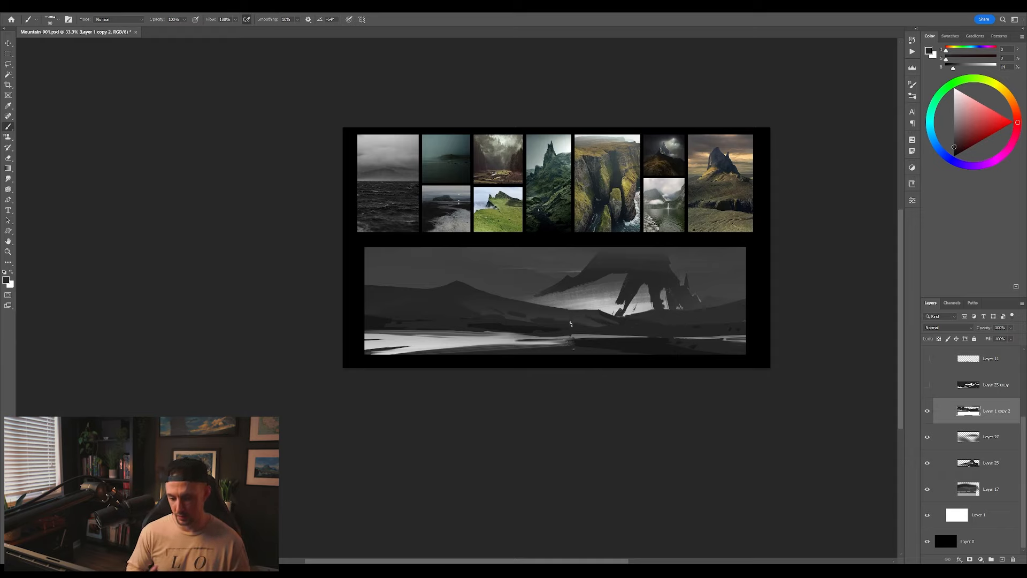
# Flip the canvas horizontally to check the composition and erase the foreground hill's edge beside the mountain's small spires
pyautogui.moveTo(659, 380); pyautogui.dragTo(528, 379)
pyautogui.hotkey('ctrl', 'shift', 'h')
pyautogui.moveTo(595, 385); pyautogui.dragTo(719, 371)
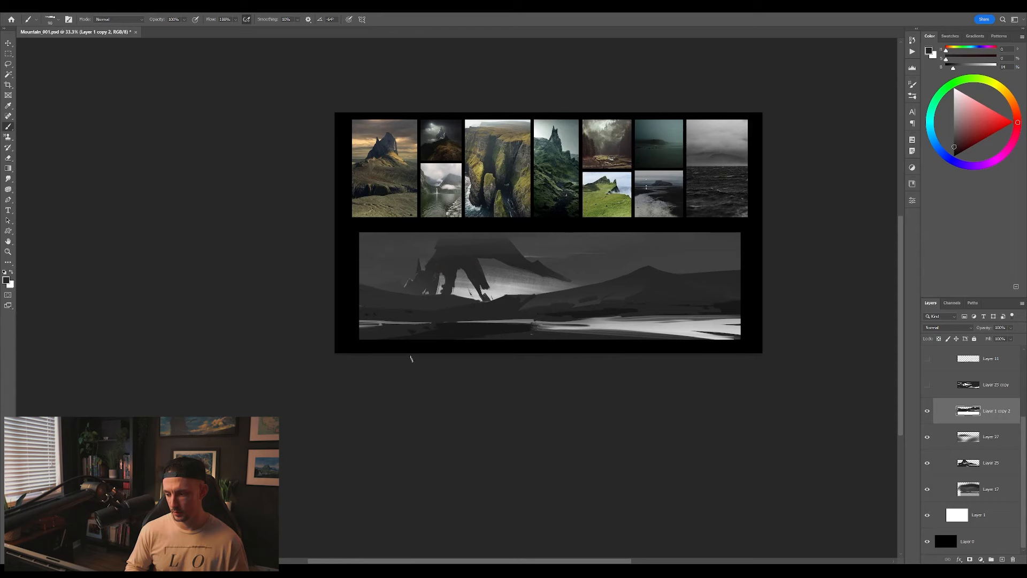
pyautogui.press('e')
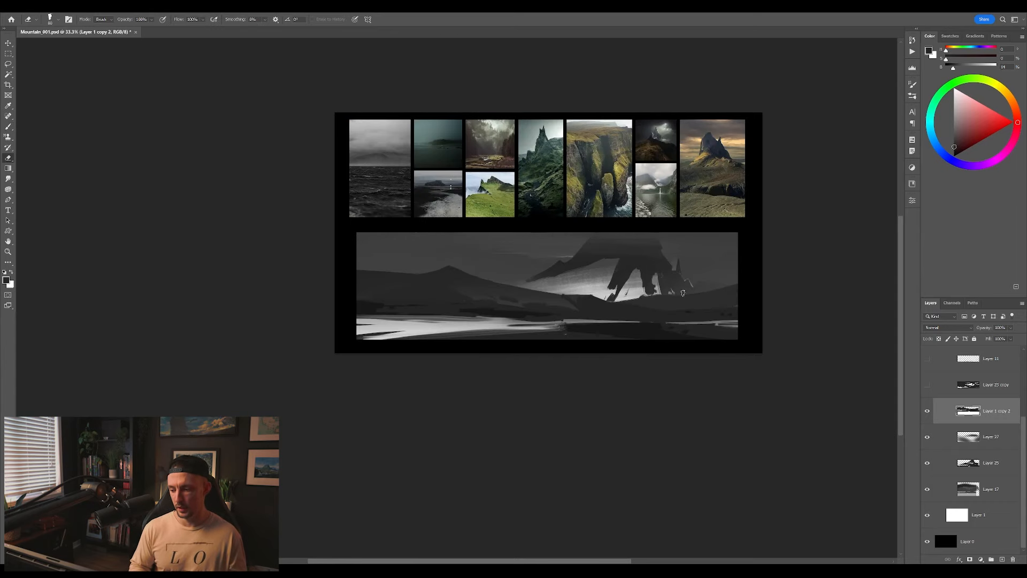
pyautogui.moveTo(683, 293); pyautogui.dragTo(768, 280)
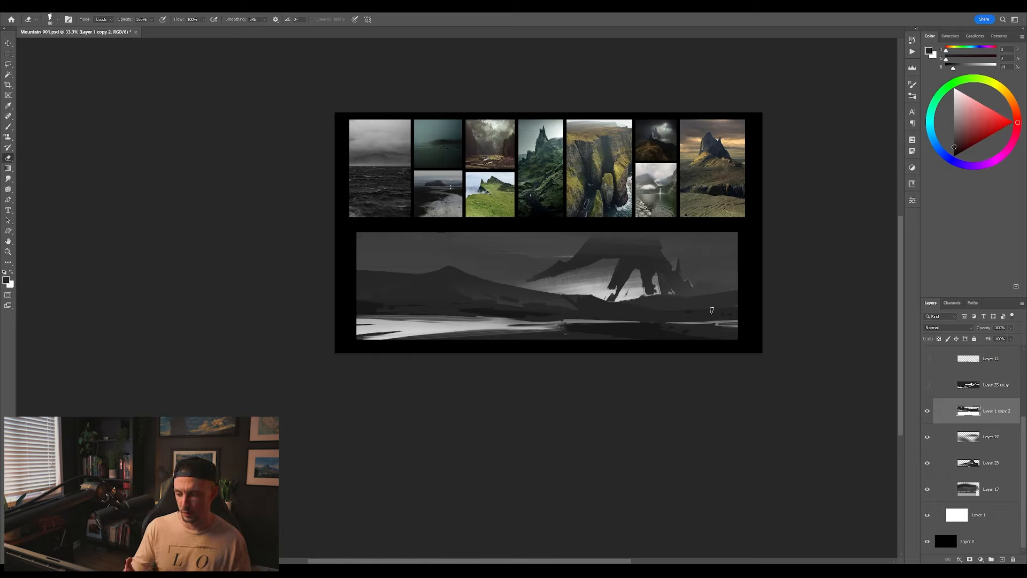
# Repaint the hill beside the spires with sampled dark greys and flip the canvas horizontally
pyautogui.press('b')
pyautogui.moveTo(738, 289); pyautogui.dragTo(703, 291)
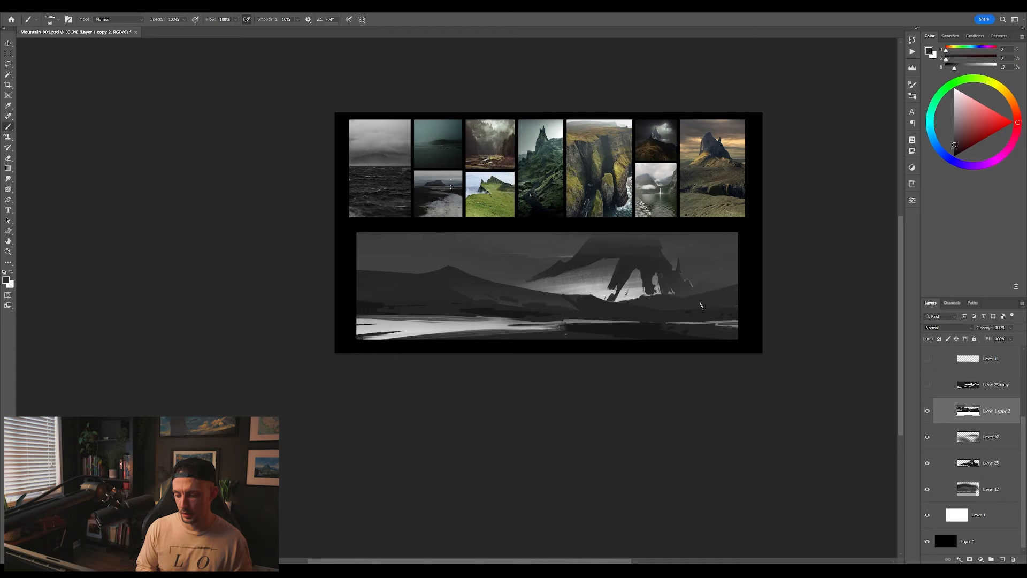
pyautogui.keyDown('alt'); pyautogui.click(688, 314); pyautogui.keyUp('alt')
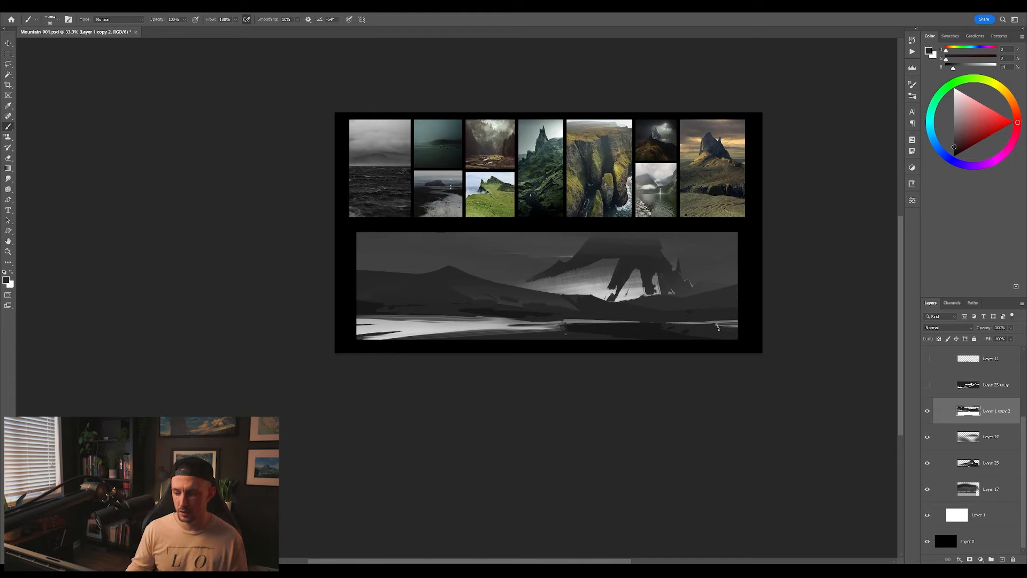
pyautogui.moveTo(696, 351)
pyautogui.mouseDown()
pyautogui.moveTo(649, 346)
pyautogui.moveTo(605, 368)
pyautogui.mouseUp()
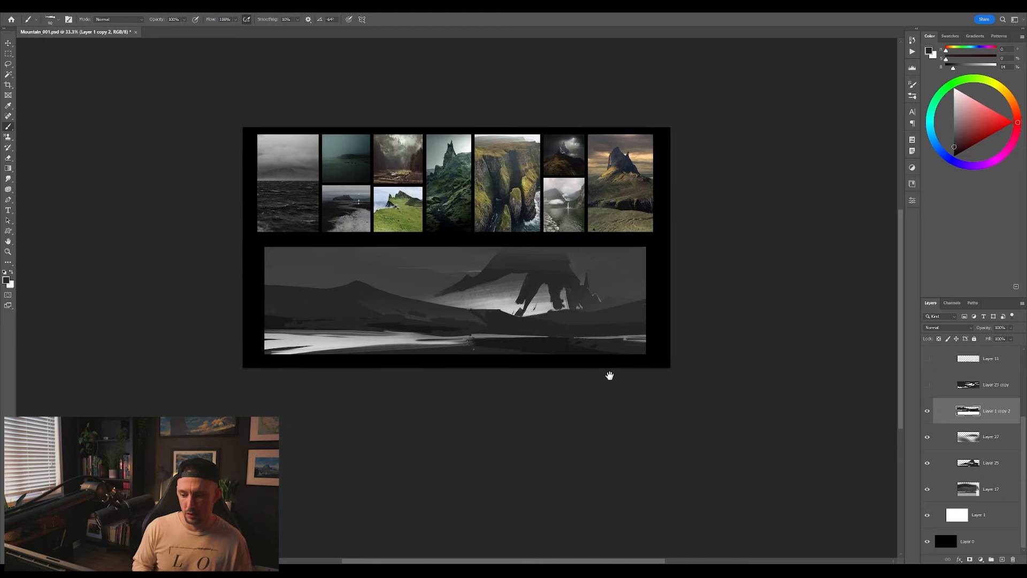
pyautogui.hotkey('ctrl', 'shift', 'h')
# Paint sampled greys over the dip in the foreground ridge directly below the mountain's base
pyautogui.keyDown('alt'); pyautogui.click(437, 322); pyautogui.keyUp('alt')
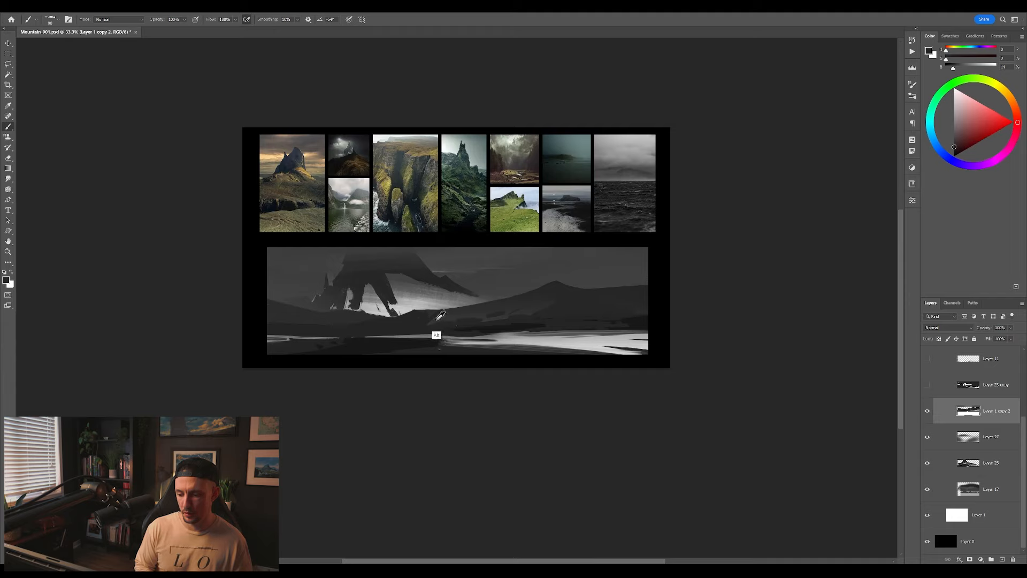
pyautogui.keyDown('alt'); pyautogui.click(395, 320); pyautogui.keyUp('alt')
pyautogui.keyDown('alt'); pyautogui.click(411, 330); pyautogui.keyUp('alt')
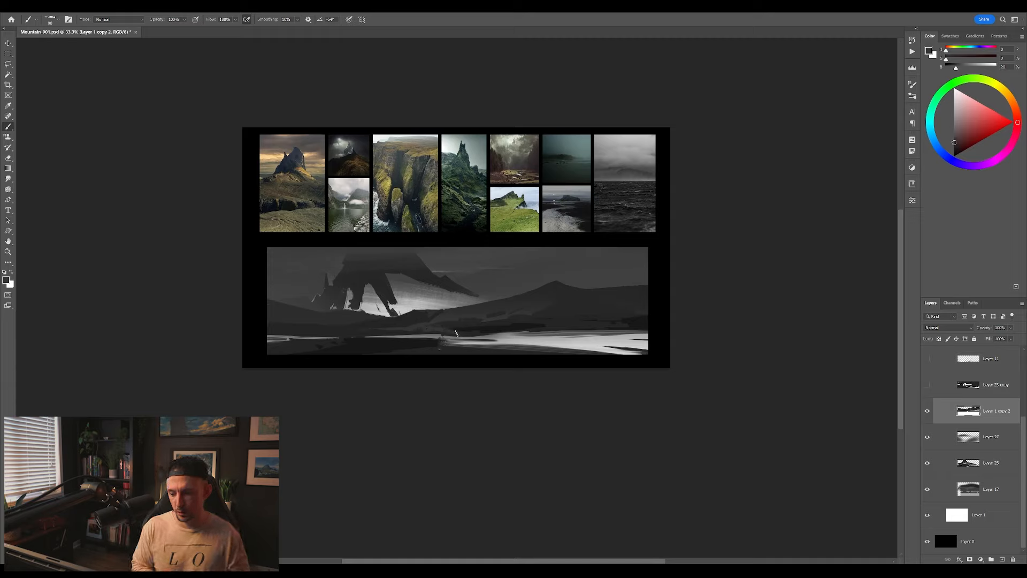
pyautogui.keyDown('alt'); pyautogui.click(428, 331); pyautogui.keyUp('alt')
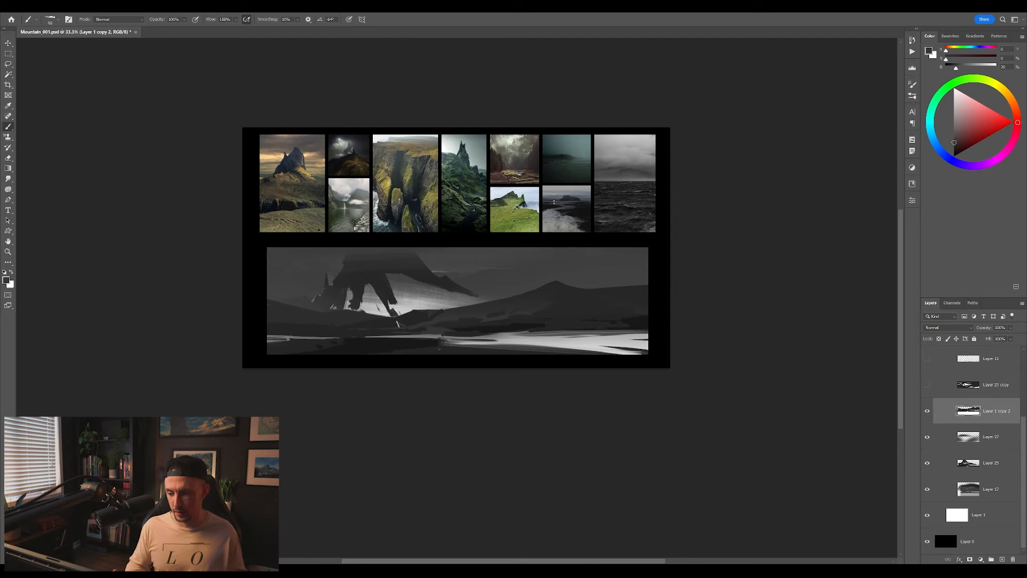
pyautogui.keyDown('alt'); pyautogui.click(415, 323); pyautogui.keyUp('alt')
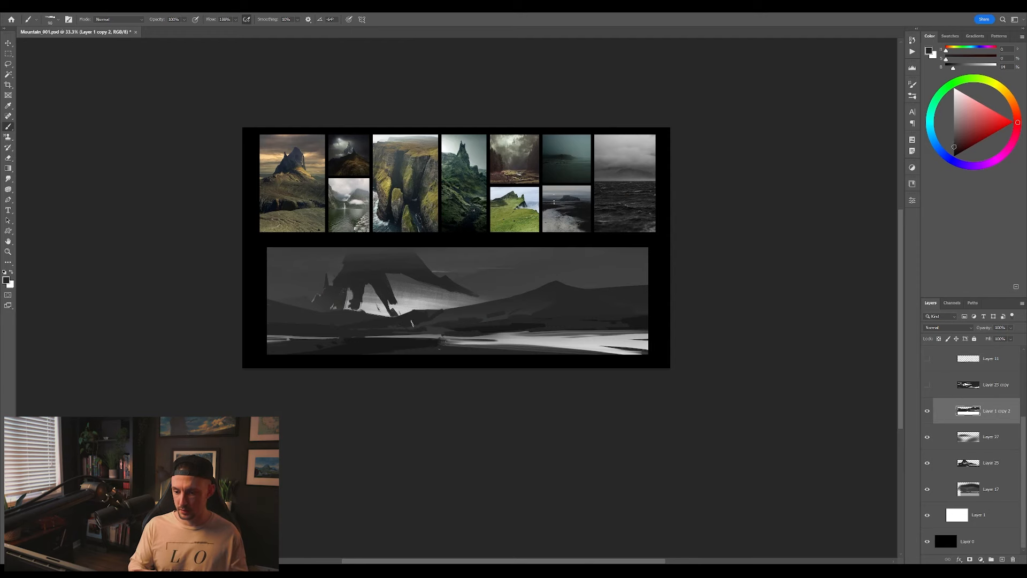
# Review the painting in both horizontal orientations and refine the foreground ridge's edge with a sampled dark grey and the Eraser
pyautogui.moveTo(647, 411); pyautogui.dragTo(632, 420)
pyautogui.hotkey('ctrl', 'shift', 'h')
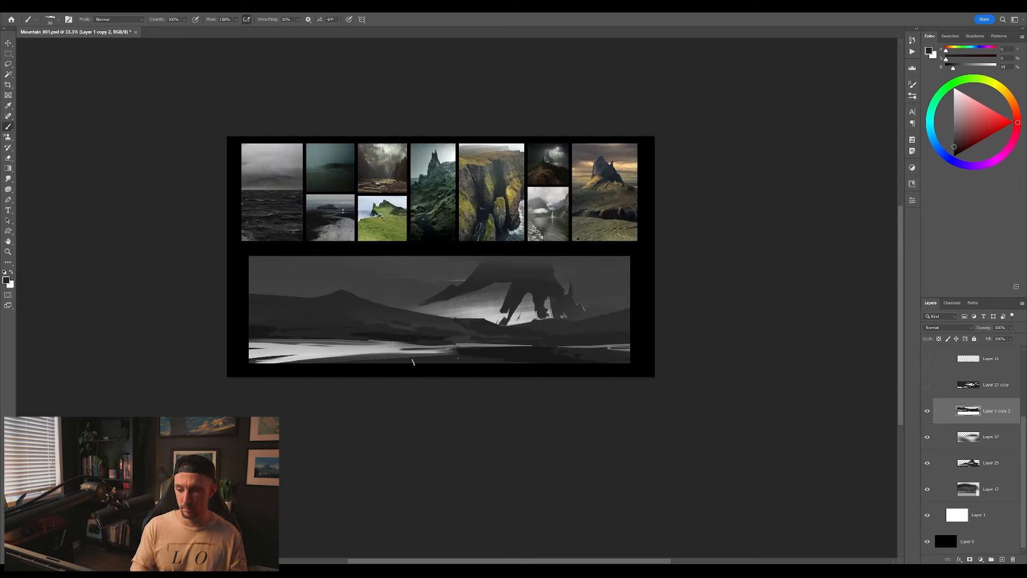
pyautogui.hotkey('ctrl', 'shift', 'h')
pyautogui.keyDown('alt'); pyautogui.click(483, 311); pyautogui.keyUp('alt')
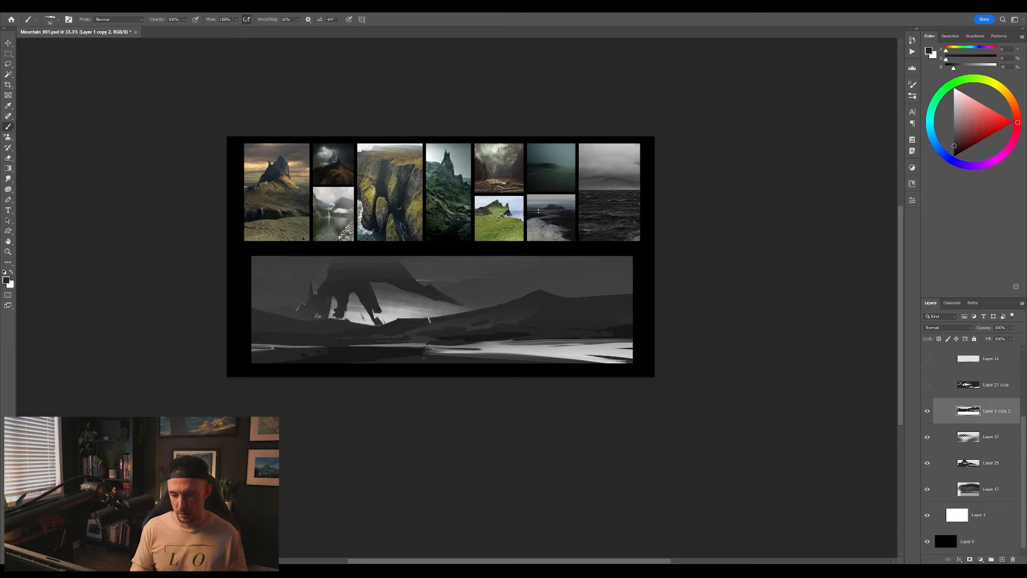
pyautogui.moveTo(632, 385); pyautogui.dragTo(615, 393)
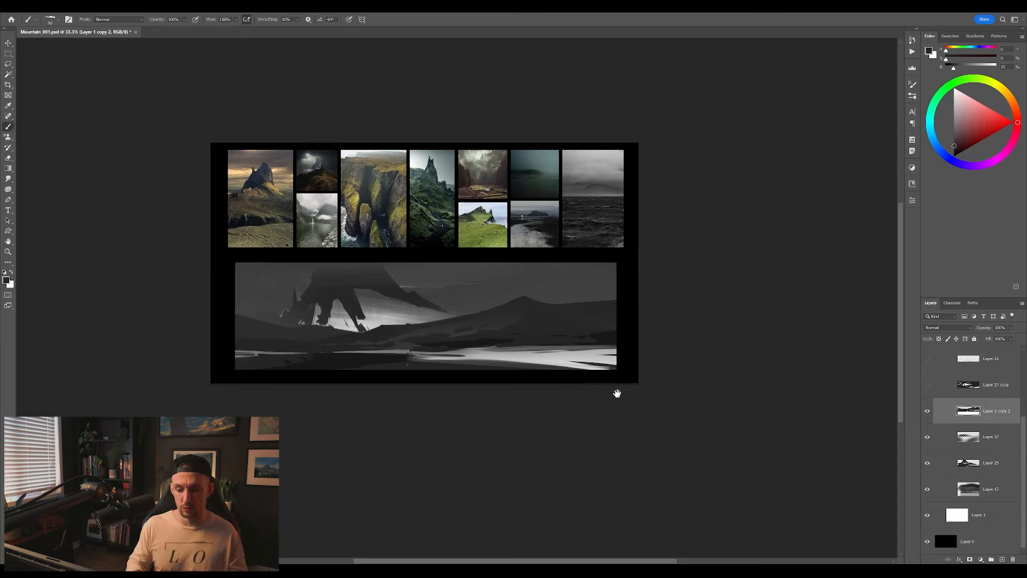
pyautogui.press('e')
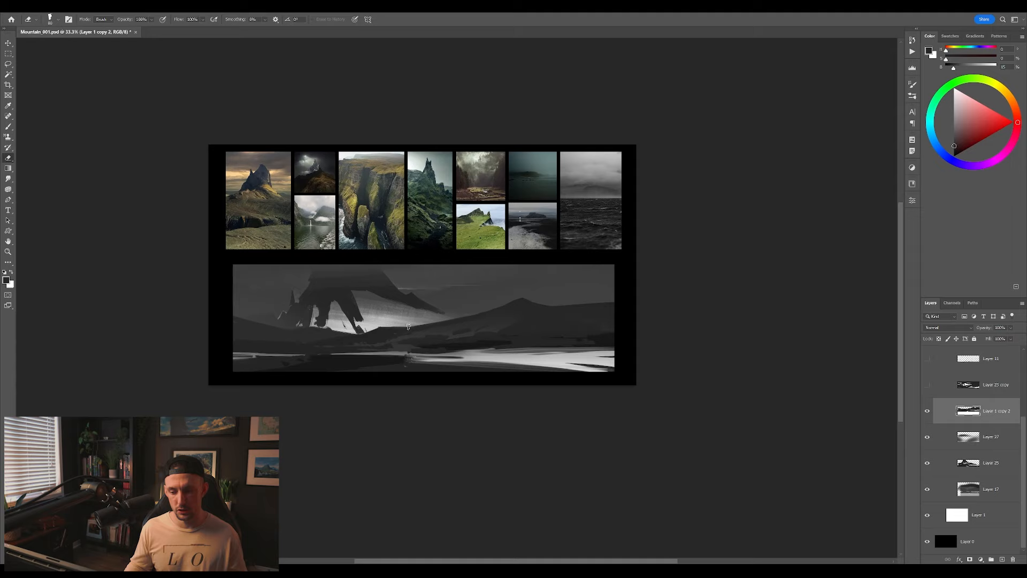
# Make Layer 25 active and touch up the bright haze behind the ridge with sampled light greys
pyautogui.click(987, 463)
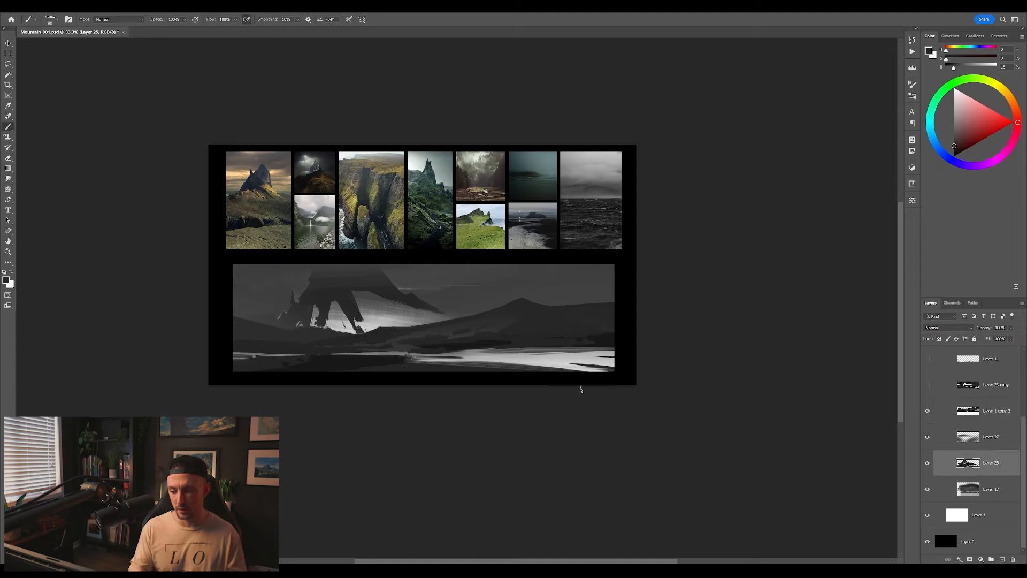
pyautogui.press('b')
pyautogui.keyDown('alt'); pyautogui.click(413, 319); pyautogui.keyUp('alt')
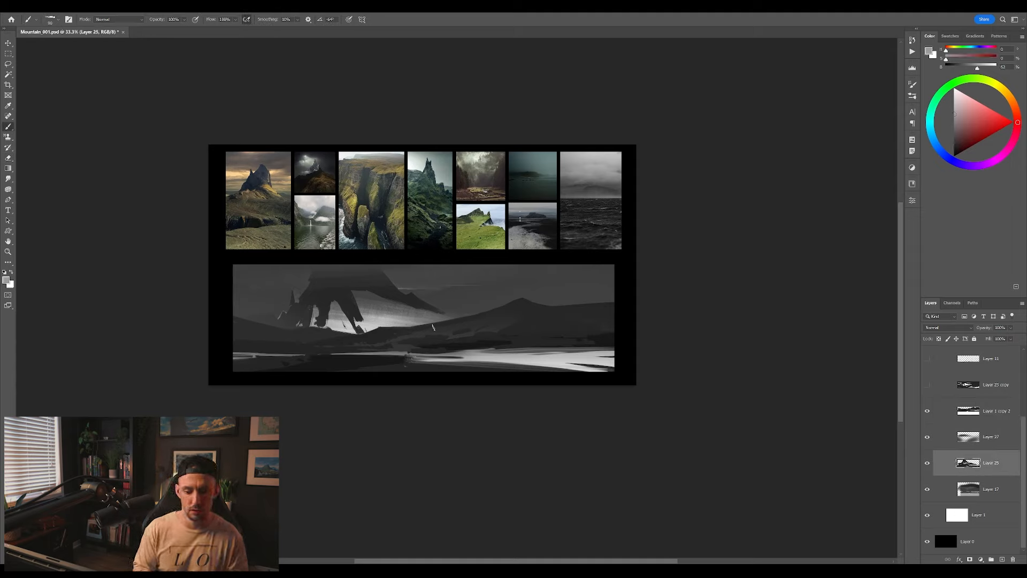
pyautogui.keyDown('alt'); pyautogui.click(375, 337); pyautogui.keyUp('alt')
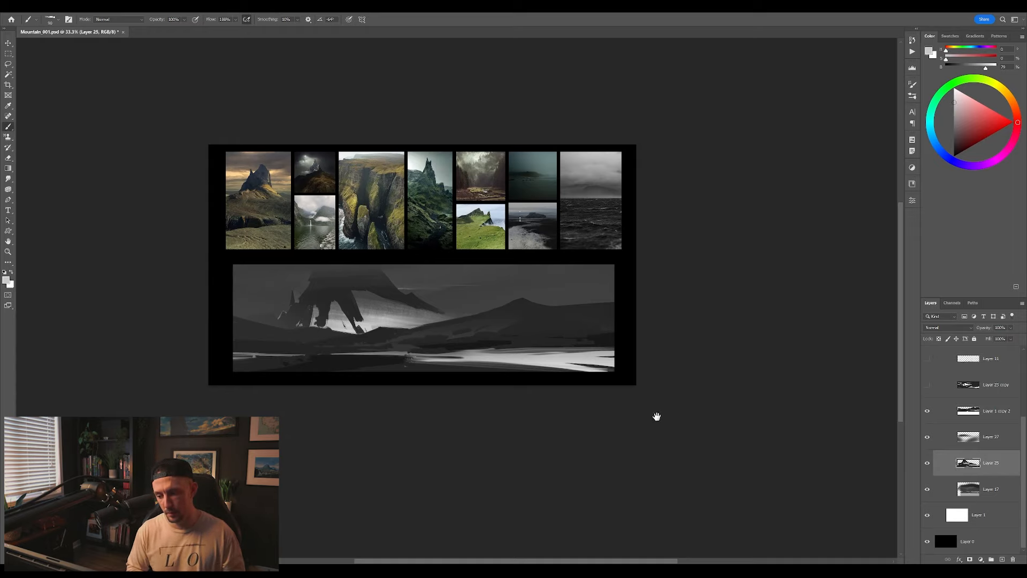
# Review the painting in both horizontal orientations and paint a sampled dark grey along the ridge edge beneath the mountain
pyautogui.moveTo(662, 417); pyautogui.dragTo(640, 424)
pyautogui.hotkey('ctrl', 'shift', 'h')
pyautogui.moveTo(797, 484); pyautogui.dragTo(743, 479)
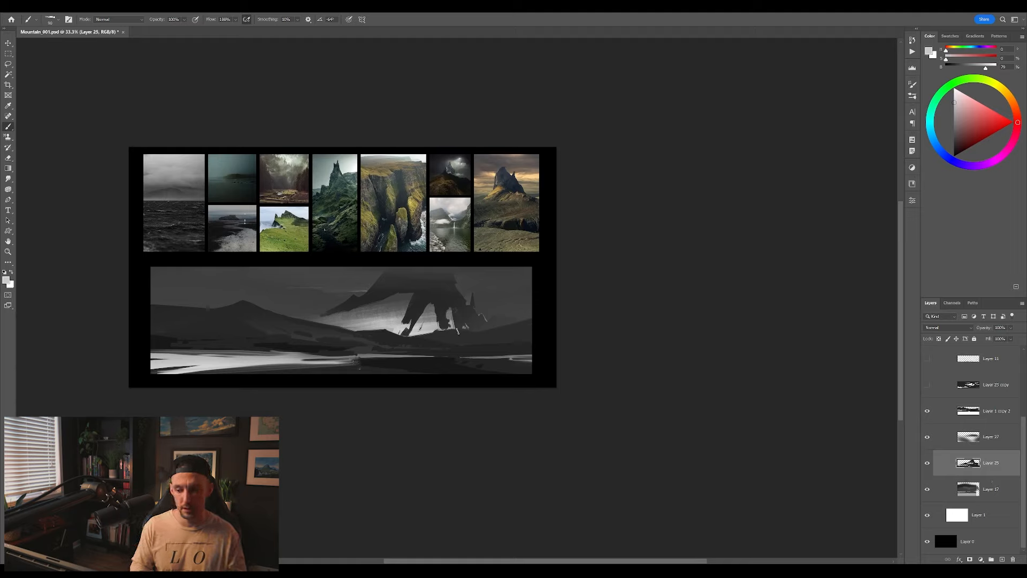
pyautogui.keyDown('alt'); pyautogui.click(409, 299); pyautogui.keyUp('alt')
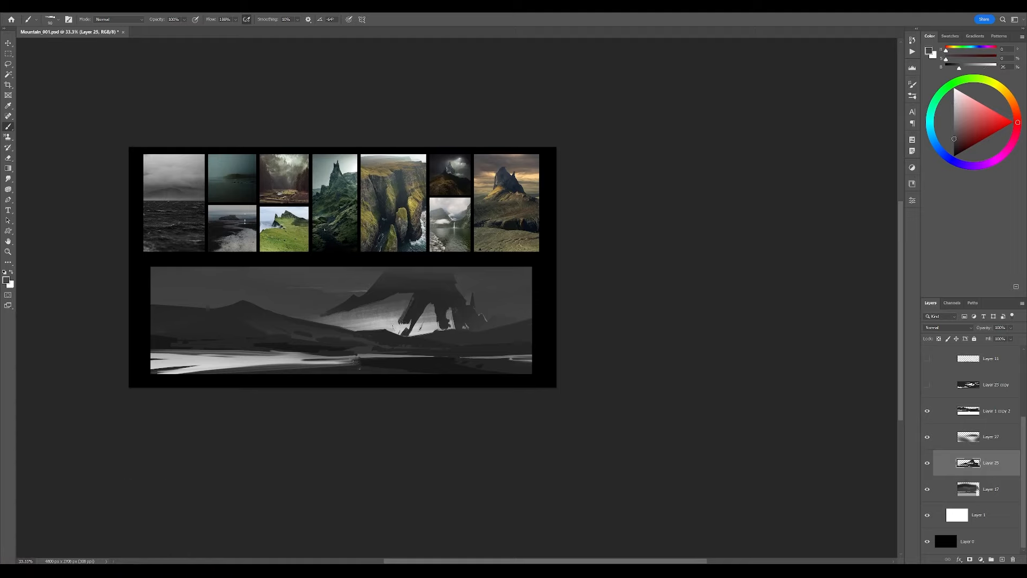
pyautogui.moveTo(379, 336)
pyautogui.mouseDown()
pyautogui.moveTo(395, 320)
pyautogui.moveTo(390, 332)
pyautogui.moveTo(407, 333)
pyautogui.moveTo(398, 338)
pyautogui.mouseUp()
pyautogui.hotkey('ctrl', 'shift', 'h')
pyautogui.moveTo(591, 417); pyautogui.dragTo(756, 427)
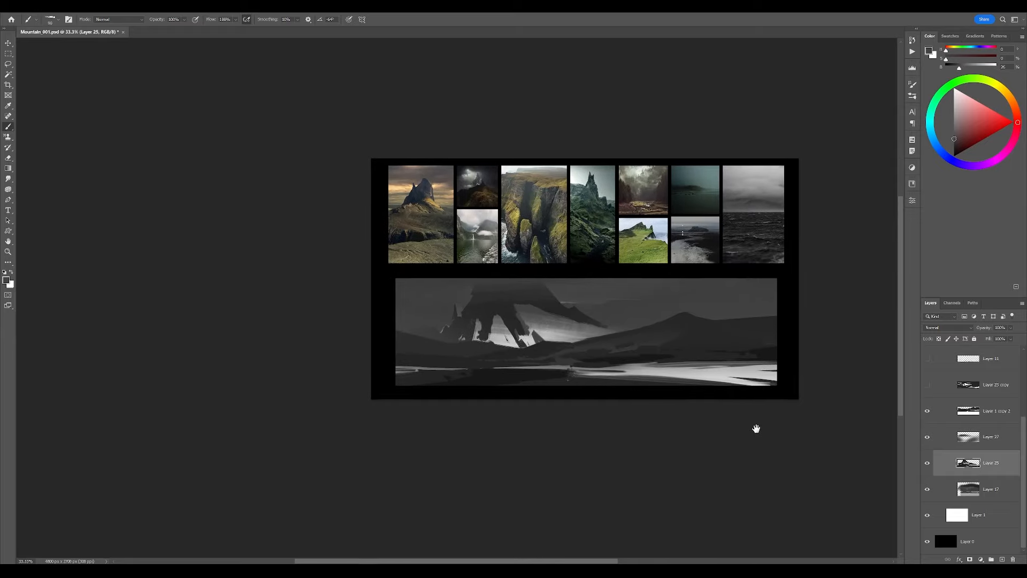
# Touch up the spires beside the mountain with sampled dark greys, checking the canvas in both horizontal orientations
pyautogui.hotkey('ctrl', 'shift', 'h')
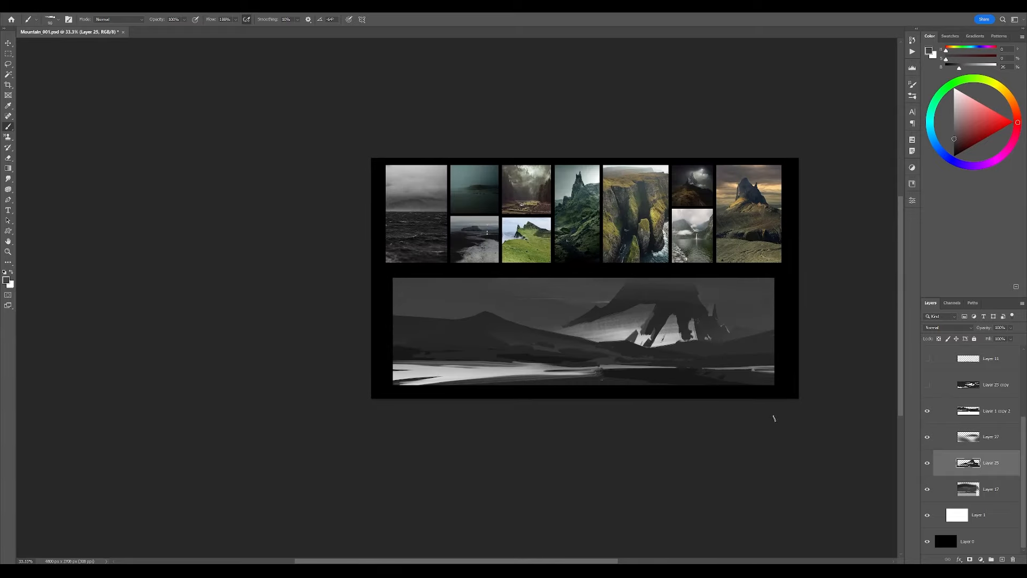
pyautogui.keyDown('alt'); pyautogui.click(713, 317); pyautogui.keyUp('alt')
pyautogui.keyDown('alt'); pyautogui.click(712, 320); pyautogui.keyUp('alt')
pyautogui.hotkey('ctrl', 'shift', 'h')
pyautogui.rightClick(494, 299)
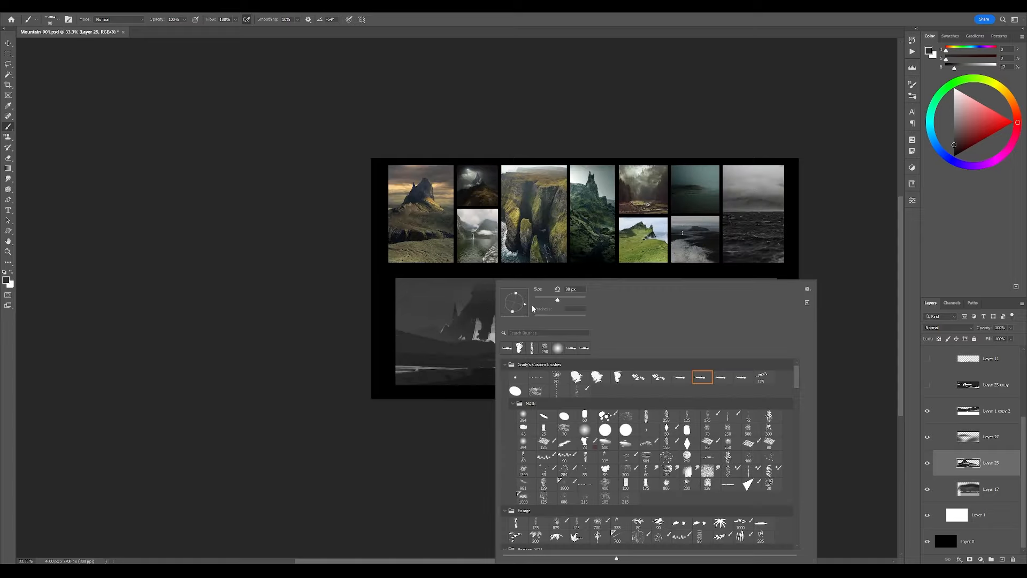
pyautogui.click(422, 441)
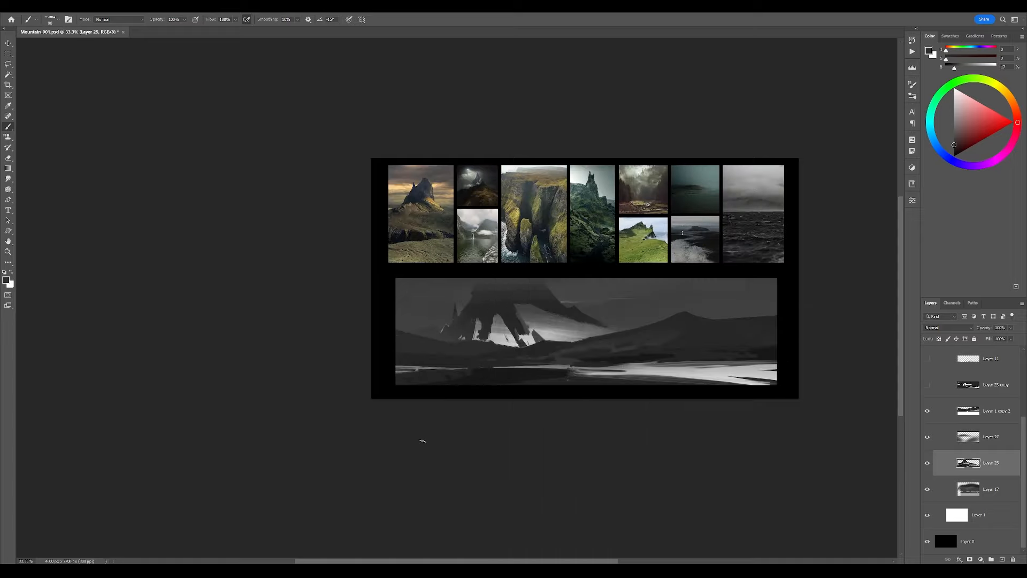
pyautogui.keyDown('alt'); pyautogui.click(477, 303); pyautogui.keyUp('alt')
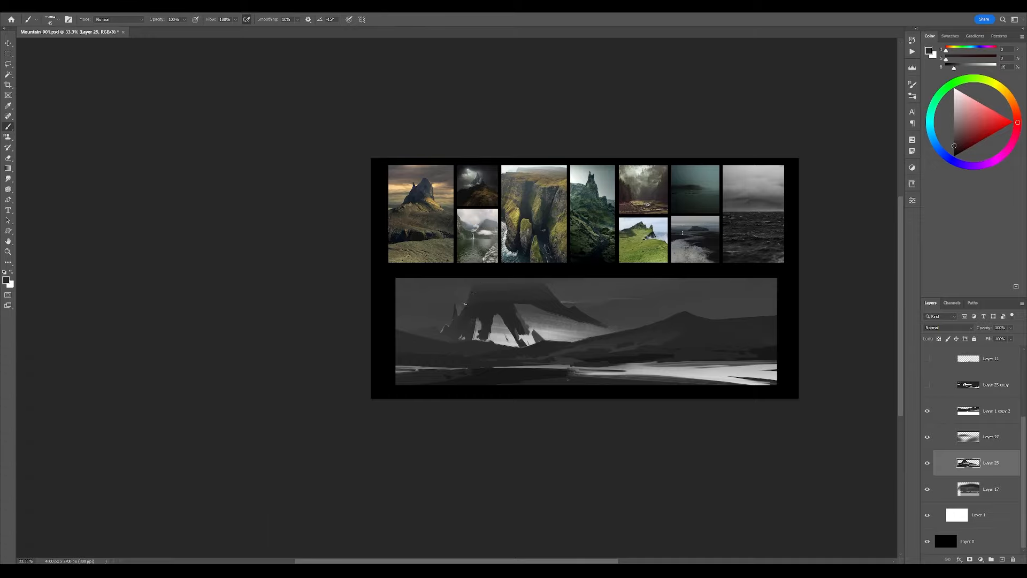
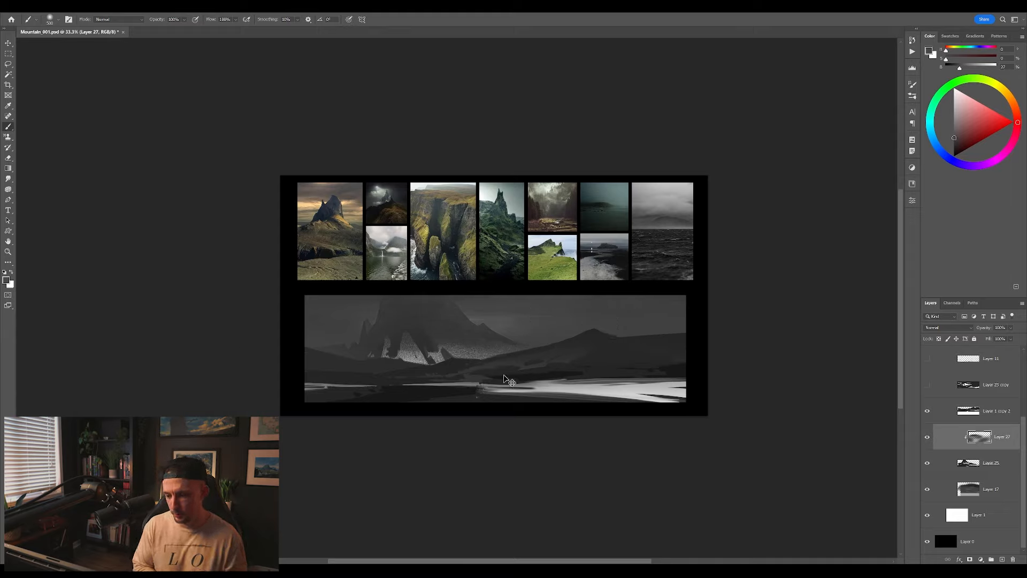
# Set Layer 27 to the Lighten blend mode and soften its haze with a large soft round Eraser
pyautogui.click(947, 327)
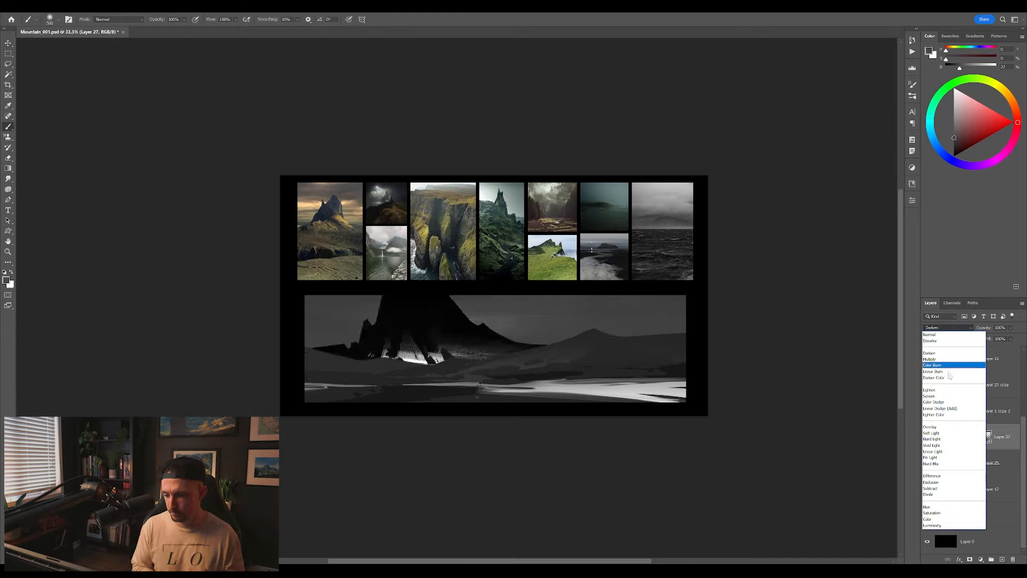
pyautogui.click(943, 392)
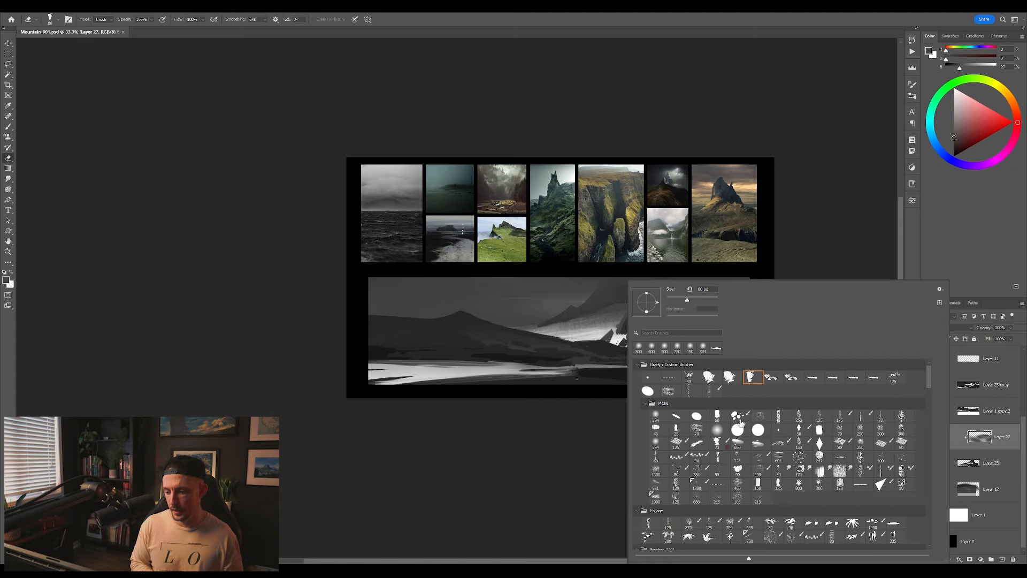
pyautogui.click(569, 460)
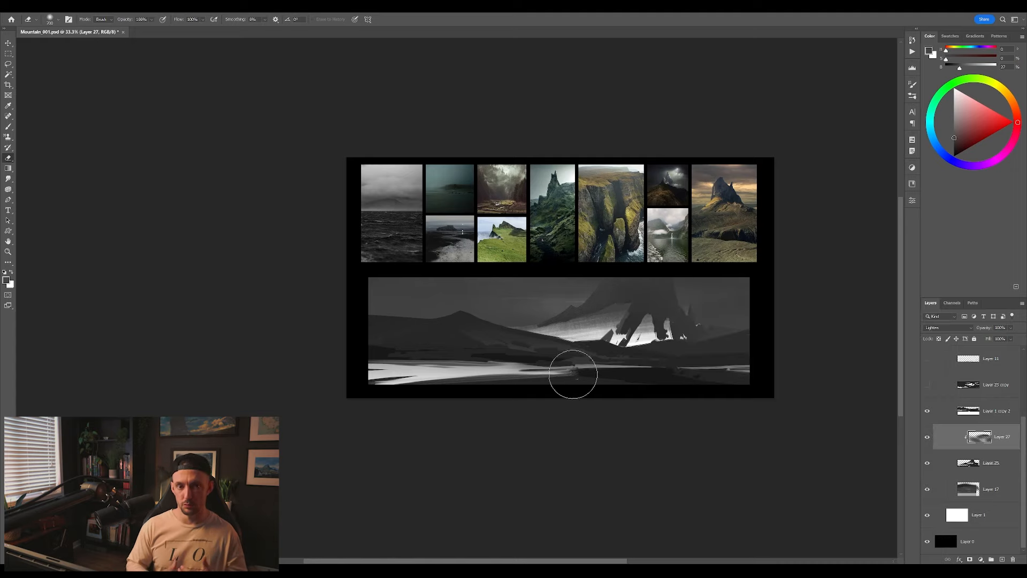
pyautogui.rightClick(661, 376)
pyautogui.click(662, 416)
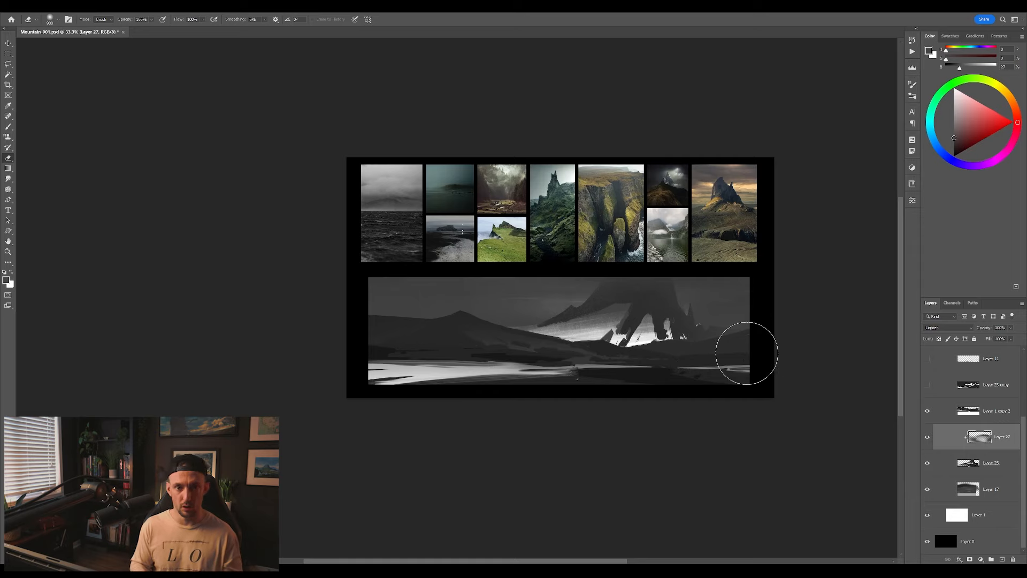
pyautogui.moveTo(763, 396); pyautogui.dragTo(742, 380)
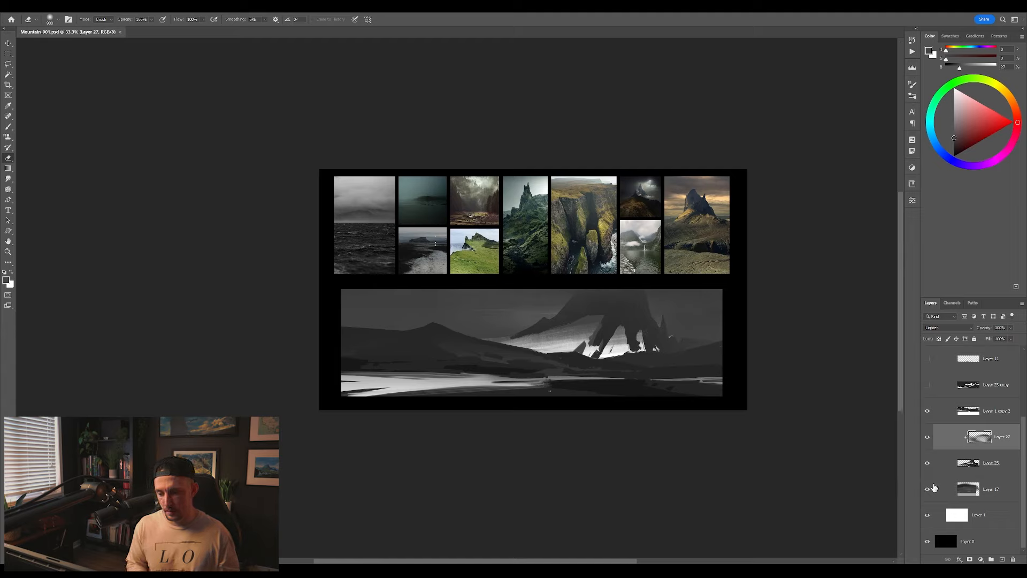
# Merge Layer 27 into Layer 25 and brush a soft light haze around the mountain's base on a new layer
pyautogui.hotkey('ctrl', 'e')
pyautogui.press('b')
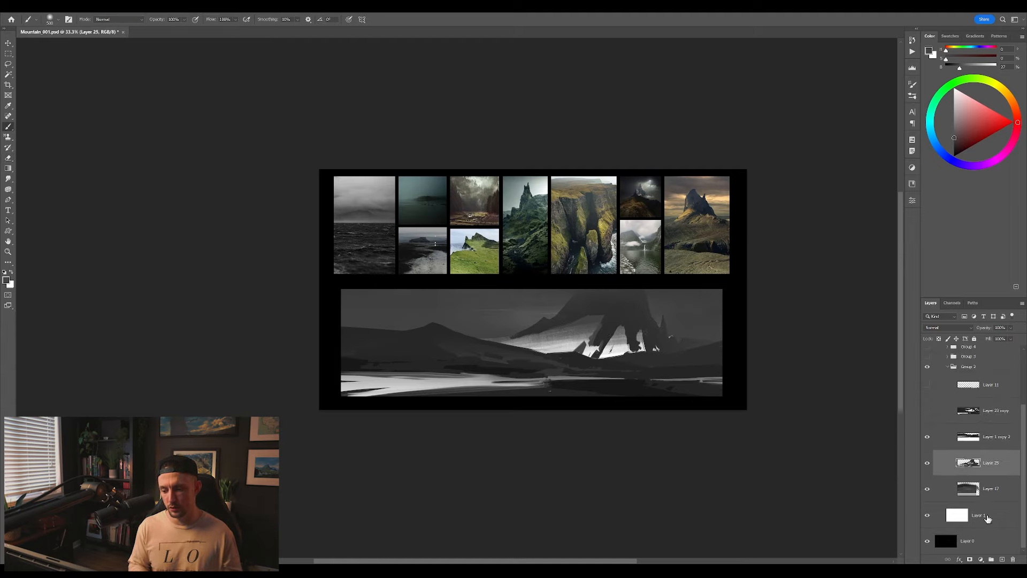
pyautogui.hotkey('ctrl', 'shift', 'n')
pyautogui.press('Return')
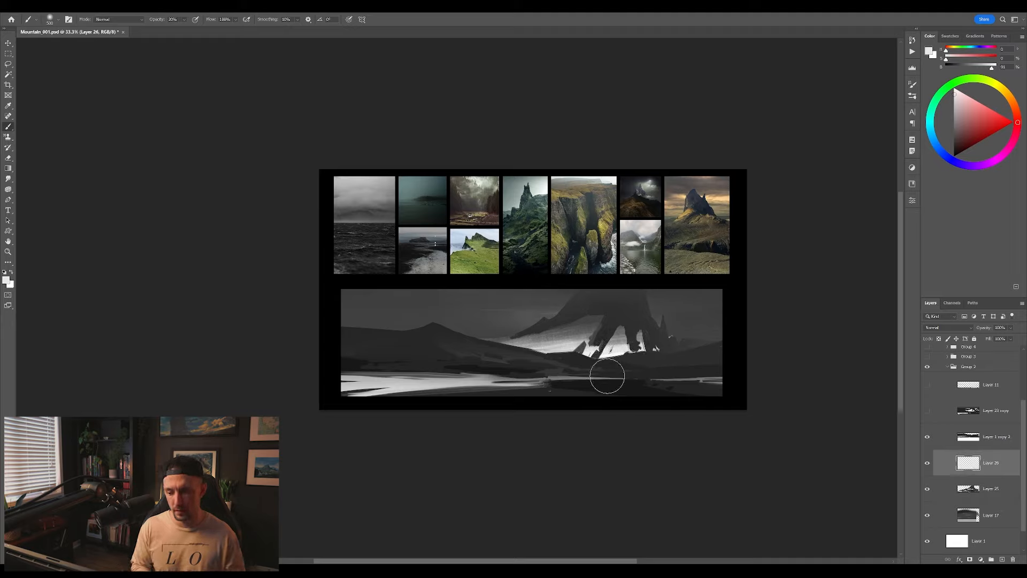
pyautogui.moveTo(640, 283); pyautogui.dragTo(619, 379)
pyautogui.moveTo(638, 251); pyautogui.dragTo(608, 384)
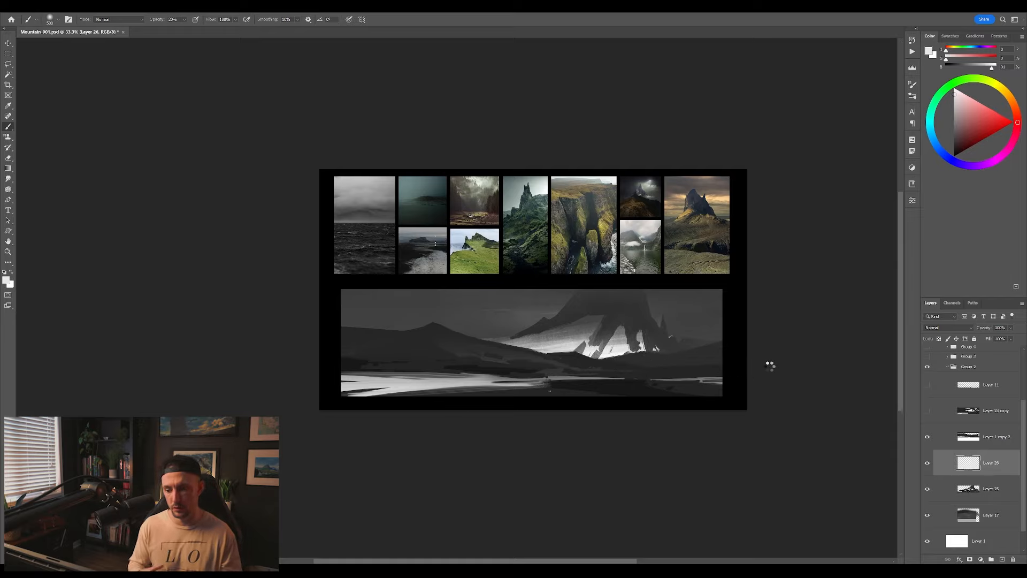
pyautogui.moveTo(626, 407)
pyautogui.mouseDown()
pyautogui.moveTo(690, 390)
pyautogui.moveTo(644, 401)
pyautogui.mouseUp()
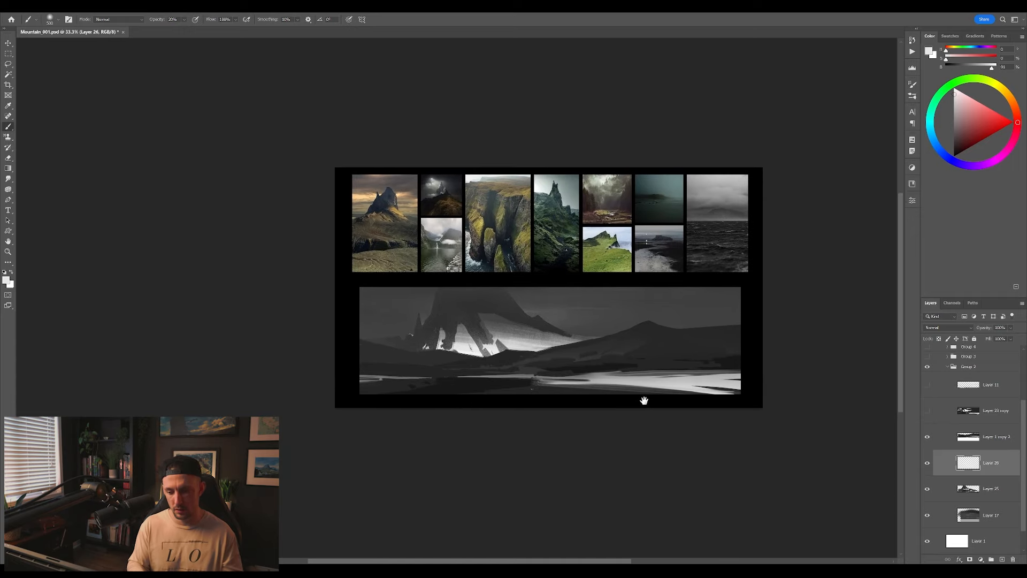
# Make Layer 1 copy 2 active, undo the last change and review the horizontally flipped canvas at 25%
pyautogui.click(998, 415)
pyautogui.click(995, 437)
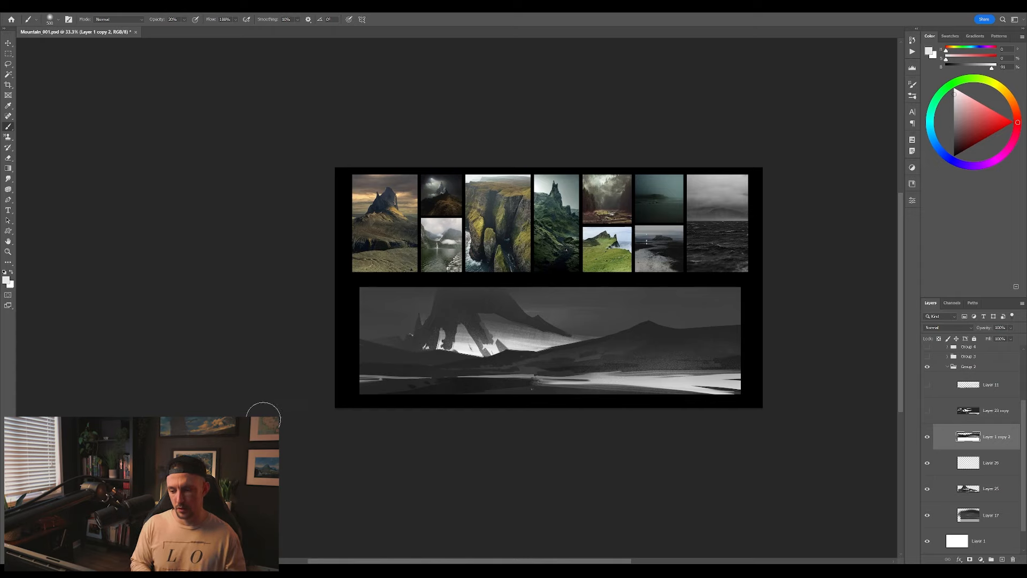
pyautogui.hotkey('ctrl', 'z')
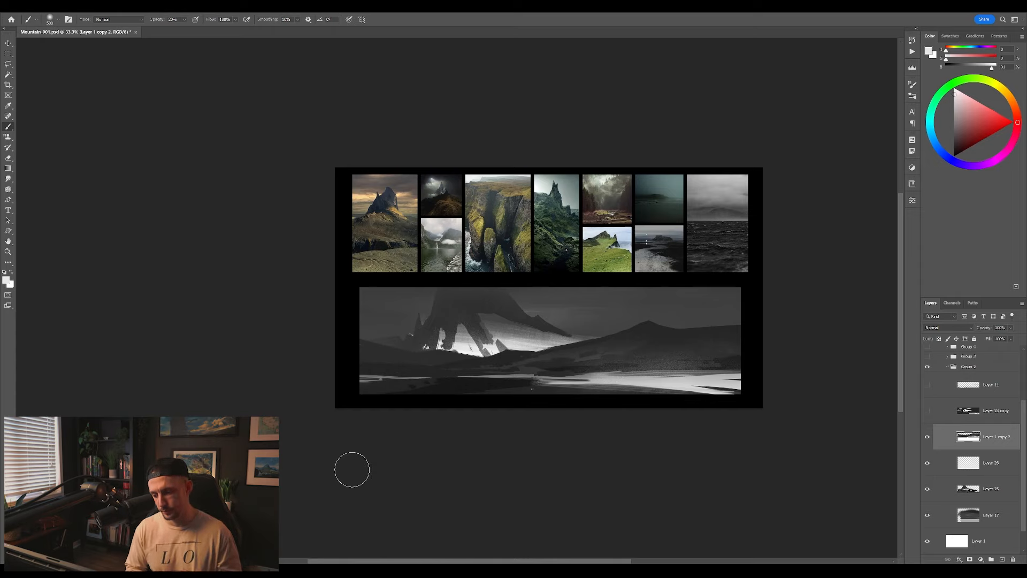
pyautogui.hotkey('ctrl', 'shift', 'h')
pyautogui.moveTo(588, 414); pyautogui.dragTo(539, 420)
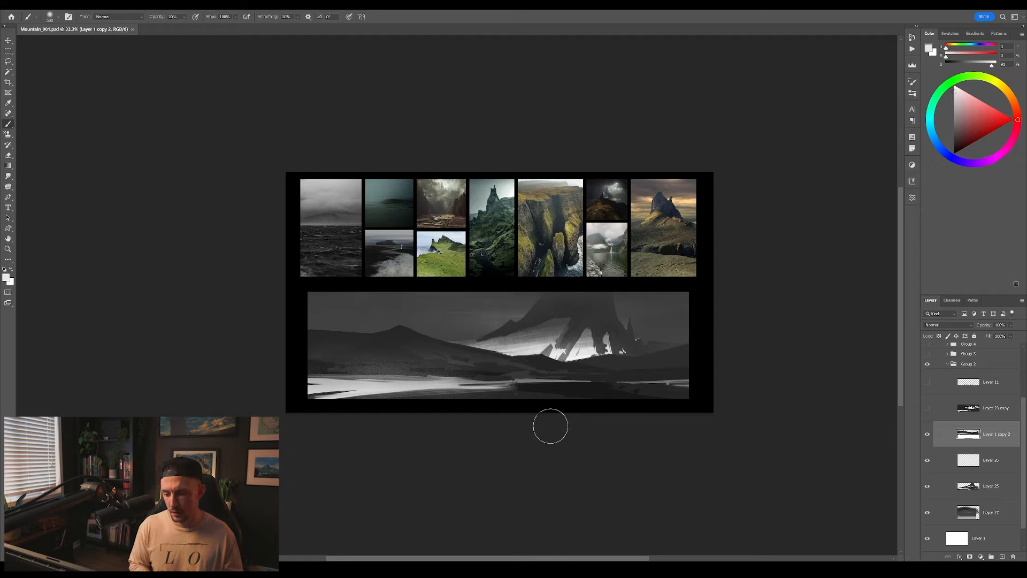
pyautogui.hotkey('ctrl', '-')
pyautogui.moveTo(641, 326); pyautogui.dragTo(631, 360)
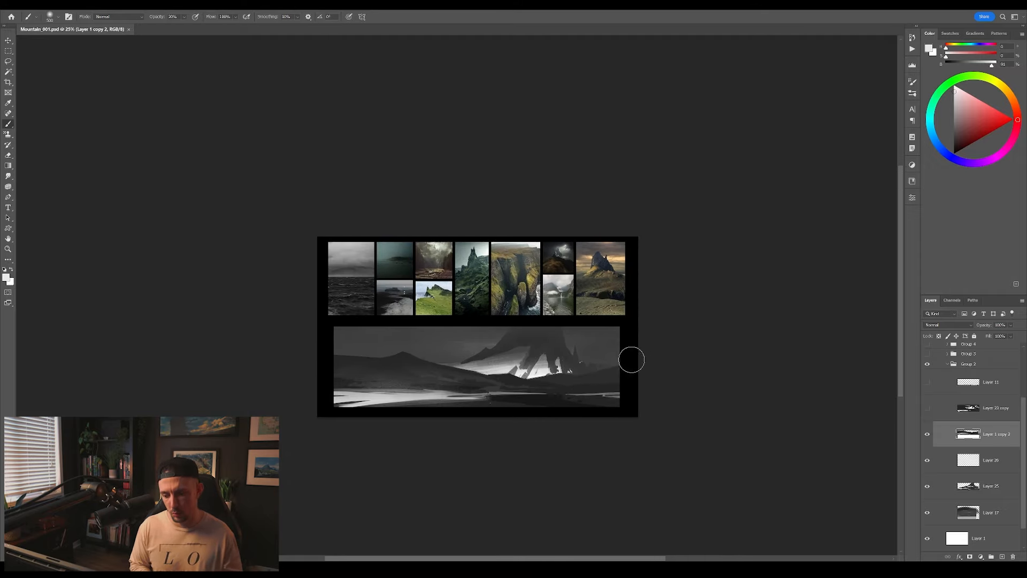
# Hide Group 2, show and expand Group 3, and make its Layer 1 copy active
pyautogui.click(948, 365)
pyautogui.click(927, 440)
pyautogui.click(927, 430)
pyautogui.click(947, 430)
pyautogui.moveTo(988, 480); pyautogui.dragTo(988, 489)
pyautogui.press('l')
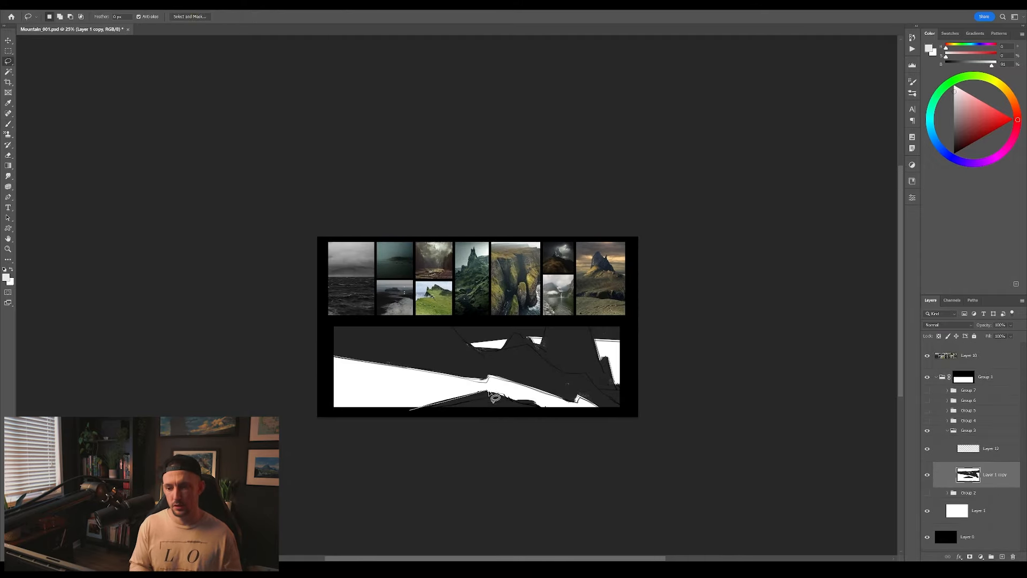
# Lasso the foreground, midground and mountain shapes of the second sketch and copy each onto its own layer
pyautogui.moveTo(554, 366); pyautogui.dragTo(230, 397)
pyautogui.hotkey('ctrl', 'j')
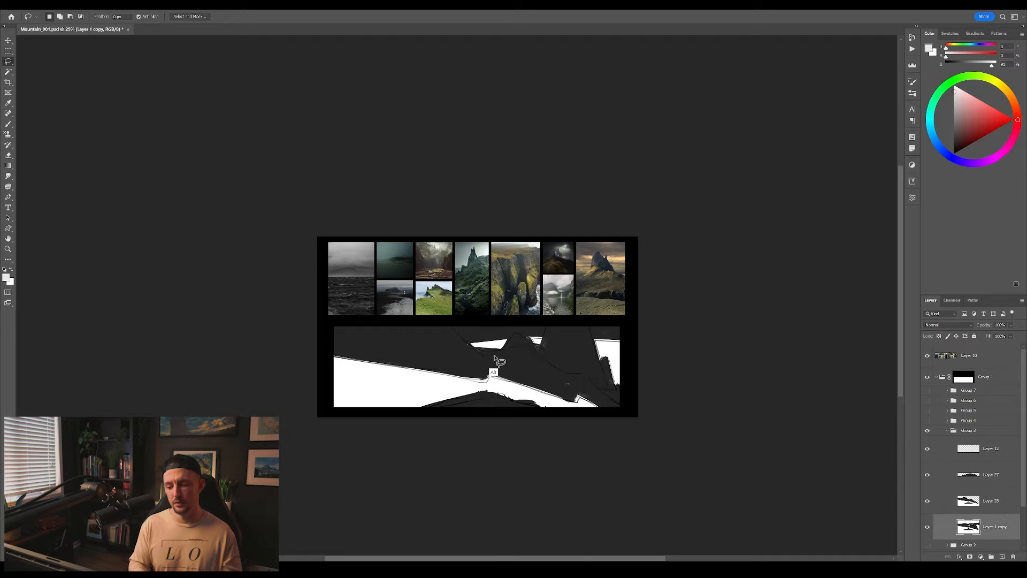
pyautogui.moveTo(615, 386); pyautogui.dragTo(494, 357)
pyautogui.hotkey('ctrl', 'j')
pyautogui.moveTo(580, 426); pyautogui.dragTo(619, 387)
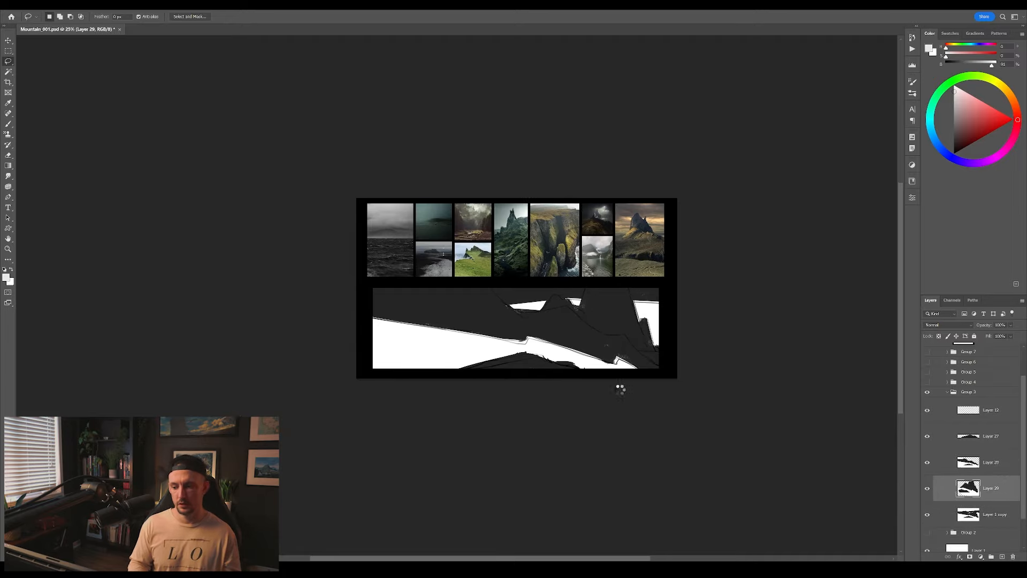
# Keep a merged, hidden copy of the sketch shapes at the top of Group 3 and delete the spare Layer 27 copy
pyautogui.press('F2')
pyautogui.hotkey('ctrl', 'e')
pyautogui.moveTo(990, 436); pyautogui.dragTo(989, 398)
pyautogui.click(927, 409)
pyautogui.click(990, 462)
pyautogui.moveTo(580, 425); pyautogui.dragTo(588, 394)
pyautogui.scroll(-2, 963, 434)
pyautogui.click(929, 423)
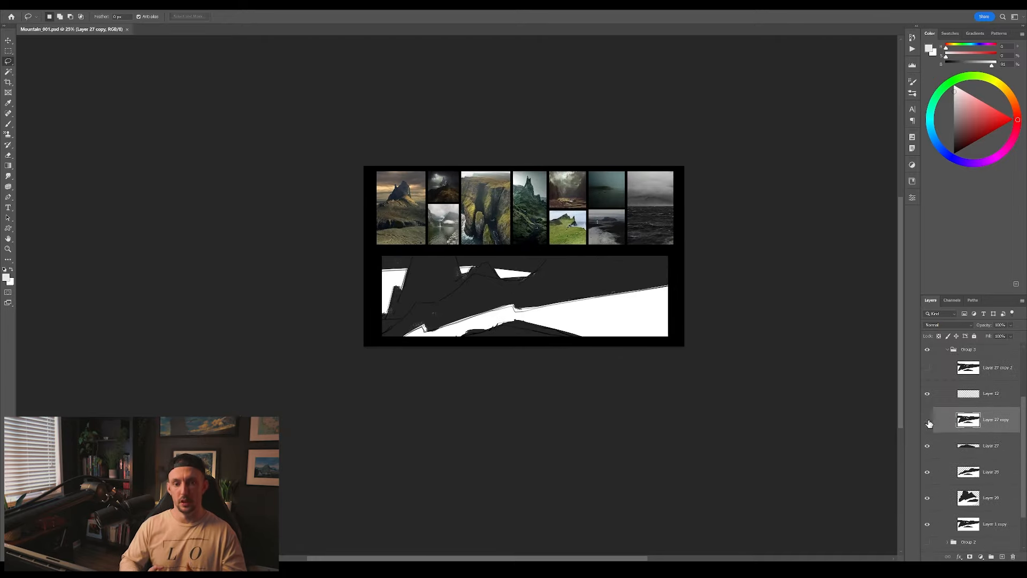
pyautogui.click(1013, 556)
pyautogui.press('Return')
# Make Layer 1 copy active and brush soft sampled dark greys over the white sky behind the mountain
pyautogui.click(927, 393)
pyautogui.moveTo(803, 418); pyautogui.dragTo(788, 423)
pyautogui.click(927, 394)
pyautogui.click(990, 497)
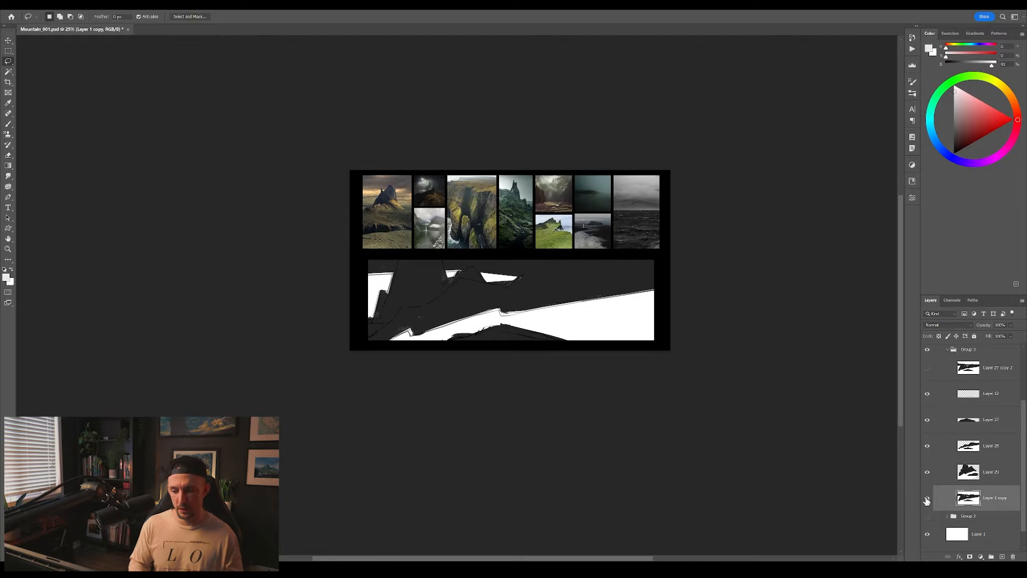
pyautogui.press('b')
pyautogui.moveTo(484, 269)
pyautogui.mouseDown()
pyautogui.moveTo(544, 275)
pyautogui.moveTo(436, 294)
pyautogui.moveTo(556, 278)
pyautogui.mouseUp()
pyautogui.keyDown('alt'); pyautogui.click(430, 317); pyautogui.keyUp('alt')
pyautogui.keyDown('alt'); pyautogui.click(559, 281); pyautogui.keyUp('alt')
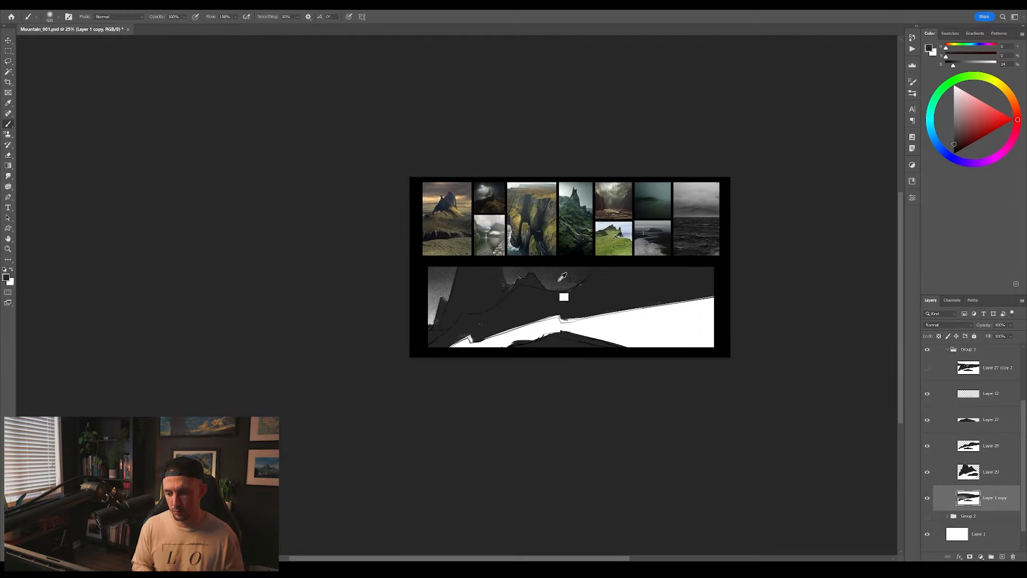
pyautogui.press('[')
pyautogui.moveTo(579, 412)
pyautogui.mouseDown()
pyautogui.moveTo(539, 422)
pyautogui.moveTo(509, 413)
pyautogui.mouseUp()
# Merge a new clipped layer with the mountain's Layer 29, hide Layer 12 and raise the lightness to +6 with Hue/Saturation
pyautogui.click(991, 471)
pyautogui.click(1002, 556)
pyautogui.keyDown('alt'); pyautogui.click(986, 485); pyautogui.keyUp('alt')
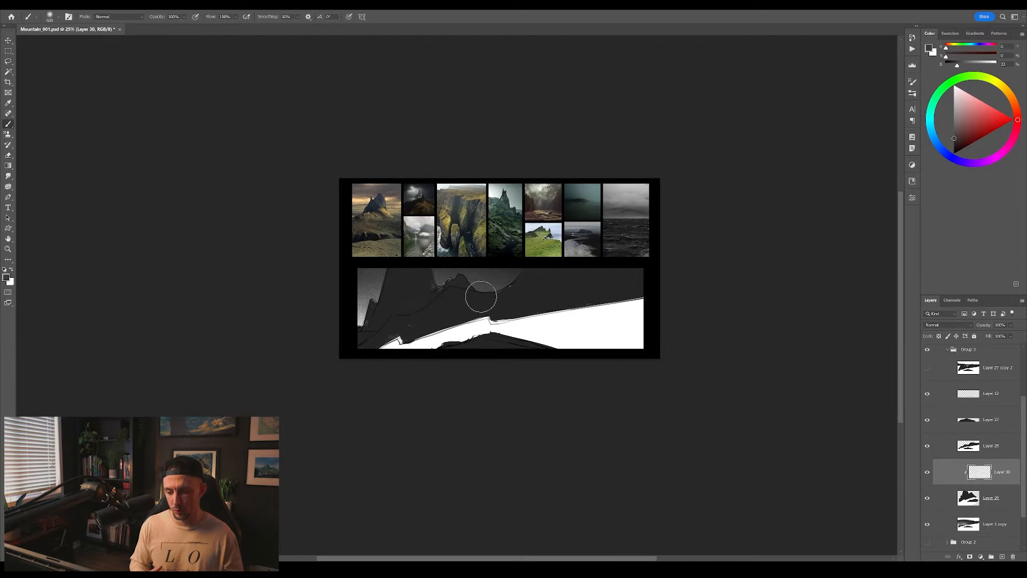
pyautogui.keyDown('shift'); pyautogui.click(1003, 498); pyautogui.keyUp('shift')
pyautogui.hotkey('ctrl', 'e')
pyautogui.click(927, 394)
pyautogui.hotkey('ctrl', 'u')
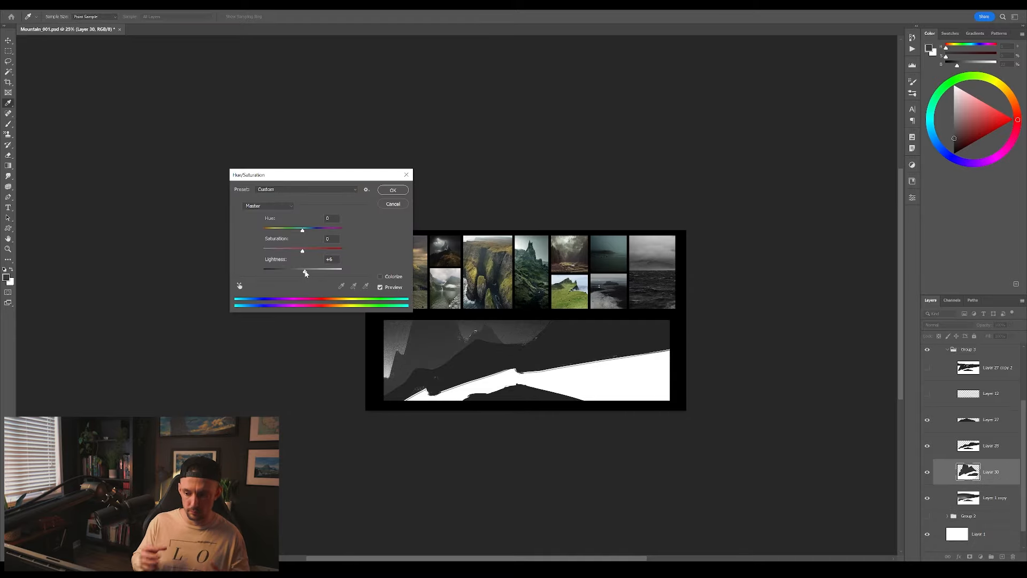
# Add a layer clipped to Layer 28 and paint grey texture over the white slope with a different brush
pyautogui.click(991, 446)
pyautogui.click(1002, 556)
pyautogui.keyDown('alt'); pyautogui.click(990, 459); pyautogui.keyUp('alt')
pyautogui.rightClick(571, 407)
pyautogui.click(726, 417)
pyautogui.click(496, 462)
pyautogui.moveTo(497, 461); pyautogui.dragTo(511, 419)
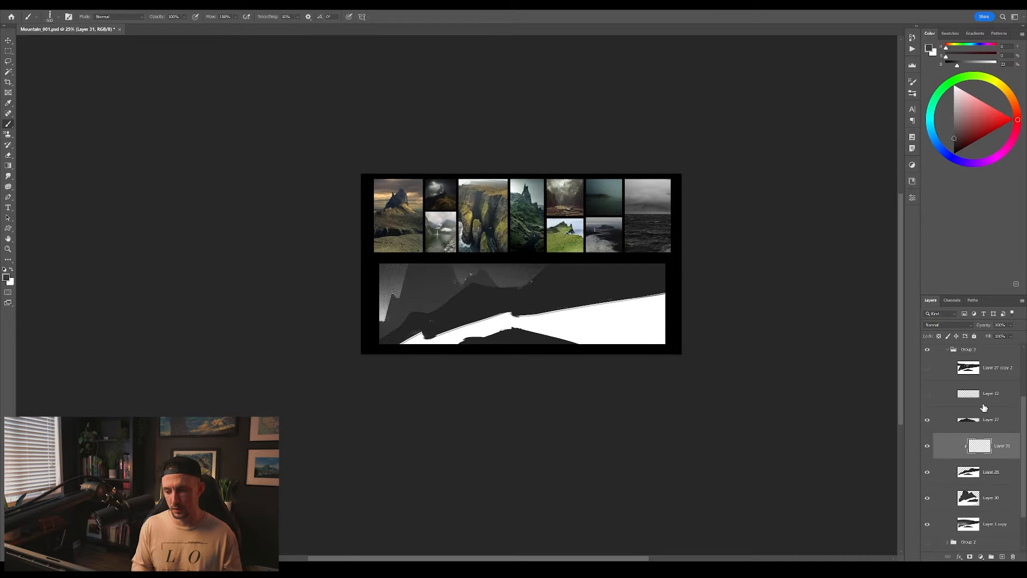
pyautogui.moveTo(581, 299)
pyautogui.mouseDown()
pyautogui.moveTo(374, 351)
pyautogui.moveTo(300, 355)
pyautogui.moveTo(674, 334)
pyautogui.moveTo(686, 290)
pyautogui.moveTo(346, 375)
pyautogui.moveTo(642, 316)
pyautogui.mouseUp()
# Lighten parts of the slope's grey texture with a soft Eraser and check it in both horizontal orientations
pyautogui.press('e')
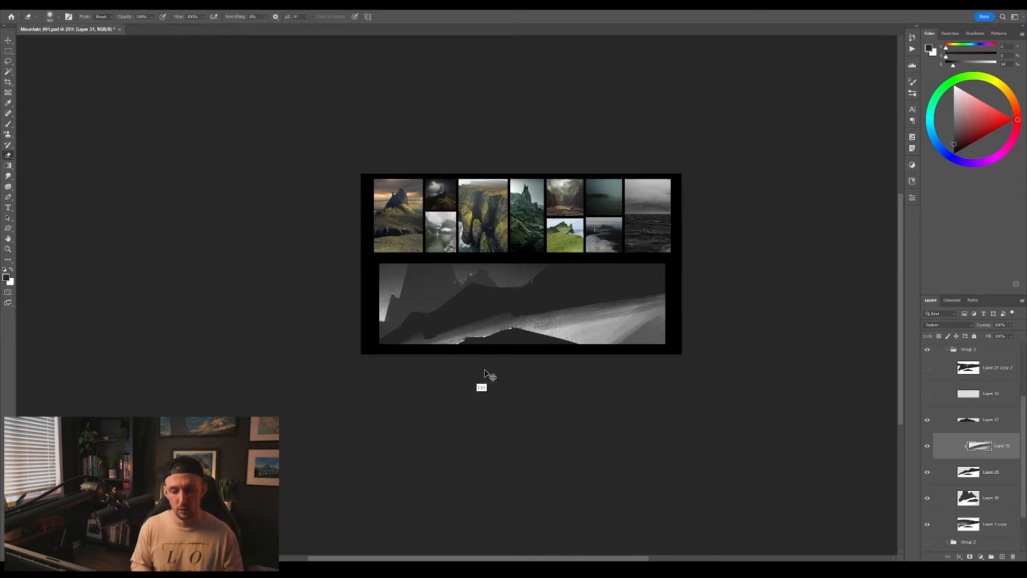
pyautogui.moveTo(515, 353); pyautogui.dragTo(685, 326)
pyautogui.hotkey('ctrl', 'shift', 'h')
pyautogui.hotkey('ctrl', 'shift', 'h')
pyautogui.moveTo(614, 412); pyautogui.dragTo(616, 402)
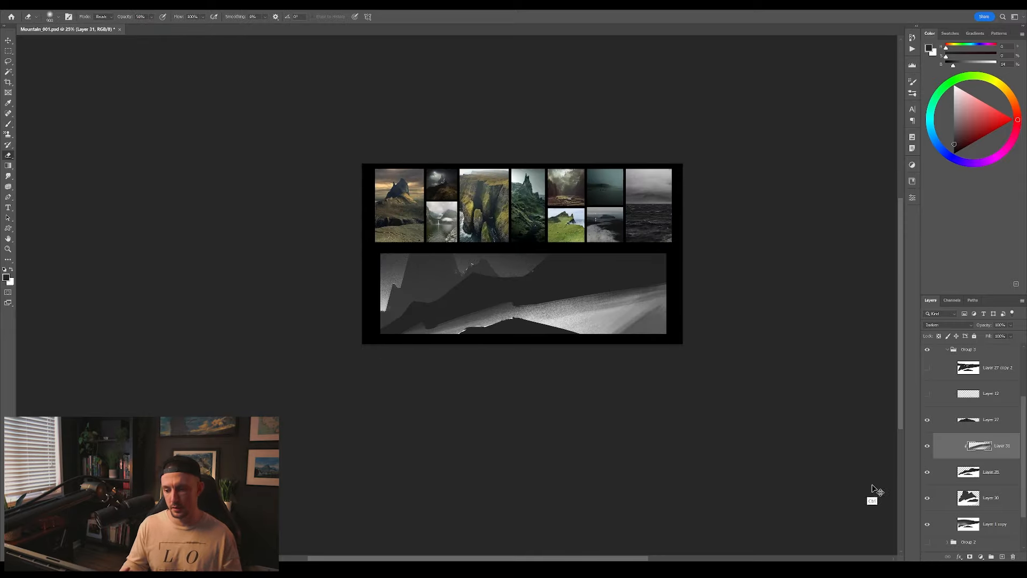
# Place a custom shape from the Rock set across the slope on a new layer and transform it to fit
pyautogui.click(1002, 556)
pyautogui.press('u')
pyautogui.rightClick(534, 279)
pyautogui.click(543, 301)
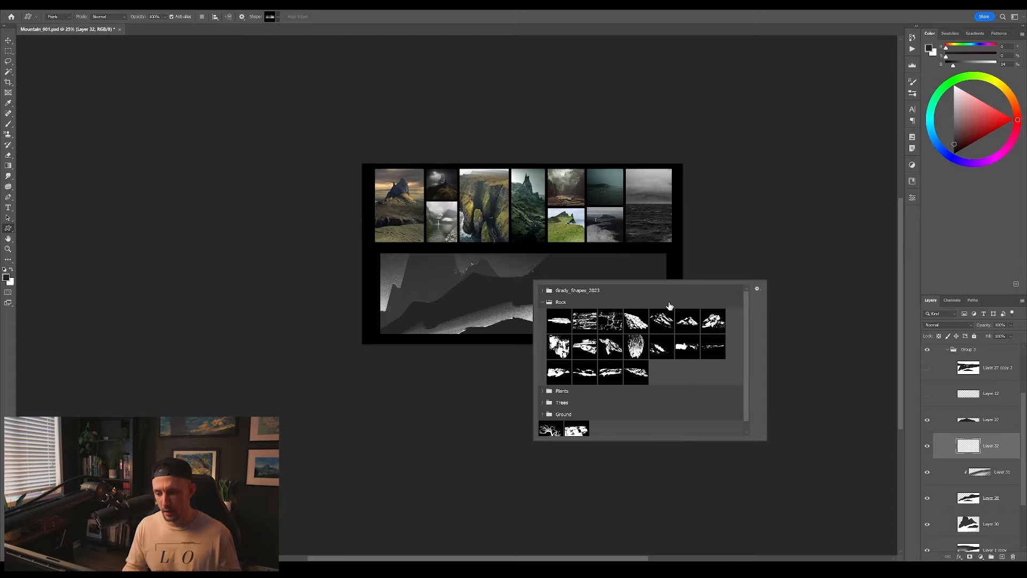
pyautogui.click(610, 372)
pyautogui.moveTo(385, 262); pyautogui.dragTo(588, 347)
pyautogui.hotkey('ctrl', 't')
pyautogui.moveTo(452, 351)
pyautogui.mouseDown()
pyautogui.moveTo(472, 365)
pyautogui.moveTo(370, 382)
pyautogui.mouseUp()
pyautogui.moveTo(455, 289)
pyautogui.mouseDown()
pyautogui.moveTo(447, 304)
pyautogui.moveTo(463, 319)
pyautogui.mouseUp()
pyautogui.press('Return')
# Blend the rock shape into the slope with sampled grey brush strokes and merge it with the slope layers
pyautogui.press('l')
pyautogui.press('b')
pyautogui.press('/')
pyautogui.keyDown('alt'); pyautogui.click(538, 284); pyautogui.keyUp('alt')
pyautogui.moveTo(547, 261)
pyautogui.mouseDown()
pyautogui.moveTo(451, 306)
pyautogui.moveTo(381, 320)
pyautogui.mouseUp()
pyautogui.moveTo(607, 270); pyautogui.dragTo(443, 319)
pyautogui.keyDown('shift'); pyautogui.click(986, 491); pyautogui.keyUp('shift')
pyautogui.hotkey('ctrl', 'e')
# Paint sampled greys over the merged slope on Layer 32 and check it in both horizontal orientations
pyautogui.keyDown('alt'); pyautogui.click(455, 337); pyautogui.keyUp('alt')
pyautogui.moveTo(518, 324); pyautogui.dragTo(369, 350)
pyautogui.moveTo(570, 321)
pyautogui.mouseDown()
pyautogui.moveTo(476, 342)
pyautogui.moveTo(495, 353)
pyautogui.mouseUp()
pyautogui.keyDown('alt'); pyautogui.click(568, 344); pyautogui.keyUp('alt')
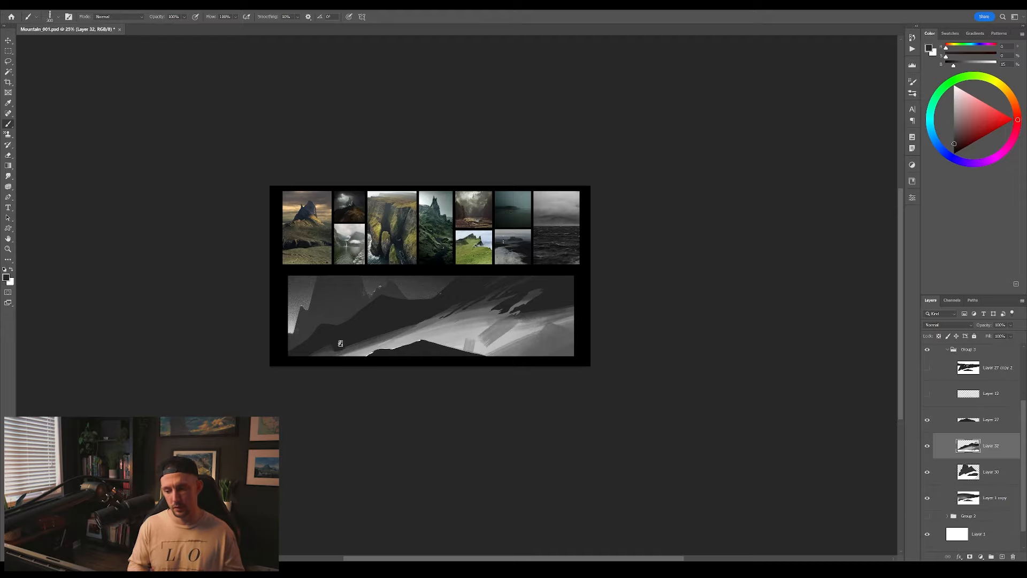
pyautogui.hotkey('ctrl', 'shift', 'h')
pyautogui.moveTo(646, 405); pyautogui.dragTo(622, 397)
pyautogui.hotkey('ctrl', 'shift', 'h')
# Compare the painted planes with the original flat shapes by toggling the visibility of Layer 27 copy 2
pyautogui.click(969, 369)
pyautogui.click(928, 369)
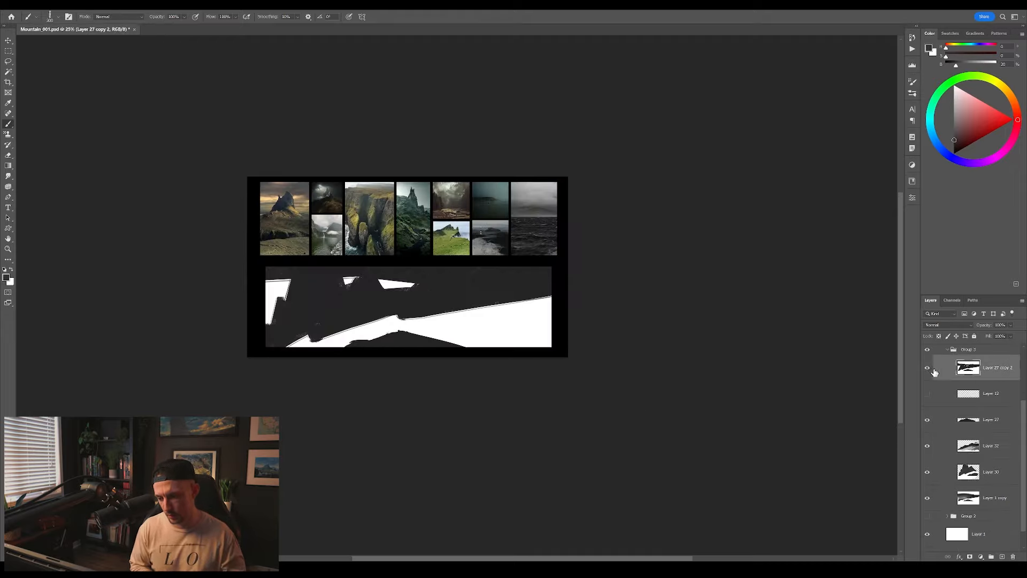
pyautogui.click(928, 369)
pyautogui.click(928, 369)
pyautogui.click(928, 369)
# Brush broad grey strokes across the sky on Layer 1 copy
pyautogui.click(969, 498)
pyautogui.moveTo(402, 312); pyautogui.dragTo(438, 316)
pyautogui.moveTo(267, 311)
pyautogui.mouseDown()
pyautogui.moveTo(470, 290)
pyautogui.moveTo(260, 271)
pyautogui.mouseUp()
# Paint sampled greys over the mountain on a layer clipped to Layer 30, check it flipped and merge it down
pyautogui.click(970, 472)
pyautogui.hotkey('ctrl', 'shift', 'alt', 'n')
pyautogui.hotkey('ctrl', 'alt', 'g')
pyautogui.moveTo(597, 461); pyautogui.dragTo(703, 434)
pyautogui.keyDown('alt'); pyautogui.click(471, 273); pyautogui.keyUp('alt')
pyautogui.moveTo(387, 240)
pyautogui.mouseDown()
pyautogui.moveTo(374, 233)
pyautogui.moveTo(621, 263)
pyautogui.mouseUp()
pyautogui.hotkey('ctrl', 'shift', 'h')
pyautogui.moveTo(714, 419); pyautogui.dragTo(608, 442)
pyautogui.hotkey('ctrl', 'shift', 'h')
pyautogui.hotkey('ctrl', 'e')
# Brush grey haze over the midground on a new layer clipped to Layer 32 and soften it with the Eraser
pyautogui.hotkey('ctrl', 'shift', 'alt', 'n')
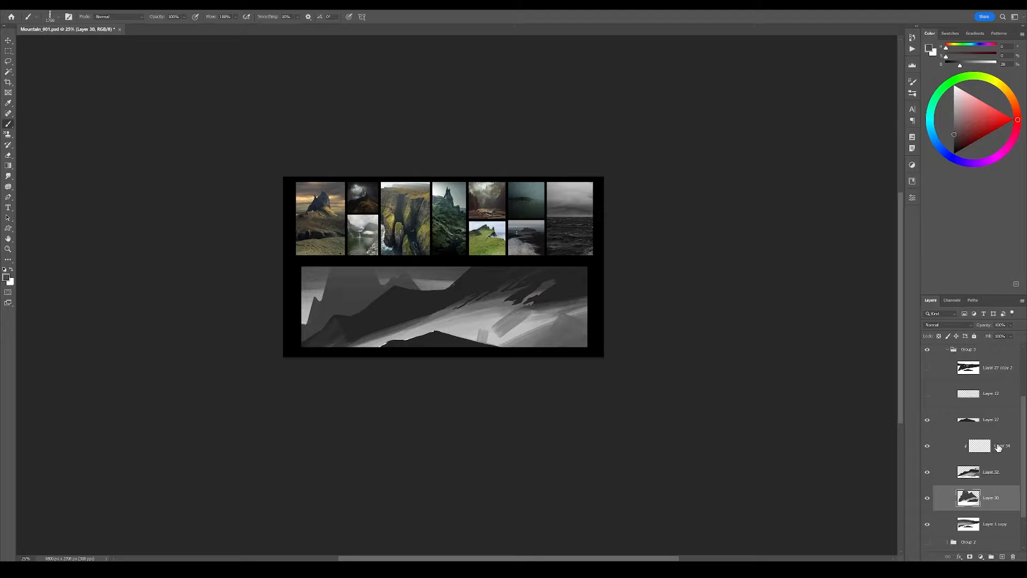
pyautogui.hotkey('ctrl', 'alt', 'g')
pyautogui.press('e')
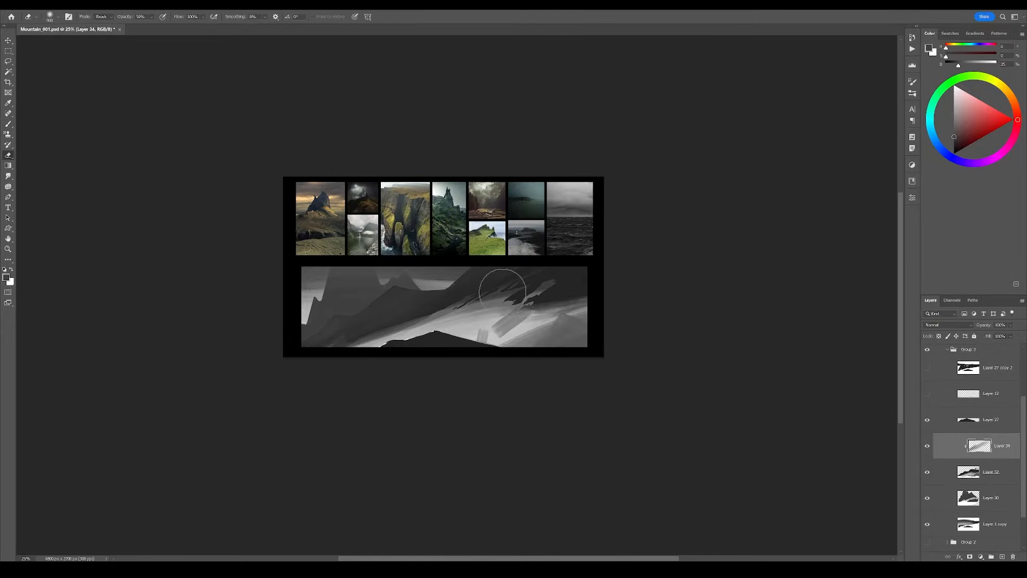
# Flip the canvas horizontally, enlarge the view to 50% and open the brush presets for the Brush tool
pyautogui.hotkey('ctrl', 'shift', 'h')
pyautogui.hotkey('ctrl', '+')
pyautogui.hotkey('ctrl', '+')
pyautogui.press('b')
pyautogui.rightClick(496, 342)
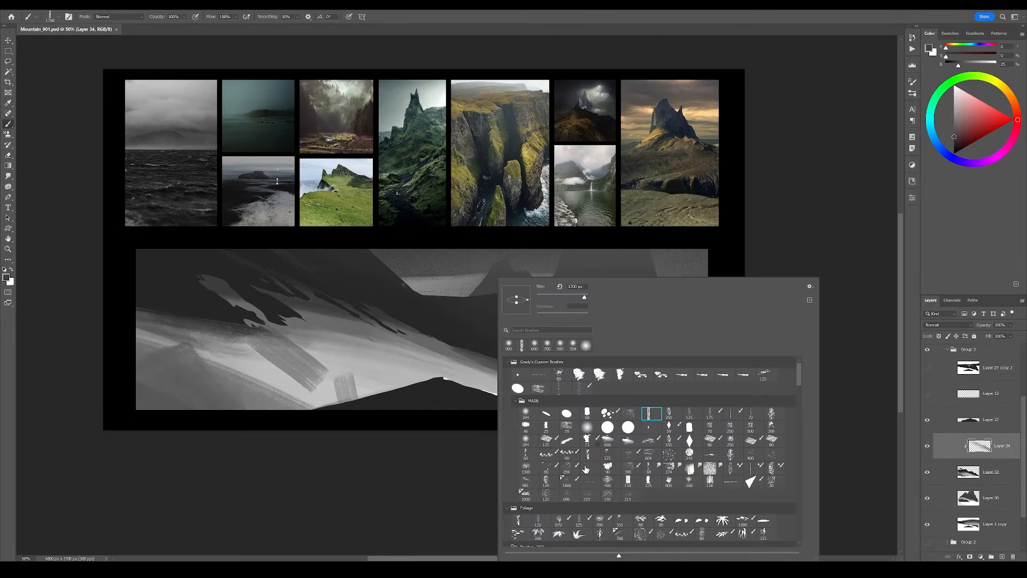
# Merge Layer 34 into Layer 32, and sketch a small black standing figure on a new layer above Layer 27
pyautogui.click(764, 471)
pyautogui.scroll(2, 490, 354)
pyautogui.hotkey('ctrl', 'e')
pyautogui.click(993, 425)
pyautogui.hotkey('ctrl', 'shift', 'alt', 'n')
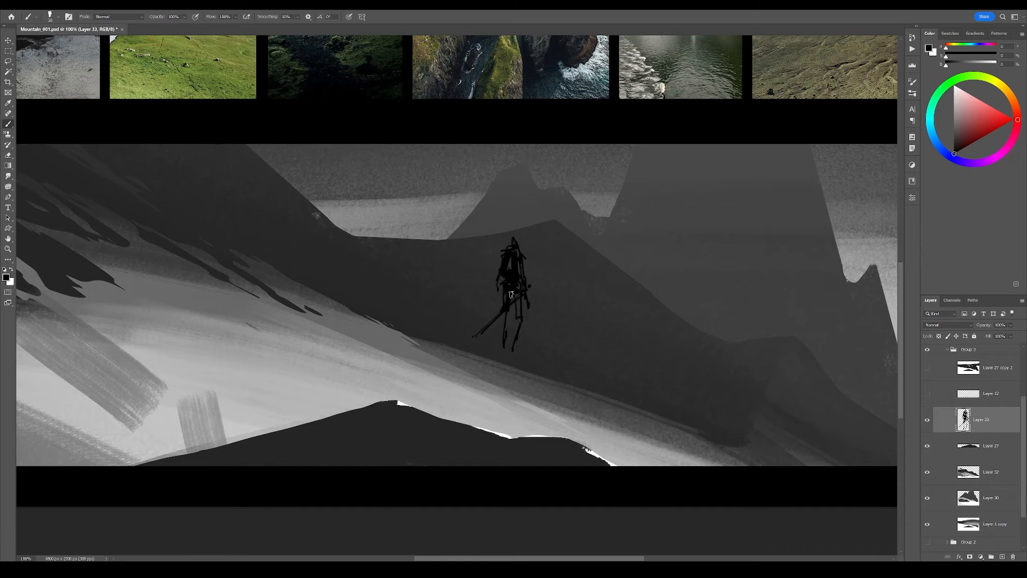
# Scale the figure down and place it standing on top of the foreground hill
pyautogui.moveTo(629, 406); pyautogui.dragTo(554, 475)
pyautogui.hotkey('ctrl', 't')
pyautogui.moveTo(455, 304); pyautogui.dragTo(432, 345)
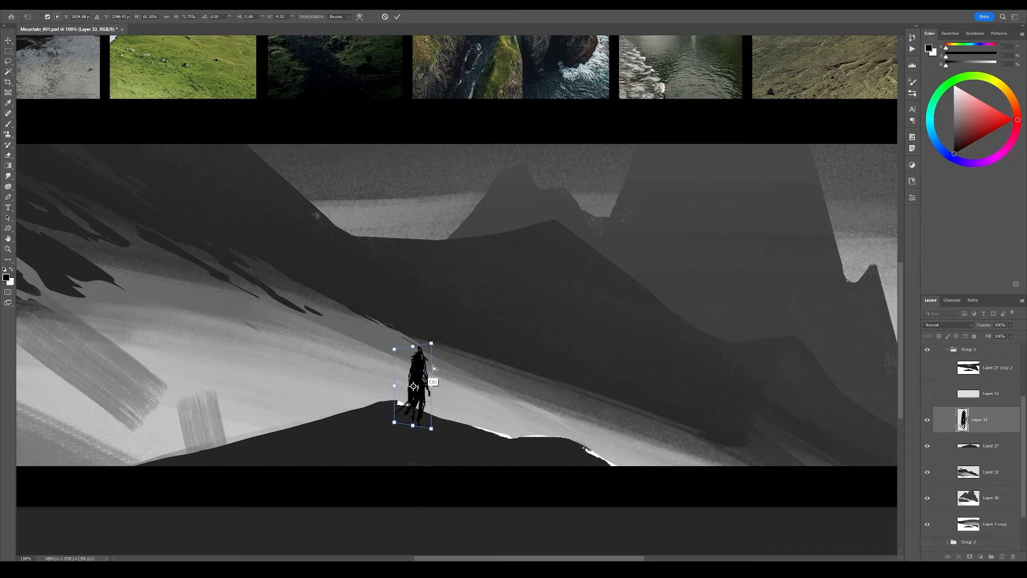
pyautogui.moveTo(423, 386); pyautogui.dragTo(394, 383)
pyautogui.press('Return')
# Move the figure's layer beneath the foreground hill layer
pyautogui.keyDown('alt'); pyautogui.click(422, 406); pyautogui.keyUp('alt')
pyautogui.moveTo(222, 458); pyautogui.dragTo(216, 447)
pyautogui.hotkey('ctrl', '[')
pyautogui.moveTo(503, 400); pyautogui.dragTo(500, 396)
pyautogui.keyDown('alt'); pyautogui.click(574, 428); pyautogui.keyUp('alt')
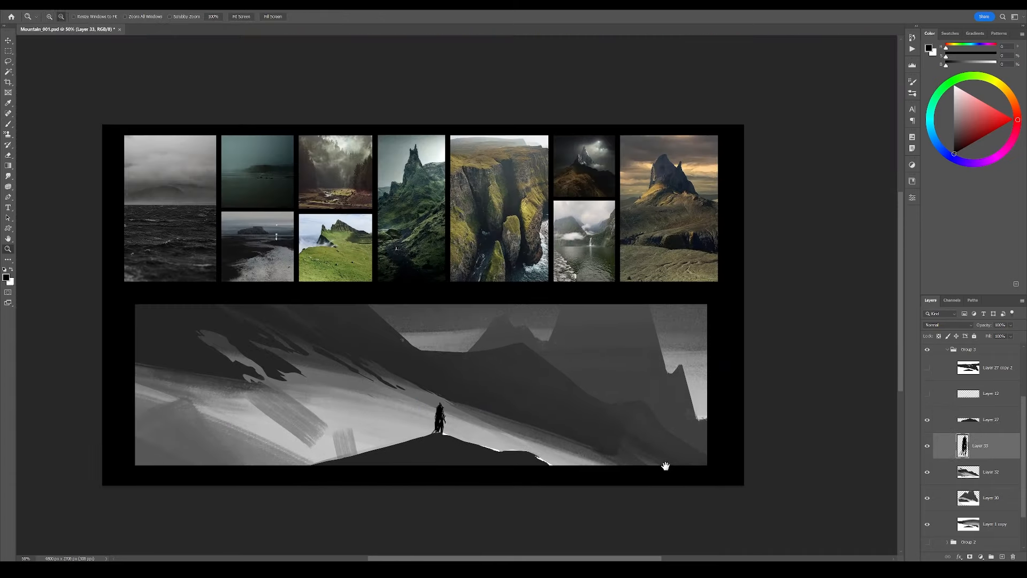
# Lock the figure layer's transparency, shade the figure with a dark gray gradient and save the file
pyautogui.hotkey('ctrl', 'shift', 'h')
pyautogui.moveTo(478, 450); pyautogui.dragTo(497, 449)
pyautogui.press('g')
pyautogui.press('/')
pyautogui.hotkey('ctrl', 's')
pyautogui.hotkey('ctrl', 'shift', 'h')
# Collapse and hide Group 3, and show and expand Group 4 with the black-and-white mountain sketch
pyautogui.keyDown('alt'); pyautogui.click(518, 501); pyautogui.keyUp('alt')
pyautogui.scroll(2, 950, 404)
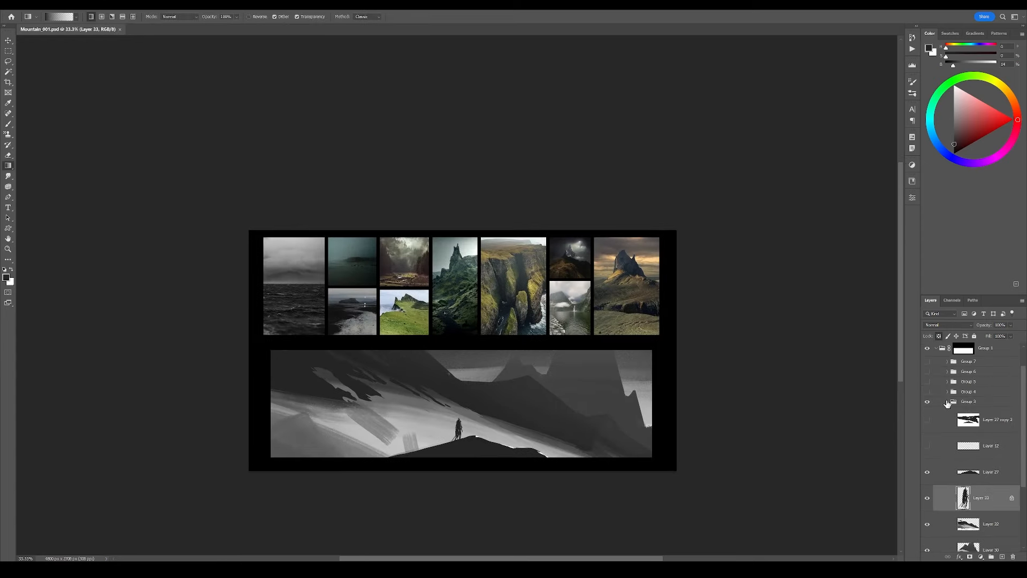
pyautogui.click(947, 401)
pyautogui.click(927, 440)
pyautogui.click(927, 431)
pyautogui.click(927, 430)
pyautogui.click(927, 420)
pyautogui.click(947, 421)
# Merge Layer 10 onto a copy of the white Layer 1 in Group 4, and keep a hidden duplicate above Layer 13
pyautogui.moveTo(963, 511); pyautogui.dragTo(963, 478)
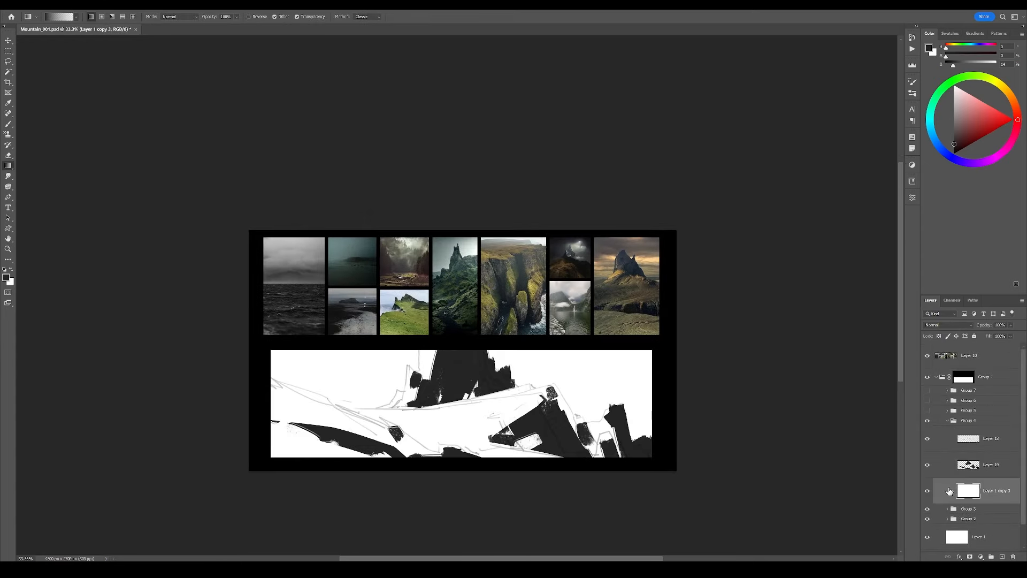
pyautogui.moveTo(507, 431); pyautogui.dragTo(491, 380)
pyautogui.click(991, 467)
pyautogui.hotkey('ctrl', 'e')
pyautogui.moveTo(980, 464); pyautogui.dragTo(978, 434)
pyautogui.press('l')
pyautogui.hotkey('ctrl', ',')
# Lasso the foreground slope and the middle ridge on Layer 1 copy 3 and copy each onto its own layer
pyautogui.click(982, 492)
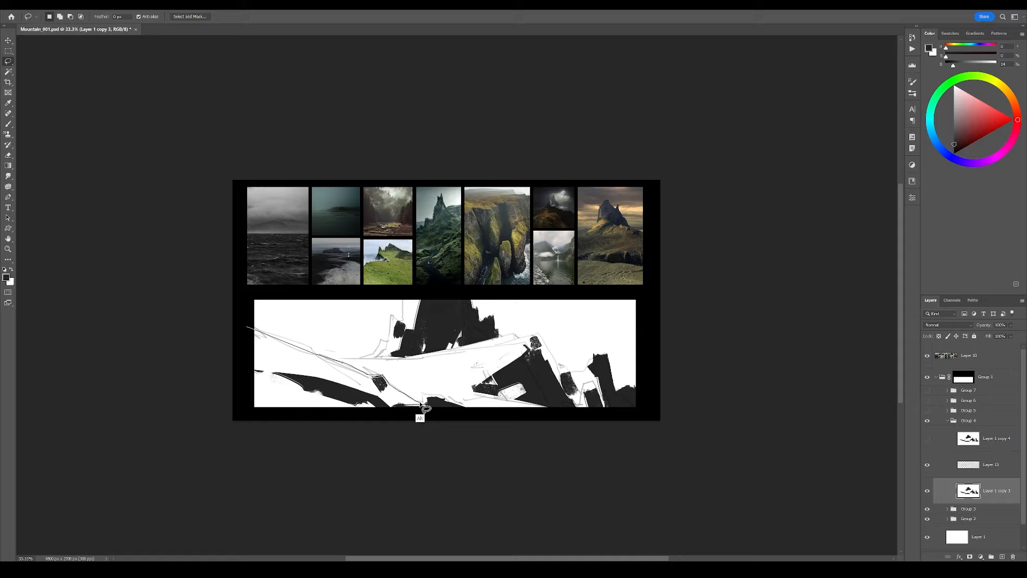
pyautogui.hotkey('ctrl', 'j')
pyautogui.moveTo(420, 404)
pyautogui.mouseDown()
pyautogui.moveTo(242, 369)
pyautogui.moveTo(308, 341)
pyautogui.mouseUp()
pyautogui.click(987, 514)
pyautogui.moveTo(308, 341); pyautogui.dragTo(525, 314)
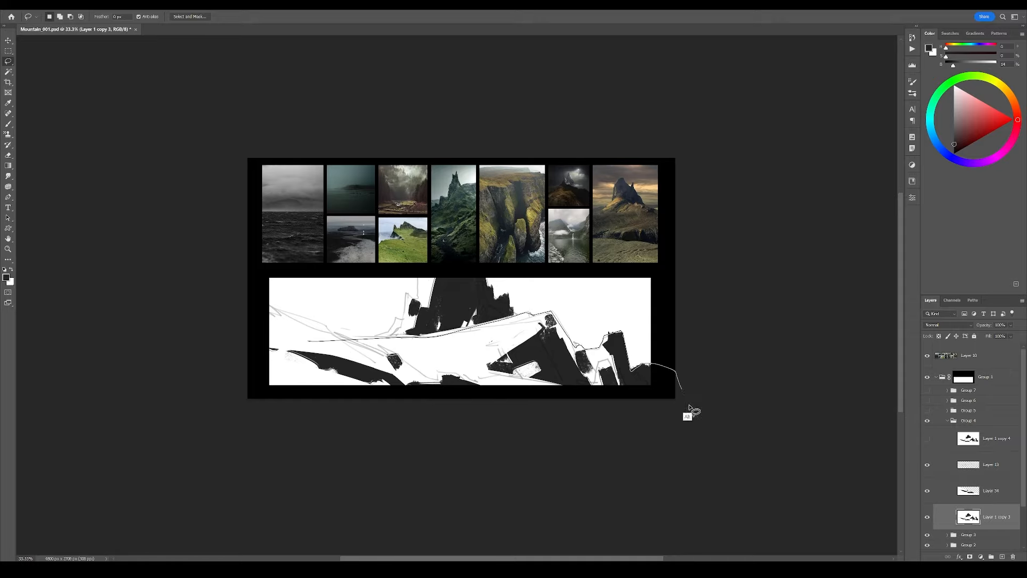
pyautogui.moveTo(694, 411); pyautogui.dragTo(219, 408)
pyautogui.hotkey('ctrl', 'j')
# Lasso the background peak along its sketched outline and copy it onto its own layer
pyautogui.scroll(-1, 425, 405)
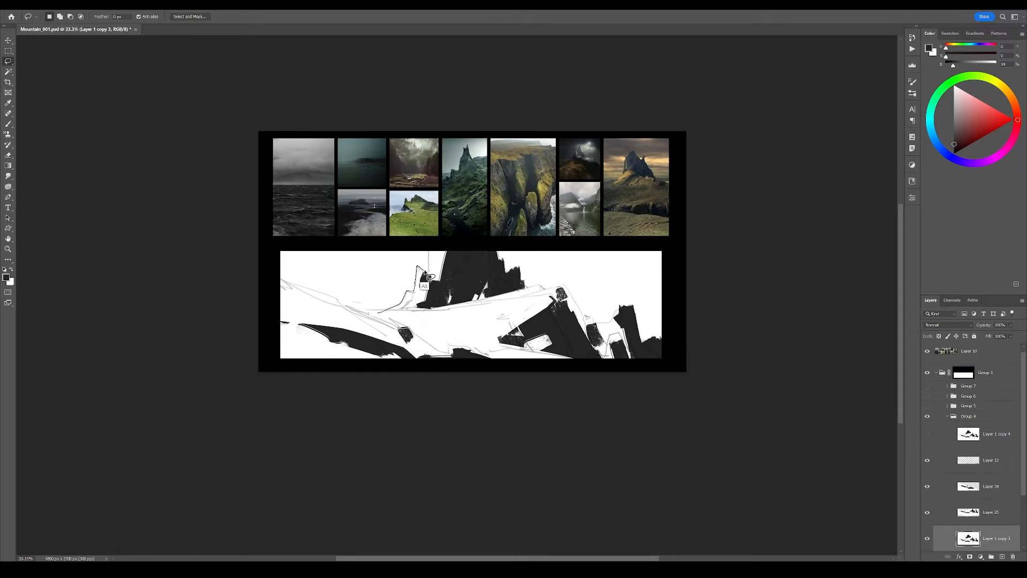
pyautogui.moveTo(612, 399); pyautogui.dragTo(257, 399)
pyautogui.moveTo(712, 446); pyautogui.dragTo(637, 422)
pyautogui.hotkey('ctrl', 'j')
# Darken Layer 1 copy 3 to a mid gray background with Hue/Saturation
pyautogui.click(987, 512)
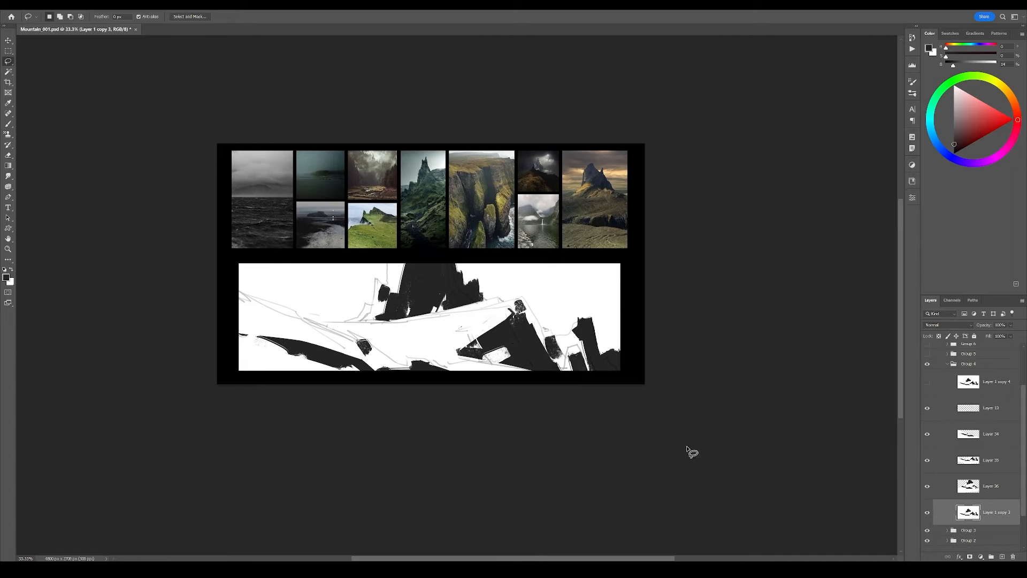
pyautogui.hotkey('ctrl', 'u')
pyautogui.moveTo(303, 270); pyautogui.dragTo(288, 273)
pyautogui.press('Return')
pyautogui.moveTo(781, 400)
pyautogui.mouseDown()
pyautogui.moveTo(697, 409)
pyautogui.moveTo(692, 399)
pyautogui.mouseUp()
# Lower the background peak's contrast with a Levels adjustment on Layer 36, and hide the line sketch on Layer 13
pyautogui.click(989, 486)
pyautogui.hotkey('ctrl', 'l')
pyautogui.moveTo(310, 186)
pyautogui.mouseDown()
pyautogui.moveTo(271, 188)
pyautogui.moveTo(300, 188)
pyautogui.mouseUp()
pyautogui.moveTo(211, 186); pyautogui.dragTo(235, 188)
pyautogui.press('Return')
pyautogui.hotkey('ctrl', 'shift', 'h')
pyautogui.click(927, 407)
# Clip a new layer to the middle ridge on Layer 35 and brush a sampled tone over it
pyautogui.click(985, 435)
pyautogui.click(974, 466)
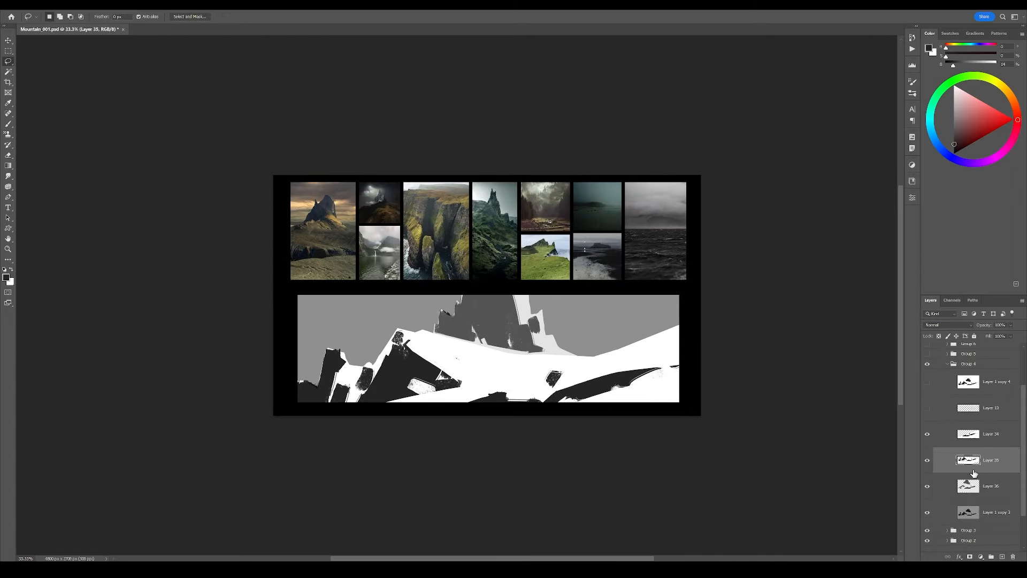
pyautogui.hotkey('ctrl', 'shift', 'h')
pyautogui.press('b')
pyautogui.keyDown('alt'); pyautogui.click(612, 299); pyautogui.keyUp('alt')
pyautogui.click(1002, 557)
pyautogui.keyDown('alt'); pyautogui.click(989, 473); pyautogui.keyUp('alt')
pyautogui.hotkey('ctrl', 'z')
pyautogui.moveTo(660, 357)
pyautogui.mouseDown()
pyautogui.moveTo(562, 348)
pyautogui.moveTo(557, 332)
pyautogui.mouseUp()
pyautogui.press('4')
# Brush a soft light glow into the lower sky on Layer 1 copy 3
pyautogui.click(992, 539)
pyautogui.press('0')
pyautogui.keyDown('alt'); pyautogui.click(618, 323); pyautogui.keyUp('alt')
pyautogui.moveTo(656, 380); pyautogui.dragTo(418, 377)
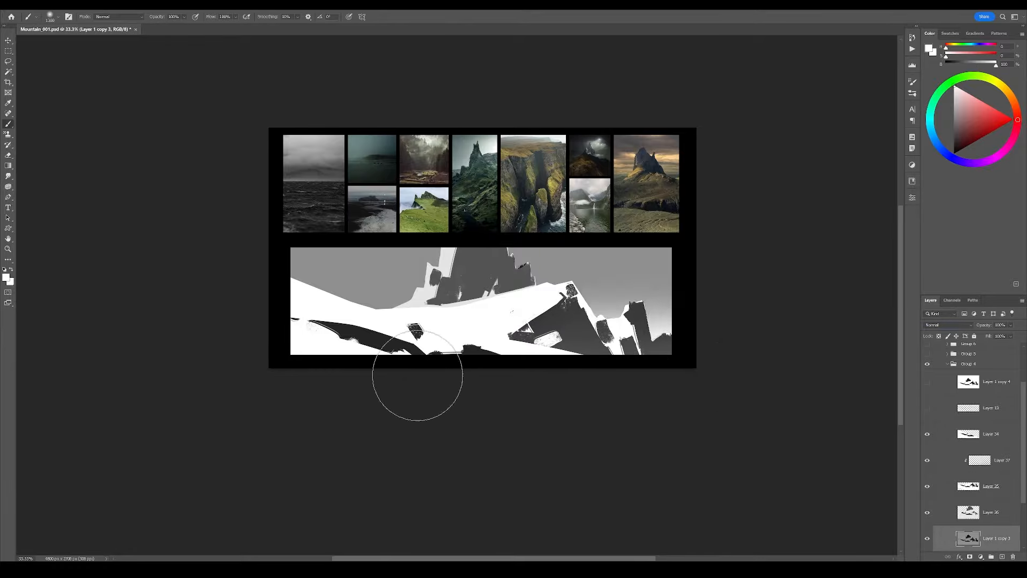
pyautogui.hotkey('ctrl', 'z')
pyautogui.moveTo(749, 382); pyautogui.dragTo(321, 348)
pyautogui.hotkey('ctrl', 'shift', 'h')
pyautogui.moveTo(481, 332); pyautogui.dragTo(446, 328)
# Compare the clipped layer's effect on the middle ridge and merge it into Layer 35
pyautogui.click(999, 457)
pyautogui.click(928, 461)
pyautogui.hotkey('ctrl', 'e')
pyautogui.hotkey('ctrl', 'shift', 'h')
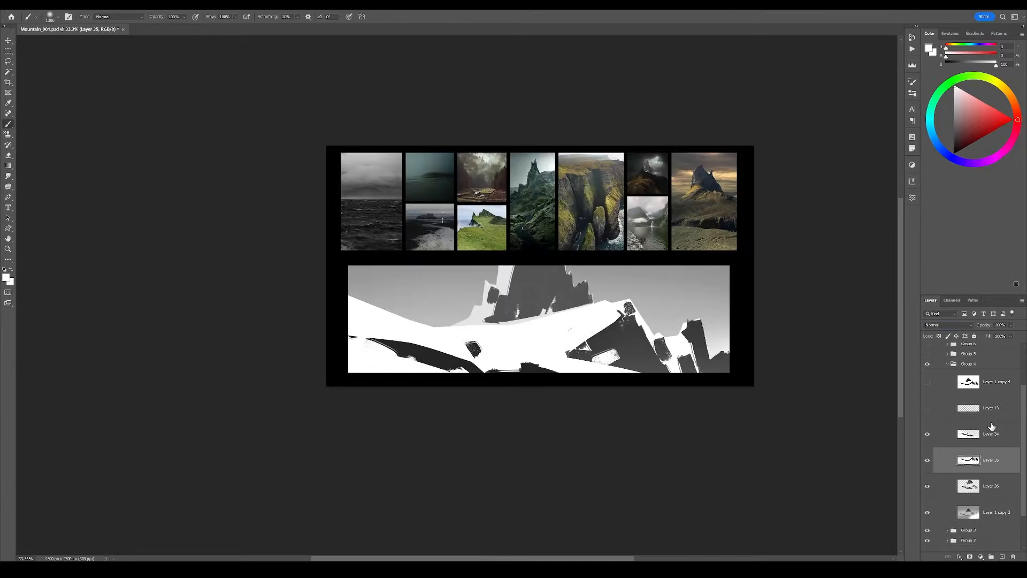
# Use Levels on Layer 34 to turn the foreground slope's white areas light gray
pyautogui.click(992, 432)
pyautogui.hotkey('ctrl', 'l')
pyautogui.moveTo(311, 188); pyautogui.dragTo(288, 190)
pyautogui.moveTo(210, 154); pyautogui.dragTo(230, 159)
pyautogui.click(348, 79)
pyautogui.press('b')
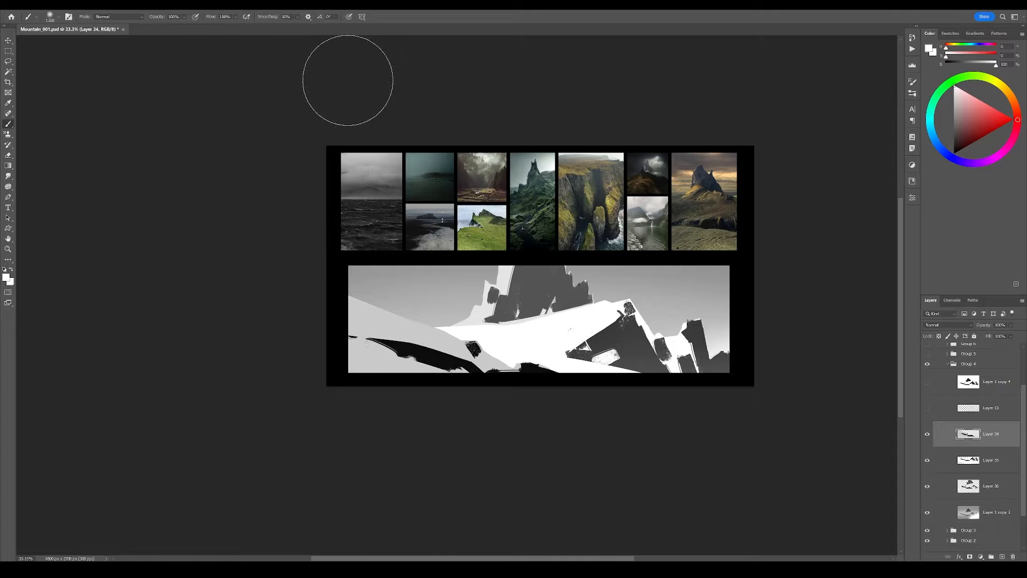
# Add a new layer clipped to Layer 35 and brush soft gray shading across the middle ridge
pyautogui.click(992, 460)
pyautogui.hotkey('ctrl', 'shift', 'alt', 'n')
pyautogui.hotkey('ctrl', 'shift', 'h')
pyautogui.moveTo(593, 342); pyautogui.dragTo(280, 371)
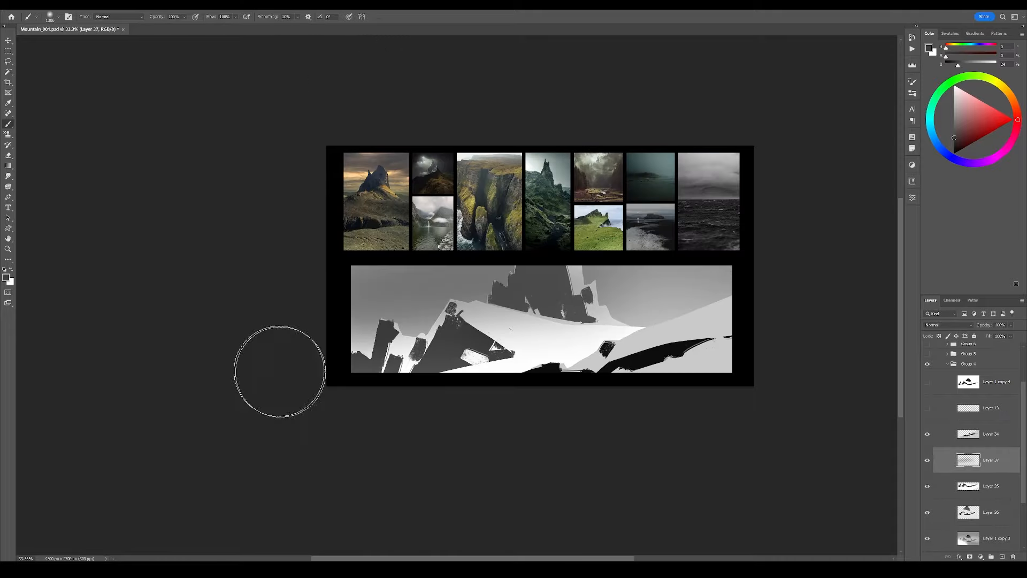
pyautogui.hotkey('ctrl', 'alt', 'g')
pyautogui.moveTo(589, 321); pyautogui.dragTo(268, 353)
pyautogui.keyDown('alt'); pyautogui.click(567, 342); pyautogui.keyUp('alt')
pyautogui.moveTo(567, 353); pyautogui.dragTo(434, 362)
pyautogui.hotkey('shift', 'alt', 'k')
pyautogui.hotkey('ctrl', 'shift', 'h')
# Partly erase the middle ridge's shading with a textured eraser brush
pyautogui.press('e')
pyautogui.rightClick(632, 277)
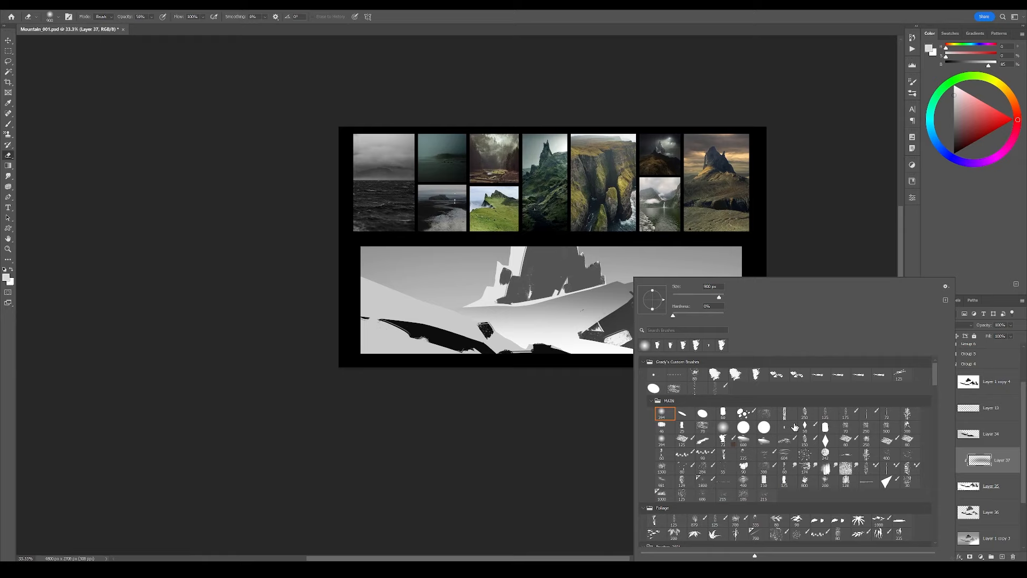
pyautogui.click(846, 470)
pyautogui.moveTo(661, 294); pyautogui.dragTo(460, 321)
pyautogui.moveTo(626, 300); pyautogui.dragTo(469, 318)
pyautogui.hotkey('ctrl', 'shift', 'h')
# Hide Layer 36 and paint the leftover dark peak out of Layer 1 copy 3 with the Brush and Mixer Brush
pyautogui.click(992, 512)
pyautogui.moveTo(893, 521); pyautogui.dragTo(887, 491)
pyautogui.press('b')
pyautogui.click(927, 512)
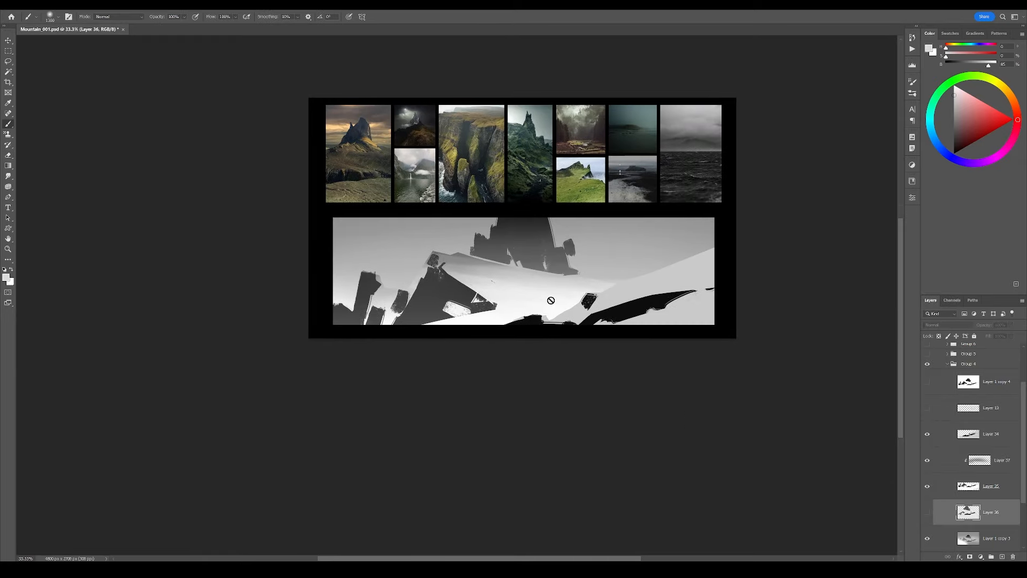
pyautogui.click(995, 538)
pyautogui.moveTo(546, 222); pyautogui.dragTo(476, 223)
pyautogui.rightClick(475, 243)
pyautogui.click(701, 428)
pyautogui.click(720, 427)
pyautogui.moveTo(551, 230); pyautogui.dragTo(453, 231)
pyautogui.moveTo(570, 256); pyautogui.dragTo(476, 249)
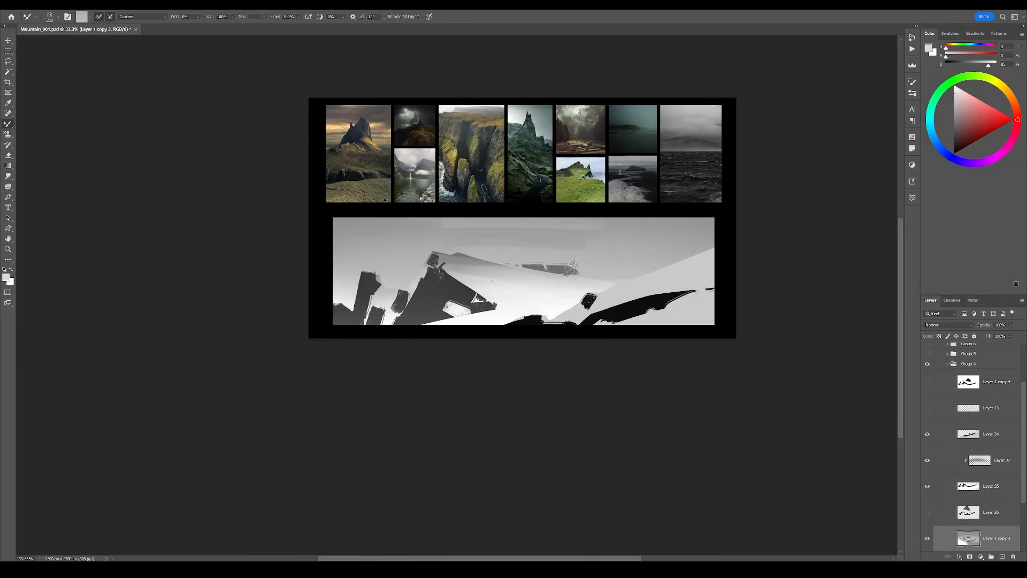
# Show Layer 36 again and repaint the background peak's silhouette with a sampled gray
pyautogui.click(927, 512)
pyautogui.click(992, 512)
pyautogui.rightClick(546, 241)
pyautogui.click(681, 373)
pyautogui.keyDown('alt'); pyautogui.click(535, 257); pyautogui.keyUp('alt')
pyautogui.moveTo(547, 263); pyautogui.dragTo(573, 272)
pyautogui.hotkey('ctrl', 'shift', 'h')
pyautogui.moveTo(564, 406)
pyautogui.mouseDown()
pyautogui.moveTo(499, 428)
pyautogui.moveTo(591, 452)
pyautogui.mouseUp()
# Lock the transparency of Layer 36 and stroke the background peak with a textured brush
pyautogui.click(939, 335)
pyautogui.rightClick(629, 277)
pyautogui.click(762, 409)
pyautogui.moveTo(521, 267); pyautogui.dragTo(506, 284)
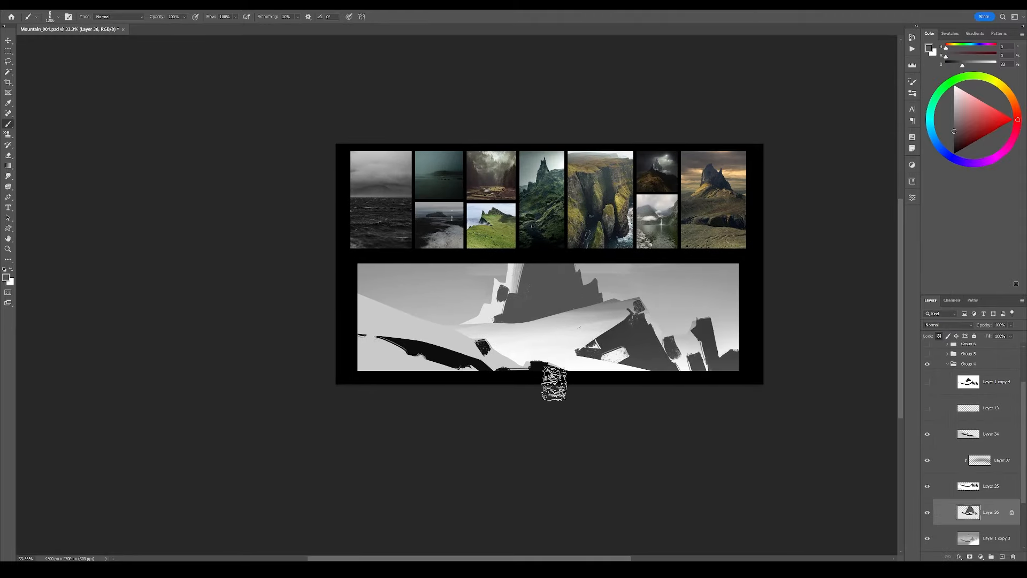
# Merge the clipped shading layer into the middle ridge on Layer 35
pyautogui.moveTo(554, 383); pyautogui.dragTo(367, 325)
pyautogui.click(991, 485)
pyautogui.hotkey('ctrl', 'e')
# Lasso the rocks beside the middle ridge, cut them out of Layer 35 and move them beneath it
pyautogui.press('l')
pyautogui.moveTo(460, 242)
pyautogui.mouseDown()
pyautogui.moveTo(488, 311)
pyautogui.moveTo(471, 240)
pyautogui.mouseUp()
pyautogui.hotkey('ctrl', 'shift', 'j')
pyautogui.moveTo(991, 460); pyautogui.dragTo(991, 498)
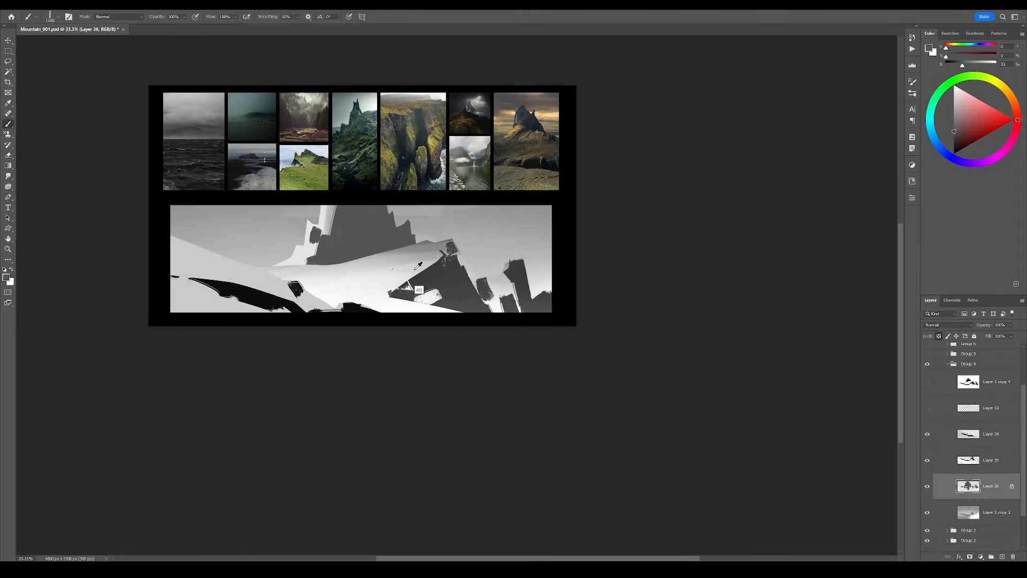
# Brush gray tones over the separated rocks on Layer 36
pyautogui.moveTo(477, 270); pyautogui.dragTo(527, 304)
pyautogui.hotkey('ctrl', 'shift', 'h')
pyautogui.moveTo(472, 449); pyautogui.dragTo(655, 441)
pyautogui.hotkey('ctrl', 'shift', 'h')
pyautogui.moveTo(689, 402); pyautogui.dragTo(652, 406)
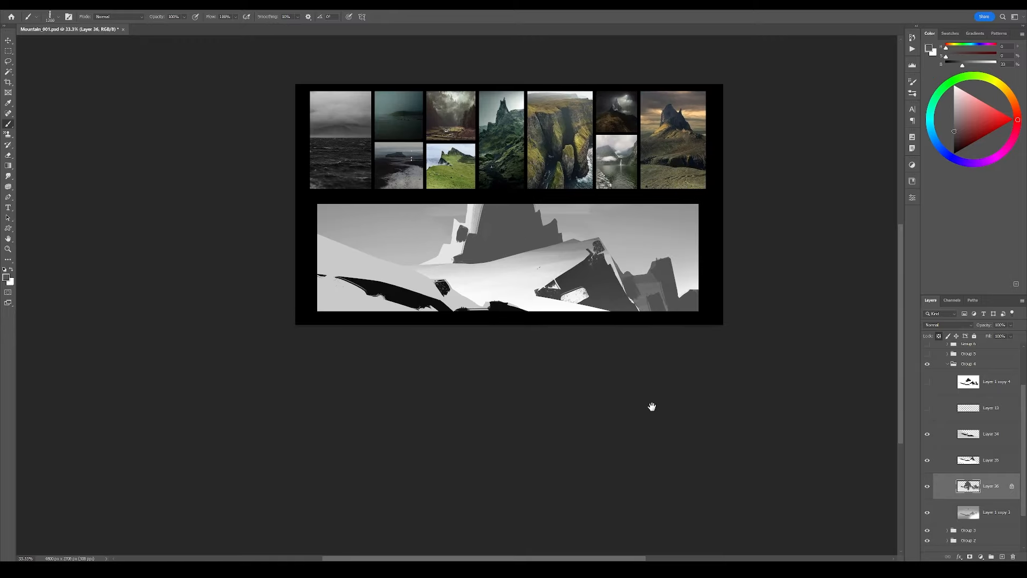
# Lock the transparency of Layer 35 and brush sampled light tones along the upper part of the middle ridge
pyautogui.click(991, 460)
pyautogui.click(939, 335)
pyautogui.keyDown('alt'); pyautogui.click(505, 297); pyautogui.keyUp('alt')
pyautogui.moveTo(587, 247)
pyautogui.mouseDown()
pyautogui.moveTo(503, 268)
pyautogui.moveTo(527, 275)
pyautogui.mouseUp()
pyautogui.moveTo(473, 359); pyautogui.dragTo(544, 364)
pyautogui.keyDown('ctrl'); pyautogui.click(716, 243); pyautogui.keyUp('ctrl')
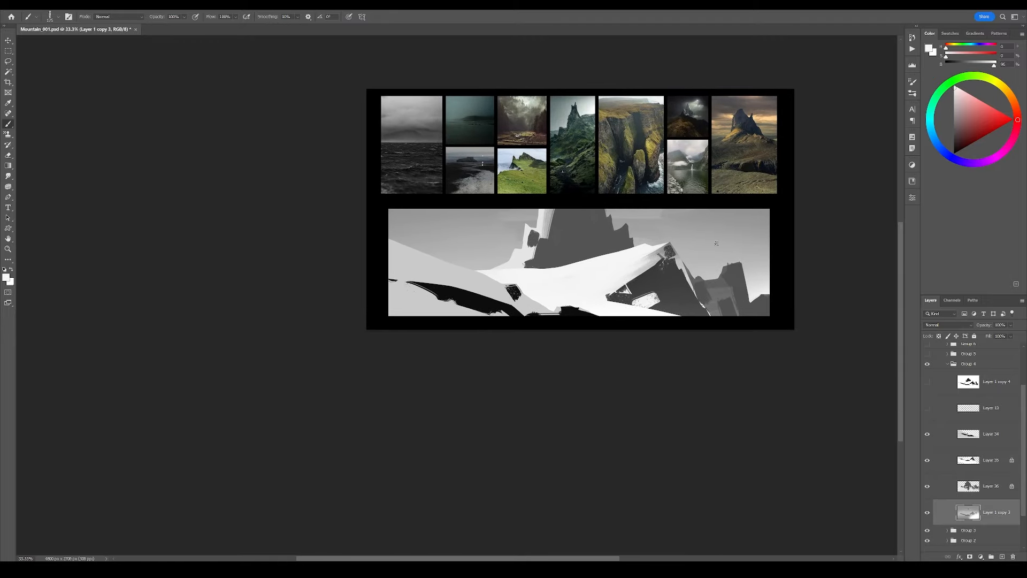
# Brush light gray cloud strokes across the sky on Layer 1 copy 3, sampling the tone from the artwork
pyautogui.press('.')
pyautogui.moveTo(636, 244); pyautogui.dragTo(768, 246)
pyautogui.hotkey('ctrl', 'z')
pyautogui.keyDown('alt'); pyautogui.click(759, 283); pyautogui.keyUp('alt')
pyautogui.moveTo(686, 245)
pyautogui.mouseDown()
pyautogui.moveTo(768, 245)
pyautogui.moveTo(632, 233)
pyautogui.mouseUp()
pyautogui.moveTo(508, 249); pyautogui.dragTo(425, 251)
pyautogui.moveTo(460, 230); pyautogui.dragTo(391, 221)
pyautogui.moveTo(390, 219); pyautogui.dragTo(511, 217)
pyautogui.press('[')
pyautogui.press('[')
pyautogui.press('[')
pyautogui.press('[')
pyautogui.press('[')
pyautogui.press('[')
pyautogui.press('[')
pyautogui.moveTo(769, 223)
pyautogui.mouseDown()
pyautogui.moveTo(710, 222)
pyautogui.moveTo(761, 253)
pyautogui.mouseUp()
pyautogui.press('F2')
pyautogui.moveTo(591, 382); pyautogui.dragTo(548, 411)
pyautogui.press('F2')
# Fade the distant mountain and rocks on Layer 36 with a soft brush at 20% opacity in light gray
pyautogui.click(990, 486)
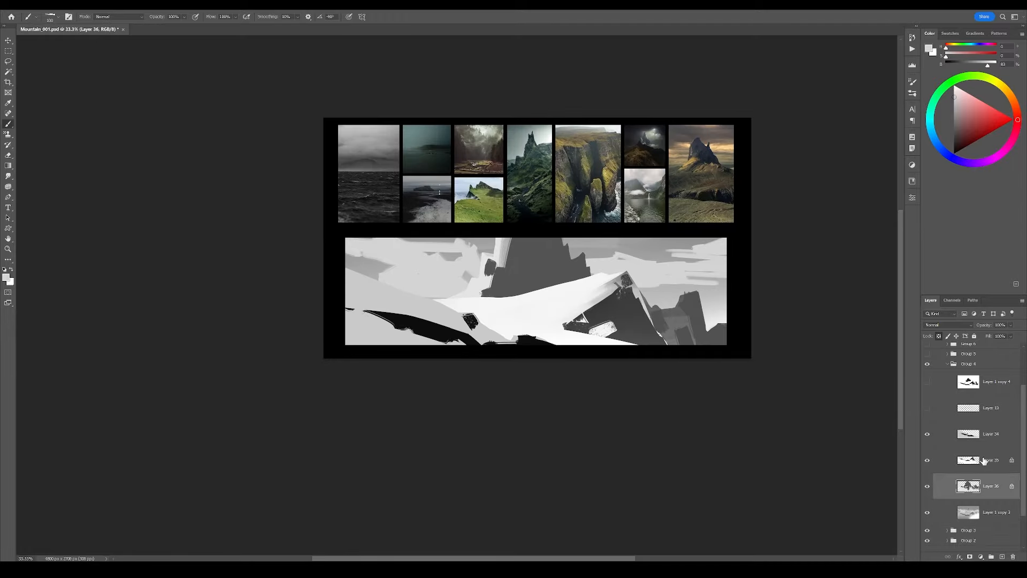
pyautogui.rightClick(663, 374)
pyautogui.click(876, 469)
pyautogui.press('2')
pyautogui.moveTo(741, 326); pyautogui.dragTo(654, 320)
pyautogui.moveTo(577, 267); pyautogui.dragTo(481, 267)
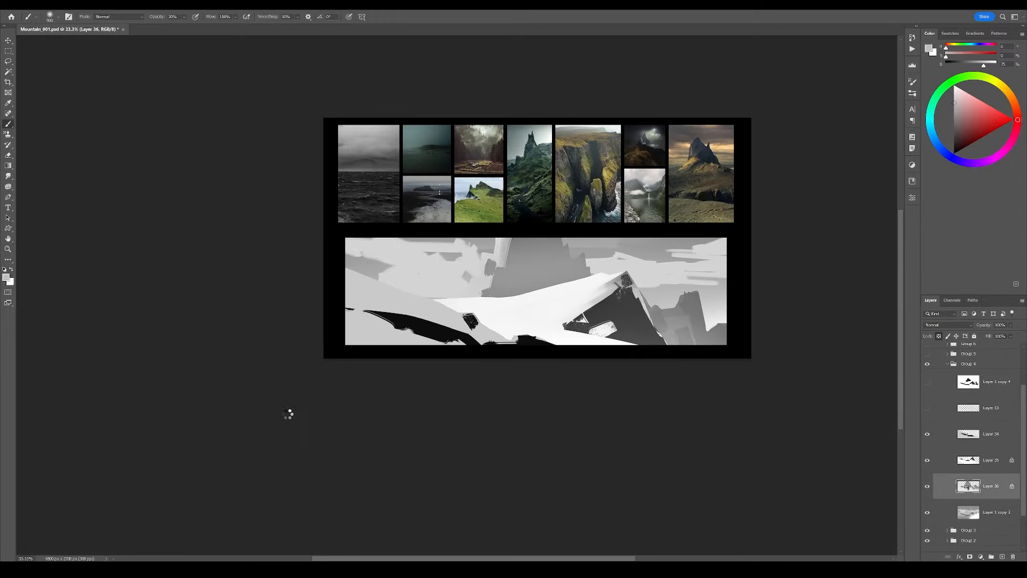
pyautogui.press('F2')
pyautogui.press('F2')
# Adjust the Levels of the sky on Layer 1 copy 3 and of the distant mountain on Layer 36
pyautogui.click(989, 512)
pyautogui.hotkey('ctrl', 'l')
pyautogui.moveTo(311, 154); pyautogui.dragTo(304, 155)
pyautogui.moveTo(210, 154); pyautogui.dragTo(233, 154)
pyautogui.press('Return')
pyautogui.click(990, 485)
pyautogui.hotkey('ctrl', 'l')
pyautogui.moveTo(303, 154); pyautogui.dragTo(307, 155)
pyautogui.press('Return')
# Shade the lower part of the middle ridge on Layer 35 with soft dark gray strokes
pyautogui.click(990, 461)
pyautogui.moveTo(541, 359); pyautogui.dragTo(660, 369)
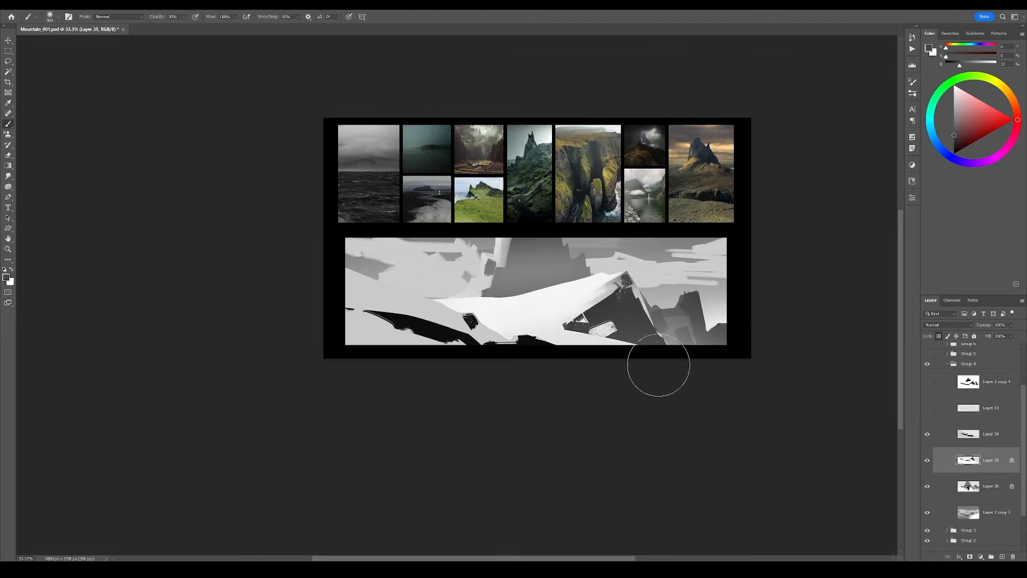
pyautogui.moveTo(605, 302); pyautogui.dragTo(463, 324)
pyautogui.press('F2')
# Add a layer clipped to Layer 34 and shade the foreground slope with a larger brush in sampled gray
pyautogui.click(989, 434)
pyautogui.moveTo(756, 399); pyautogui.dragTo(767, 389)
pyautogui.moveTo(711, 353)
pyautogui.mouseDown()
pyautogui.moveTo(599, 334)
pyautogui.moveTo(858, 259)
pyautogui.moveTo(575, 362)
pyautogui.mouseUp()
pyautogui.press('F2')
pyautogui.press('F2')
pyautogui.hotkey('ctrl', 'z')
pyautogui.rightClick(644, 385)
pyautogui.doubleClick(856, 469)
pyautogui.click(1002, 557)
pyautogui.hotkey('ctrl', 'alt', 'g')
pyautogui.press(']')
pyautogui.press(']')
pyautogui.press(']')
pyautogui.press(']')
pyautogui.press(']')
pyautogui.press(']')
pyautogui.press(']')
pyautogui.press(']')
pyautogui.press(']')
pyautogui.keyDown('alt'); pyautogui.click(656, 319); pyautogui.keyUp('alt')
pyautogui.press('F2')
pyautogui.moveTo(558, 422)
pyautogui.mouseDown()
pyautogui.moveTo(553, 415)
pyautogui.moveTo(562, 426)
pyautogui.mouseUp()
# Brush sampled gray tones over the snowy slope of the middle ridge on Layer 35
pyautogui.click(989, 486)
pyautogui.keyDown('alt'); pyautogui.click(595, 277); pyautogui.keyUp('alt')
pyautogui.keyDown('alt'); pyautogui.click(723, 320); pyautogui.keyUp('alt')
pyautogui.moveTo(642, 272); pyautogui.dragTo(503, 302)
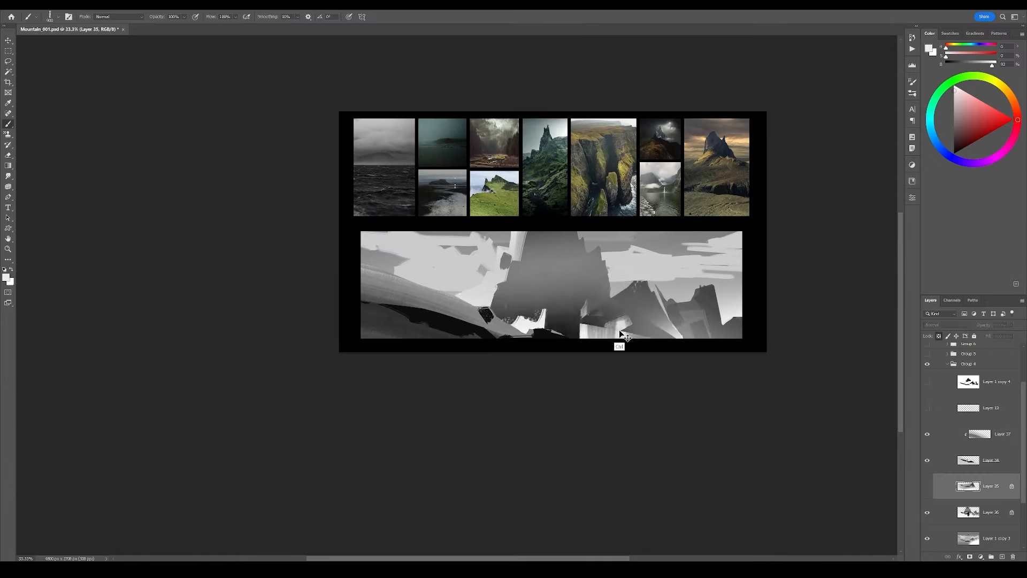
pyautogui.hotkey('ctrl', 'z')
# Draw a light custom shape on a new layer clipped to Layer 35 and distort it along the ridge slope
pyautogui.press('u')
pyautogui.rightClick(561, 461)
pyautogui.doubleClick(755, 356)
pyautogui.moveTo(430, 265)
pyautogui.mouseDown()
pyautogui.moveTo(636, 344)
pyautogui.moveTo(669, 371)
pyautogui.mouseUp()
pyautogui.click(1002, 557)
pyautogui.hotkey('ctrl', 'alt', 'g')
pyautogui.hotkey('ctrl', 't')
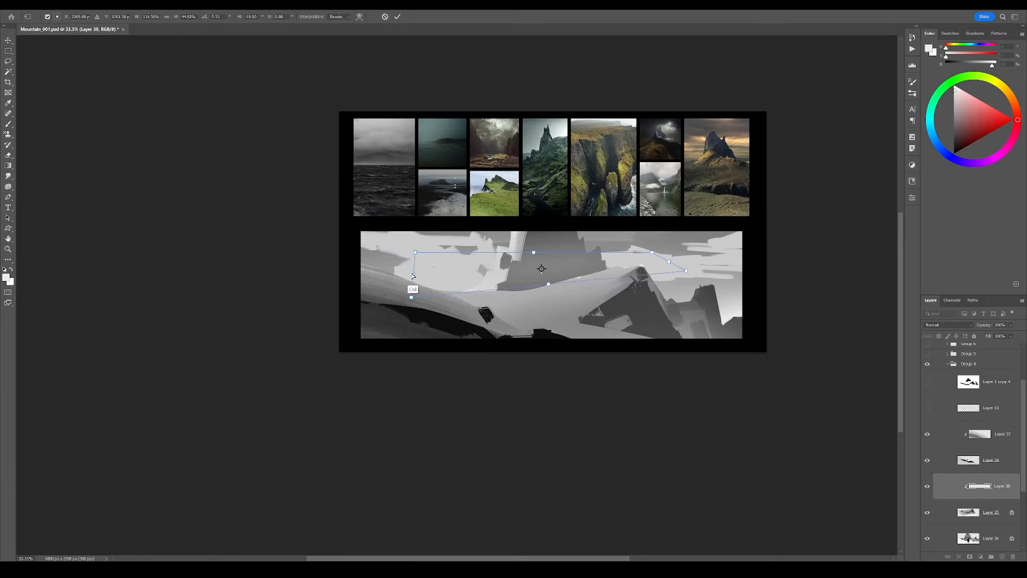
pyautogui.moveTo(413, 291); pyautogui.dragTo(400, 337)
pyautogui.press('Return')
# Transform the light shape again to fit the middle ridge and erase its excess near the lower slope
pyautogui.hotkey('ctrl', 't')
pyautogui.moveTo(615, 416); pyautogui.dragTo(825, 489)
pyautogui.moveTo(690, 409)
pyautogui.mouseDown()
pyautogui.moveTo(754, 400)
pyautogui.moveTo(689, 400)
pyautogui.mouseUp()
pyautogui.press('Return')
pyautogui.press('F2')
pyautogui.press('e')
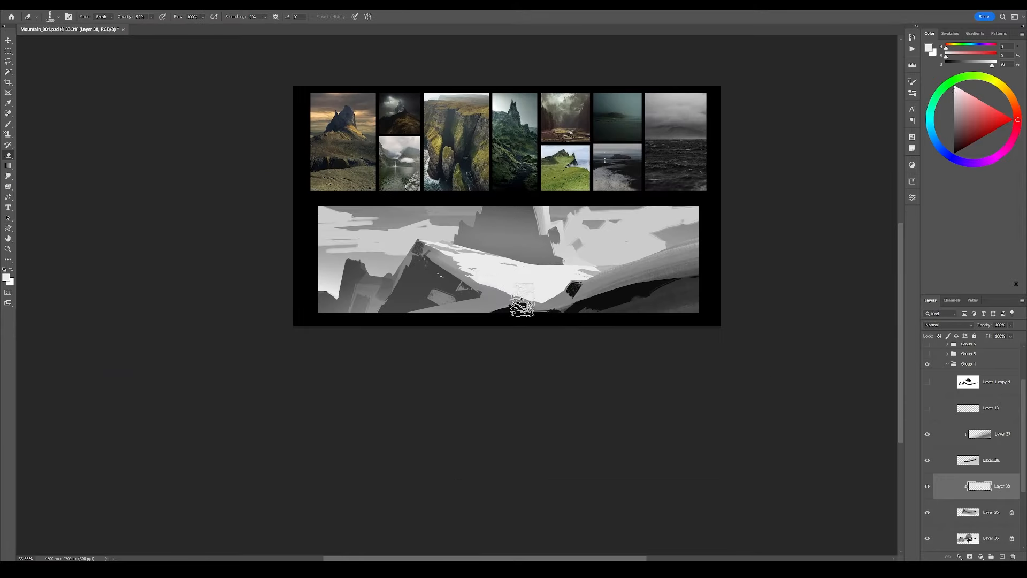
pyautogui.moveTo(523, 310); pyautogui.dragTo(586, 281)
pyautogui.moveTo(649, 419); pyautogui.dragTo(674, 428)
# Cover the light patch beside the distant mountain's peak on Layer 36 with sampled mountain gray
pyautogui.click(991, 539)
pyautogui.press('b')
pyautogui.keyDown('alt'); pyautogui.click(552, 224); pyautogui.keyUp('alt')
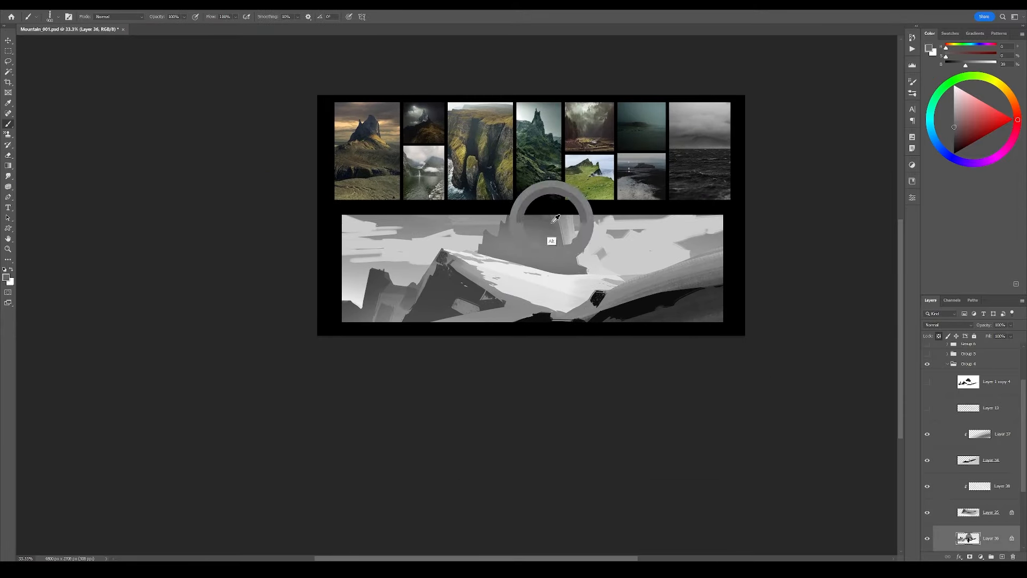
# Even out the sky on Layer 1 copy 3 with a much larger brush in sampled light tones
pyautogui.hotkey('alt', '[')
pyautogui.press(']')
pyautogui.press(']')
pyautogui.press(']')
pyautogui.press(']')
pyautogui.press(']')
pyautogui.press(']')
pyautogui.press(']')
pyautogui.keyDown('alt'); pyautogui.click(565, 264); pyautogui.keyUp('alt')
pyautogui.moveTo(487, 232)
pyautogui.mouseDown()
pyautogui.moveTo(328, 245)
pyautogui.moveTo(492, 228)
pyautogui.mouseUp()
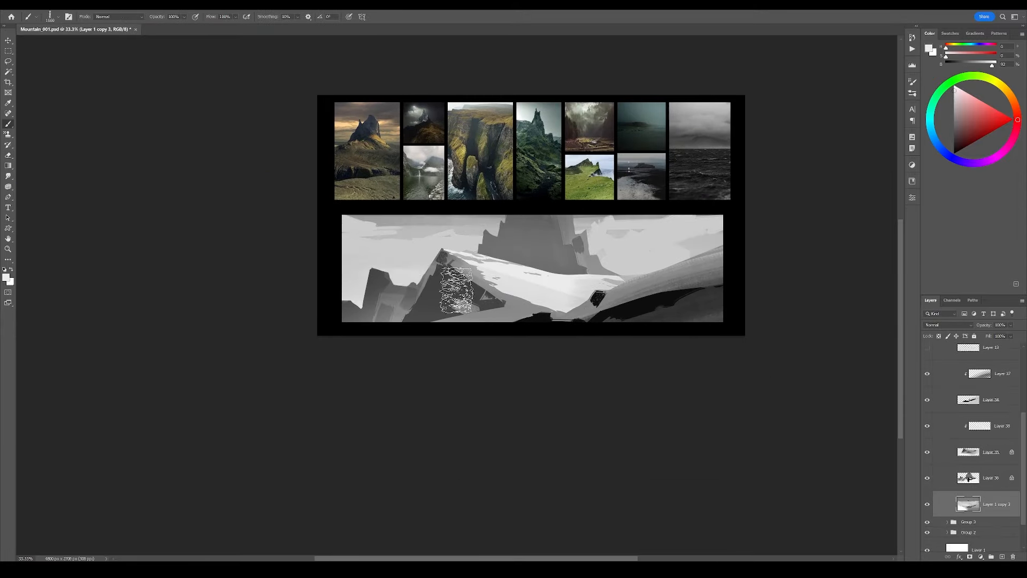
pyautogui.moveTo(423, 270); pyautogui.dragTo(350, 278)
pyautogui.moveTo(602, 259)
pyautogui.mouseDown()
pyautogui.moveTo(725, 241)
pyautogui.moveTo(583, 226)
pyautogui.mouseUp()
pyautogui.moveTo(692, 400)
pyautogui.mouseDown()
pyautogui.moveTo(671, 407)
pyautogui.moveTo(750, 470)
pyautogui.mouseUp()
pyautogui.press('F2')
# Add a new layer above the distant mountain and clip it to Layer 36
pyautogui.click(991, 452)
pyautogui.hotkey('ctrl', 'shift', 'alt', 'n')
pyautogui.hotkey('ctrl', '0')
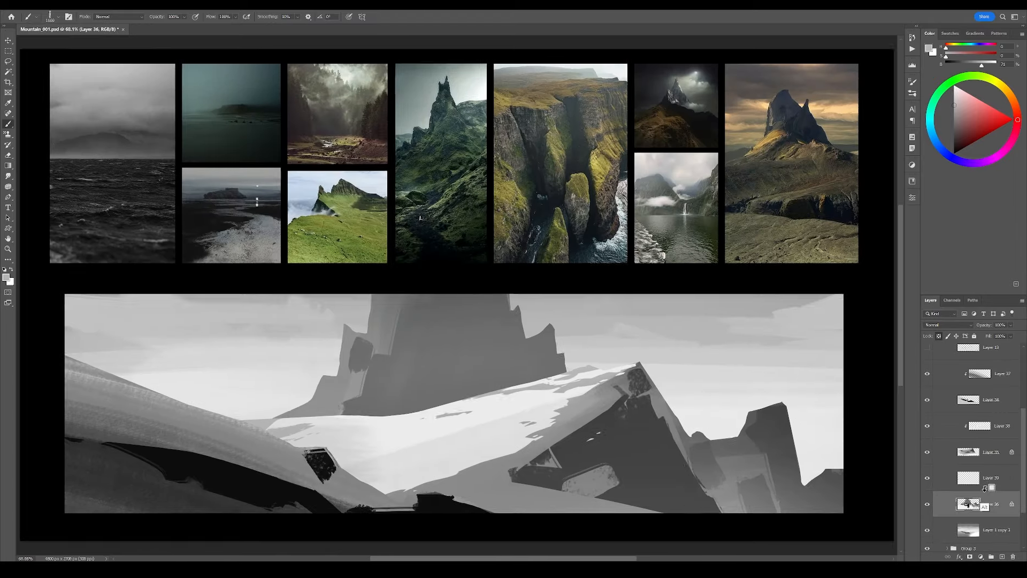
pyautogui.keyDown('alt'); pyautogui.click(990, 490); pyautogui.keyUp('alt')
# Draw a textured custom shape in sampled light gray over the distant mountain, then rotate and stretch it down the rock face
pyautogui.press('u')
pyautogui.rightClick(396, 315)
pyautogui.rightClick(410, 375)
pyautogui.click(552, 399)
pyautogui.click(1001, 478)
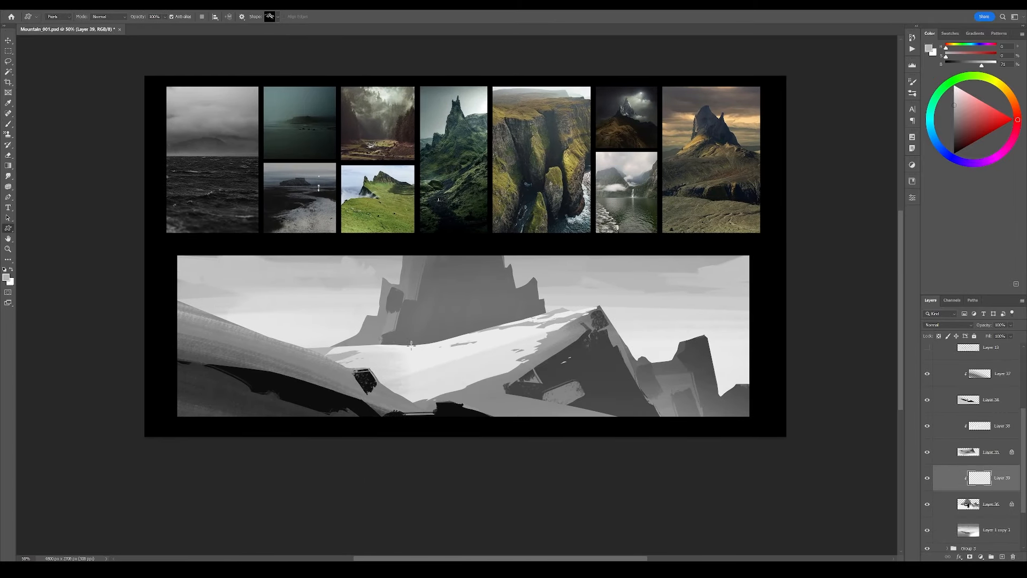
pyautogui.keyDown('alt'); pyautogui.click(410, 369); pyautogui.keyUp('alt')
pyautogui.moveTo(275, 222); pyautogui.dragTo(477, 434)
pyautogui.hotkey('ctrl', 't')
pyautogui.moveTo(477, 215); pyautogui.dragTo(392, 177)
pyautogui.moveTo(484, 314); pyautogui.dragTo(481, 340)
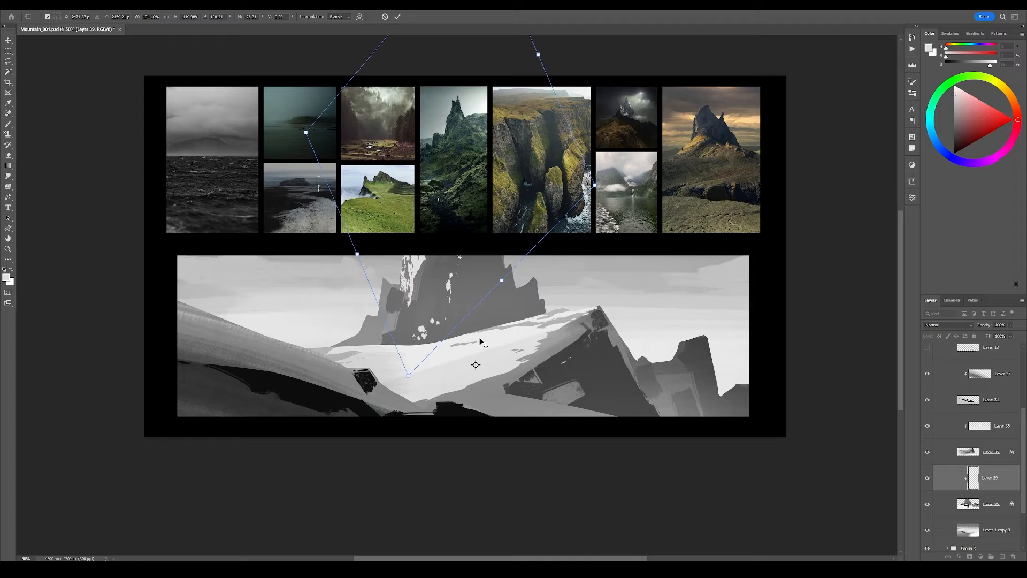
pyautogui.press('Return')
# Duplicate the light rock texture across the distant mountain's shoulder and merge the copies into one clipped layer
pyautogui.press('v')
pyautogui.moveTo(360, 379); pyautogui.dragTo(440, 381)
pyautogui.moveTo(440, 382); pyautogui.dragTo(348, 423)
pyautogui.hotkey('ctrl', 't')
pyautogui.press('Return')
pyautogui.keyDown('shift'); pyautogui.click(989, 528); pyautogui.keyUp('shift')
pyautogui.hotkey('ctrl', 'e')
# Soften the merged light rock texture on the distant mountain with the Eraser, varying its size
pyautogui.press('e')
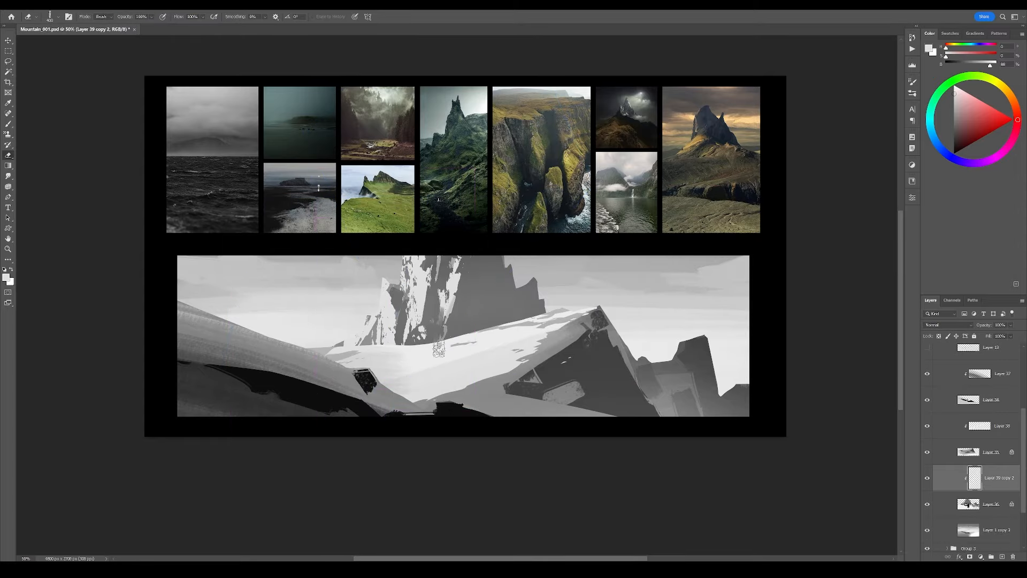
pyautogui.press('[')
pyautogui.press('[')
pyautogui.press('[')
pyautogui.press('[')
pyautogui.press('[')
pyautogui.press('[')
pyautogui.press(']')
pyautogui.press(']')
pyautogui.press(']')
pyautogui.press(']')
pyautogui.press(']')
pyautogui.press(']')
pyautogui.press(']')
pyautogui.press(']')
pyautogui.press(']')
pyautogui.press(']')
pyautogui.press(']')
pyautogui.press(']')
pyautogui.press(']')
pyautogui.press(']')
pyautogui.press(']')
pyautogui.press(']')
pyautogui.press(']')
pyautogui.press(']')
pyautogui.press(']')
pyautogui.press(']')
pyautogui.click(423, 308)
pyautogui.press('F2')
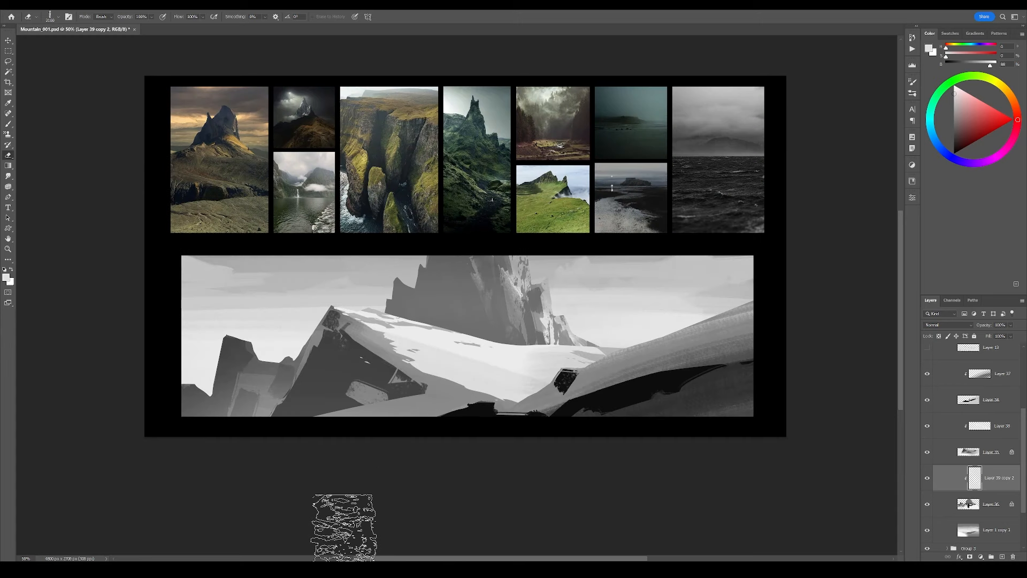
# Brush mid-gray over the distant mountain's light rock texture to tone it down
pyautogui.press('b')
pyautogui.moveTo(640, 426); pyautogui.dragTo(649, 417)
pyautogui.hotkey('ctrl', 'shift', 'h')
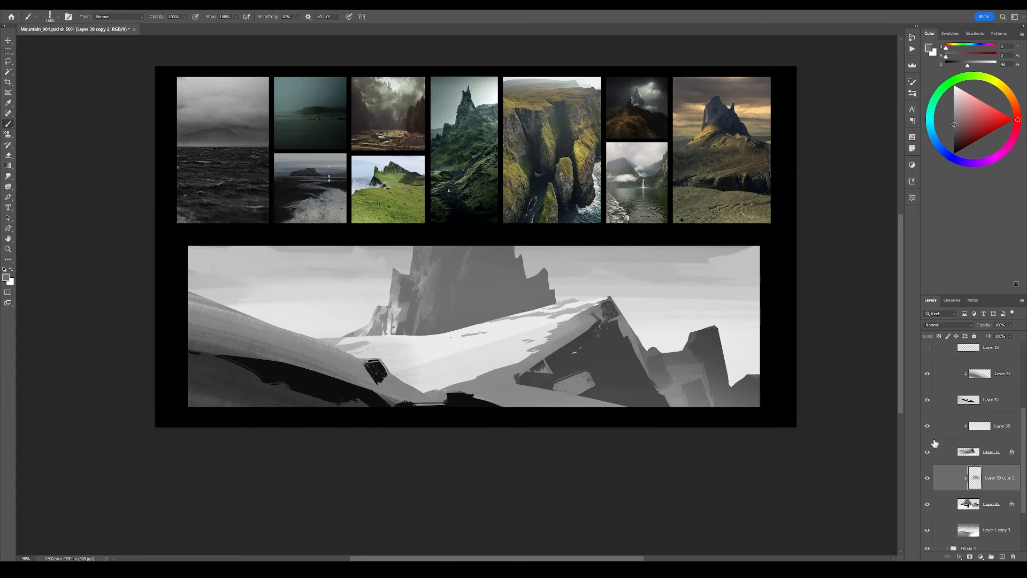
# Adjust the clipped detail layer on the midground slope with Hue/Saturation and merge it into the slope layer
pyautogui.click(1000, 426)
pyautogui.hotkey('ctrl', 'u')
pyautogui.moveTo(301, 268); pyautogui.dragTo(294, 268)
pyautogui.press('Return')
pyautogui.moveTo(489, 369); pyautogui.dragTo(527, 354)
pyautogui.hotkey('ctrl', 'e')
# Paint sampled dark gray on a new layer over the midground peak's rock face, trimmed with the Eraser, and merge it down
pyautogui.click(1003, 556)
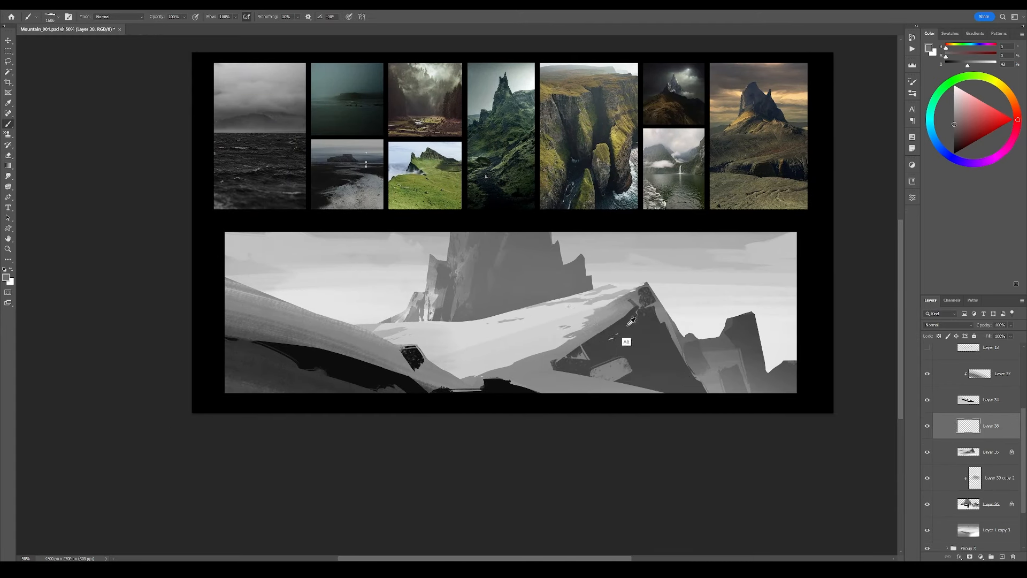
pyautogui.moveTo(592, 325); pyautogui.dragTo(564, 340)
pyautogui.press('e')
pyautogui.moveTo(597, 333)
pyautogui.mouseDown()
pyautogui.moveTo(589, 328)
pyautogui.moveTo(614, 325)
pyautogui.mouseUp()
pyautogui.hotkey('ctrl', 'shift', 'h')
pyautogui.moveTo(562, 466); pyautogui.dragTo(572, 461)
pyautogui.hotkey('ctrl', 'shift', 'h')
pyautogui.hotkey('ctrl', 'e')
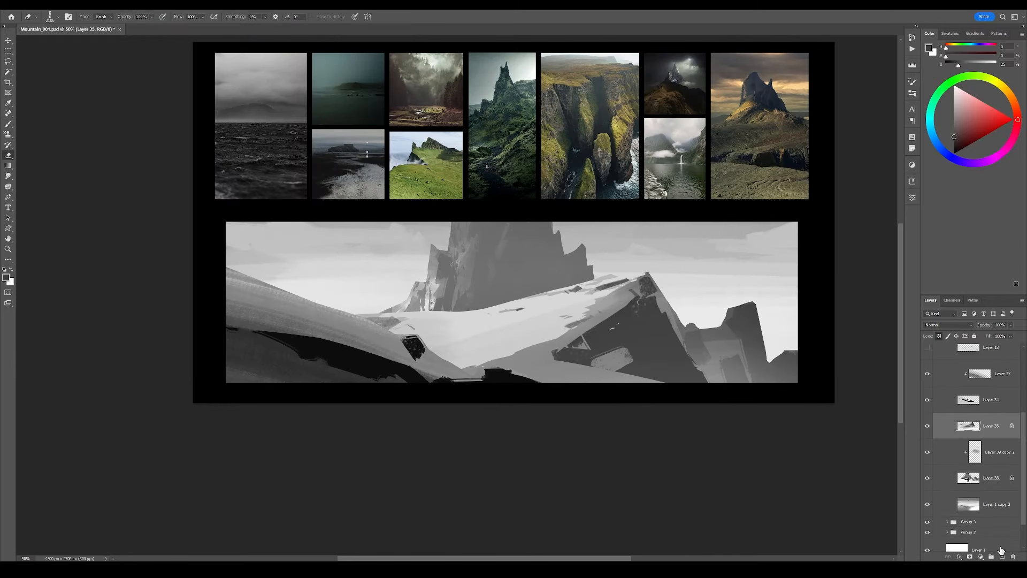
# Brush sampled grays over the midground peak's ridge and shadowed face, simplifying the lighter rock patch
pyautogui.moveTo(751, 506); pyautogui.dragTo(745, 494)
pyautogui.press('b')
pyautogui.moveTo(650, 286); pyautogui.dragTo(572, 310)
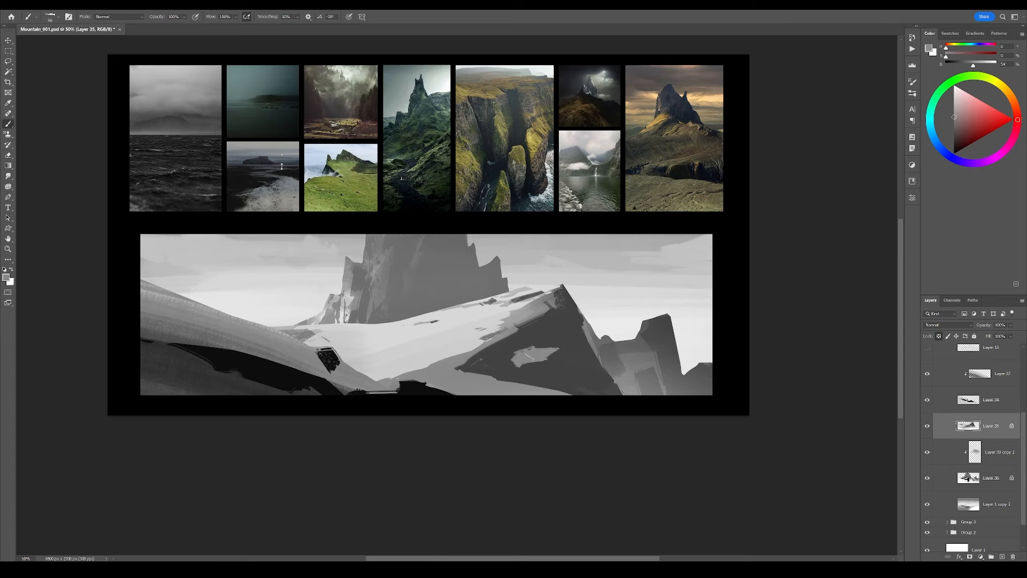
pyautogui.keyDown('alt'); pyautogui.click(559, 373); pyautogui.keyUp('alt')
pyautogui.moveTo(539, 403); pyautogui.dragTo(502, 397)
pyautogui.hotkey('ctrl', 'shift', 'h')
pyautogui.moveTo(466, 393); pyautogui.dragTo(522, 378)
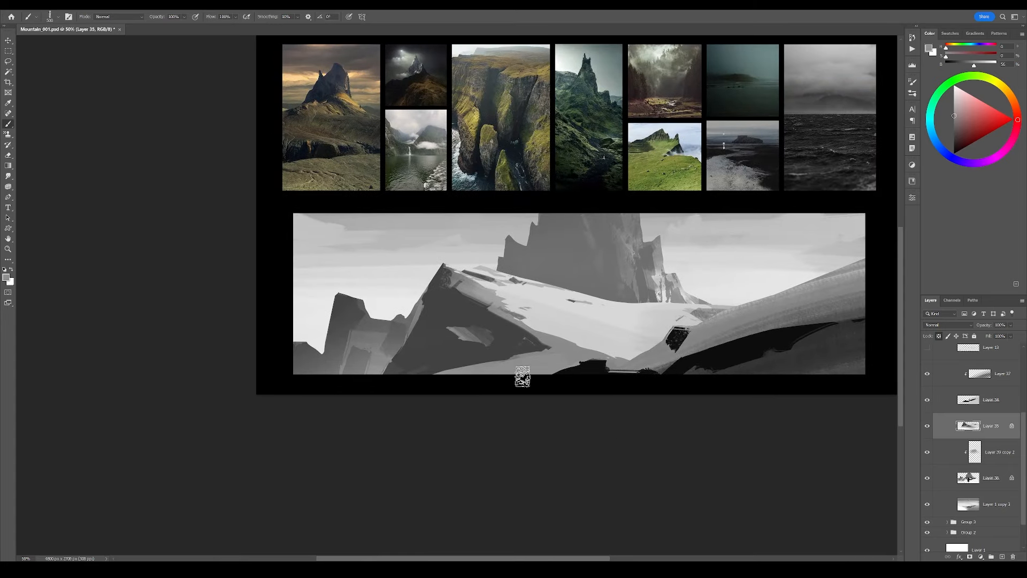
pyautogui.keyDown('alt'); pyautogui.click(458, 319); pyautogui.keyUp('alt')
pyautogui.moveTo(484, 331); pyautogui.dragTo(451, 341)
# Lasso the area between the midground peak and the far rocks on the distant mountain layer
pyautogui.moveTo(357, 438); pyautogui.dragTo(347, 438)
pyautogui.keyDown('ctrl'); pyautogui.click(387, 334); pyautogui.keyUp('ctrl')
pyautogui.press('l')
pyautogui.hotkey('ctrl', '+')
pyautogui.moveTo(287, 314); pyautogui.dragTo(231, 435)
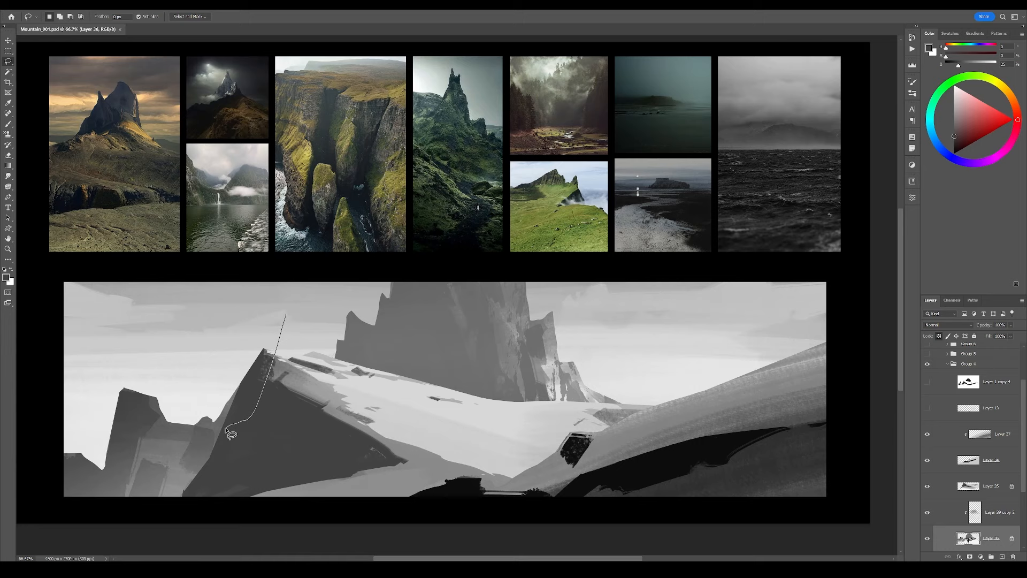
pyautogui.hotkey('ctrl', 'shift', 'h')
pyautogui.keyDown('alt'); pyautogui.click(546, 513); pyautogui.keyUp('alt')
pyautogui.moveTo(546, 512); pyautogui.dragTo(585, 410)
pyautogui.keyDown('alt'); pyautogui.click(584, 465); pyautogui.keyUp('alt')
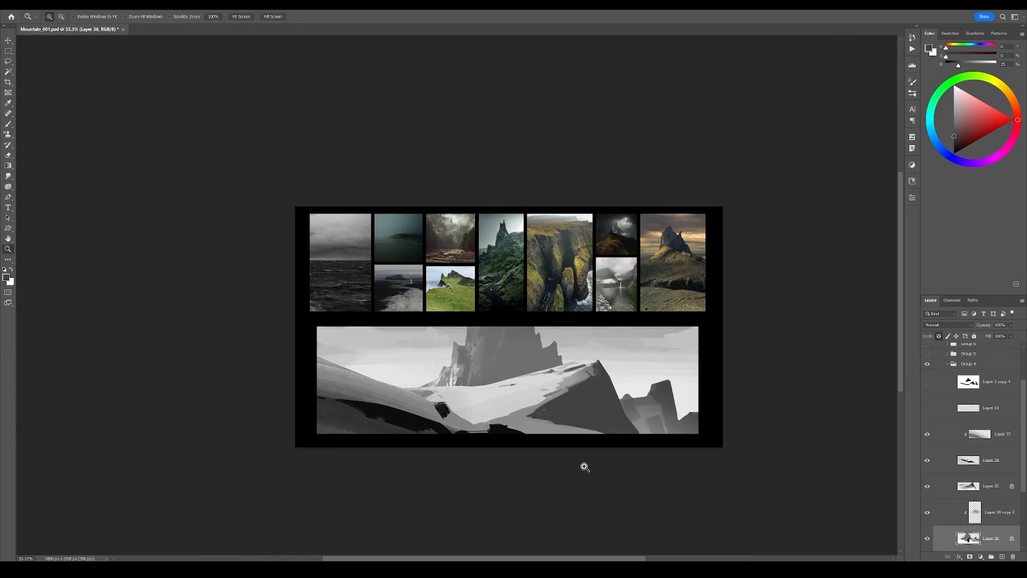
# Merge the clipped shading with the foreground slope layer and shift the foreground slope and midground peak lower and farther apart
pyautogui.press('v')
pyautogui.click(991, 435)
pyautogui.keyDown('shift'); pyautogui.click(990, 463); pyautogui.keyUp('shift')
pyautogui.hotkey('ctrl', 'e')
pyautogui.keyDown('shift'); pyautogui.click(990, 463); pyautogui.keyUp('shift')
pyautogui.moveTo(659, 445)
pyautogui.mouseDown()
pyautogui.moveTo(683, 458)
pyautogui.moveTo(674, 484)
pyautogui.mouseUp()
pyautogui.click(944, 436)
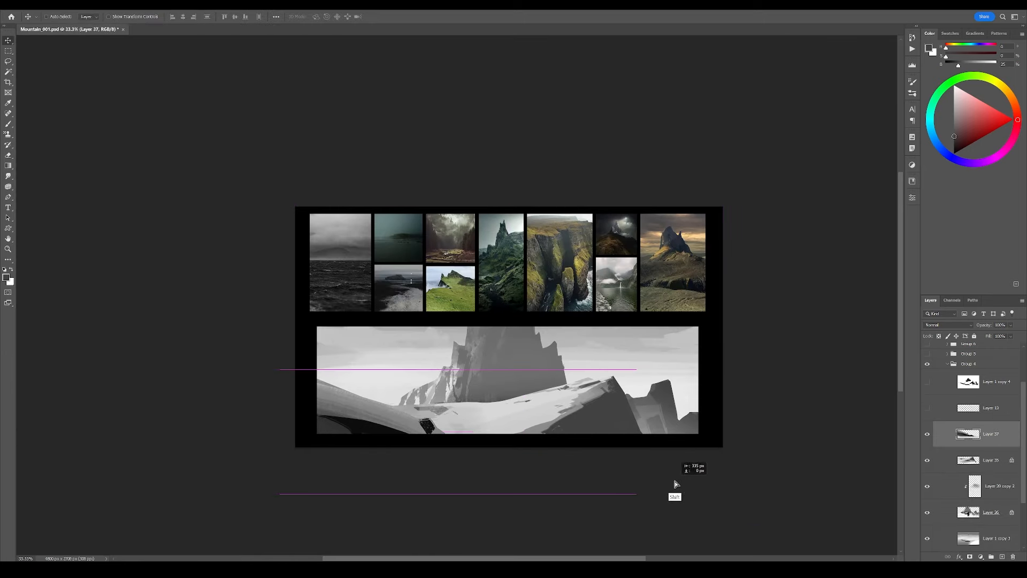
# Merge the rock texture into the distant mountain layer, then select the mountain and shift it toward the foreground slope
pyautogui.click(971, 486)
pyautogui.keyDown('shift'); pyautogui.click(968, 505); pyautogui.keyUp('shift')
pyautogui.hotkey('ctrl', 'e')
pyautogui.press('m')
pyautogui.moveTo(344, 287)
pyautogui.mouseDown()
pyautogui.moveTo(603, 463)
pyautogui.moveTo(592, 456)
pyautogui.mouseUp()
pyautogui.hotkey('ctrl', 'shift', 'h')
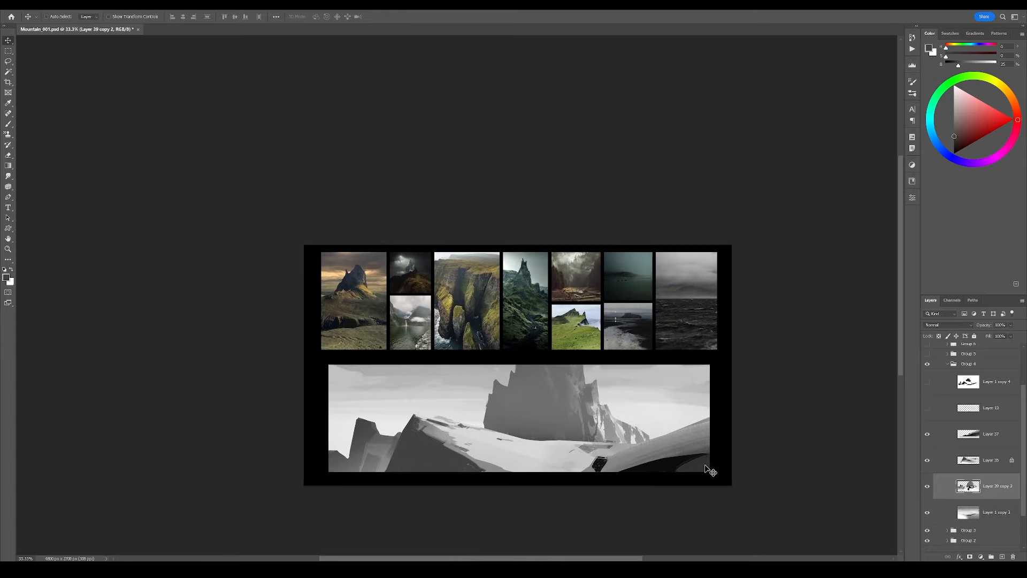
# Lasso a jagged secondary peak beside the distant mountain and fill it with light gray brushwork on a new layer
pyautogui.press('l')
pyautogui.moveTo(598, 379); pyautogui.dragTo(658, 453)
pyautogui.click(1002, 556)
pyautogui.press('b')
pyautogui.moveTo(604, 398); pyautogui.dragTo(669, 477)
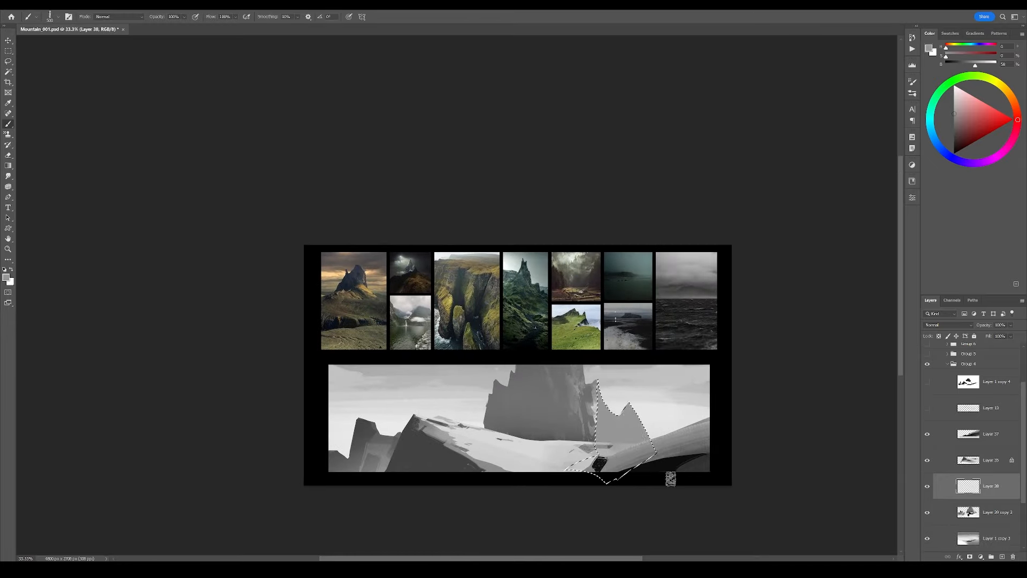
pyautogui.hotkey('ctrl', 'shift', 'h')
# Lasso another section along the light gray secondary peak and brush tone into it
pyautogui.press('l')
pyautogui.moveTo(545, 418)
pyautogui.mouseDown()
pyautogui.moveTo(598, 381)
pyautogui.moveTo(505, 456)
pyautogui.mouseUp()
pyautogui.press('b')
pyautogui.moveTo(585, 424); pyautogui.dragTo(541, 428)
# Lasso a jagged edge where the distant mountain meets the secondary peak and brush it in sampled mid-gray
pyautogui.press('l')
pyautogui.moveTo(609, 356); pyautogui.dragTo(611, 377)
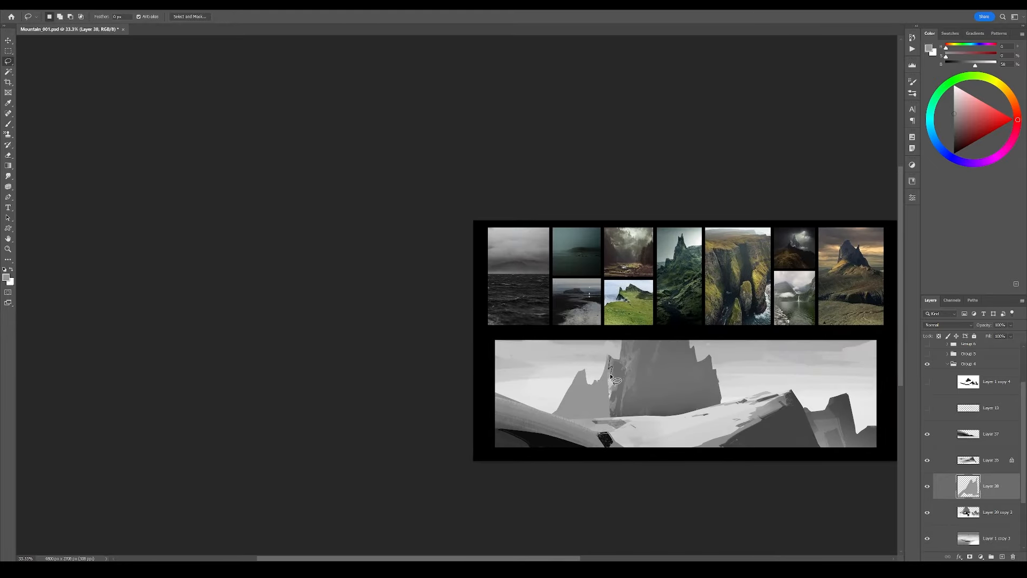
pyautogui.moveTo(603, 413); pyautogui.dragTo(641, 407)
pyautogui.press('b')
pyautogui.keyDown('alt'); pyautogui.click(640, 405); pyautogui.keyUp('alt')
pyautogui.moveTo(615, 374); pyautogui.dragTo(573, 396)
pyautogui.hotkey('ctrl', 'shift', 'h')
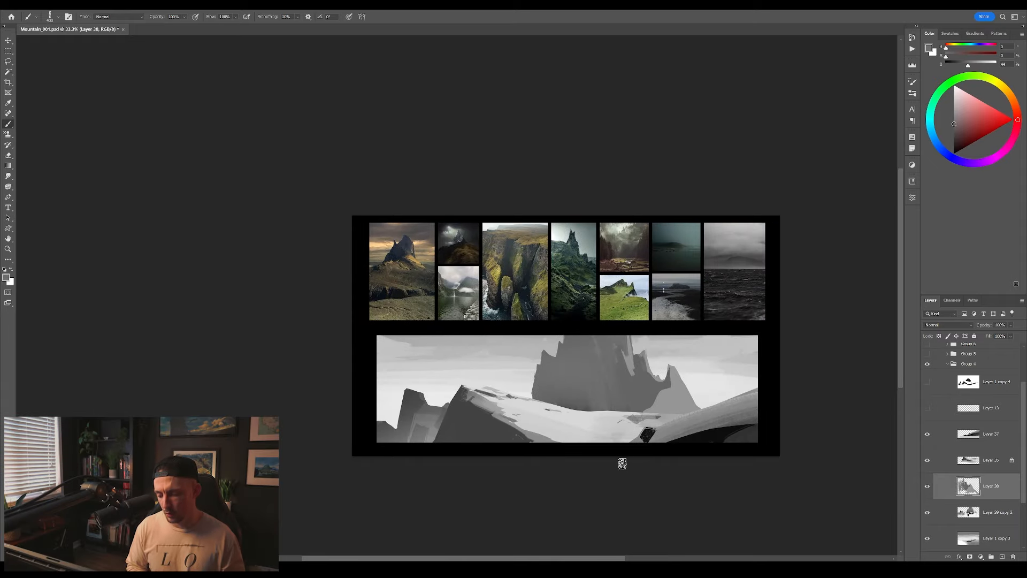
pyautogui.hotkey('ctrl', 'shift', 'h')
pyautogui.moveTo(581, 415); pyautogui.dragTo(681, 397)
# Darken the foreground slope layer with Levels by setting the output white level to 181
pyautogui.moveTo(763, 456); pyautogui.dragTo(603, 494)
pyautogui.click(987, 438)
pyautogui.hotkey('ctrl', 'l')
pyautogui.moveTo(312, 188); pyautogui.dragTo(282, 189)
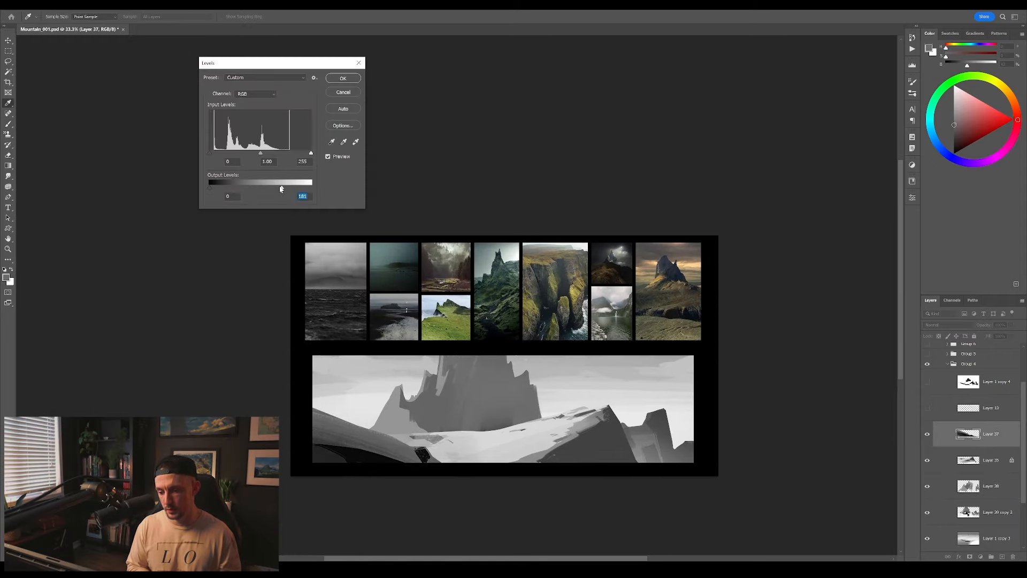
pyautogui.press('Return')
pyautogui.moveTo(629, 456); pyautogui.dragTo(649, 403)
# Compare the secondary peak layer on and off, then merge it into the distant mountain layer
pyautogui.click(987, 486)
pyautogui.click(928, 487)
pyautogui.hotkey('ctrl', 'e')
pyautogui.click(929, 489)
# Choose a different custom brush and paint sampled gray along the midground peak's snowy ridge
pyautogui.moveTo(702, 342); pyautogui.dragTo(627, 342)
pyautogui.rightClick(628, 342)
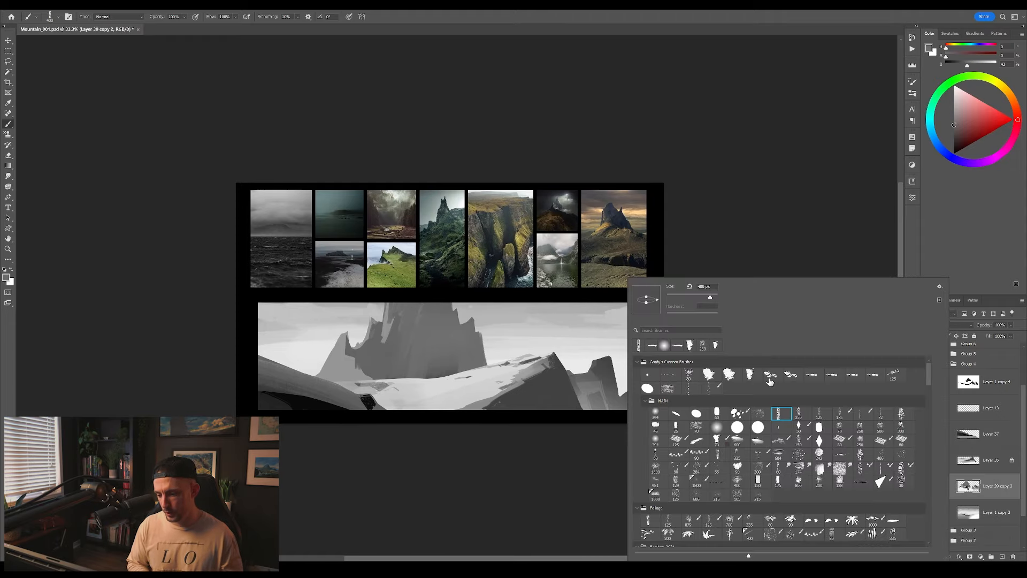
pyautogui.click(856, 378)
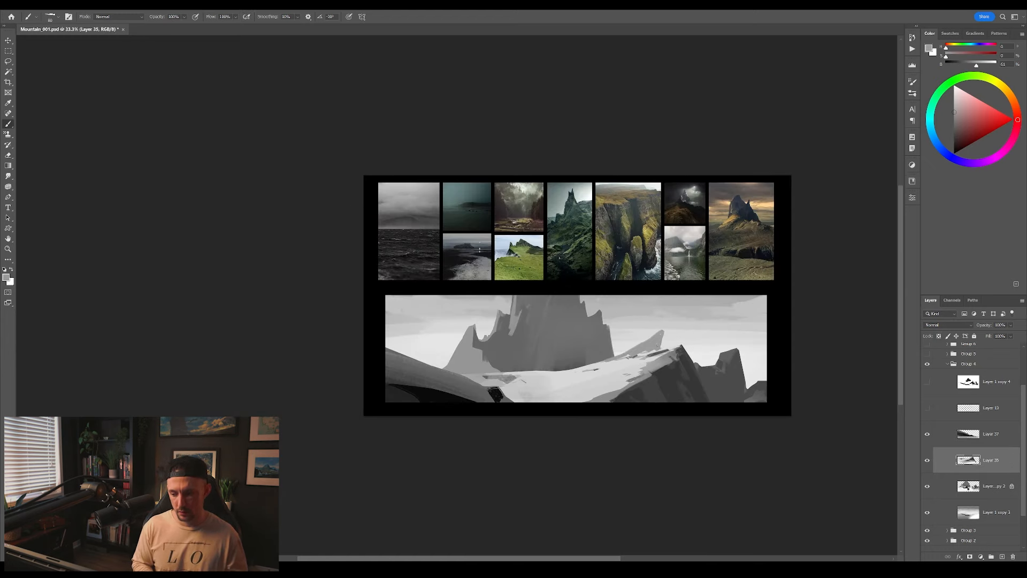
pyautogui.keyDown('alt'); pyautogui.click(676, 351); pyautogui.keyUp('alt')
pyautogui.moveTo(682, 347); pyautogui.dragTo(643, 361)
pyautogui.hotkey('ctrl', 'shift', 'h')
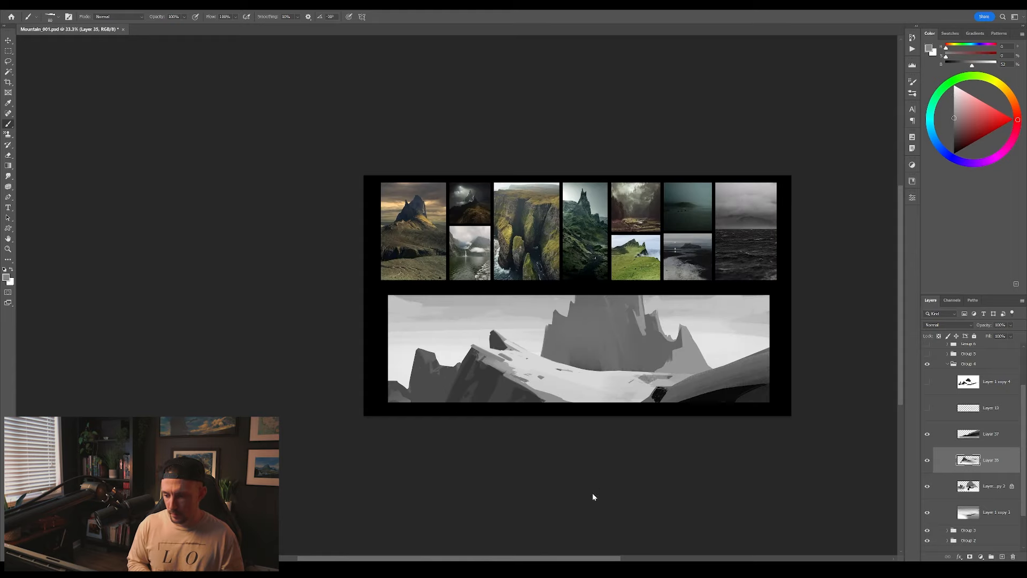
# Refine the midground peak with a new Eraser brush and sampled gray strokes, shaping a sharp tip and rock streaks in the snow
pyautogui.hotkey('ctrl', 'shift', 'h')
pyautogui.press('e')
pyautogui.rightClick(667, 342)
pyautogui.press('Return')
pyautogui.press('b')
pyautogui.keyDown('alt'); pyautogui.click(625, 362); pyautogui.keyUp('alt')
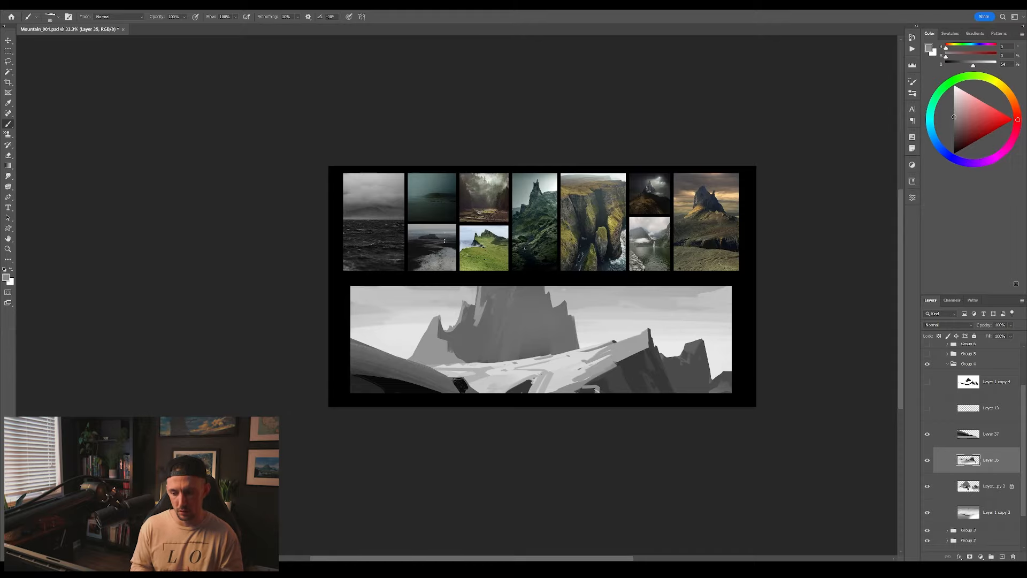
pyautogui.moveTo(596, 390); pyautogui.dragTo(580, 390)
pyautogui.hotkey('ctrl', 'shift', 'h')
# Distort the foreground slope layer with Free Transform, stretching its upper outer corner outward
pyautogui.click(991, 434)
pyautogui.scroll(3, 637, 280)
pyautogui.scroll(-3, 522, 362)
pyautogui.hotkey('ctrl', 't')
pyautogui.moveTo(704, 352); pyautogui.dragTo(759, 369)
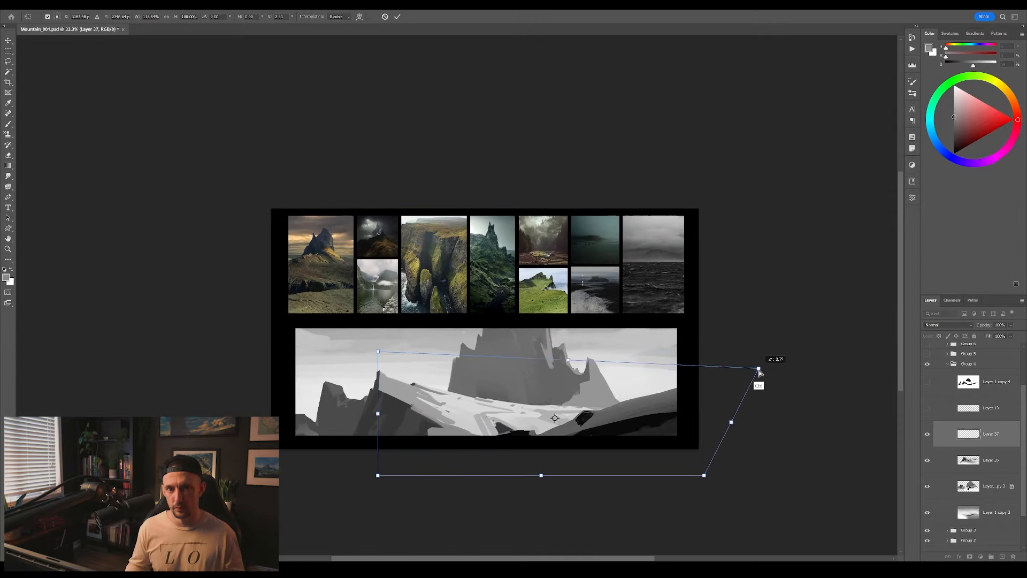
pyautogui.moveTo(647, 446); pyautogui.dragTo(692, 433)
pyautogui.press('Return')
pyautogui.hotkey('ctrl', 'shift', 'h')
pyautogui.moveTo(628, 419); pyautogui.dragTo(668, 412)
# Reshape the far rocks beside the midground peak with a Lasso selection on the distant mountain layer, then deselect
pyautogui.click(990, 485)
pyautogui.press('l')
pyautogui.moveTo(670, 373); pyautogui.dragTo(655, 407)
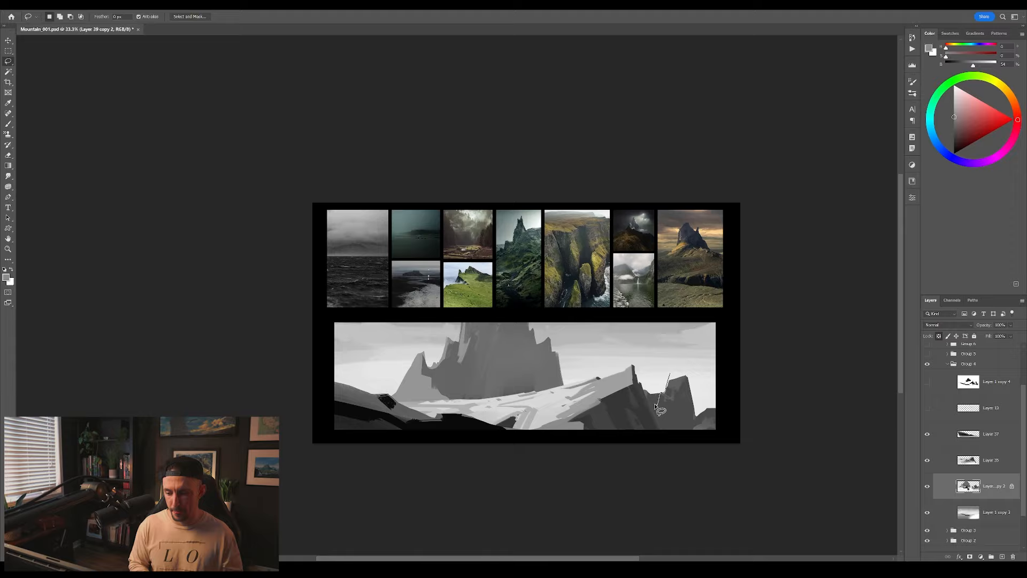
pyautogui.hotkey('ctrl', 'd')
pyautogui.hotkey('ctrl', 'shift', 'h')
pyautogui.moveTo(481, 406); pyautogui.dragTo(681, 345)
# Brush sampled light gray mist across the base of the distant mountain on a new layer with a large textured brush
pyautogui.press('b')
pyautogui.keyDown('alt'); pyautogui.click(602, 323); pyautogui.keyUp('alt')
pyautogui.rightClick(689, 279)
pyautogui.press('Return')
pyautogui.hotkey('ctrl', 'alt', 'shift', 'n')
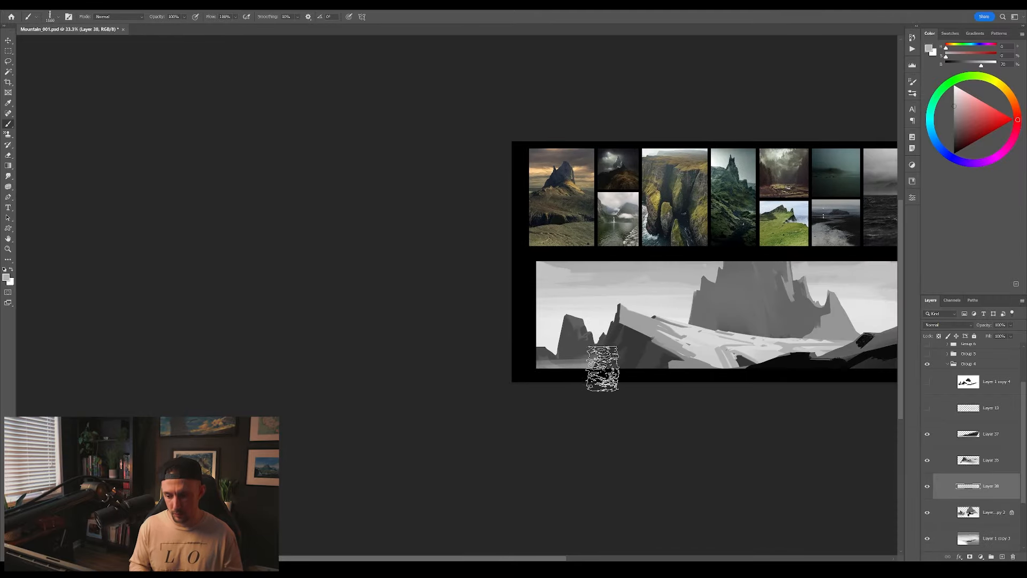
pyautogui.moveTo(571, 342); pyautogui.dragTo(791, 316)
pyautogui.rightClick(677, 362)
pyautogui.press('Return')
pyautogui.hotkey('ctrl', '-')
pyautogui.moveTo(729, 435); pyautogui.dragTo(578, 454)
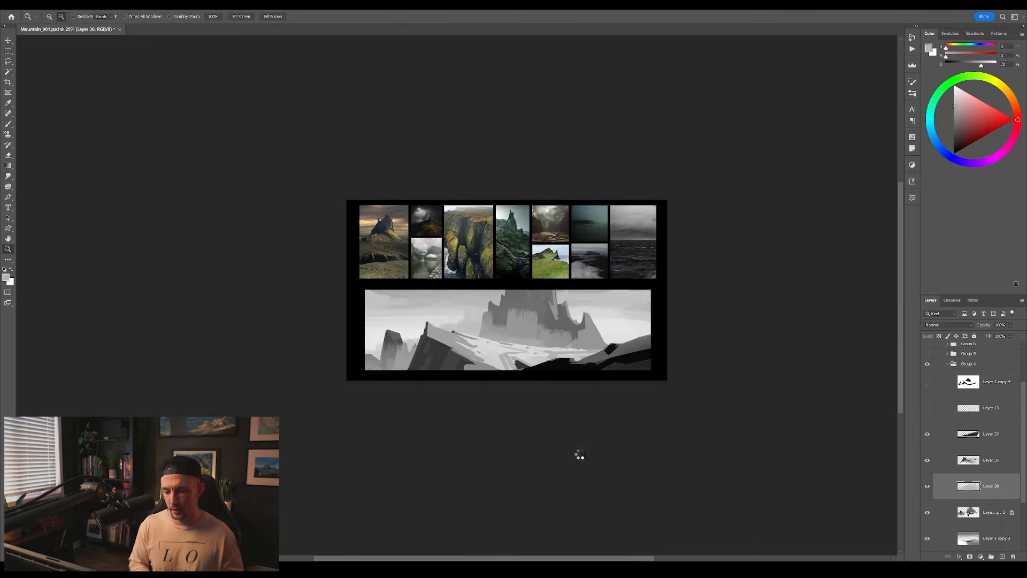
# Thin out the mist over the distant mountain with the Eraser, checking the composition mirrored
pyautogui.hotkey('ctrl', 'shift', 'h')
pyautogui.press('e')
pyautogui.moveTo(465, 320)
pyautogui.mouseDown()
pyautogui.moveTo(521, 316)
pyautogui.moveTo(481, 331)
pyautogui.mouseUp()
pyautogui.hotkey('ctrl', 'shift', 'h')
pyautogui.hotkey('ctrl', 'shift', 'h')
pyautogui.press('b')
pyautogui.keyDown('alt'); pyautogui.click(548, 332); pyautogui.keyUp('alt')
pyautogui.keyDown('alt'); pyautogui.click(548, 332); pyautogui.keyUp('alt')
pyautogui.press('e')
pyautogui.moveTo(494, 289)
pyautogui.mouseDown()
pyautogui.moveTo(512, 319)
pyautogui.moveTo(468, 366)
pyautogui.moveTo(486, 295)
pyautogui.moveTo(508, 316)
pyautogui.mouseUp()
pyautogui.hotkey('ctrl', 'shift', 'h')
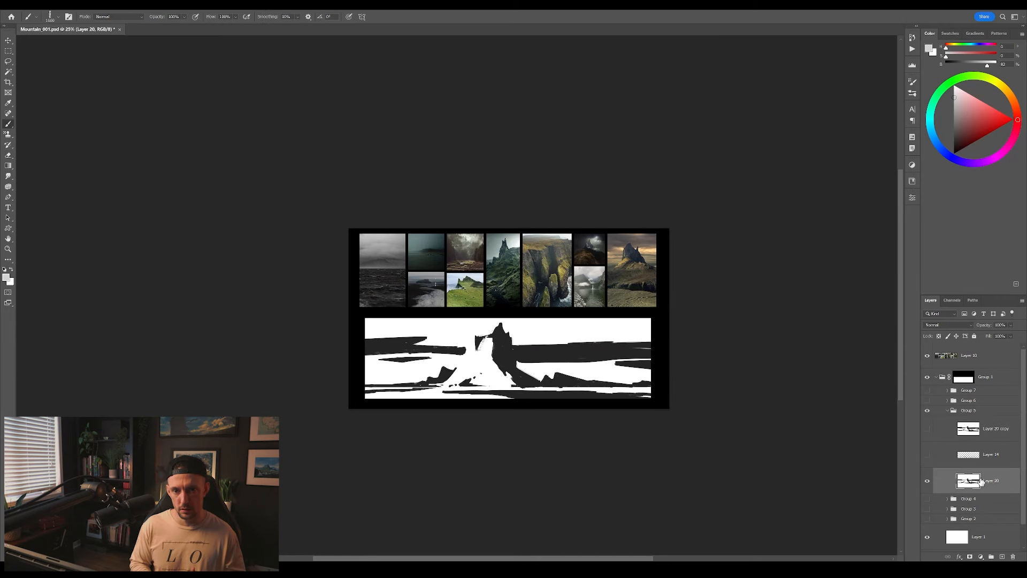
# Fill the middle band of the black-and-white sketch with dark gray, then copy its lassoed foreground strip to a new layer
pyautogui.moveTo(516, 367)
pyautogui.mouseDown()
pyautogui.moveTo(658, 367)
pyautogui.moveTo(344, 363)
pyautogui.moveTo(284, 409)
pyautogui.mouseUp()
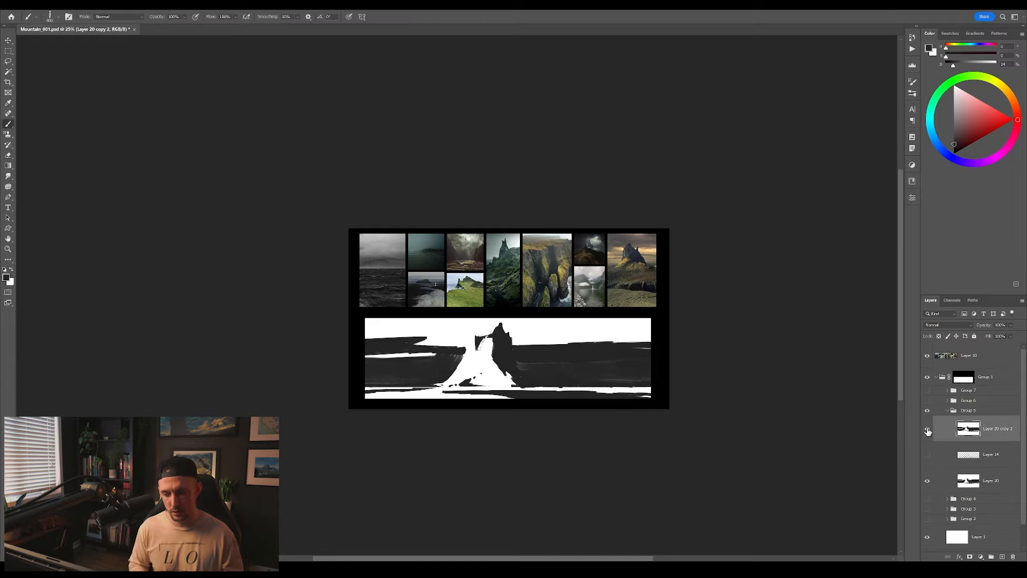
pyautogui.hotkey('ctrl', '+')
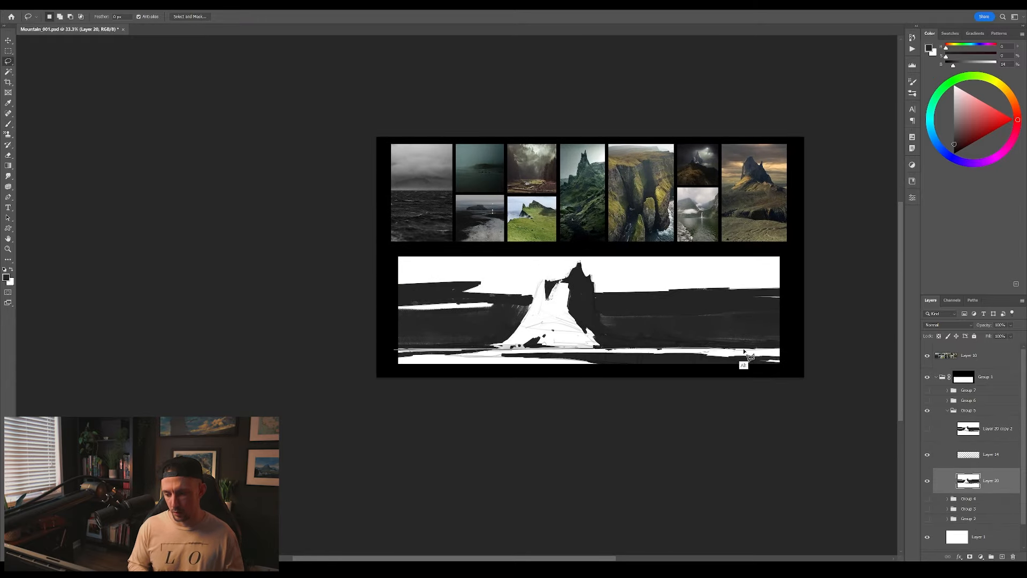
pyautogui.hotkey('ctrl', 'j')
# Lower the sketch layer's opacity to 64%, lasso the central mountain with its foothills and copy it to a new layer
pyautogui.click(991, 506)
pyautogui.keyDown('ctrl'); pyautogui.click(630, 355); pyautogui.keyUp('ctrl')
pyautogui.click(990, 428)
pyautogui.click(991, 507)
pyautogui.click(1010, 324)
pyautogui.moveTo(1018, 332); pyautogui.dragTo(1006, 332)
pyautogui.moveTo(274, 341); pyautogui.dragTo(407, 337)
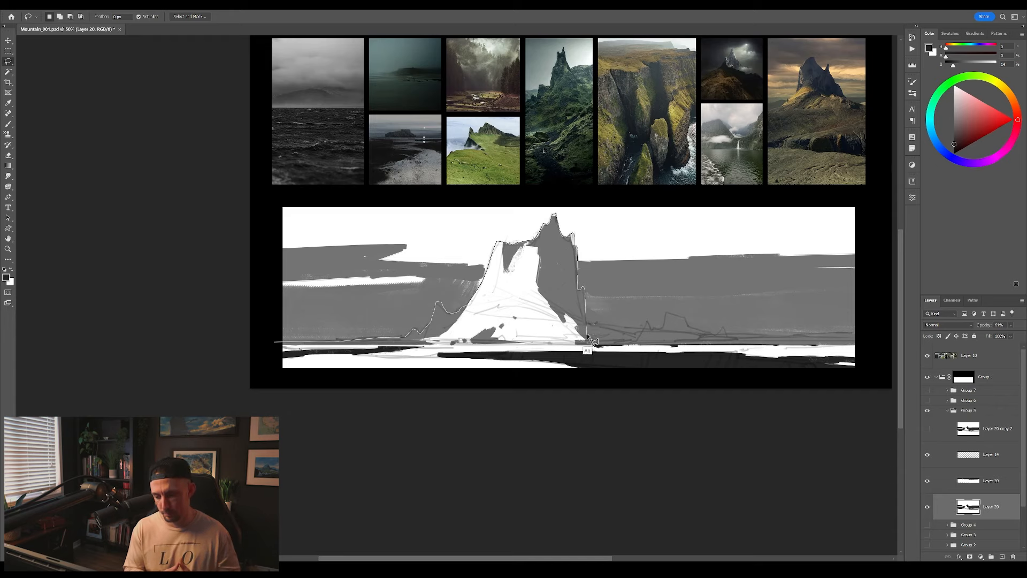
pyautogui.hotkey('ctrl', 'j')
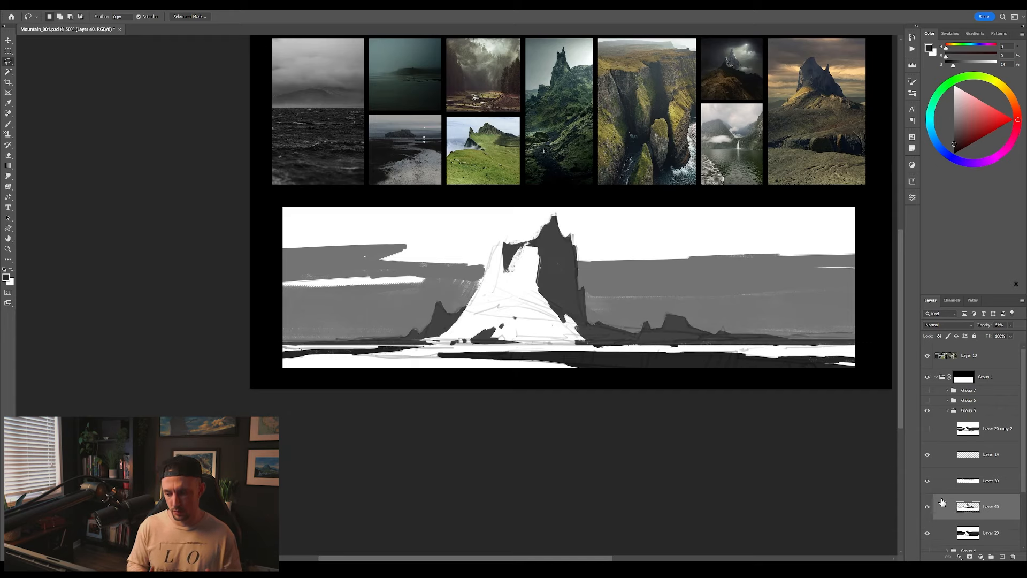
# Restore the base sketch layer's opacity to 100% and hide the line drawing layer
pyautogui.click(999, 534)
pyautogui.press('0')
pyautogui.scroll(-3, 988, 431)
pyautogui.scroll(3, 988, 431)
pyautogui.click(927, 454)
pyautogui.keyDown('alt'); pyautogui.click(595, 305); pyautogui.keyUp('alt')
pyautogui.moveTo(697, 348); pyautogui.dragTo(641, 381)
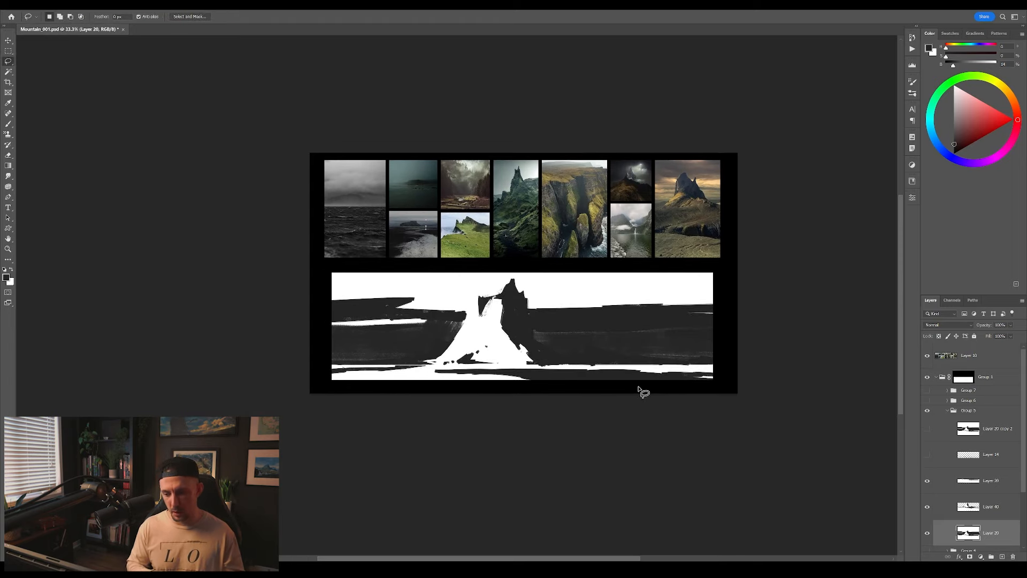
# Collapse and hide Group 5, then show and expand Group 4
pyautogui.click(947, 410)
pyautogui.click(927, 410)
pyautogui.click(947, 421)
pyautogui.scroll(-3, 991, 481)
# Select the distant mountain on its layer and warp its shape with Free Transform
pyautogui.click(993, 491)
pyautogui.hotkey('ctrl', 't')
pyautogui.moveTo(354, 364)
pyautogui.mouseDown()
pyautogui.moveTo(557, 378)
pyautogui.moveTo(547, 396)
pyautogui.moveTo(557, 389)
pyautogui.moveTo(537, 390)
pyautogui.moveTo(592, 392)
pyautogui.mouseUp()
pyautogui.moveTo(581, 229); pyautogui.dragTo(613, 174)
pyautogui.press('Return')
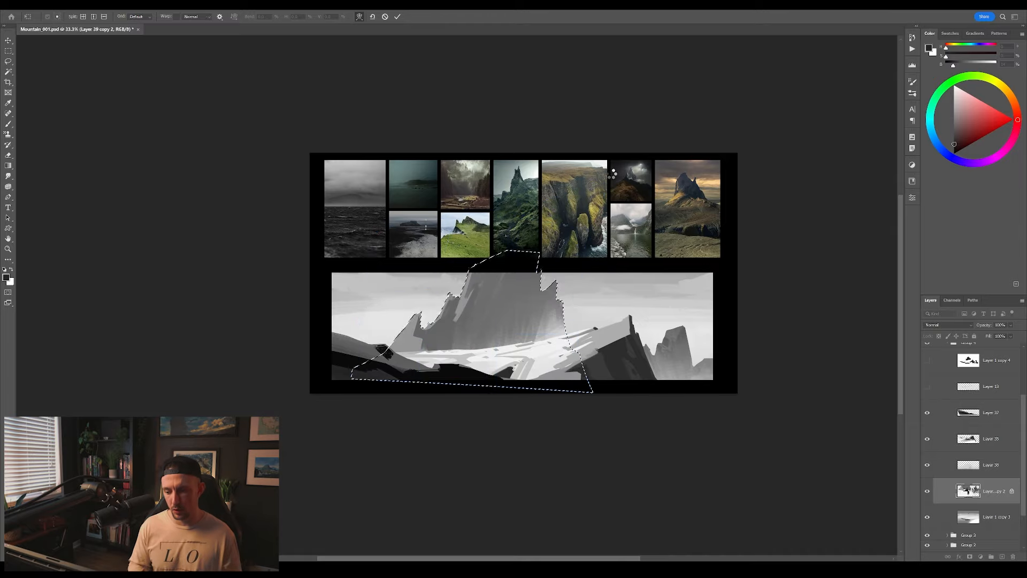
# Clear the selection, flip the canvas view and try repositioning and scaling a piece of the mountain scene with Free Transform
pyautogui.hotkey('ctrl', 'd')
pyautogui.scroll(-1, 622, 388)
pyautogui.press('F2')
pyautogui.press('v')
pyautogui.moveTo(674, 392); pyautogui.dragTo(755, 435)
pyautogui.hotkey('ctrl', 't')
pyautogui.moveTo(448, 365); pyautogui.dragTo(205, 366)
pyautogui.moveTo(576, 349); pyautogui.dragTo(464, 350)
pyautogui.press('Return')
# Try a duplicated, transformed mountain piece on a layer behind the distant mountain, and delete that layer
pyautogui.hotkey('ctrl', 'j')
pyautogui.click(991, 517)
pyautogui.press('Delete')
pyautogui.press('v')
pyautogui.moveTo(714, 358); pyautogui.dragTo(738, 409)
pyautogui.hotkey('ctrl', 't')
pyautogui.moveTo(667, 411); pyautogui.dragTo(680, 409)
pyautogui.moveTo(687, 393); pyautogui.dragTo(695, 392)
pyautogui.press('Return')
pyautogui.hotkey('ctrl', '[')
pyautogui.moveTo(805, 453); pyautogui.dragTo(787, 443)
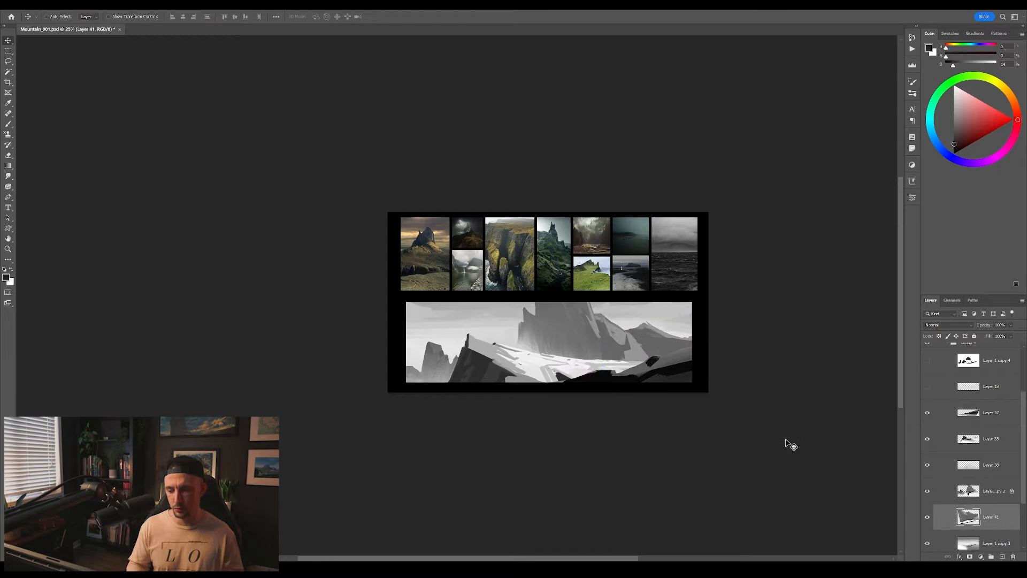
pyautogui.press('F2')
pyautogui.press('Delete')
# Lasso the foothill band at the distant mountain's base and paint it as a gray slope on a new layer
pyautogui.press('l')
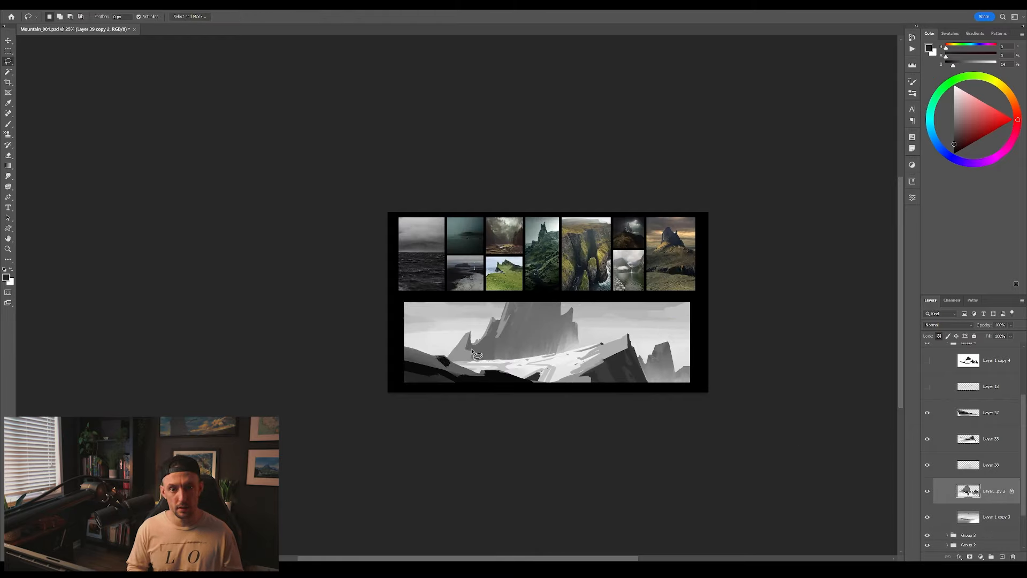
pyautogui.moveTo(444, 346); pyautogui.dragTo(444, 348)
pyautogui.press('b')
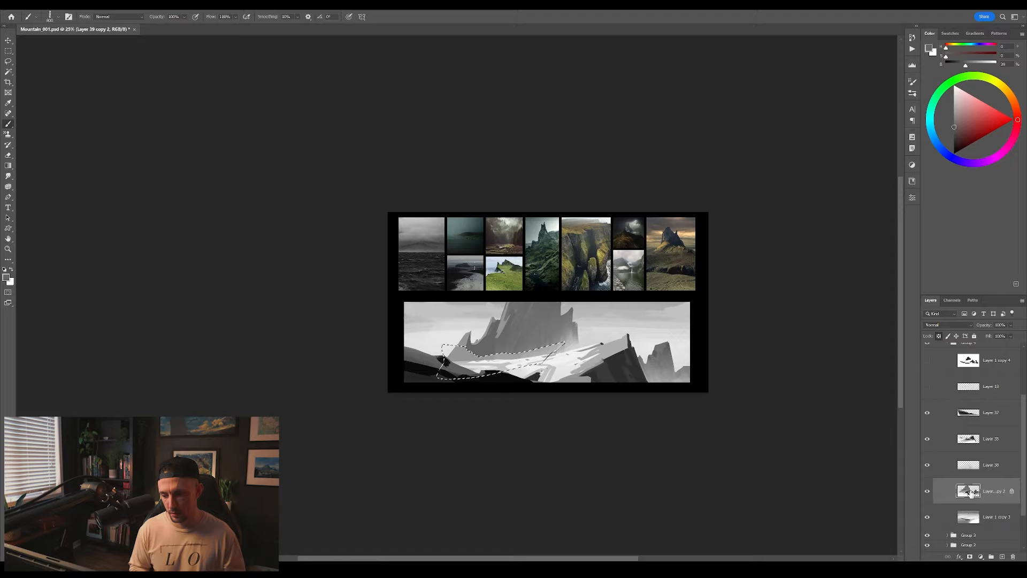
pyautogui.click(997, 557)
pyautogui.hotkey('ctrl', 'd')
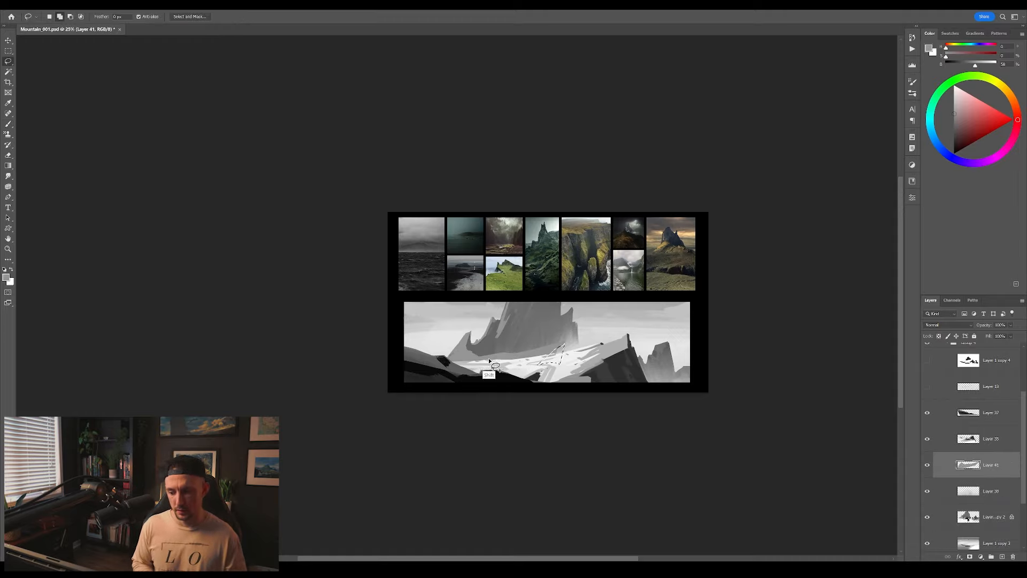
# Lasso a small patch on the foothill slope, paint it with a sampled gray and compare the slope layer with the mirrored view
pyautogui.press('l')
pyautogui.moveTo(466, 348)
pyautogui.mouseDown()
pyautogui.moveTo(477, 357)
pyautogui.moveTo(464, 351)
pyautogui.mouseUp()
pyautogui.press('b')
pyautogui.keyDown('alt'); pyautogui.click(503, 351); pyautogui.keyUp('alt')
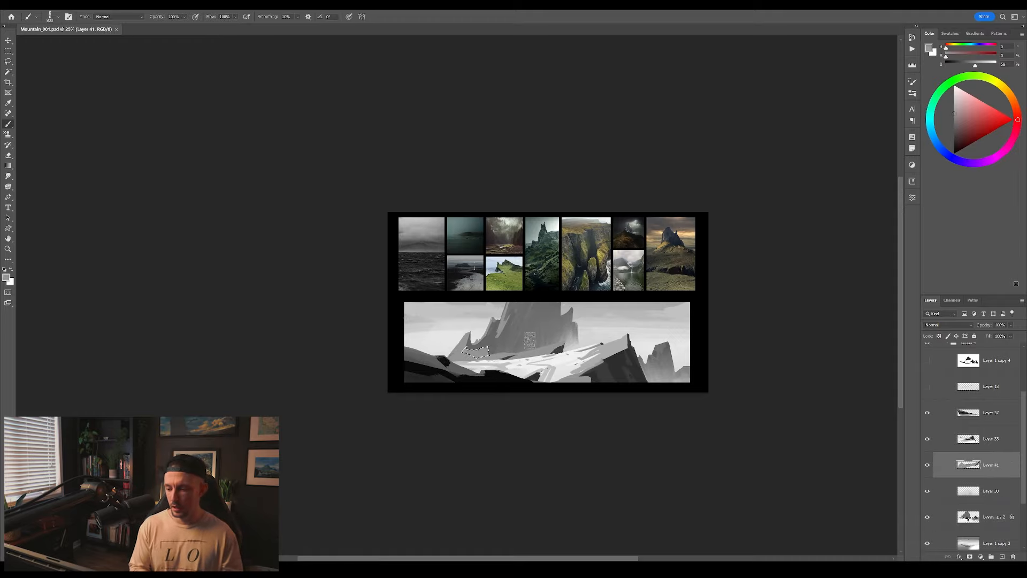
pyautogui.hotkey('ctrl', 'shift', 'h')
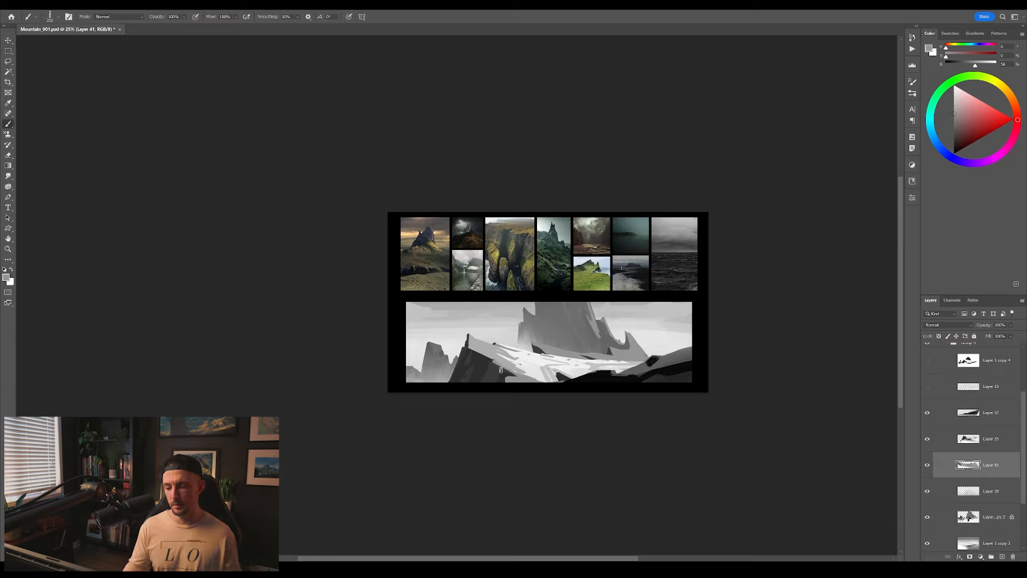
pyautogui.hotkey('ctrl', 'shift', 'h')
pyautogui.hotkey('ctrl', 'shift', 'h')
pyautogui.click(928, 465)
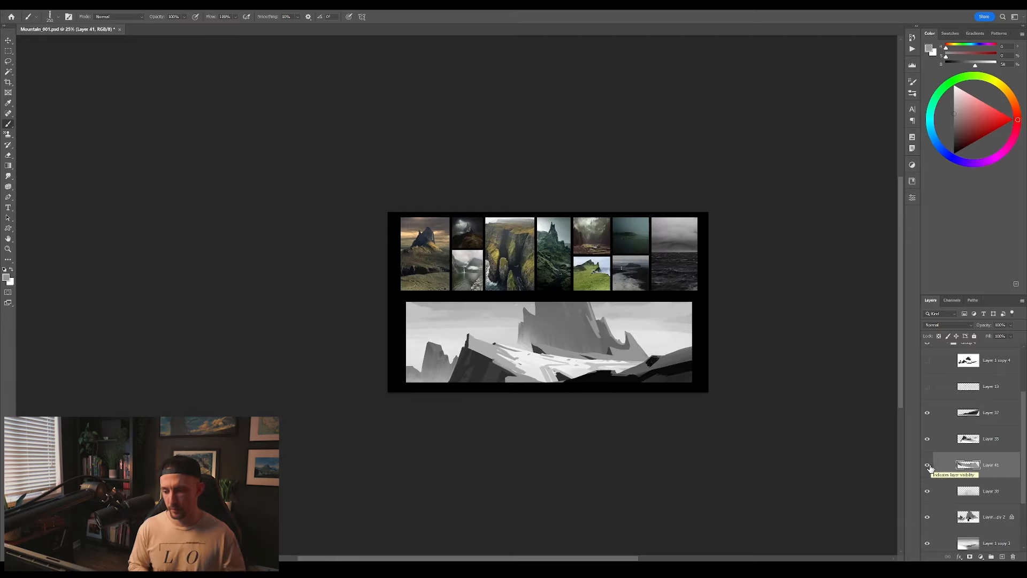
# Merge the slope and snowfield layers and brush light gray shading over the snow on a new clipped layer
pyautogui.click(984, 443)
pyautogui.hotkey('ctrl', 'e')
pyautogui.hotkey('ctrl', 'shift', 'h')
pyautogui.moveTo(785, 475); pyautogui.dragTo(827, 458)
pyautogui.hotkey('ctrl', 'shift', 'alt', 'n')
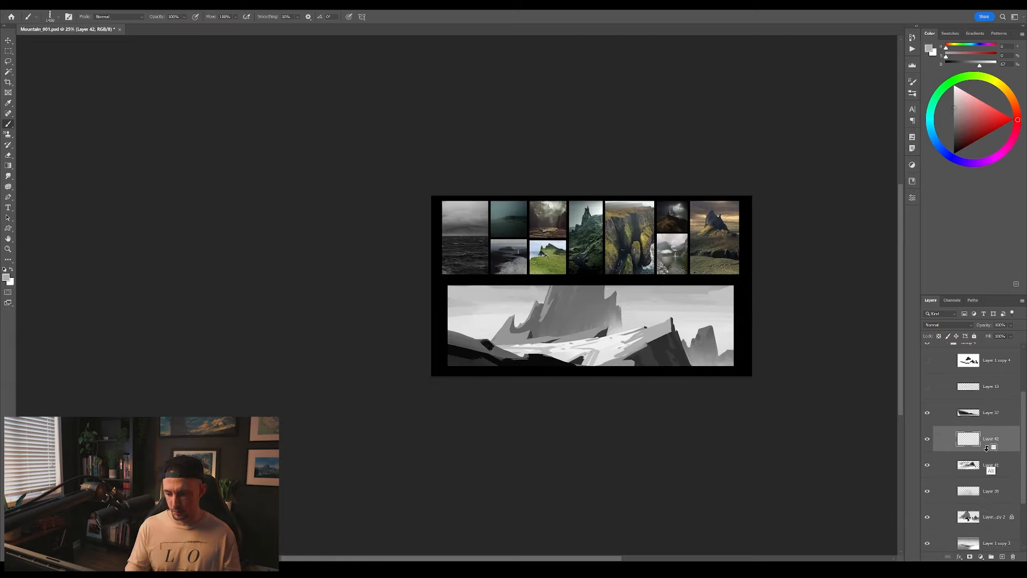
pyautogui.keyDown('alt'); pyautogui.click(990, 451); pyautogui.keyUp('alt')
pyautogui.moveTo(637, 331); pyautogui.dragTo(522, 344)
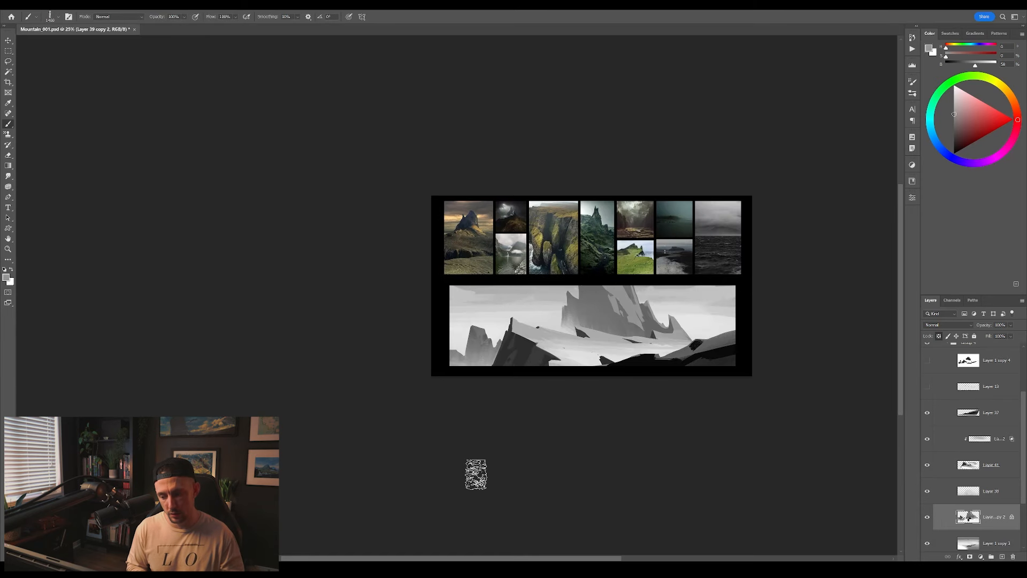
# Add a layer clipped to the distant mountain and paint a broad darker gray stroke down its face
pyautogui.press('h')
pyautogui.press('h')
pyautogui.hotkey('ctrl', 'alt', 'shift', 'n')
pyautogui.hotkey('ctrl', 'alt', 'g')
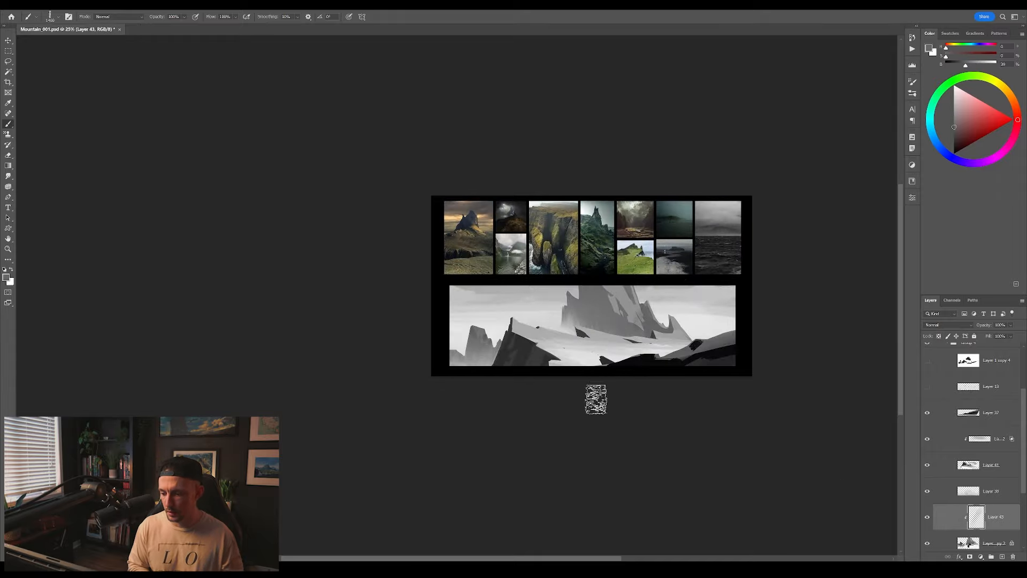
pyautogui.moveTo(576, 428); pyautogui.dragTo(613, 306)
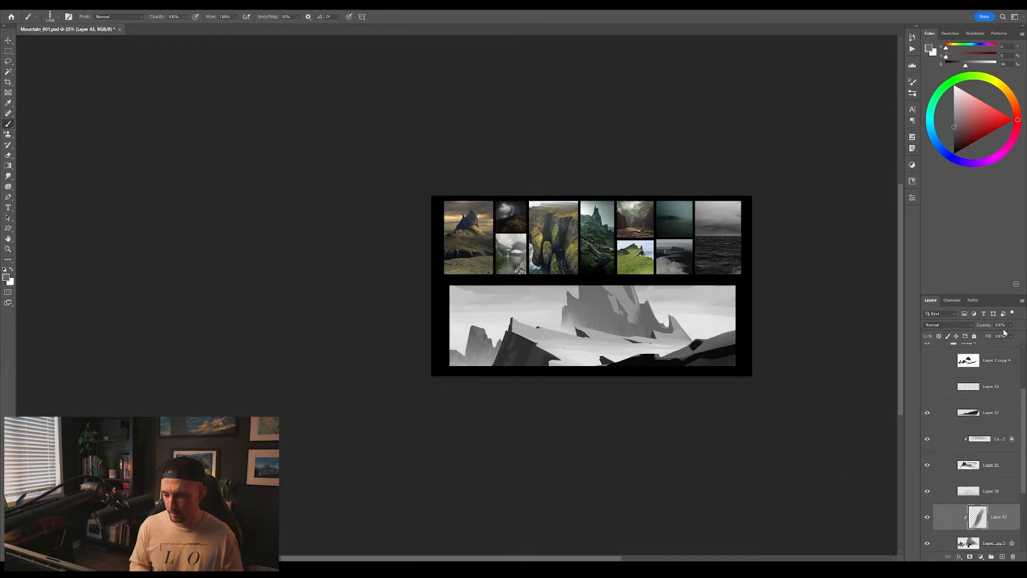
# Partly erase the distant mountain's shading, reduce the brush size and lower the shading layer's opacity to 86%
pyautogui.press('e')
pyautogui.moveTo(660, 279); pyautogui.dragTo(733, 211)
pyautogui.press('b')
pyautogui.press('[')
pyautogui.press('[')
pyautogui.press('[')
pyautogui.press('[')
pyautogui.press('[')
pyautogui.press('[')
pyautogui.press('[')
pyautogui.press('[')
pyautogui.press('[')
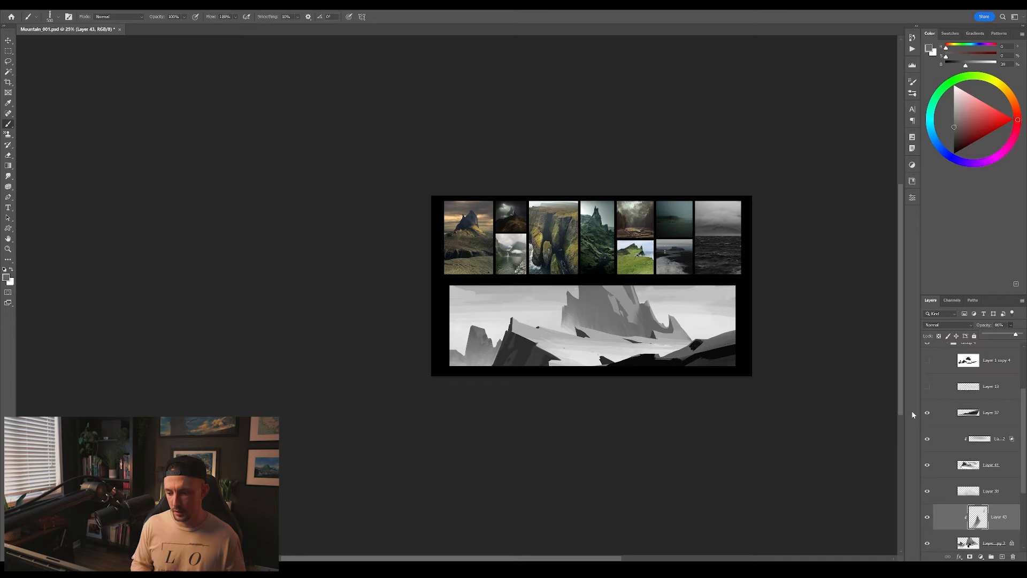
# Compare the painting with the original black-and-white sketch and merge the clipped snow shading into its base layer
pyautogui.press('h')
pyautogui.click(928, 360)
pyautogui.click(927, 361)
pyautogui.press('z')
pyautogui.click(619, 322)
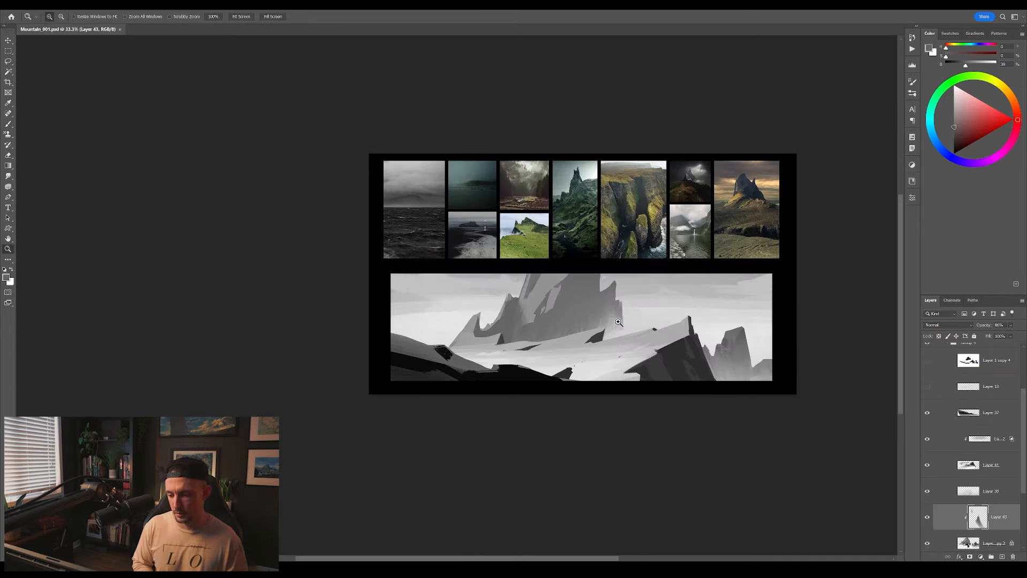
pyautogui.click(987, 418)
pyautogui.click(991, 438)
pyautogui.hotkey('ctrl', 'e')
pyautogui.press('l')
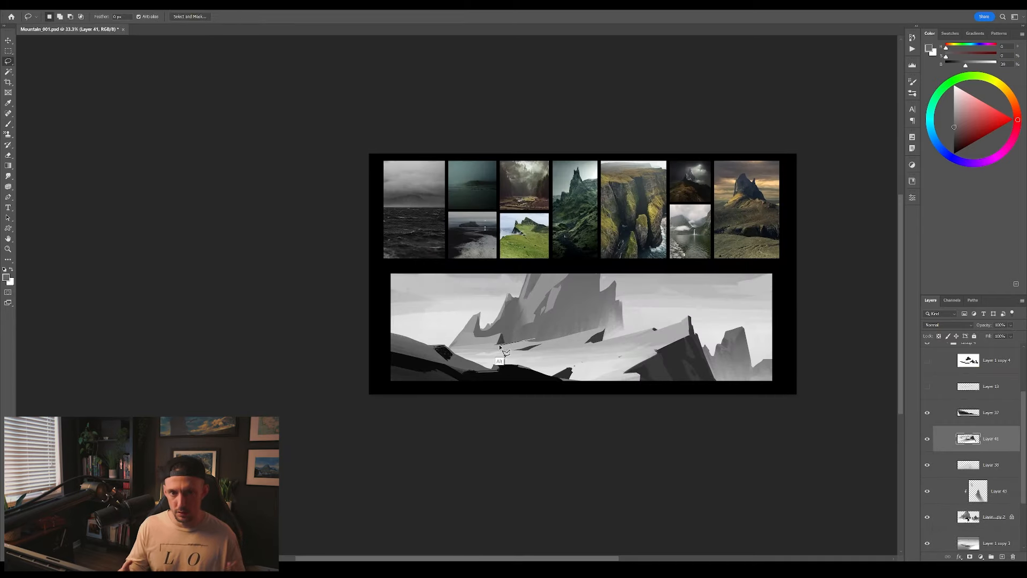
# Check the mirrored composition, save the document, collapse Group 4, and show and expand Group 5
pyautogui.press('h')
pyautogui.press('h')
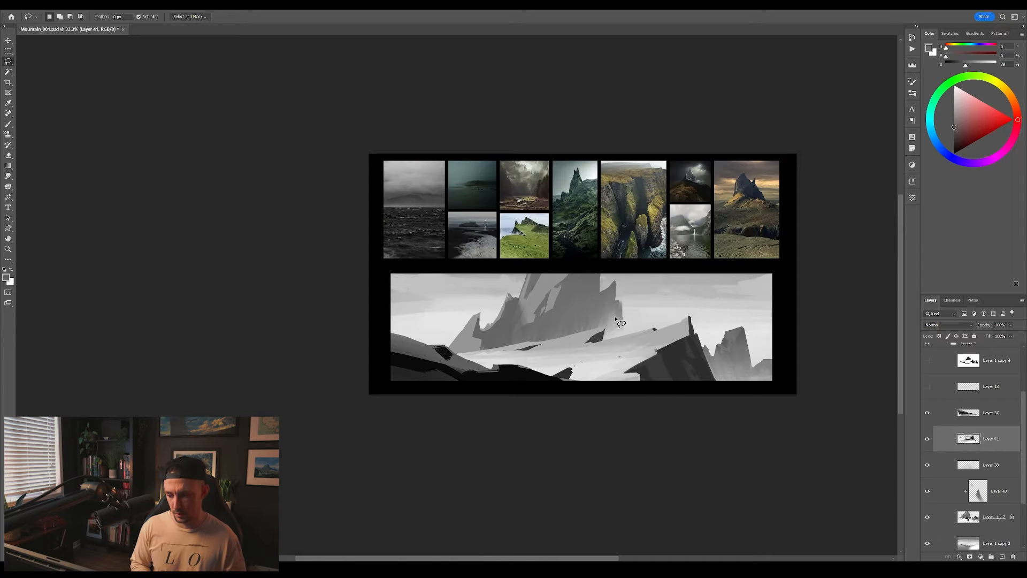
pyautogui.press('h')
pyautogui.hotkey('ctrl', 's')
pyautogui.scroll(3, 945, 439)
pyautogui.click(947, 421)
pyautogui.click(928, 410)
pyautogui.click(947, 411)
# Compress the contrast of base sketch Layer 20 to softer grays with Levels
pyautogui.click(997, 531)
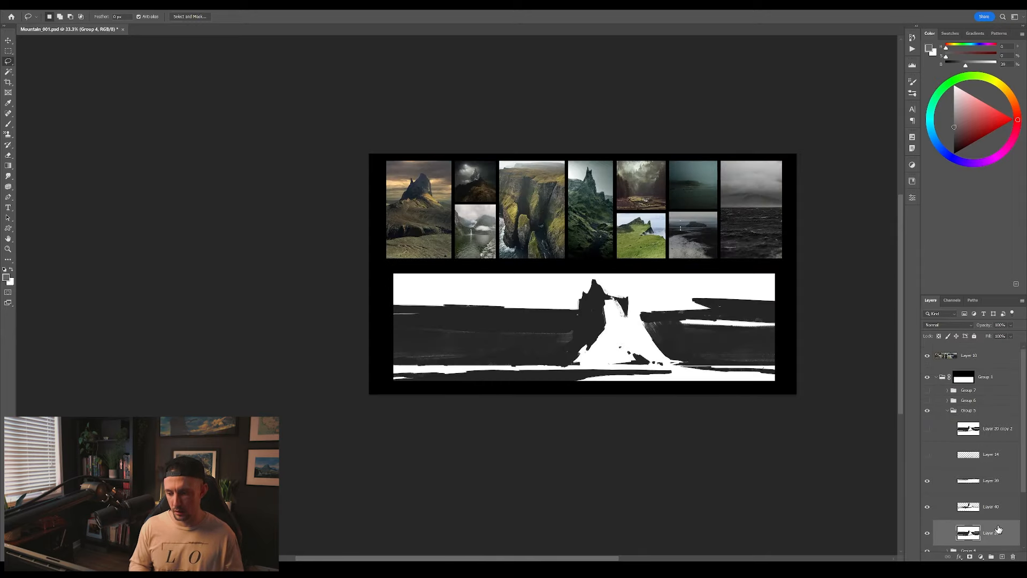
pyautogui.hotkey('ctrl', 'l')
pyautogui.moveTo(311, 189); pyautogui.dragTo(280, 189)
pyautogui.moveTo(210, 188); pyautogui.dragTo(231, 189)
pyautogui.moveTo(280, 190); pyautogui.dragTo(288, 190)
pyautogui.press('Return')
# Add a layer clipped to mountain Layer 40 and shade its light face with a large brush
pyautogui.click(989, 508)
pyautogui.moveTo(625, 357); pyautogui.dragTo(661, 333)
pyautogui.press('b')
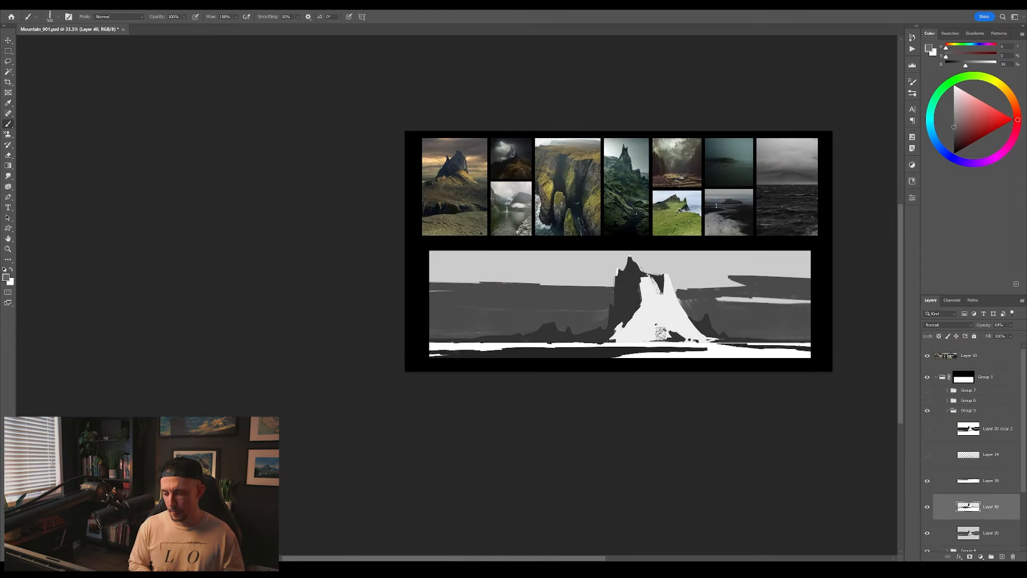
pyautogui.hotkey('ctrl', 'shift', 'alt', 'n')
pyautogui.hotkey('ctrl', 'alt', 'g')
pyautogui.press(']')
pyautogui.press(']')
pyautogui.press(']')
pyautogui.press(']')
pyautogui.press(']')
pyautogui.press(']')
pyautogui.press(']')
pyautogui.moveTo(671, 295)
pyautogui.mouseDown()
pyautogui.moveTo(784, 322)
pyautogui.moveTo(513, 330)
pyautogui.moveTo(762, 337)
pyautogui.mouseUp()
# Soften the mountain's shading with a large round eraser while checking the mirrored view
pyautogui.hotkey('ctrl', 'shift', 'h')
pyautogui.moveTo(526, 429); pyautogui.dragTo(577, 413)
pyautogui.press('e')
pyautogui.rightClick(634, 314)
pyautogui.moveTo(604, 315); pyautogui.dragTo(712, 293)
pyautogui.press('[')
pyautogui.press('[')
pyautogui.press('[')
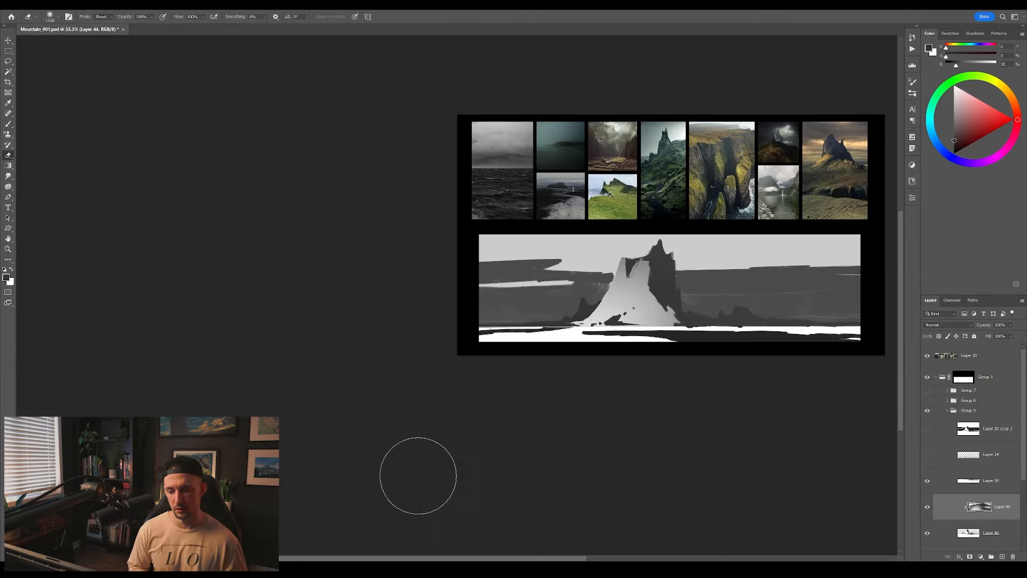
pyautogui.hotkey('ctrl', 'shift', 'h')
# Add a layer clipped to foreground Layer 39 and brush darker gray over part of the ground strip
pyautogui.click(990, 480)
pyautogui.press('b')
pyautogui.hotkey('ctrl', 'shift', 'alt', 'n')
pyautogui.hotkey('ctrl', 'alt', 'g')
pyautogui.moveTo(542, 297)
pyautogui.mouseDown()
pyautogui.moveTo(252, 282)
pyautogui.moveTo(492, 287)
pyautogui.moveTo(636, 263)
pyautogui.mouseUp()
pyautogui.hotkey('ctrl', 'shift', 'h')
# Add a new layer above base sketch Layer 20, try a sky stroke beside the peak and undo it
pyautogui.click(994, 533)
pyautogui.scroll(-3, 994, 509)
pyautogui.click(991, 493)
pyautogui.hotkey('ctrl', 'shift', 'alt', 'n')
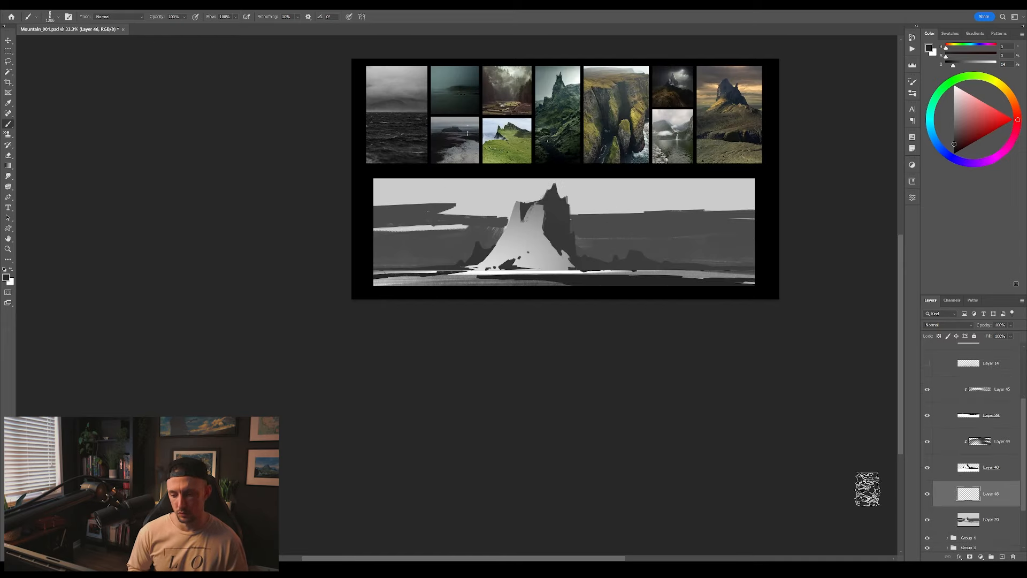
pyautogui.moveTo(753, 207); pyautogui.dragTo(558, 204)
pyautogui.keyDown('alt'); pyautogui.click(578, 194); pyautogui.keyUp('alt')
pyautogui.hotkey('ctrl', 'z')
pyautogui.hotkey('ctrl', 'z')
# Merge the clipped shading into mountain Layer 40 and hide that layer to expose the backdrop
pyautogui.click(927, 468)
pyautogui.click(927, 467)
pyautogui.click(1002, 441)
pyautogui.hotkey('ctrl', 'e')
pyautogui.click(927, 441)
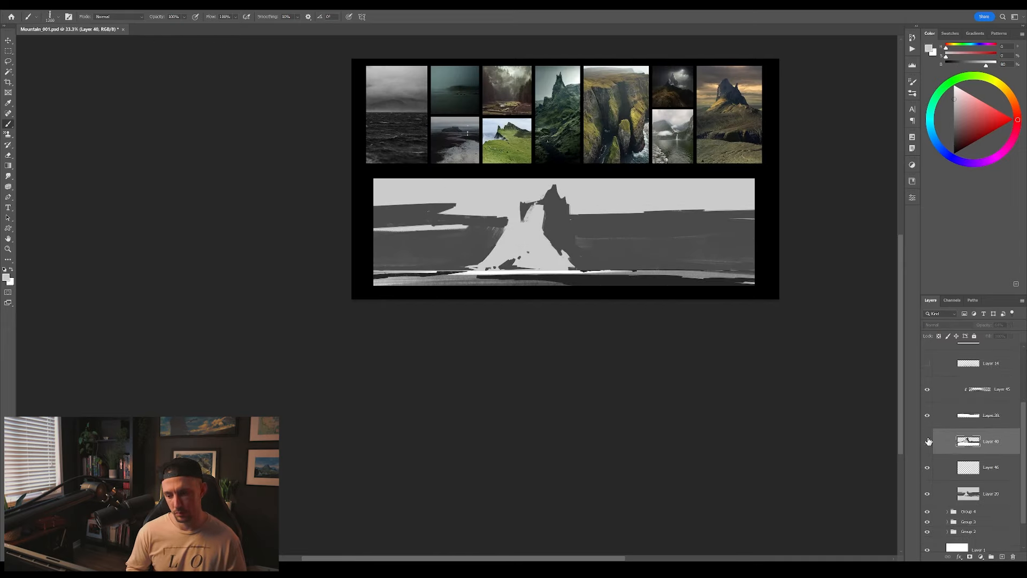
pyautogui.click(927, 441)
pyautogui.click(1011, 326)
pyautogui.click(927, 441)
# On Layer 46, brush sampled grays over the backdrop's old mountain silhouette, enlarge the brush and undo the last wide stroke
pyautogui.click(990, 467)
pyautogui.moveTo(753, 218)
pyautogui.mouseDown()
pyautogui.moveTo(523, 219)
pyautogui.moveTo(582, 206)
pyautogui.mouseUp()
pyautogui.hotkey('ctrl', 'z')
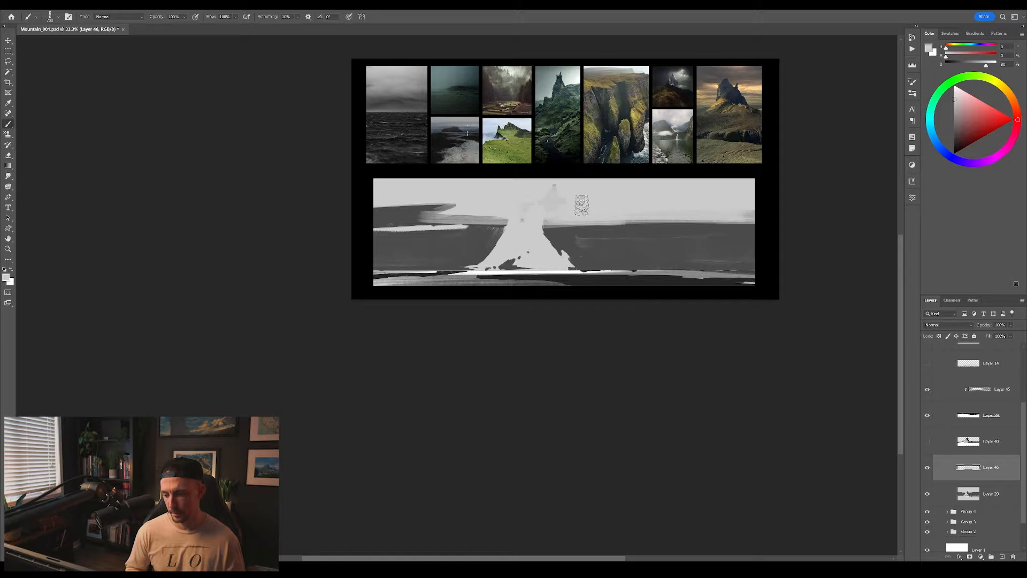
pyautogui.keyDown('alt'); pyautogui.click(583, 236); pyautogui.keyUp('alt')
pyautogui.moveTo(498, 230)
pyautogui.mouseDown()
pyautogui.moveTo(573, 260)
pyautogui.moveTo(522, 262)
pyautogui.mouseUp()
pyautogui.press(']')
pyautogui.press(']')
pyautogui.press(']')
pyautogui.press(']')
pyautogui.press(']')
pyautogui.press(']')
pyautogui.press(']')
pyautogui.moveTo(772, 228)
pyautogui.mouseDown()
pyautogui.moveTo(385, 222)
pyautogui.moveTo(770, 243)
pyautogui.moveTo(461, 224)
pyautogui.mouseUp()
pyautogui.hotkey('ctrl', 'z')
# Blend horizontal bands of sampled light and dark gray across the backdrop sky, and show the mountain layer again
pyautogui.keyDown('alt'); pyautogui.click(746, 206); pyautogui.keyUp('alt')
pyautogui.moveTo(520, 202)
pyautogui.mouseDown()
pyautogui.moveTo(802, 225)
pyautogui.moveTo(323, 209)
pyautogui.mouseUp()
pyautogui.moveTo(323, 209)
pyautogui.mouseDown()
pyautogui.moveTo(771, 236)
pyautogui.moveTo(339, 234)
pyautogui.moveTo(481, 247)
pyautogui.moveTo(353, 241)
pyautogui.mouseUp()
pyautogui.keyDown('alt'); pyautogui.click(675, 267); pyautogui.keyUp('alt')
pyautogui.hotkey('ctrl', 'z')
pyautogui.keyDown('alt'); pyautogui.click(434, 266); pyautogui.keyUp('alt')
pyautogui.moveTo(765, 233)
pyautogui.mouseDown()
pyautogui.moveTo(277, 229)
pyautogui.moveTo(760, 249)
pyautogui.mouseUp()
pyautogui.click(927, 441)
pyautogui.hotkey('ctrl', 'shift', 'h')
# Brush darker gray haze near the horizon and mid-gray cloud bands across the upper sky, and flip the view
pyautogui.moveTo(687, 409); pyautogui.dragTo(773, 427)
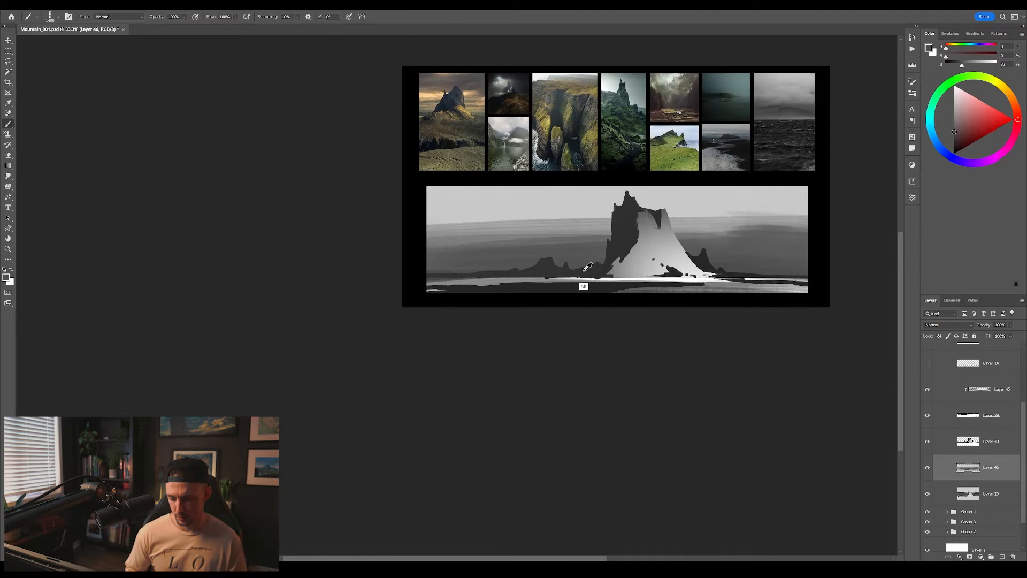
pyautogui.keyDown('alt'); pyautogui.click(586, 270); pyautogui.keyUp('alt')
pyautogui.moveTo(594, 262); pyautogui.dragTo(422, 262)
pyautogui.keyDown('alt'); pyautogui.click(715, 226); pyautogui.keyUp('alt')
pyautogui.moveTo(797, 214); pyautogui.dragTo(351, 222)
pyautogui.moveTo(350, 222)
pyautogui.mouseDown()
pyautogui.moveTo(836, 210)
pyautogui.moveTo(474, 181)
pyautogui.moveTo(808, 195)
pyautogui.mouseUp()
pyautogui.hotkey('ctrl', 'shift', 'h')
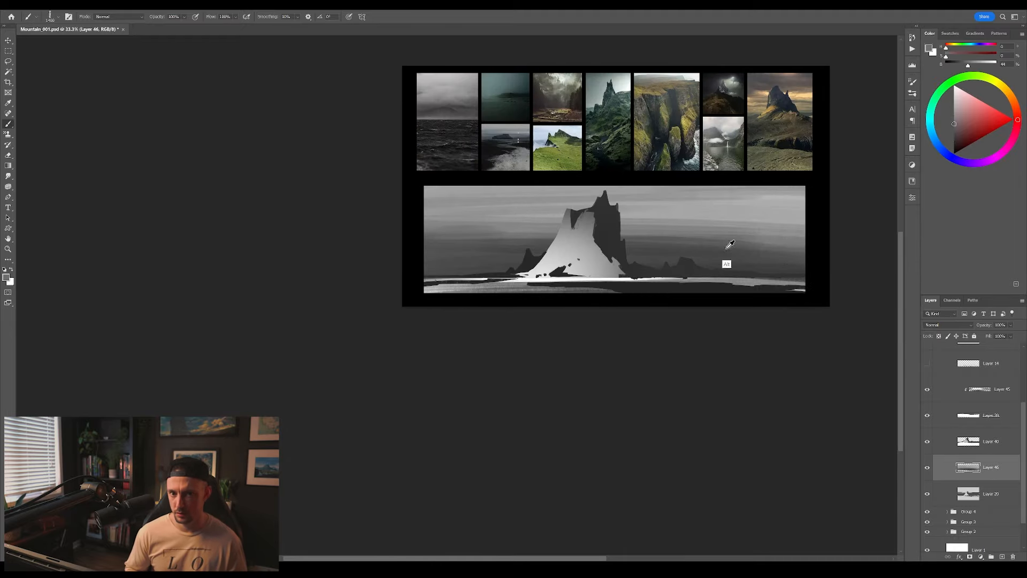
# Brush sampled grays across the darker sky beside the mountain, blending the bands with a large low-opacity brush
pyautogui.keyDown('alt'); pyautogui.click(729, 246); pyautogui.keyUp('alt')
pyautogui.moveTo(797, 244); pyautogui.dragTo(705, 240)
pyautogui.rightClick(669, 359)
pyautogui.doubleClick(749, 399)
pyautogui.keyDown('alt'); pyautogui.click(743, 249); pyautogui.keyUp('alt')
pyautogui.moveTo(781, 230)
pyautogui.mouseDown()
pyautogui.moveTo(373, 255)
pyautogui.moveTo(751, 246)
pyautogui.mouseUp()
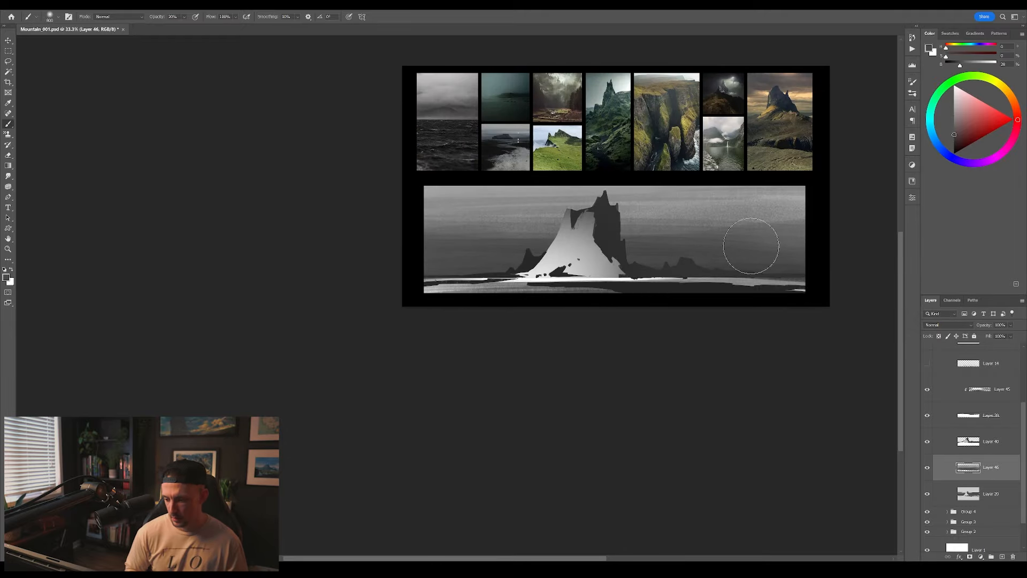
# Clip a new layer to mountain Layer 40, brush sampled sky-gray haze over the dark rock face and undo excess strokes
pyautogui.click(971, 443)
pyautogui.hotkey('ctrl', 'shift', 'alt', 'n')
pyautogui.hotkey('ctrl', 'alt', 'g')
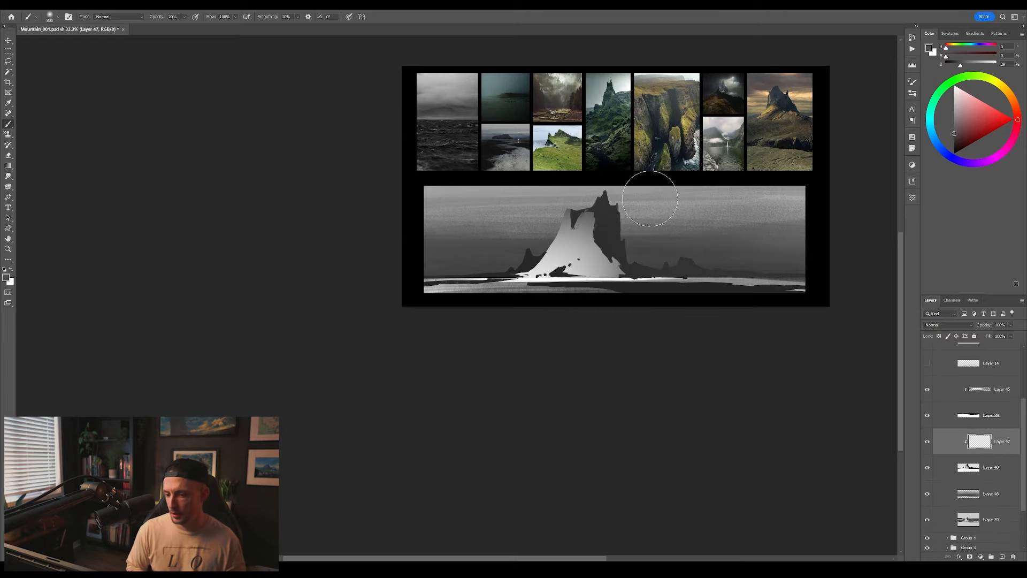
pyautogui.keyDown('alt'); pyautogui.click(751, 233); pyautogui.keyUp('alt')
pyautogui.moveTo(605, 214); pyautogui.dragTo(564, 243)
pyautogui.hotkey('ctrl', 'z')
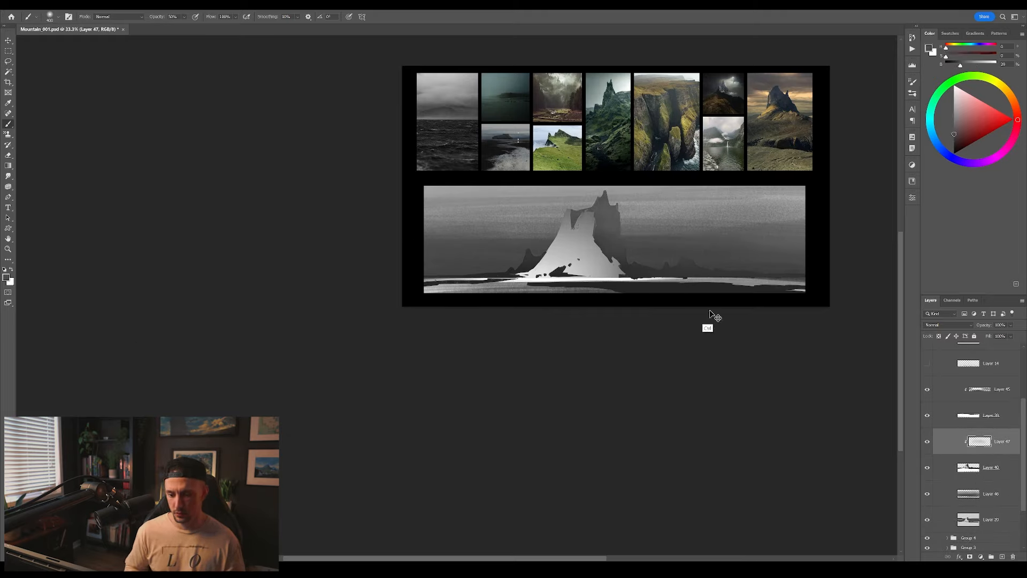
pyautogui.hotkey('ctrl', 'z')
pyautogui.hotkey('ctrl', 'z')
pyautogui.hotkey('ctrl', 'shift', 'h')
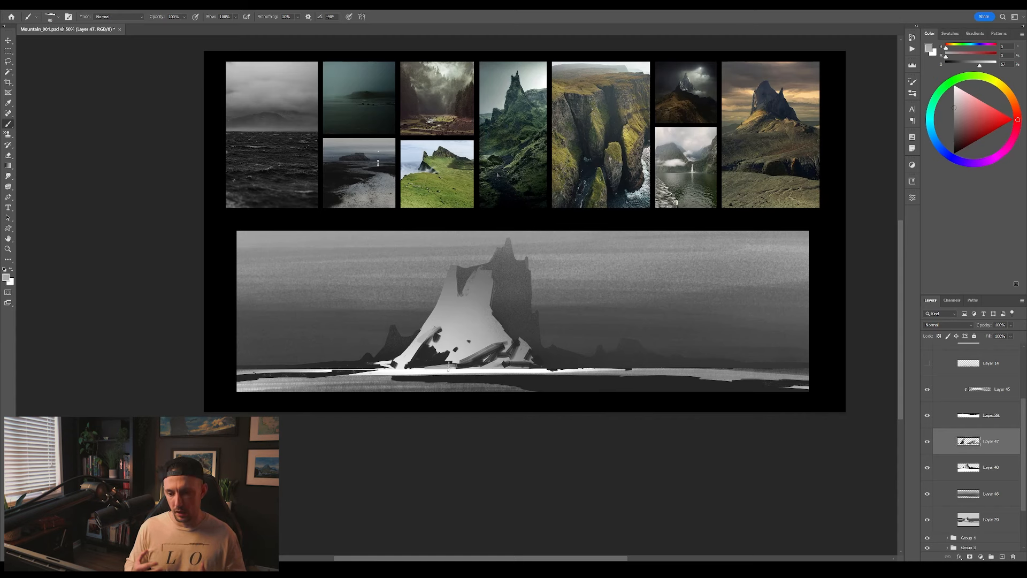
# Paint dark rock strokes across the mountain's snowy base and summit notch, checking the shapes in a mirrored view
pyautogui.moveTo(520, 347); pyautogui.dragTo(544, 341)
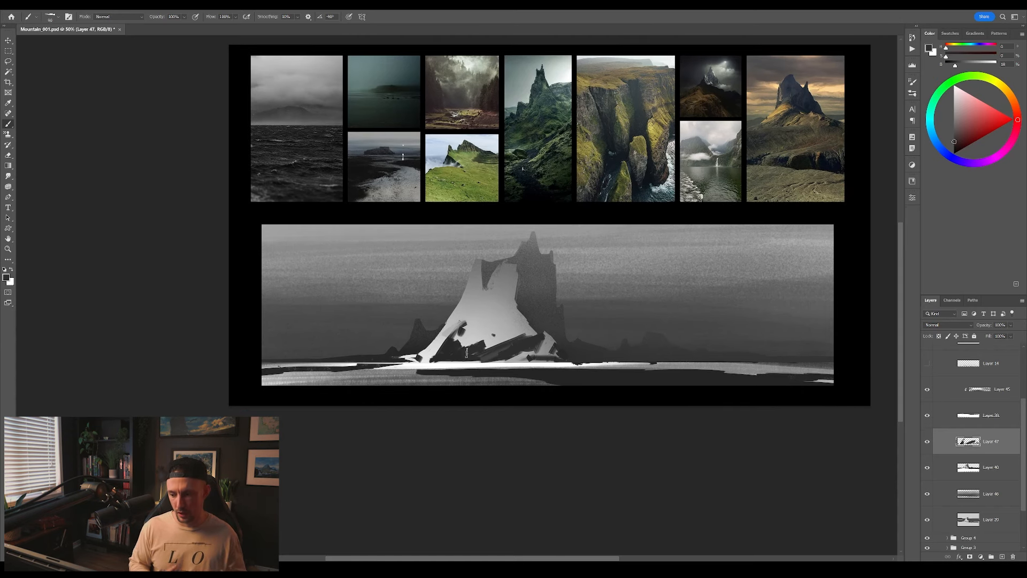
pyautogui.moveTo(481, 269); pyautogui.dragTo(474, 287)
pyautogui.hotkey('ctrl', 'shift', 'h')
pyautogui.press('e')
pyautogui.hotkey('ctrl', 'shift', 'h')
pyautogui.press('b')
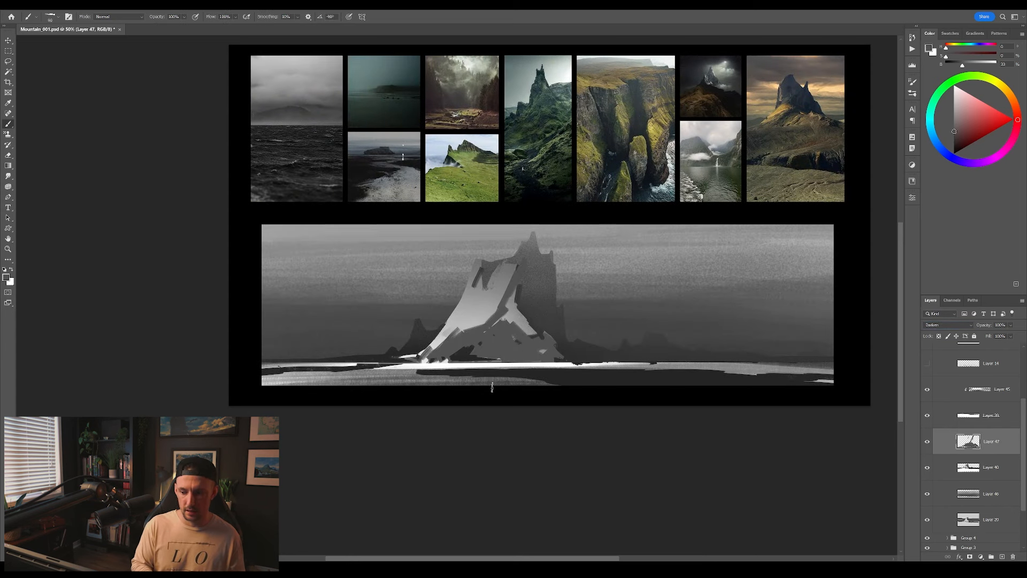
# Shade the upper snow face in mirrored view and soften the shading on Layer 47 with a soft eraser
pyautogui.hotkey('ctrl', 'shift', 'h')
pyautogui.press('e')
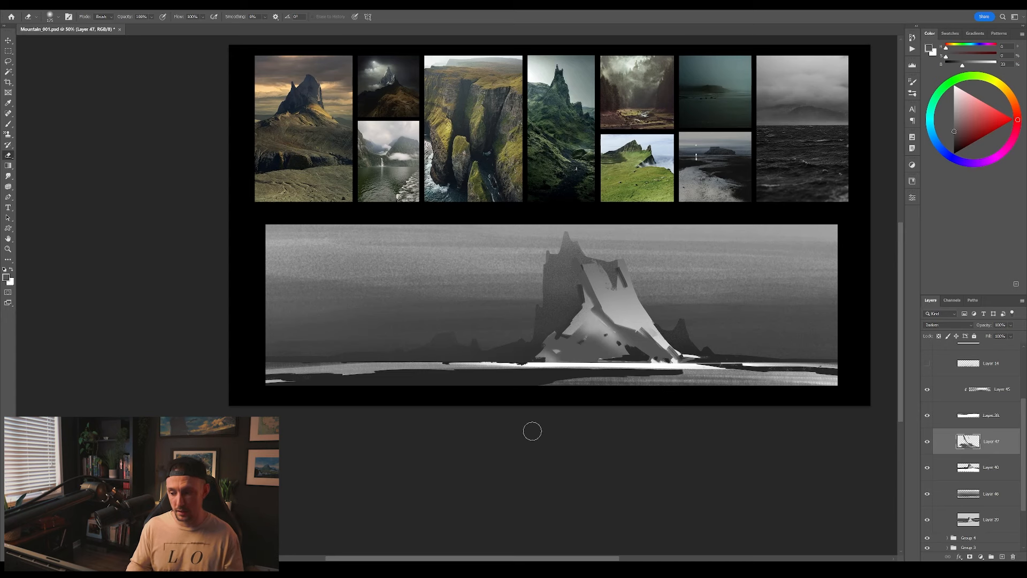
pyautogui.press('b')
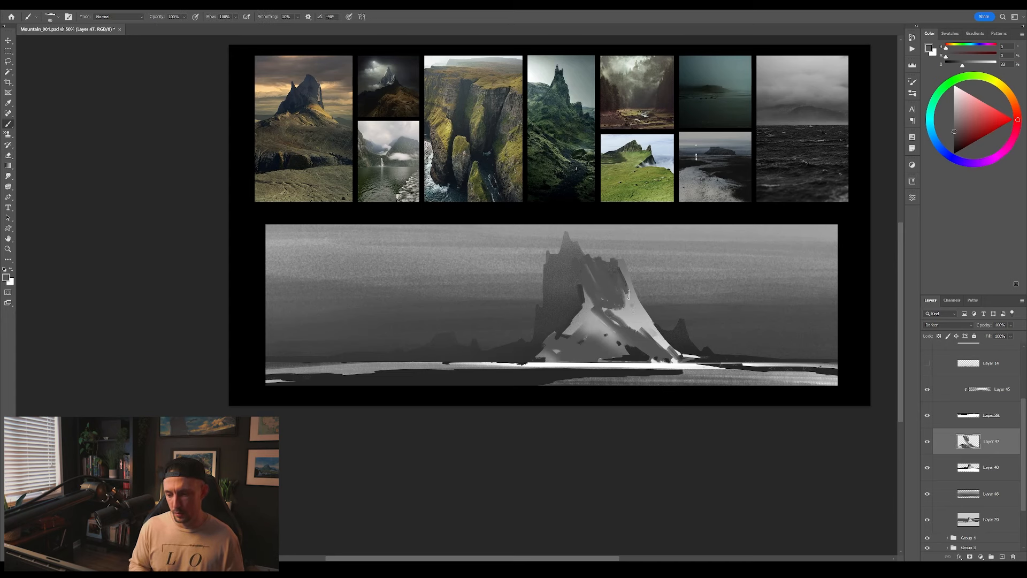
pyautogui.hotkey('ctrl', 'shift', 'h')
pyautogui.press('e')
pyautogui.moveTo(498, 281); pyautogui.dragTo(460, 357)
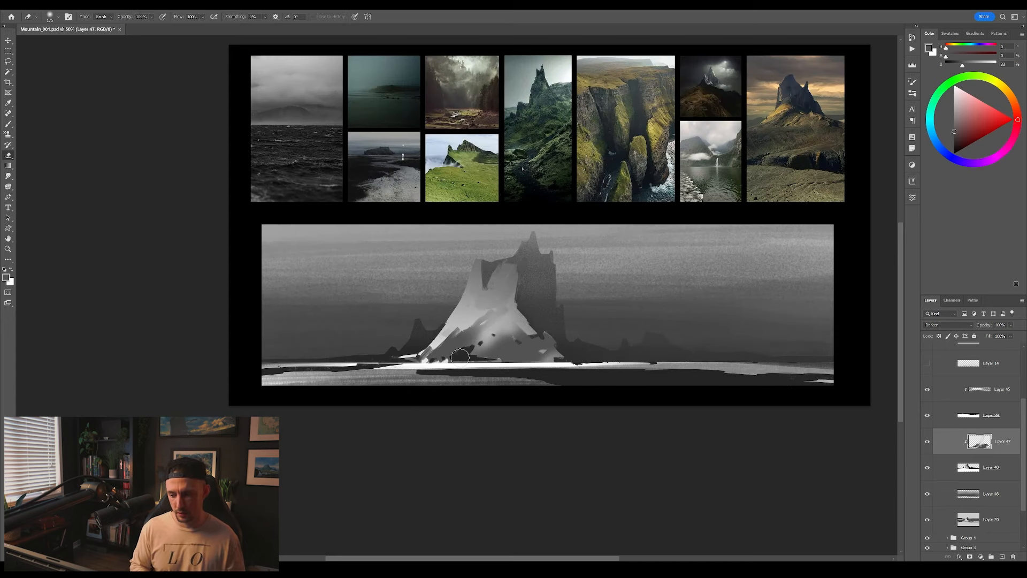
pyautogui.click(174, 6)
pyautogui.click(646, 334)
pyautogui.moveTo(646, 334); pyautogui.dragTo(586, 363)
pyautogui.press('b')
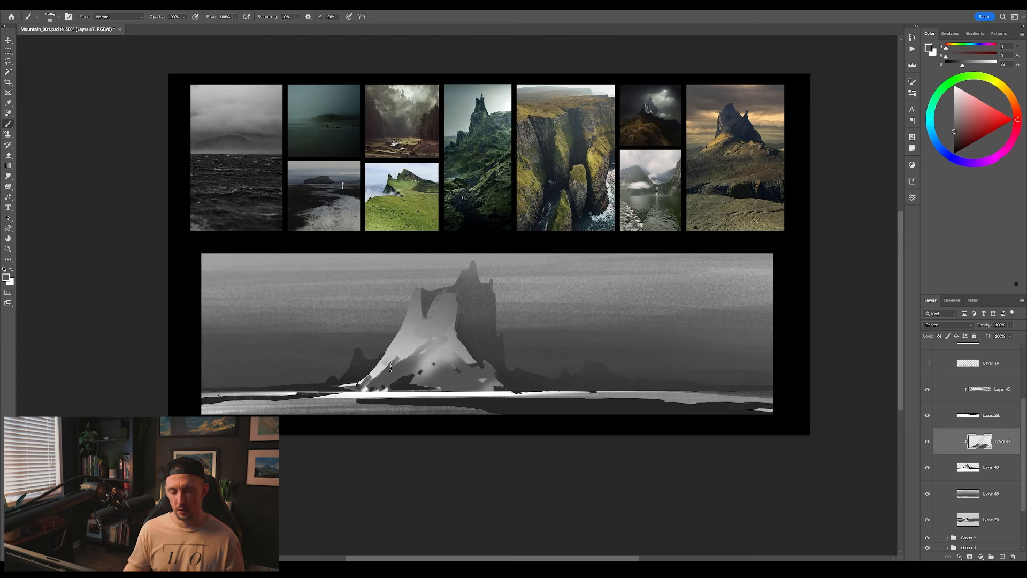
# Break up the snowy slope with small dark rock patches, alternating brush and eraser and checking the mirrored view
pyautogui.press('e')
pyautogui.moveTo(402, 345); pyautogui.dragTo(412, 350)
pyautogui.press('b')
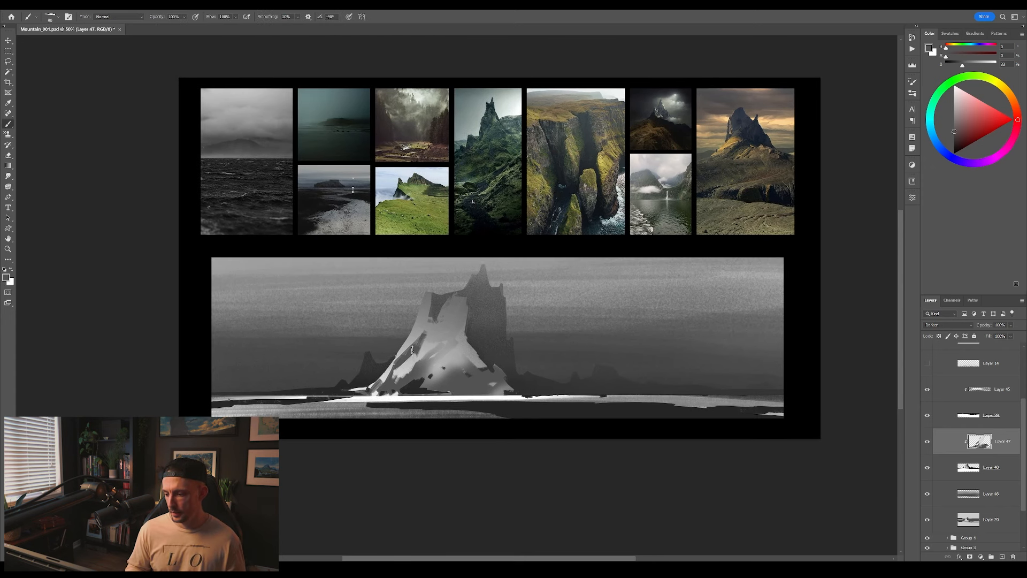
pyautogui.press('e')
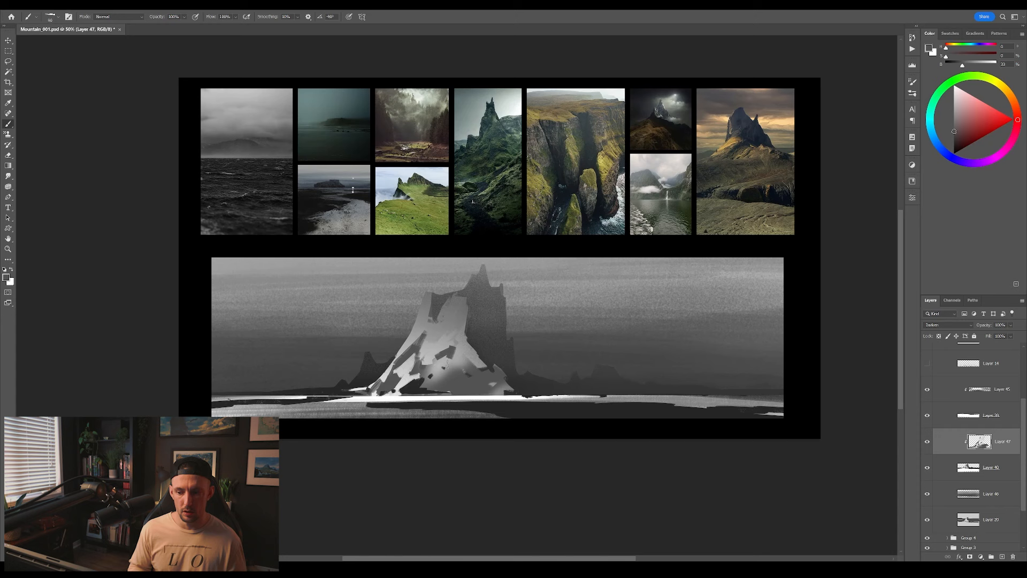
pyautogui.press('h')
pyautogui.press('e')
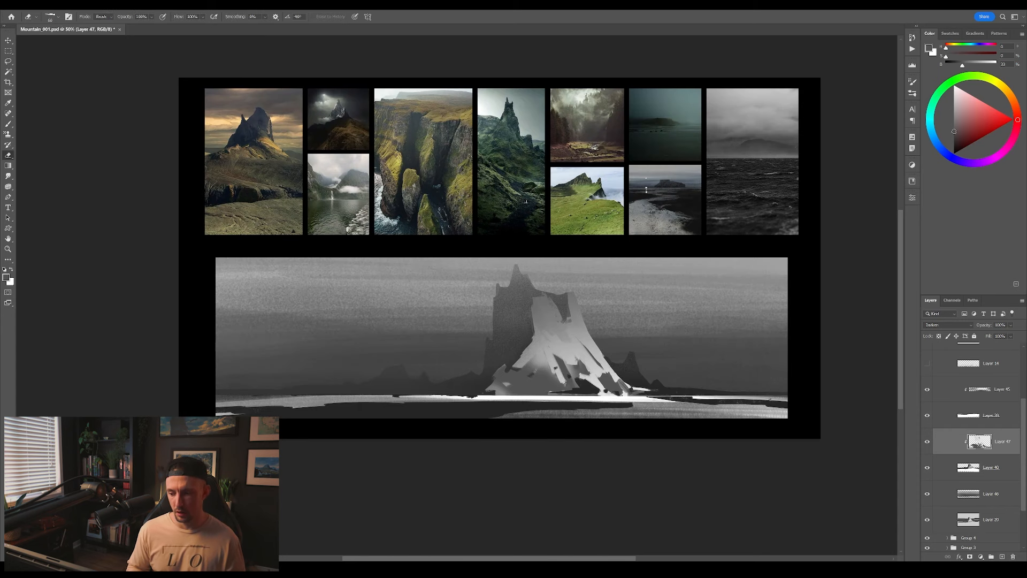
pyautogui.press('h')
pyautogui.press('b')
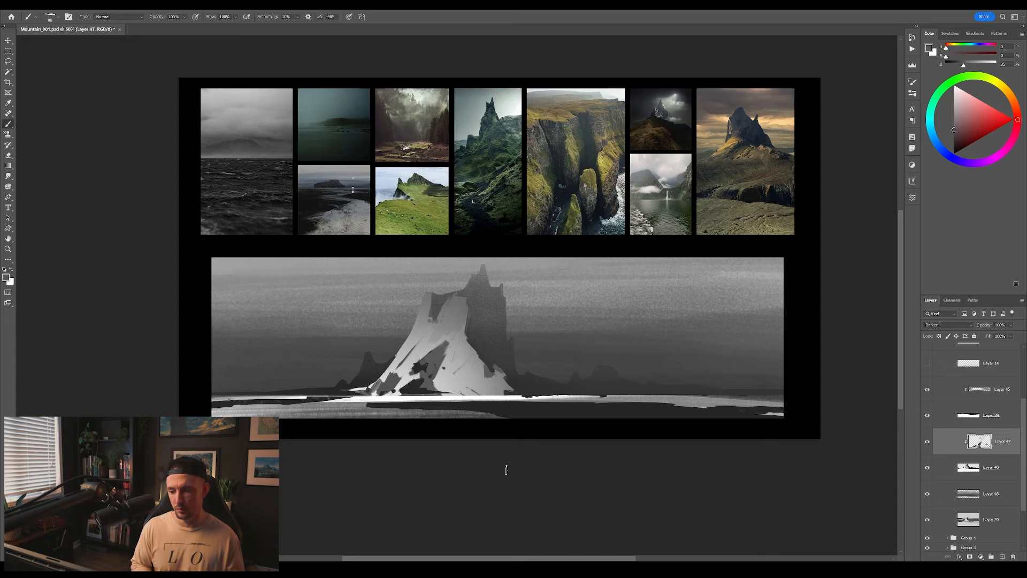
# Shade the snow face with a large textured brush and lasso along the edge between its lit and shaded planes
pyautogui.rightClick(472, 369)
pyautogui.click(683, 467)
pyautogui.moveTo(424, 390)
pyautogui.mouseDown()
pyautogui.moveTo(473, 347)
pyautogui.moveTo(438, 362)
pyautogui.mouseUp()
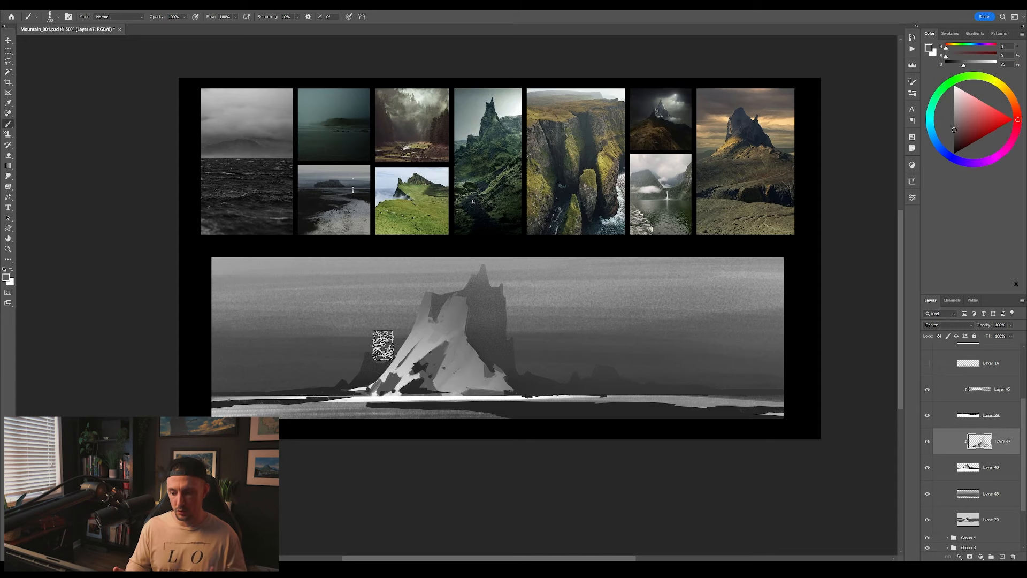
pyautogui.moveTo(423, 329); pyautogui.dragTo(369, 375)
pyautogui.press('h')
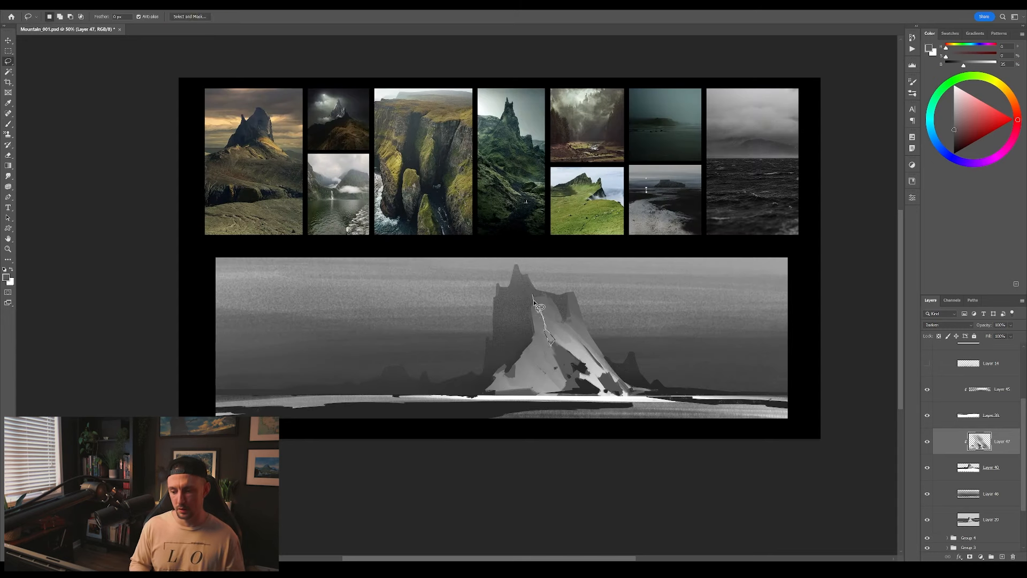
pyautogui.moveTo(533, 338); pyautogui.dragTo(553, 342)
pyautogui.press('b')
# Add another layer clipped to the mountain and brush a soft white glow around the mountain's snowy base
pyautogui.keyDown('alt'); pyautogui.click(502, 397); pyautogui.keyUp('alt')
pyautogui.hotkey('ctrl', 'shift', 'h')
pyautogui.hotkey('ctrl', 'shift', 'alt', 'n')
pyautogui.moveTo(594, 484); pyautogui.dragTo(767, 462)
pyautogui.click(1002, 557)
pyautogui.hotkey('ctrl', 'z')
pyautogui.hotkey('ctrl', 'alt', 'g')
pyautogui.moveTo(650, 409)
pyautogui.mouseDown()
pyautogui.moveTo(546, 428)
pyautogui.moveTo(650, 380)
pyautogui.mouseUp()
pyautogui.click(949, 324)
pyautogui.click(942, 380)
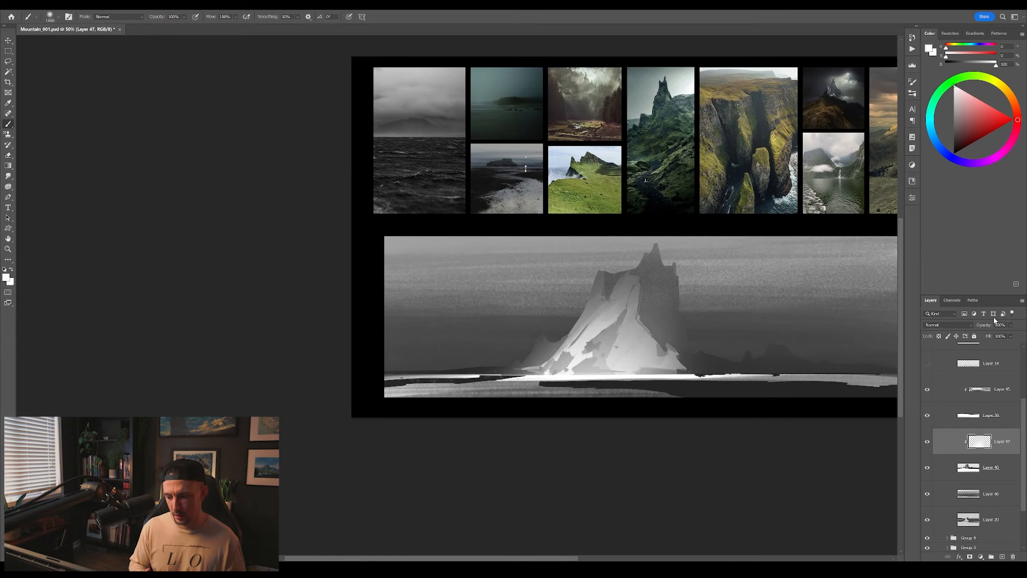
# Lower the glow layer's opacity, erase its excess with a soft eraser, merge it into Layer 40 and flip the view
pyautogui.click(1011, 325)
pyautogui.moveTo(1023, 336); pyautogui.dragTo(1010, 335)
pyautogui.press('e')
pyautogui.rightClick(546, 351)
pyautogui.click(572, 343)
pyautogui.moveTo(516, 360); pyautogui.dragTo(690, 326)
pyautogui.moveTo(1010, 335); pyautogui.dragTo(1003, 335)
pyautogui.hotkey('ctrl', 'e')
pyautogui.moveTo(672, 394); pyautogui.dragTo(585, 405)
pyautogui.press('F2')
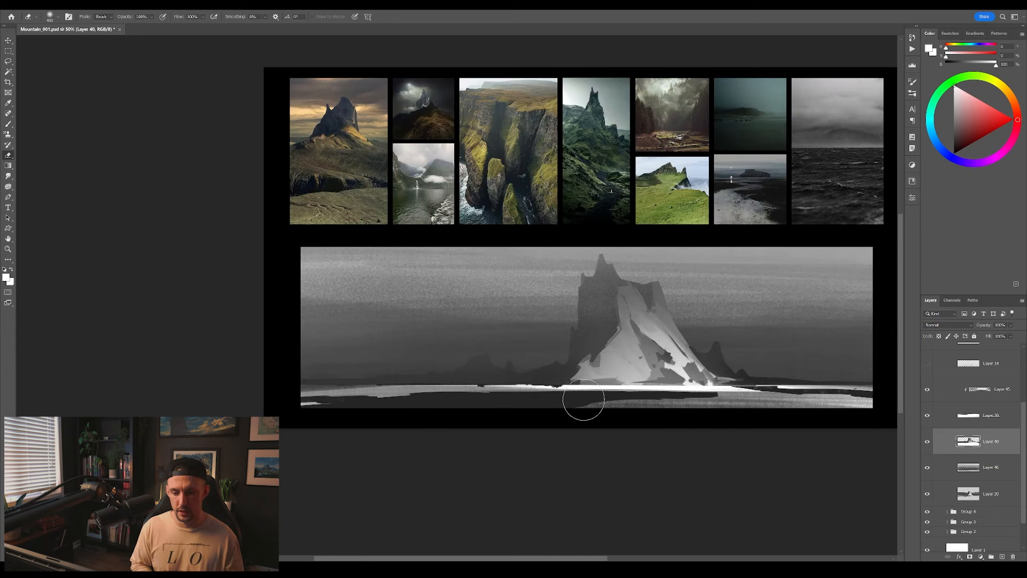
# Draw a large gray rock-texture custom shape over the mountain on a new layer and transform it to follow the slope
pyautogui.click(1002, 556)
pyautogui.press('u')
pyautogui.rightClick(615, 335)
pyautogui.moveTo(470, 247); pyautogui.dragTo(676, 417)
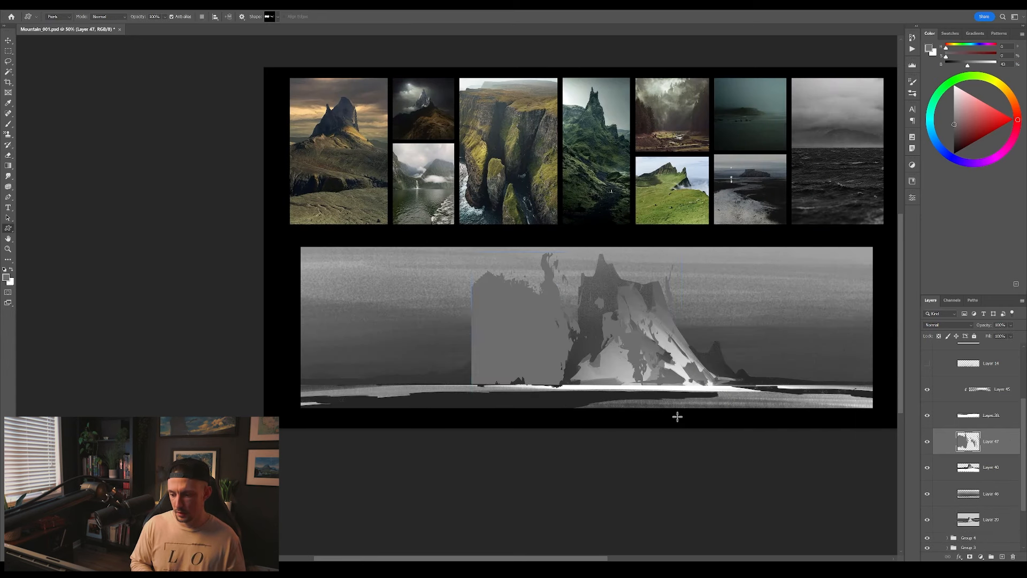
pyautogui.hotkey('ctrl', 't')
pyautogui.moveTo(672, 378)
pyautogui.mouseDown()
pyautogui.moveTo(673, 339)
pyautogui.moveTo(690, 342)
pyautogui.mouseUp()
pyautogui.press('Return')
# Clip the rock shape to the mountain in Darken mode, duplicate and reposition it, and lasso the area beside the slope
pyautogui.keyDown('alt'); pyautogui.click(990, 454); pyautogui.keyUp('alt')
pyautogui.click(948, 324)
pyautogui.click(936, 342)
pyautogui.press('v')
pyautogui.moveTo(694, 440)
pyautogui.mouseDown()
pyautogui.moveTo(810, 473)
pyautogui.moveTo(661, 355)
pyautogui.moveTo(634, 384)
pyautogui.mouseUp()
pyautogui.press('l')
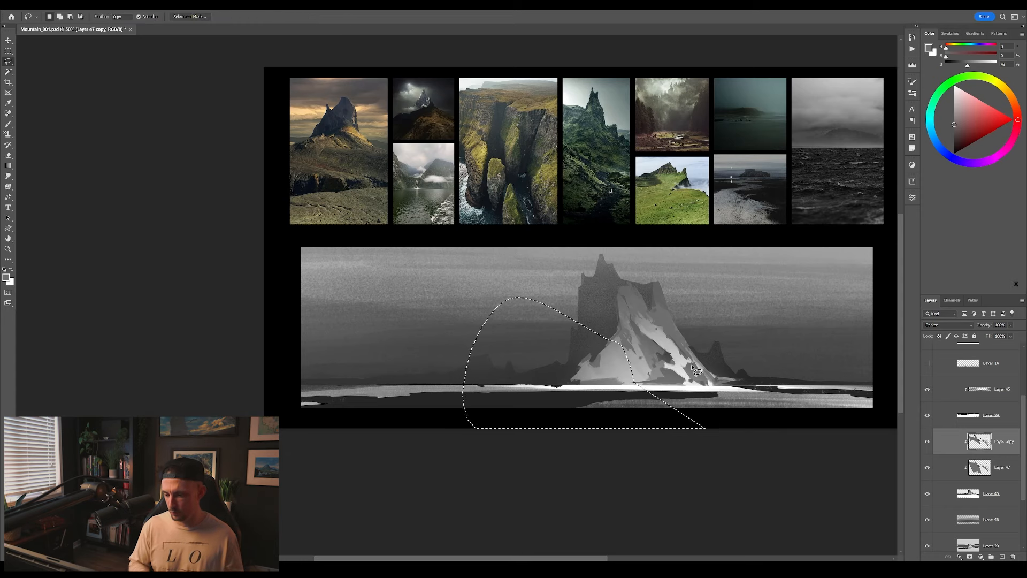
# Merge the rock-texture layers into the mountain, brush over the slope on a new layer and merge that too
pyautogui.keyDown('shift'); pyautogui.click(990, 493); pyautogui.keyUp('shift')
pyautogui.hotkey('ctrl', 'e')
pyautogui.press('b')
pyautogui.hotkey('ctrl', 'z')
pyautogui.moveTo(642, 332)
pyautogui.mouseDown()
pyautogui.moveTo(690, 375)
pyautogui.moveTo(673, 368)
pyautogui.mouseUp()
pyautogui.click(1002, 556)
pyautogui.moveTo(948, 324); pyautogui.dragTo(968, 377)
pyautogui.hotkey('ctrl', 'e')
pyautogui.press('z')
pyautogui.keyDown('alt'); pyautogui.click(750, 364); pyautogui.keyUp('alt')
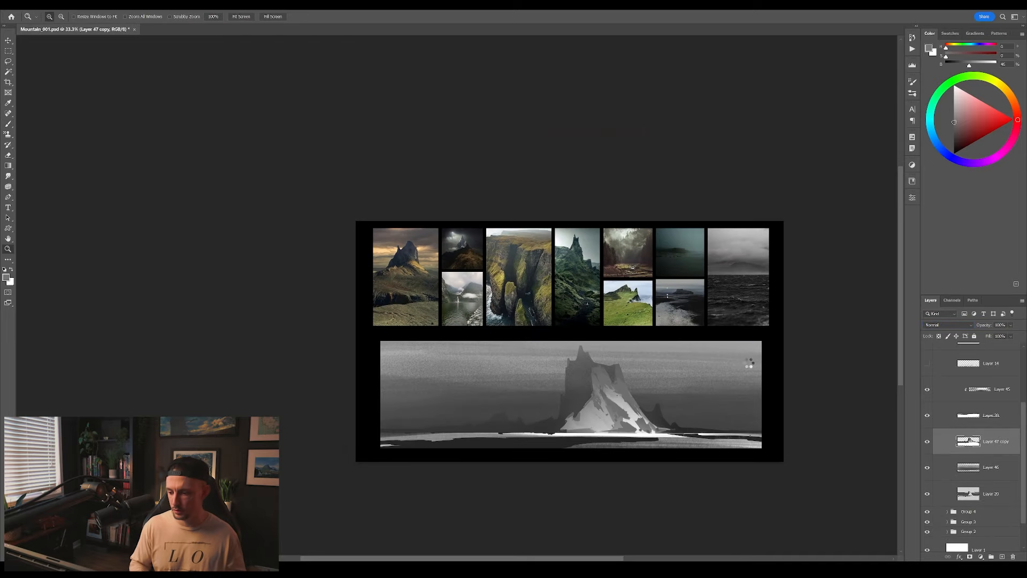
# Flip the view back, save the document and compare the painting with the black-and-white sketch on Layer 20 copy 2
pyautogui.hotkey('ctrl', 'shift', 'h')
pyautogui.hotkey('ctrl', 's')
pyautogui.scroll(3, 961, 424)
pyautogui.click(928, 430)
pyautogui.click(928, 431)
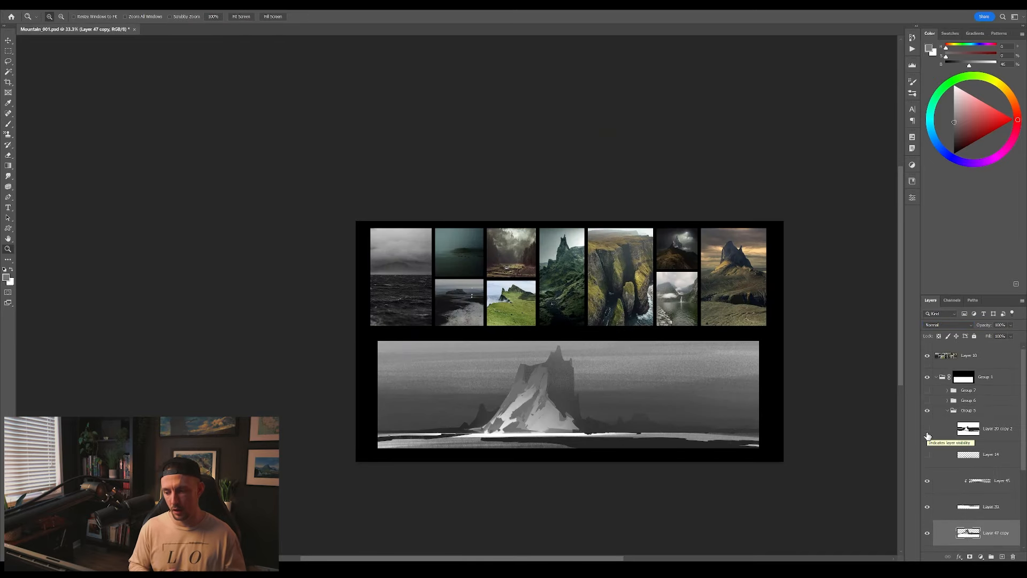
# Clip a new Layer 47 to the mountain and paint light-gray ridge highlights up to the summit, trimming them with the eraser
pyautogui.click(678, 454)
pyautogui.press('b')
pyautogui.scroll(-2, 974, 481)
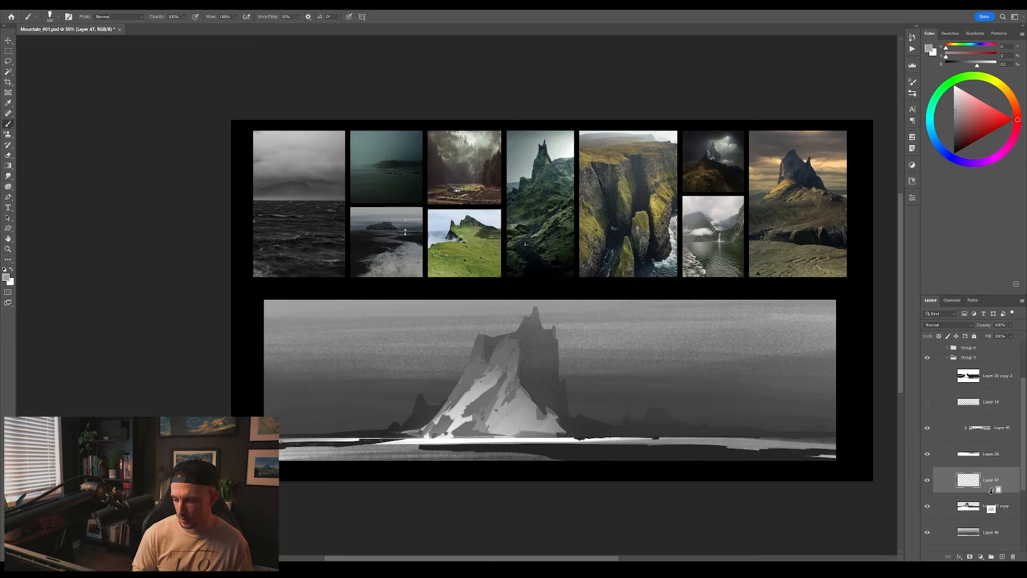
pyautogui.rightClick(492, 362)
pyautogui.press('e')
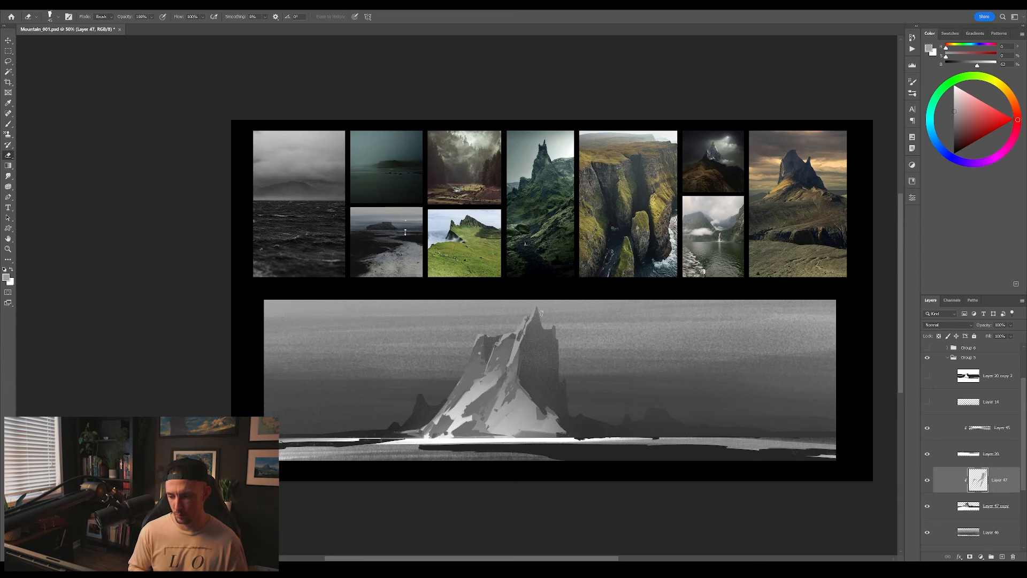
pyautogui.moveTo(541, 313); pyautogui.dragTo(579, 285)
pyautogui.press('b')
pyautogui.press('e')
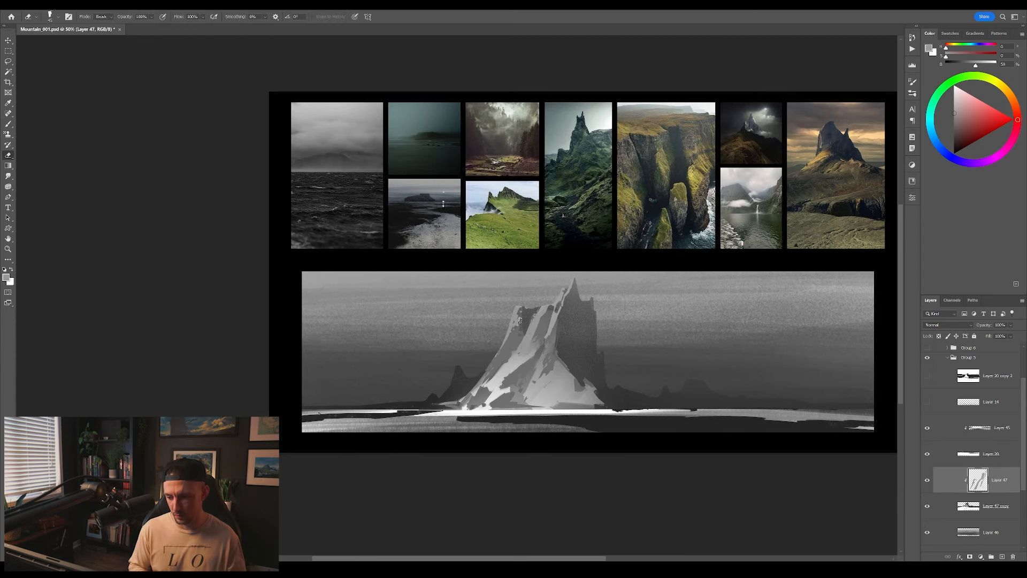
# Check the highlights in a flipped view, lock Layer 47's transparent pixels and sample a ridge gray for the Gradient tool
pyautogui.press('z')
pyautogui.keyDown('alt'); pyautogui.click(608, 365); pyautogui.keyUp('alt')
pyautogui.click(728, 331)
pyautogui.hotkey('ctrl', 'shift', 'h')
pyautogui.click(938, 336)
pyautogui.press('g')
pyautogui.keyDown('alt'); pyautogui.click(568, 326); pyautogui.keyUp('alt')
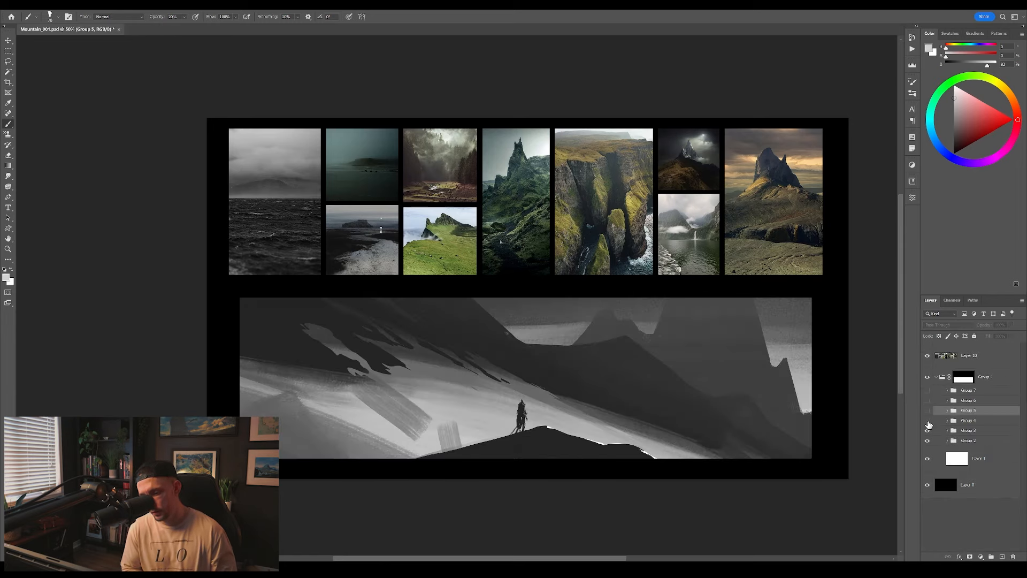
# Show Groups 4 and 5, and review the contents of Group 6 before hiding it again
pyautogui.click(927, 421)
pyautogui.click(927, 410)
pyautogui.click(927, 400)
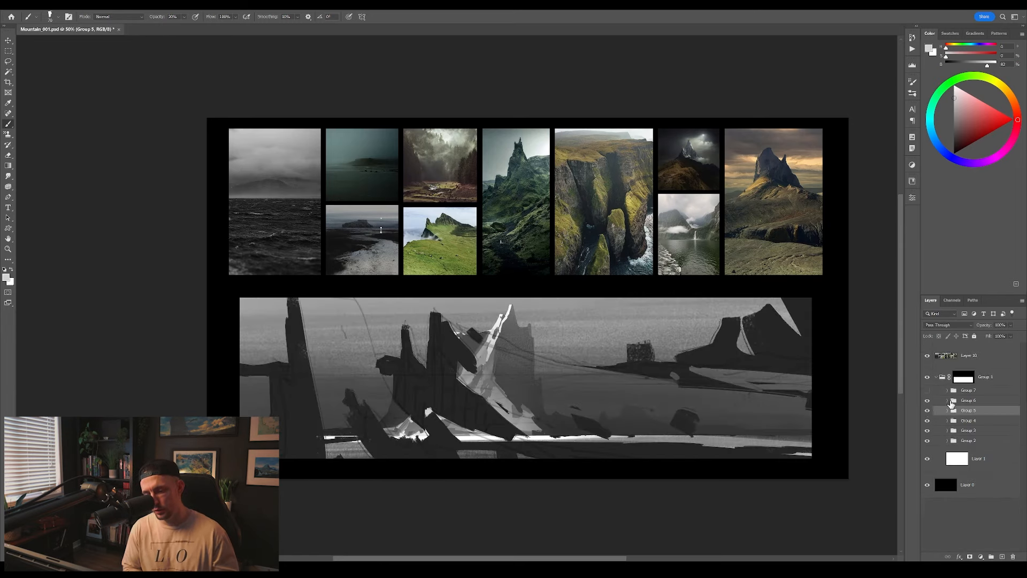
pyautogui.click(947, 400)
pyautogui.keyDown('shift'); pyautogui.click(986, 445); pyautogui.keyUp('shift')
pyautogui.click(947, 400)
pyautogui.click(927, 401)
# Review the black-and-white sketch in Group 7, hide it, and view the Group 5 mountain scene as a whole
pyautogui.click(927, 391)
pyautogui.click(947, 390)
pyautogui.keyDown('shift'); pyautogui.click(988, 435); pyautogui.keyUp('shift')
pyautogui.click(948, 391)
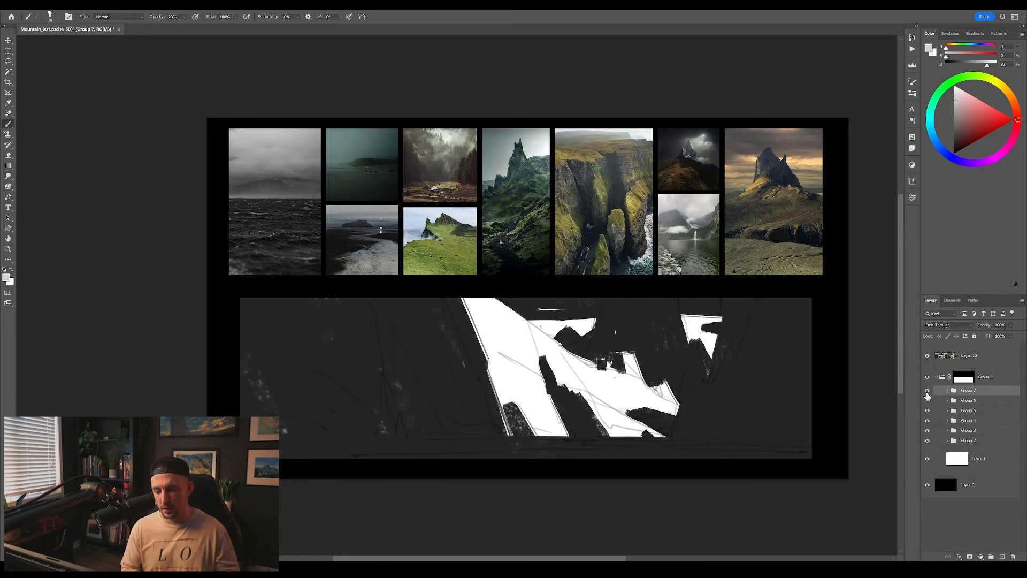
pyautogui.click(927, 390)
pyautogui.click(927, 401)
pyautogui.click(927, 400)
pyautogui.press('z')
pyautogui.keyDown('alt'); pyautogui.click(568, 239); pyautogui.keyUp('alt')
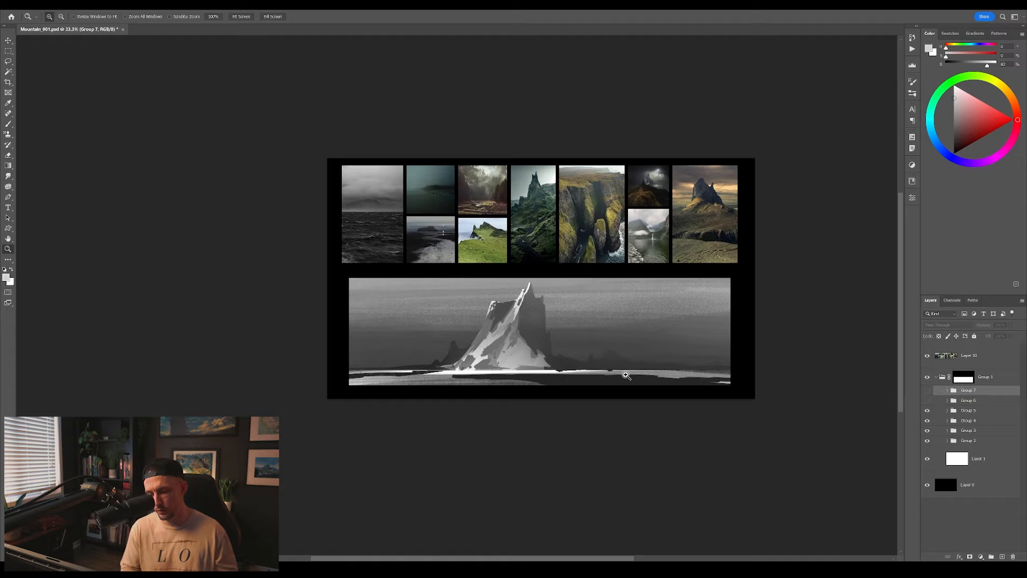
# Show the Layer 20 copy 2 sketch in Group 5, lasso its dark summit shape, and hide the sketch again
pyautogui.click(947, 410)
pyautogui.click(927, 428)
pyautogui.click(927, 428)
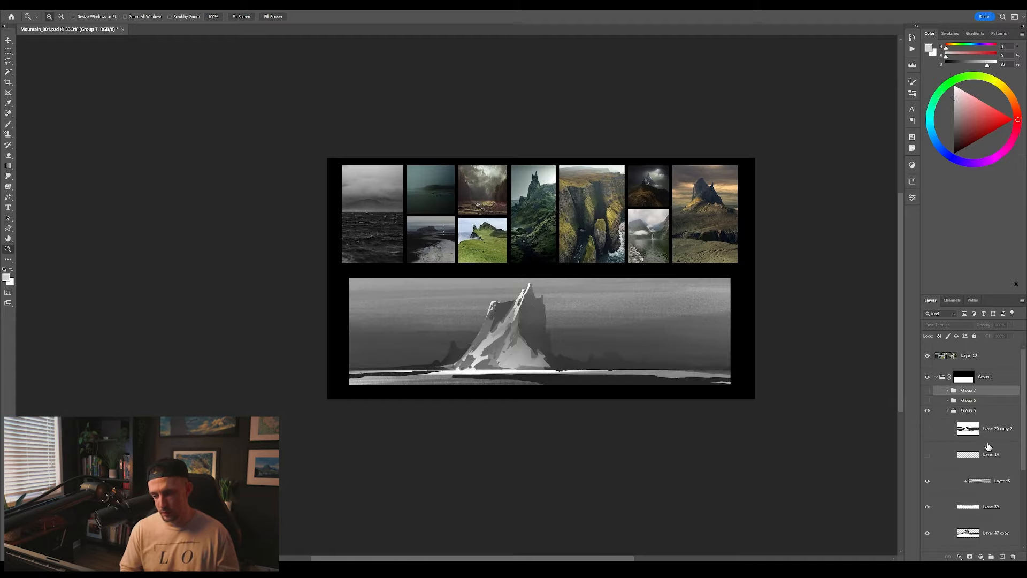
pyautogui.click(927, 428)
pyautogui.press('l')
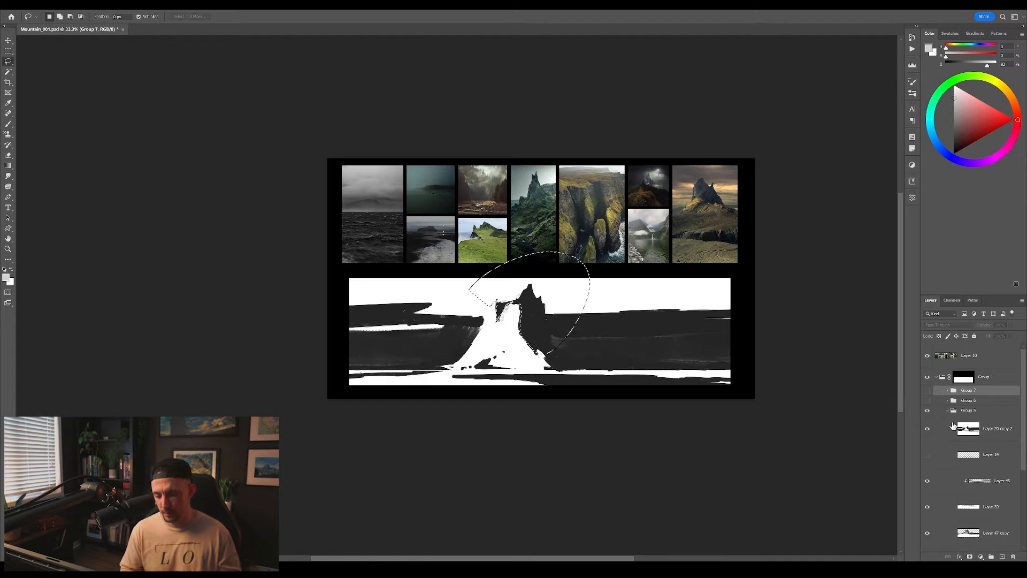
pyautogui.click(927, 428)
# Lock Layer 47 copy's transparency, paint out the summit highlights within the selection, invert it and brush mid gray over the snow face
pyautogui.click(995, 533)
pyautogui.click(939, 336)
pyautogui.press('b')
pyautogui.moveTo(531, 291)
pyautogui.mouseDown()
pyautogui.moveTo(524, 319)
pyautogui.moveTo(494, 334)
pyautogui.mouseUp()
pyautogui.hotkey('ctrl', 'd')
pyautogui.moveTo(662, 426); pyautogui.dragTo(666, 414)
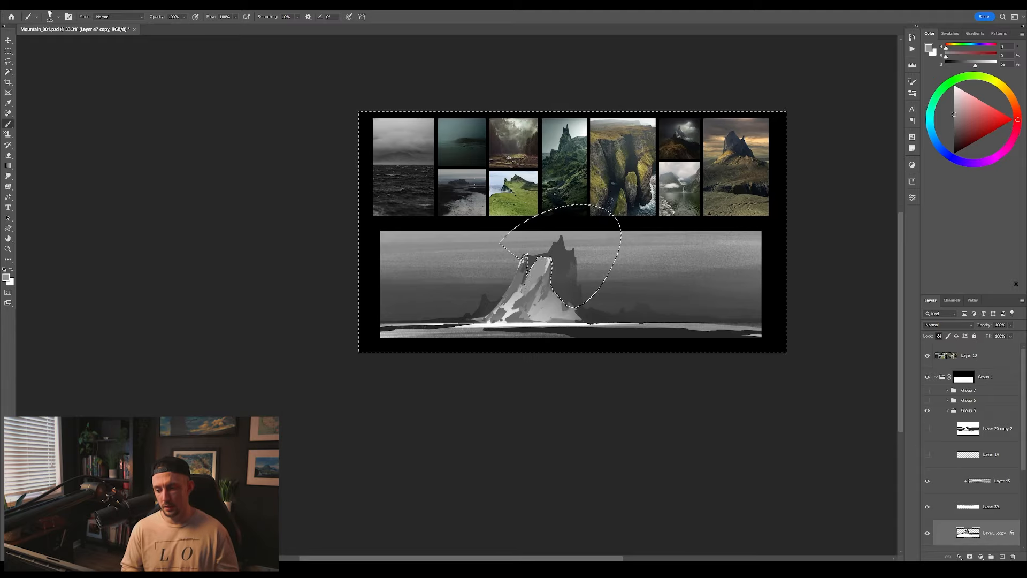
pyautogui.moveTo(527, 276); pyautogui.dragTo(554, 289)
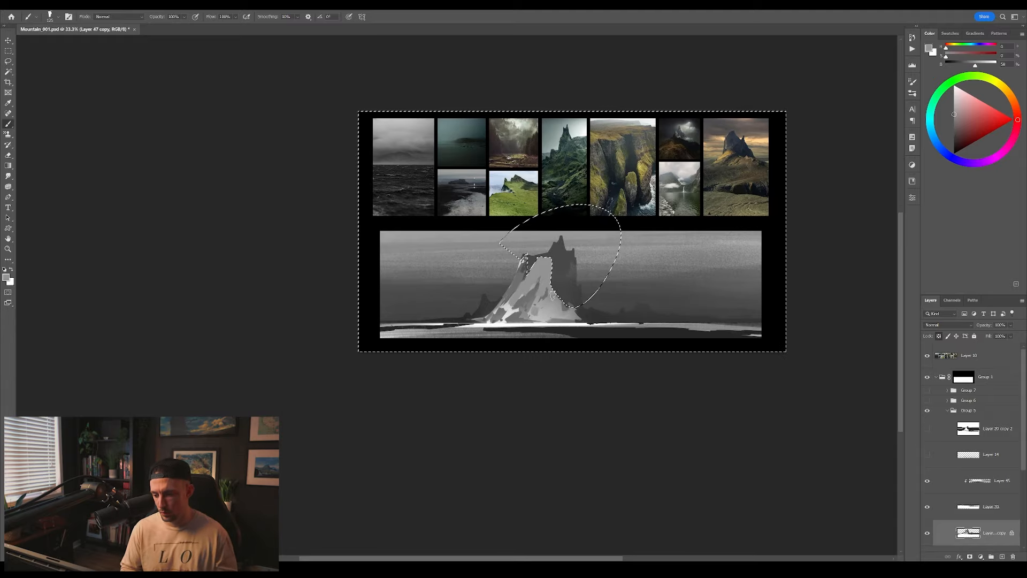
# Deselect, save the document, and brush sampled dark gray over the top of the snow face on a new clipped layer
pyautogui.hotkey('ctrl', 'd')
pyautogui.hotkey('ctrl', 's')
pyautogui.keyDown('alt'); pyautogui.click(475, 304); pyautogui.keyUp('alt')
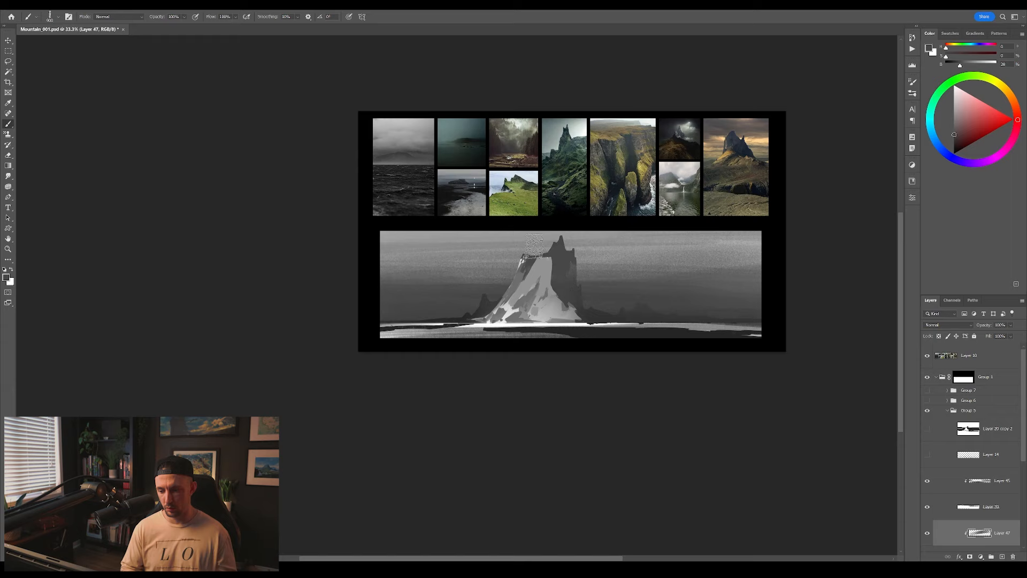
pyautogui.keyDown('alt'); pyautogui.click(481, 310); pyautogui.keyUp('alt')
pyautogui.press('[')
pyautogui.press('[')
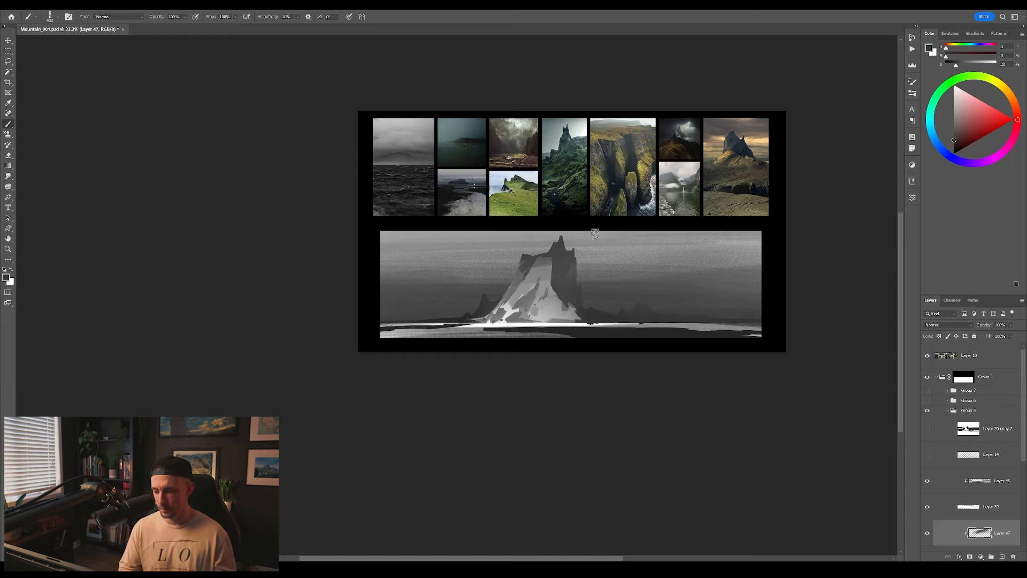
# Switch to the Group 6 mountain scene, sample a light gray from its snow and choose a speckled texture brush
pyautogui.hotkey('ctrl', '-')
pyautogui.press('F2')
pyautogui.keyDown('alt'); pyautogui.click(581, 360); pyautogui.keyUp('alt')
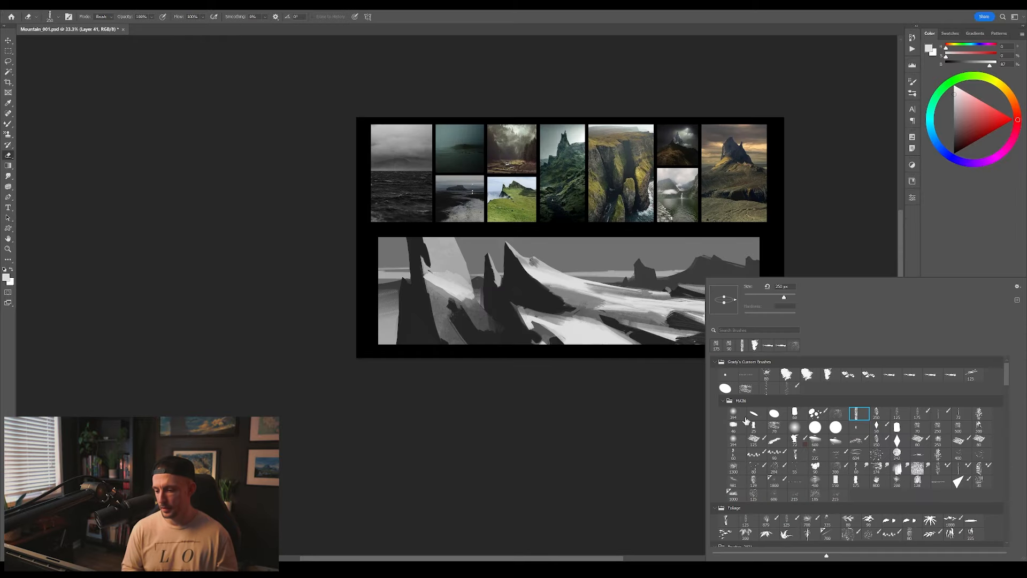
pyautogui.click(835, 414)
pyautogui.press('Return')
pyautogui.hotkey('ctrl', '+')
pyautogui.hotkey('ctrl', '-')
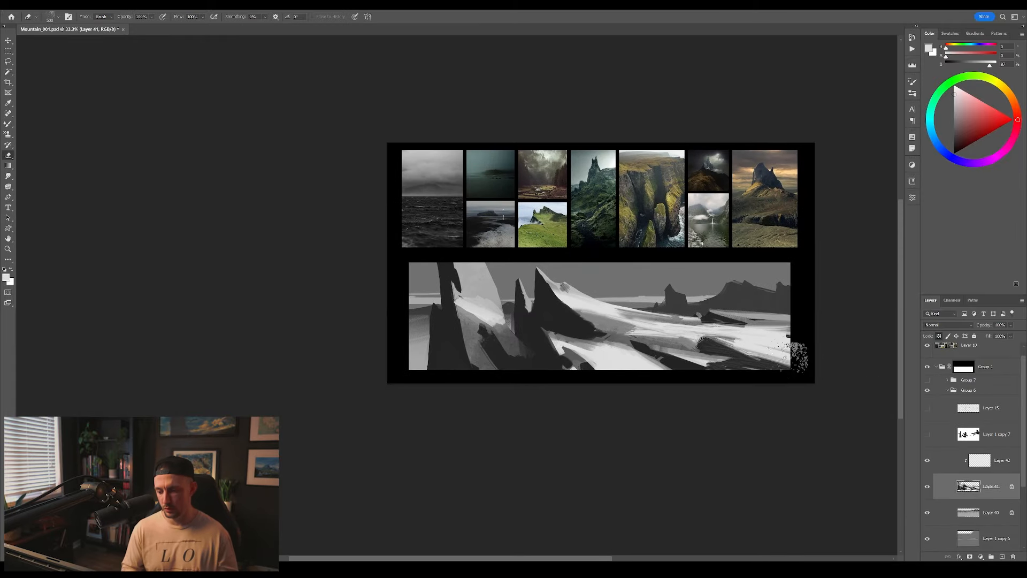
# Set clipped Layer 42 to Darken and brush mid gray texture over the snow slopes with an enlarged brush
pyautogui.click(1001, 460)
pyautogui.click(948, 324)
pyautogui.click(933, 340)
pyautogui.press('b')
pyautogui.press(']')
pyautogui.press(']')
pyautogui.press(']')
pyautogui.press(']')
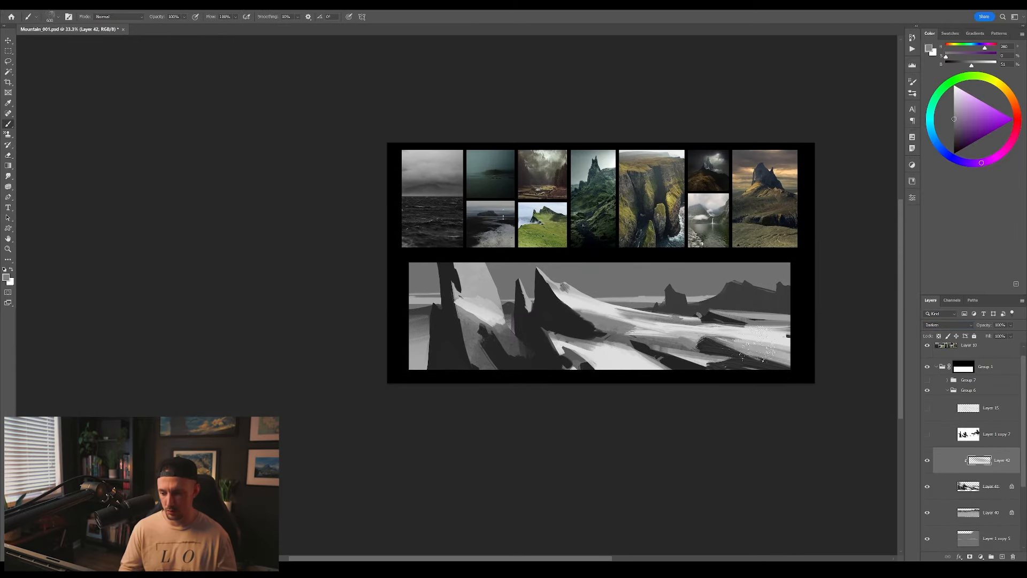
pyautogui.moveTo(754, 351)
pyautogui.mouseDown()
pyautogui.moveTo(835, 362)
pyautogui.moveTo(604, 312)
pyautogui.mouseUp()
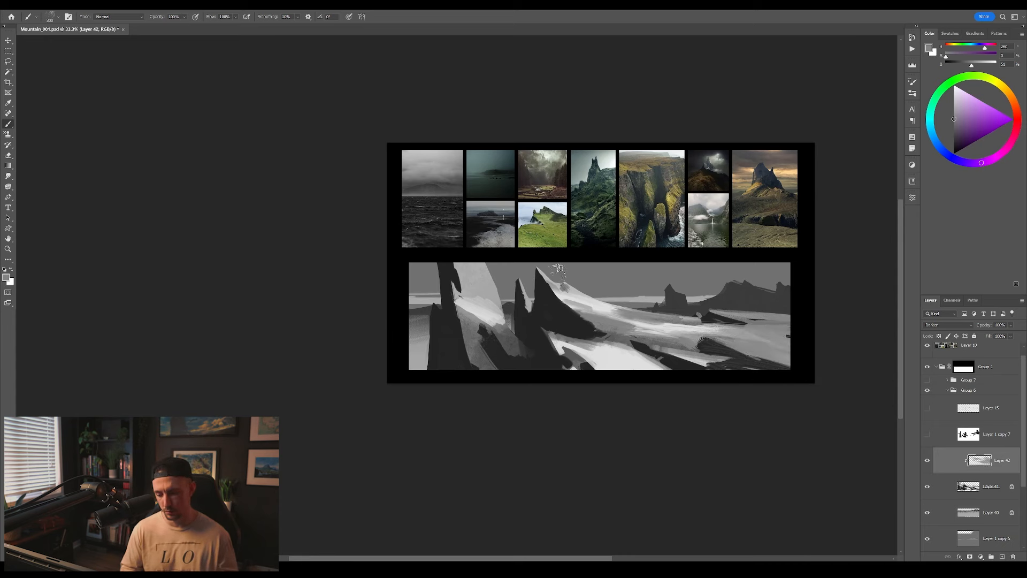
pyautogui.moveTo(559, 275); pyautogui.dragTo(615, 299)
# Mirror the canvas and brush darker gray texture over the foreground slopes on Layer 42
pyautogui.moveTo(805, 400); pyautogui.dragTo(759, 381)
pyautogui.hotkey('ctrl', 'shift', 'h')
pyautogui.moveTo(653, 374); pyautogui.dragTo(711, 409)
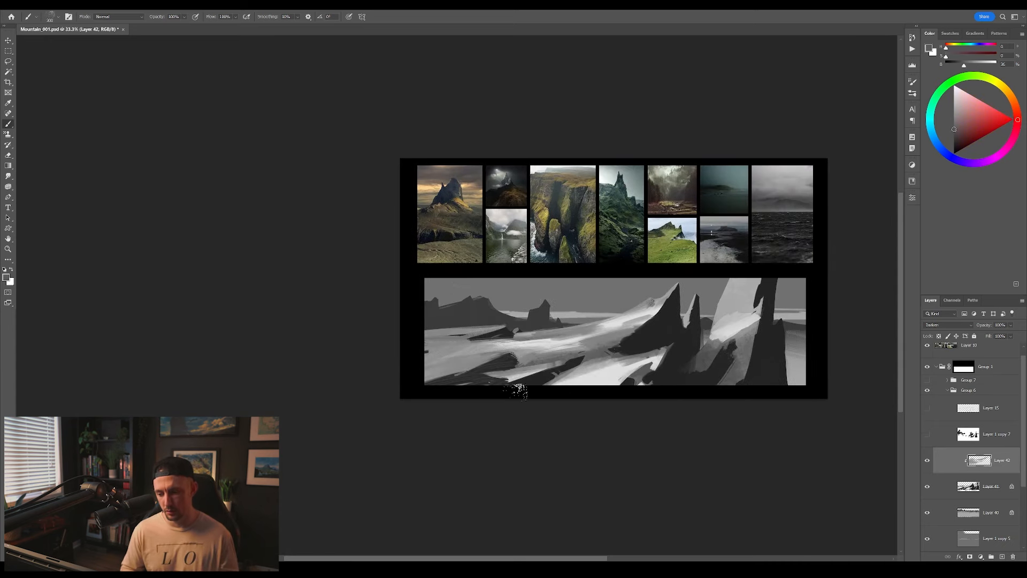
pyautogui.moveTo(556, 384); pyautogui.dragTo(630, 367)
pyautogui.moveTo(666, 487); pyautogui.dragTo(680, 466)
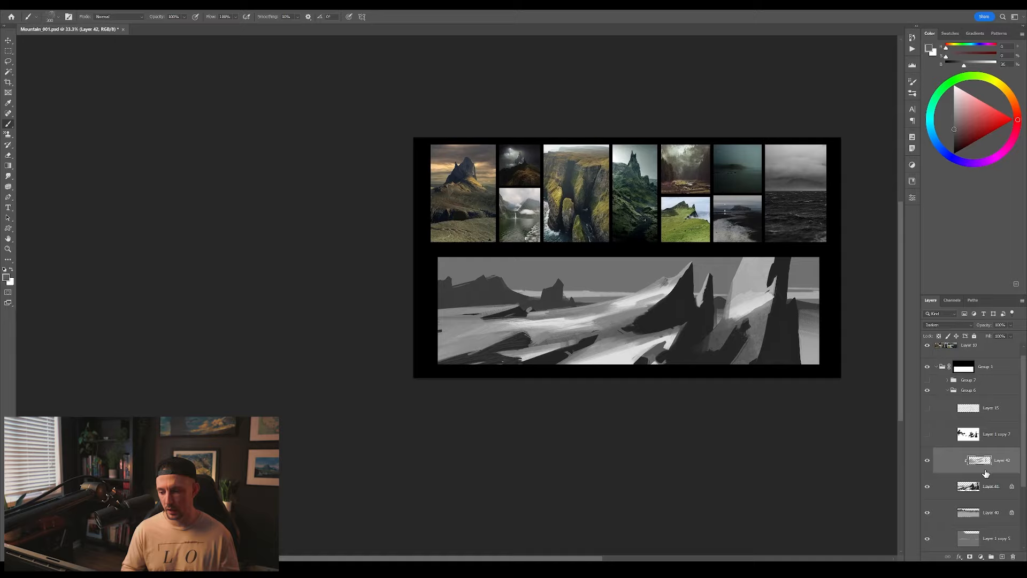
# Merge the darkening into Layer 41, add a layer clipped to Layer 40, and brush sampled light gray highlights on the distant peaks
pyautogui.hotkey('ctrl', 'e')
pyautogui.click(989, 488)
pyautogui.click(1002, 556)
pyautogui.keyDown('alt'); pyautogui.click(563, 310); pyautogui.keyUp('alt')
pyautogui.press('[')
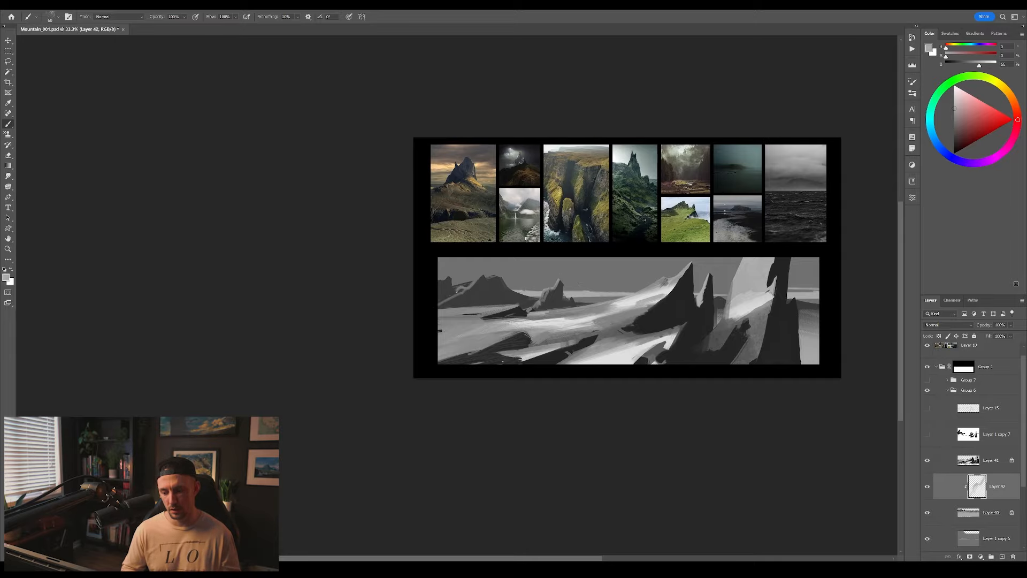
pyautogui.moveTo(493, 295); pyautogui.dragTo(474, 305)
pyautogui.moveTo(449, 277); pyautogui.dragTo(443, 284)
pyautogui.moveTo(596, 381); pyautogui.dragTo(591, 368)
pyautogui.hotkey('ctrl', '=')
pyautogui.hotkey('ctrl', 'shift', 'h')
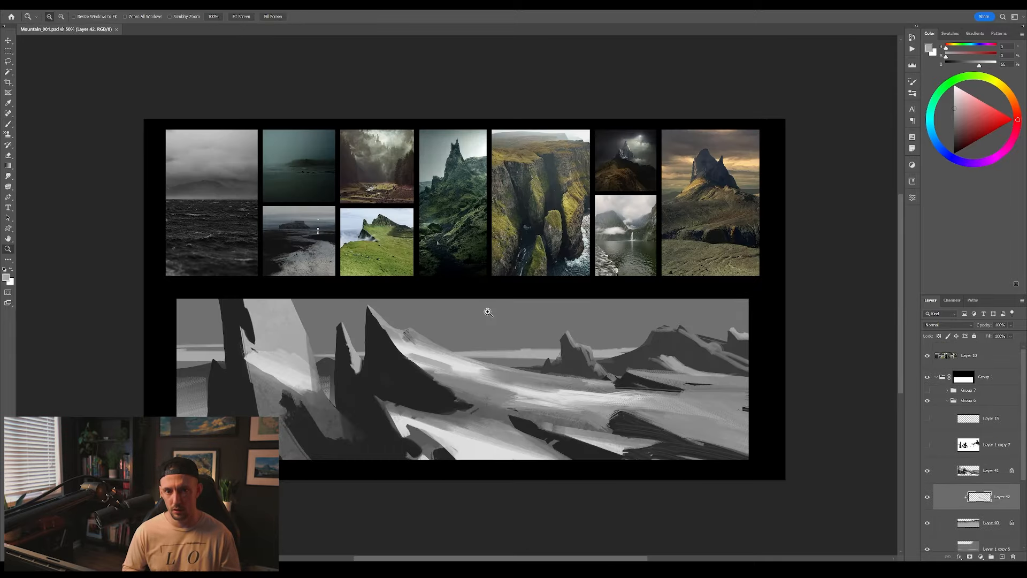
# Soften the distant-peak highlights with the eraser and merge them into Layer 40
pyautogui.hotkey('ctrl', 'shift', 'h')
pyautogui.press('e')
pyautogui.moveTo(407, 480); pyautogui.dragTo(614, 464)
pyautogui.rightClick(614, 463)
pyautogui.press('Escape')
pyautogui.hotkey('ctrl', '-')
pyautogui.hotkey('ctrl', 'e')
# Brush soft gray mist across the distant hills on a new layer above Layer 40 and save the document
pyautogui.click(1002, 557)
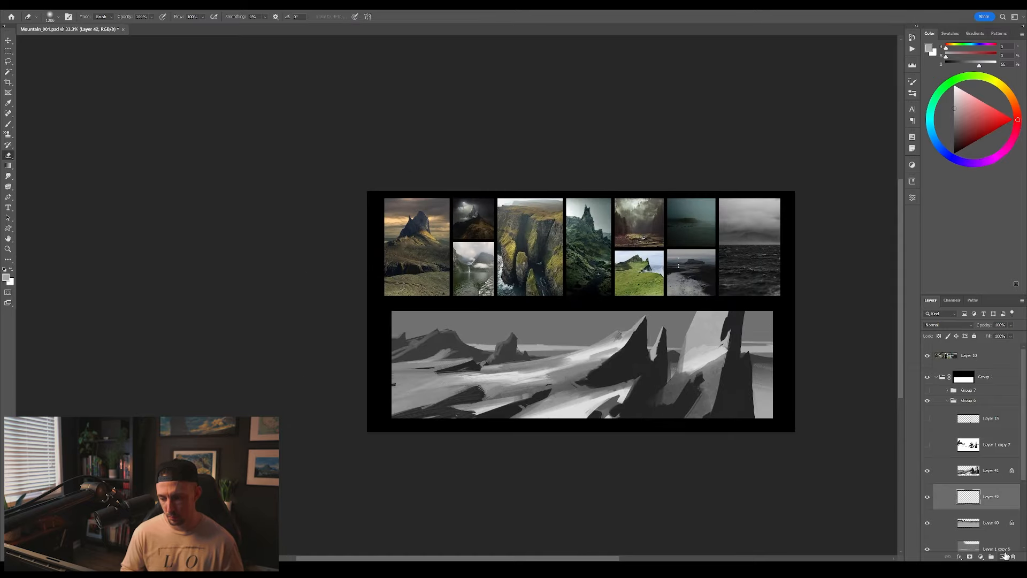
pyautogui.press('b')
pyautogui.rightClick(540, 342)
pyautogui.moveTo(398, 357); pyautogui.dragTo(559, 357)
pyautogui.moveTo(603, 396); pyautogui.dragTo(568, 355)
pyautogui.hotkey('ctrl', 's')
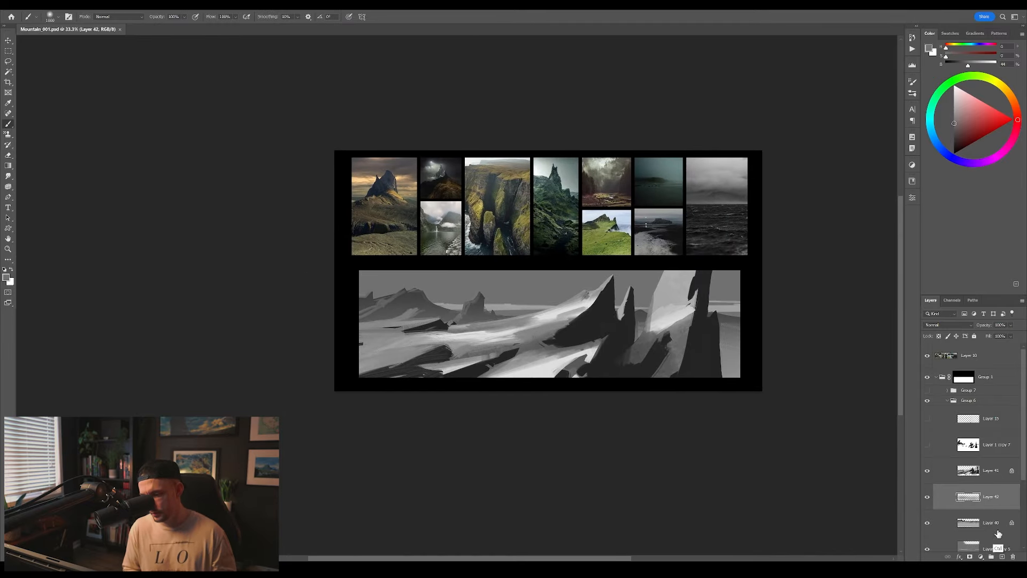
# Move Layer 42 above Layer 41 as a clipped layer and delete a lassoed part of it over the foreground rocks
pyautogui.moveTo(998, 533); pyautogui.dragTo(990, 468)
pyautogui.hotkey('ctrl', 'alt', 'g')
pyautogui.press('l')
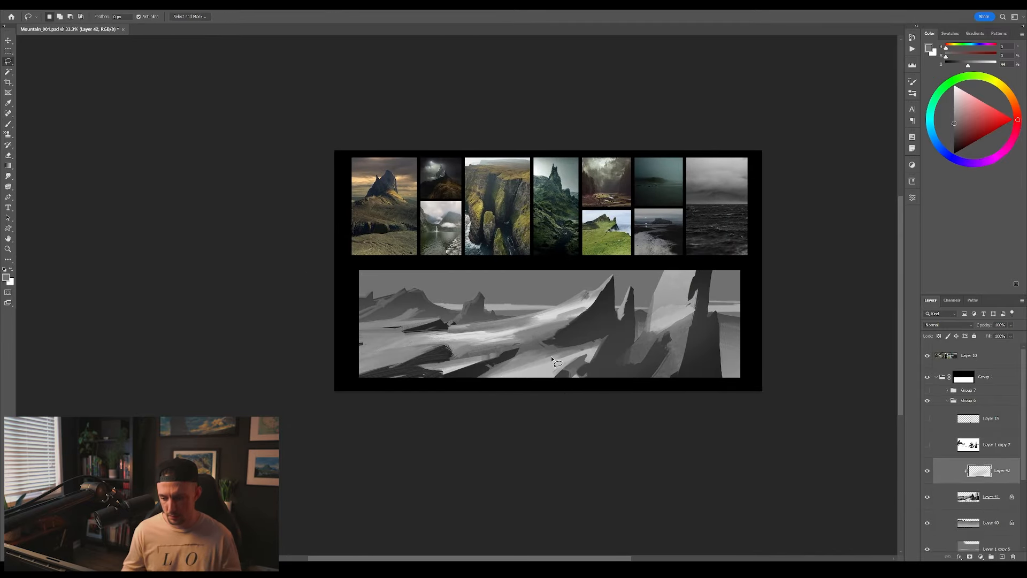
pyautogui.hotkey('shift', 'alt', 'g')
pyautogui.moveTo(537, 340)
pyautogui.mouseDown()
pyautogui.moveTo(587, 347)
pyautogui.moveTo(615, 374)
pyautogui.moveTo(673, 375)
pyautogui.mouseUp()
pyautogui.press('Delete')
pyautogui.hotkey('ctrl', 'd')
pyautogui.hotkey('ctrl', 'shift', 'h')
pyautogui.hotkey('ctrl', 'shift', 'h')
# Choose a textured brush, unclip Layer 42 and brush sampled light grays along the midground snow slope
pyautogui.press('b')
pyautogui.rightClick(672, 375)
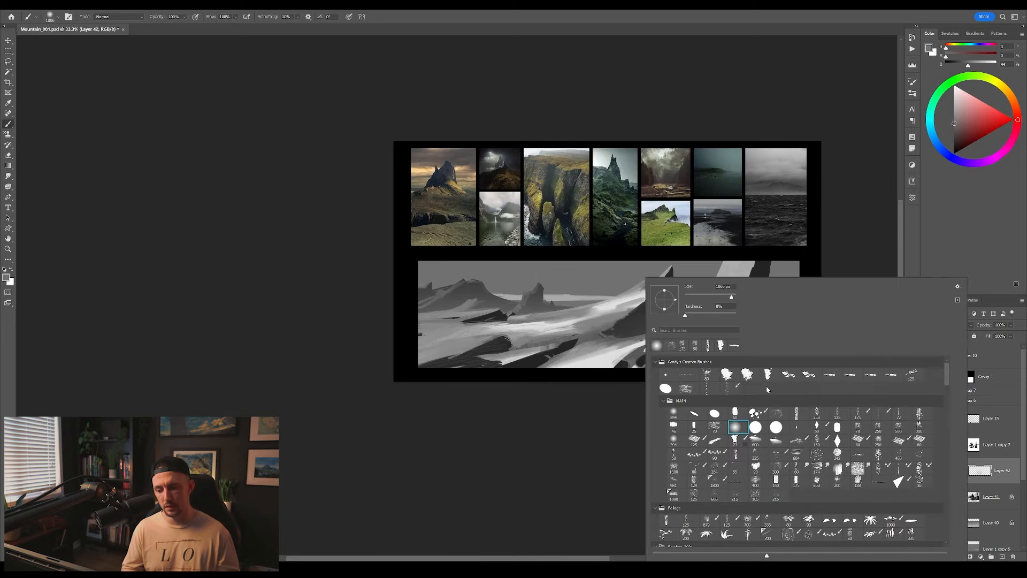
pyautogui.doubleClick(863, 427)
pyautogui.hotkey('ctrl', 'alt', 'g')
pyautogui.keyDown('alt'); pyautogui.click(608, 323); pyautogui.keyUp('alt')
pyautogui.moveTo(608, 323); pyautogui.dragTo(634, 291)
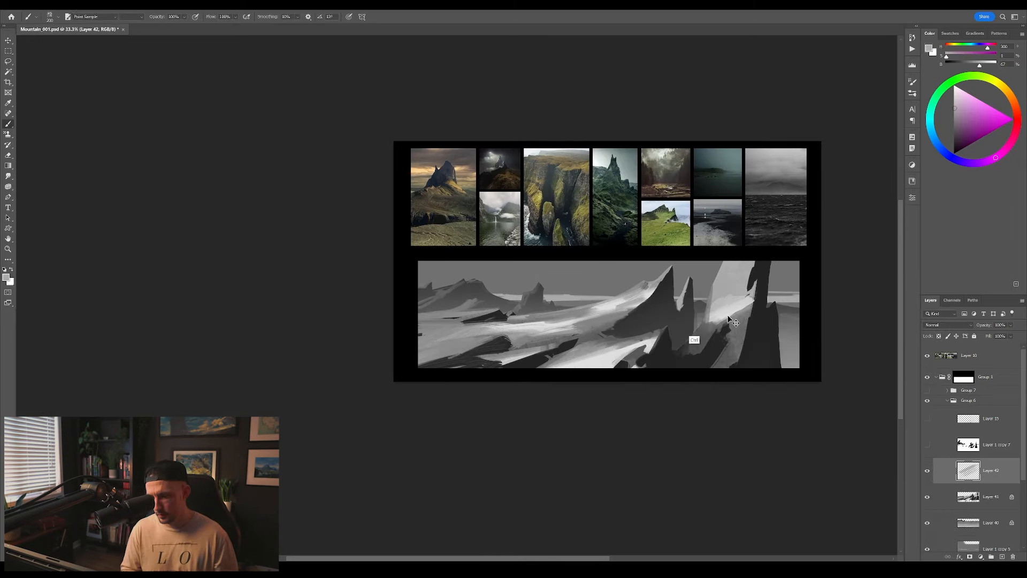
pyautogui.keyDown('alt'); pyautogui.click(616, 314); pyautogui.keyUp('alt')
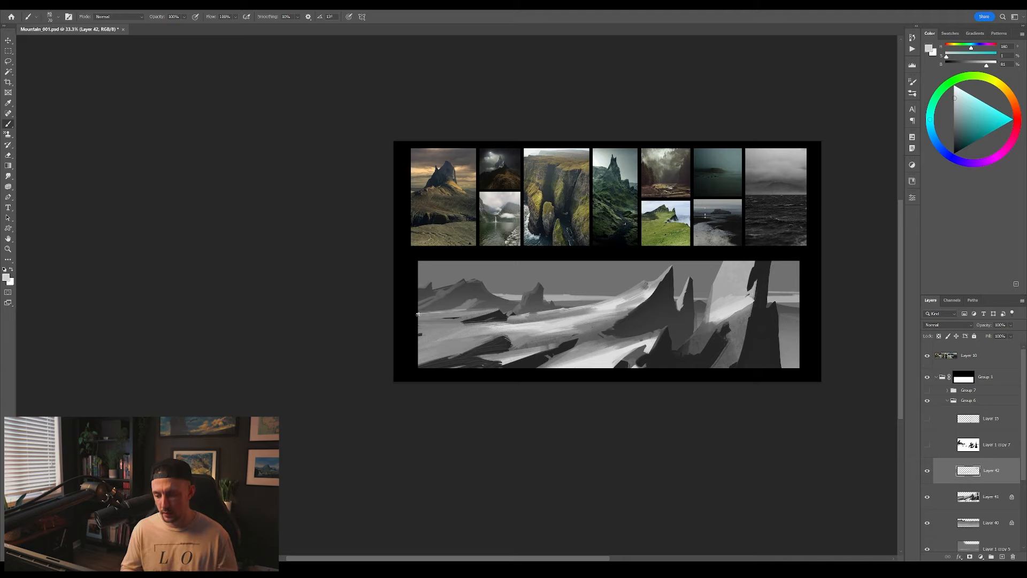
pyautogui.keyDown('alt'); pyautogui.click(559, 319); pyautogui.keyUp('alt')
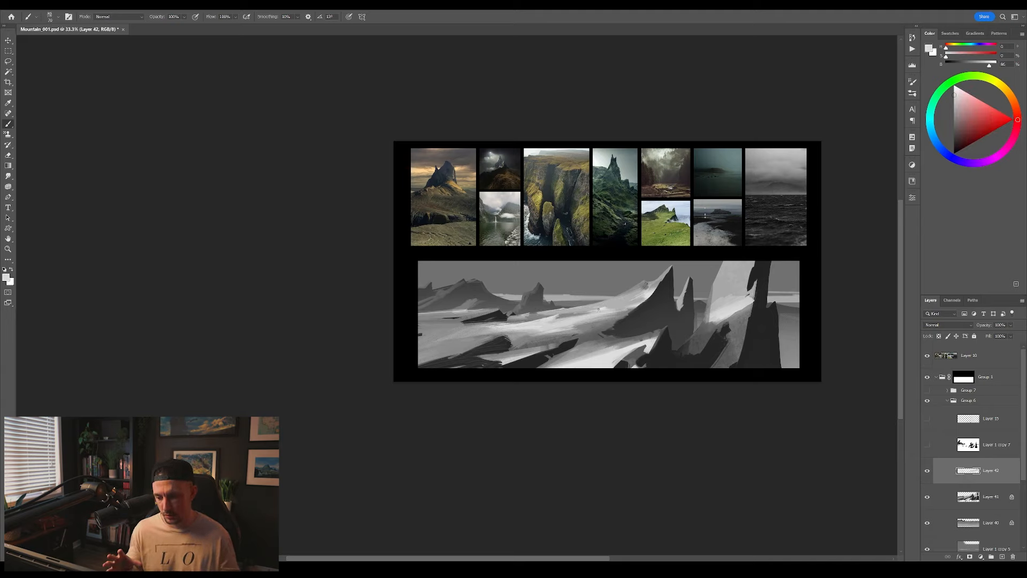
# Mirror the canvas and brush a sampled light gray across the central snow slope with a much larger brush
pyautogui.press('F2')
pyautogui.keyDown('alt'); pyautogui.click(603, 315); pyautogui.keyUp('alt')
pyautogui.press(']')
pyautogui.press(']')
pyautogui.press(']')
pyautogui.press(']')
pyautogui.press(']')
pyautogui.press(']')
pyautogui.press(']')
pyautogui.press(']')
pyautogui.moveTo(599, 313)
pyautogui.mouseDown()
pyautogui.moveTo(616, 329)
pyautogui.moveTo(700, 346)
pyautogui.mouseUp()
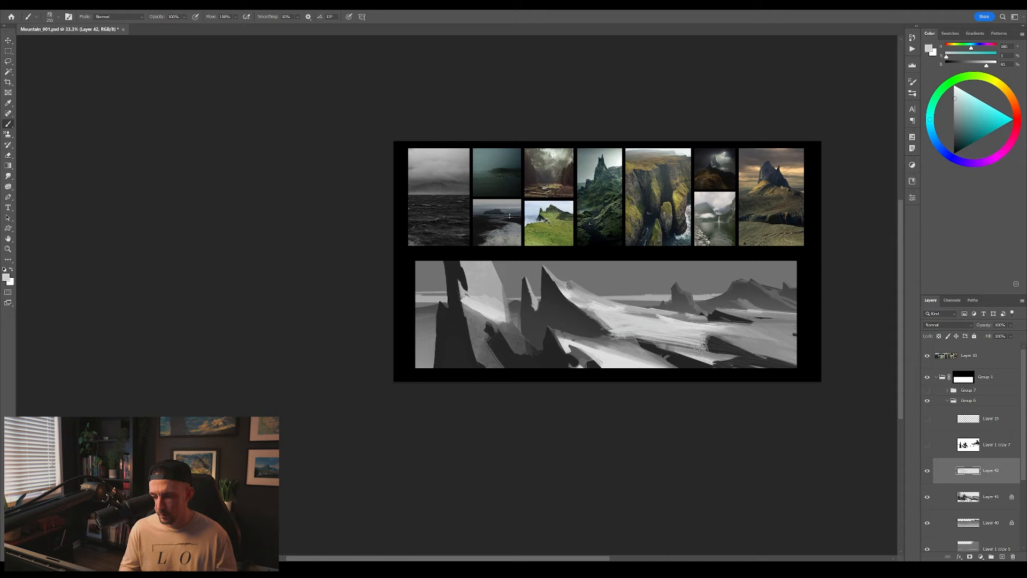
# Shape the central snow slope on Layer 42 by alternately brushing light gray and erasing, checking it in both mirrored orientations
pyautogui.press('F2')
pyautogui.moveTo(572, 333); pyautogui.dragTo(616, 328)
pyautogui.press('e')
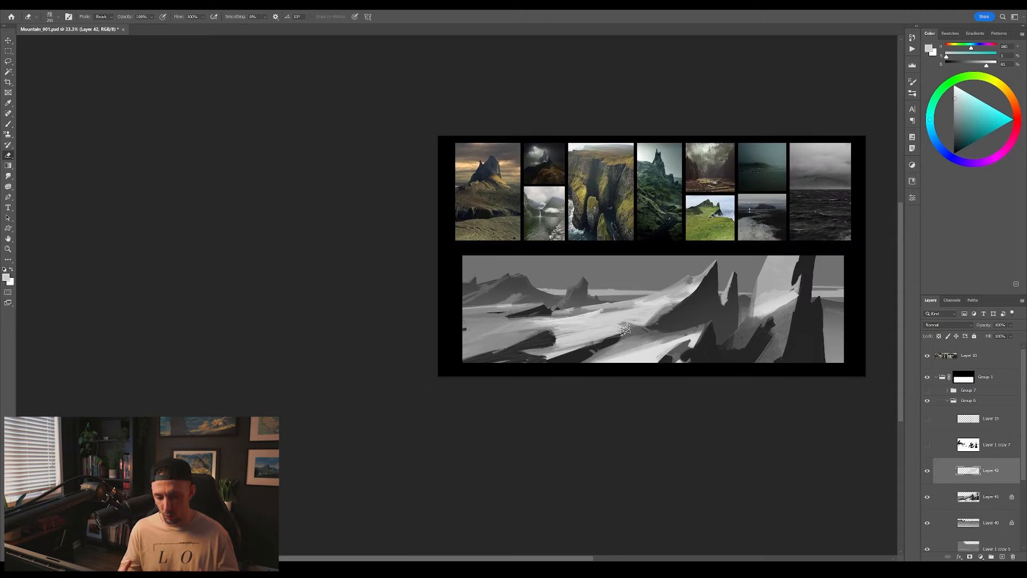
pyautogui.press('b')
pyautogui.press('e')
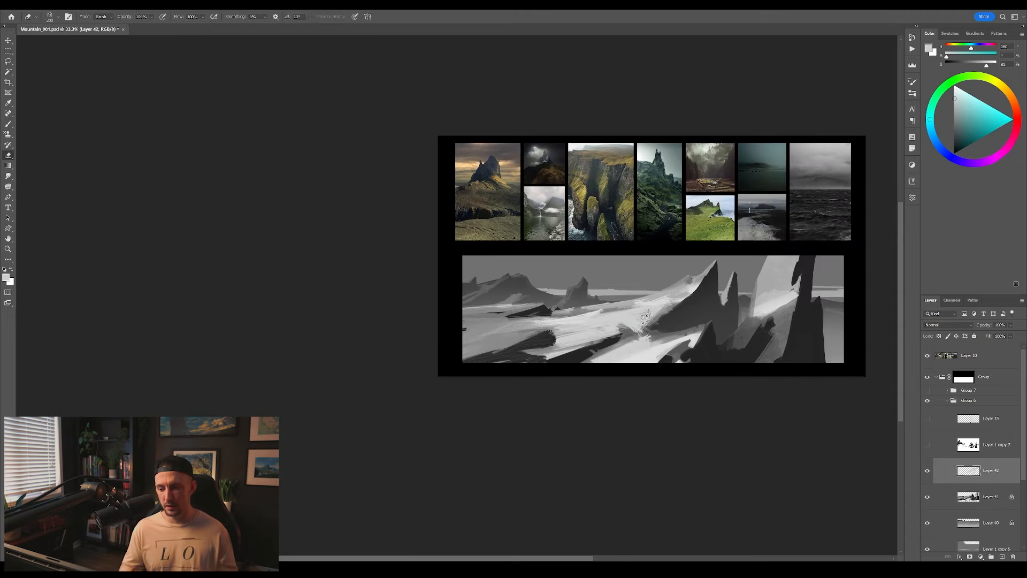
pyautogui.press('F2')
pyautogui.press('F2')
pyautogui.press('b')
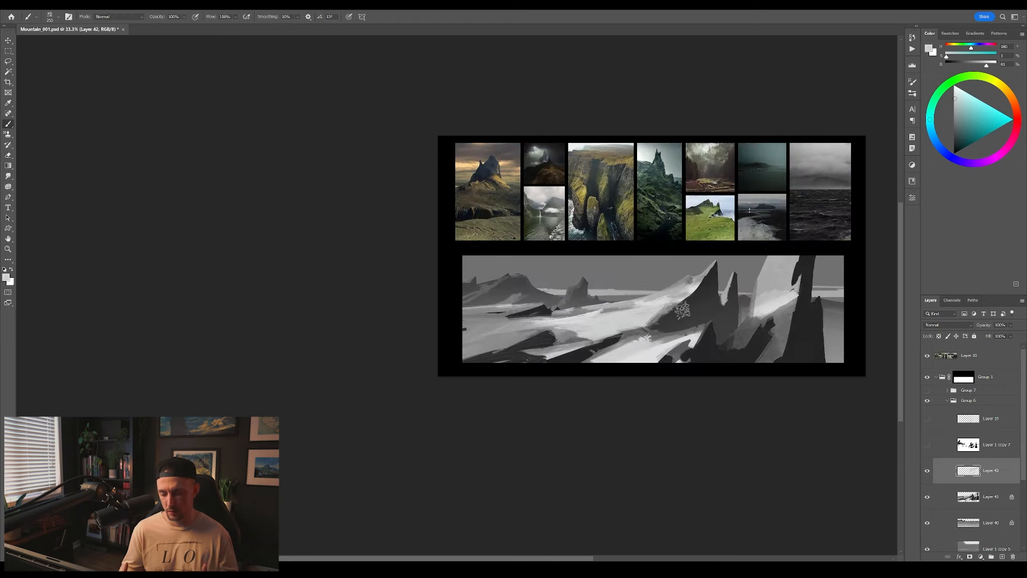
pyautogui.press('F2')
pyautogui.press('e')
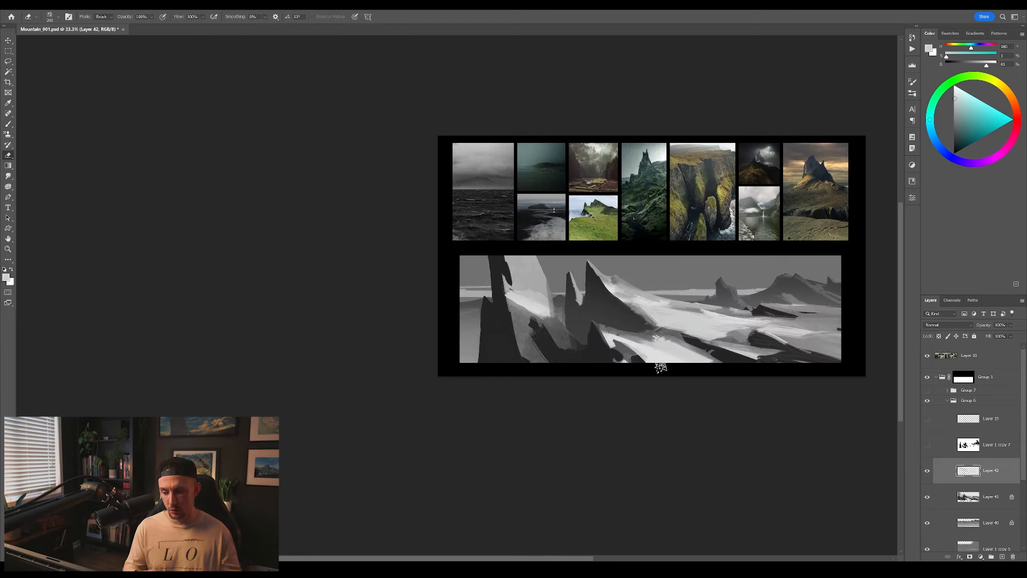
pyautogui.press('F2')
# Merge the snow strokes into Layer 41 and add a Levels adjustment layer with raised input blacks and a lowered output white
pyautogui.press('z')
pyautogui.keyDown('alt'); pyautogui.click(648, 328); pyautogui.keyUp('alt')
pyautogui.hotkey('ctrl', 'e')
pyautogui.click(980, 557)
pyautogui.click(974, 446)
pyautogui.moveTo(806, 279); pyautogui.dragTo(810, 279)
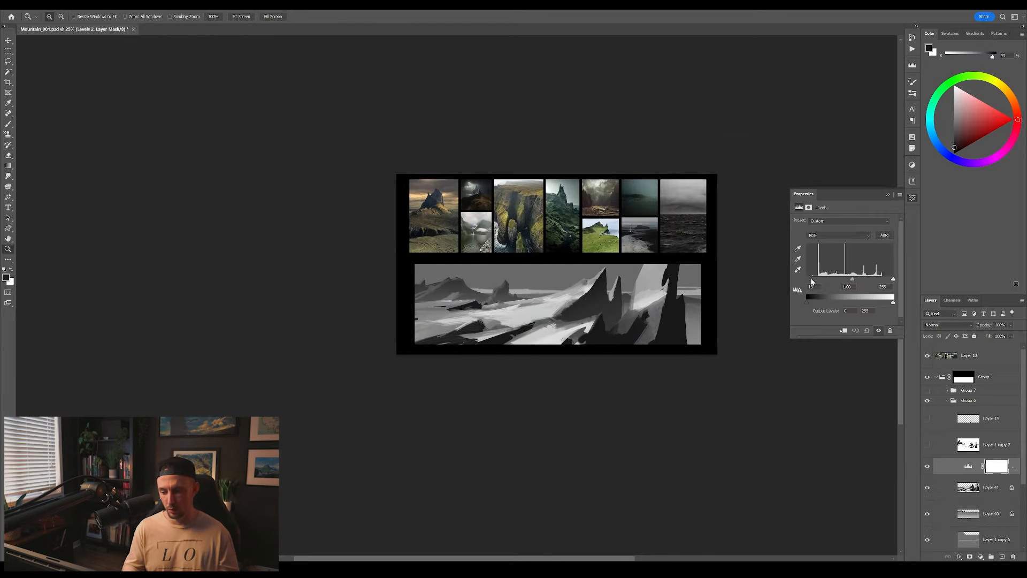
pyautogui.moveTo(893, 303); pyautogui.dragTo(867, 304)
pyautogui.click(887, 195)
# Hide the Levels darkening around the tall peaks with black radial gradients on its mask
pyautogui.press('g')
pyautogui.press('x')
pyautogui.press('x')
pyautogui.moveTo(568, 302); pyautogui.dragTo(648, 311)
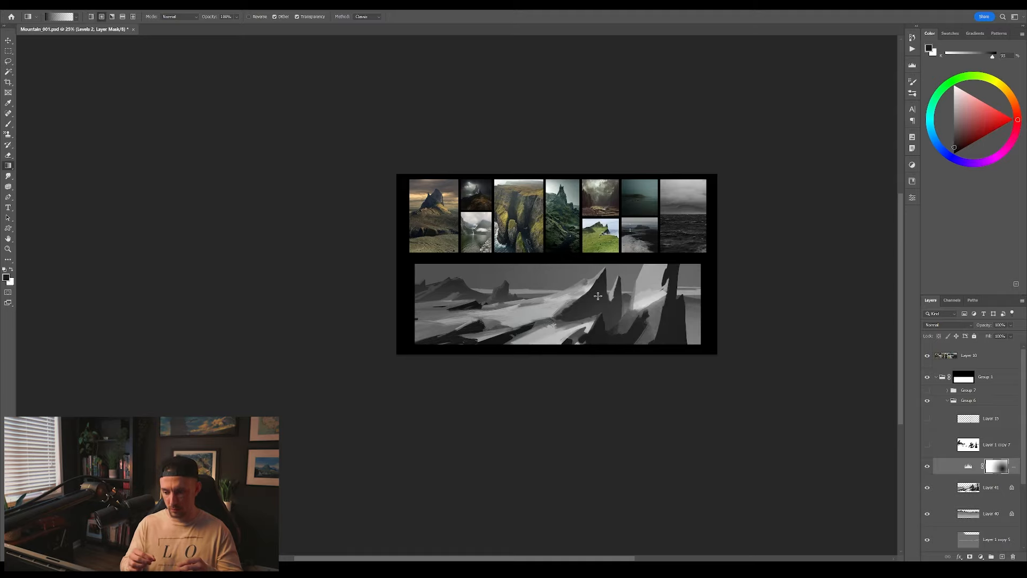
pyautogui.moveTo(529, 310); pyautogui.dragTo(605, 301)
# Refine the Levels mask with white and black radial gradients at 20% opacity around the foreground and tall peaks
pyautogui.press('2')
pyautogui.press('x')
pyautogui.moveTo(534, 362); pyautogui.dragTo(562, 329)
pyautogui.press('x')
pyautogui.moveTo(646, 289); pyautogui.dragTo(695, 292)
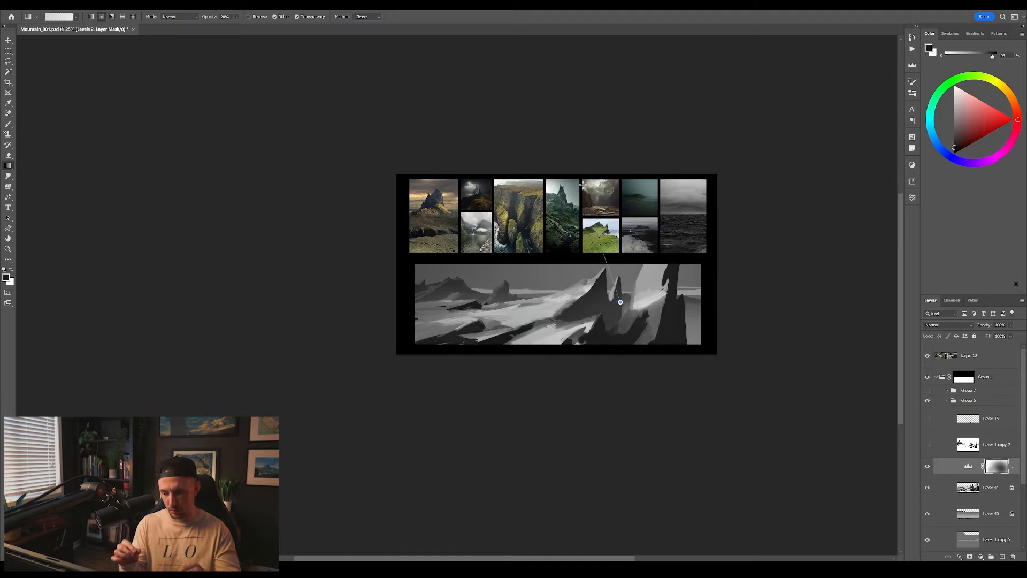
# Mirror the canvas, compare the Group 6 scene with its black-and-white sketch, and collapse the group
pyautogui.press('F2')
pyautogui.click(947, 401)
pyautogui.click(947, 401)
pyautogui.click(928, 444)
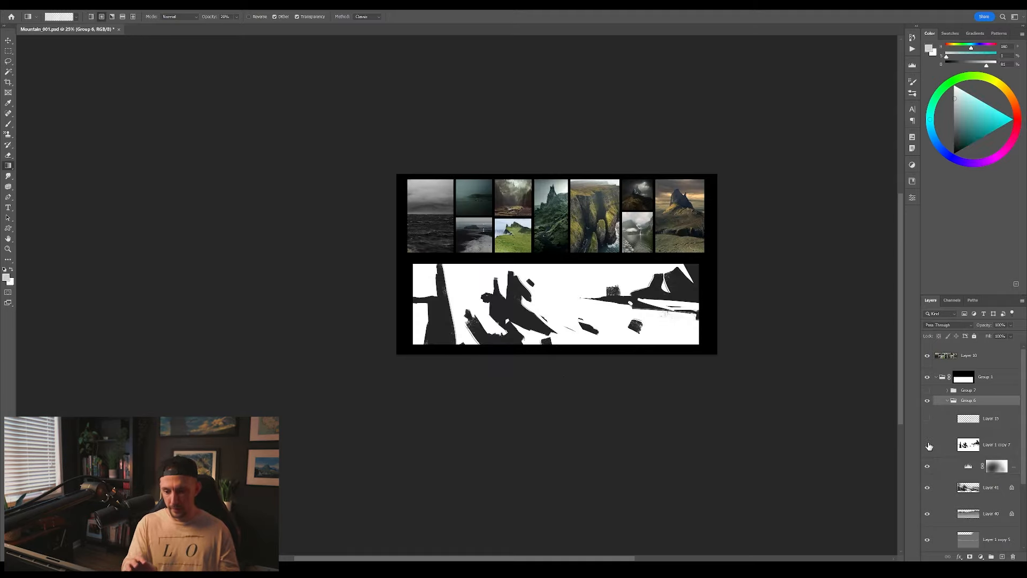
pyautogui.click(927, 445)
pyautogui.click(947, 400)
# Compare the thumbnails in Groups 6, 5 and 4, restore their visibility and show Group 7
pyautogui.click(927, 400)
pyautogui.click(927, 410)
pyautogui.click(927, 420)
pyautogui.click(927, 421)
pyautogui.click(928, 410)
pyautogui.click(928, 401)
pyautogui.click(928, 390)
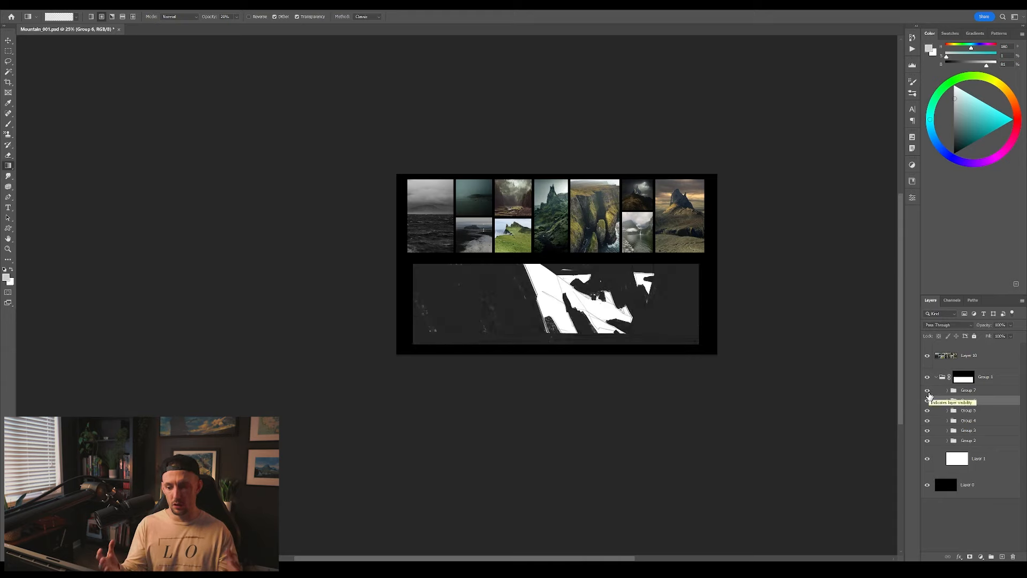
# Expand Group 7 and toggle Layer 43 to examine the shape it holds in the sketch
pyautogui.click(947, 390)
pyautogui.click(994, 435)
pyautogui.press('l')
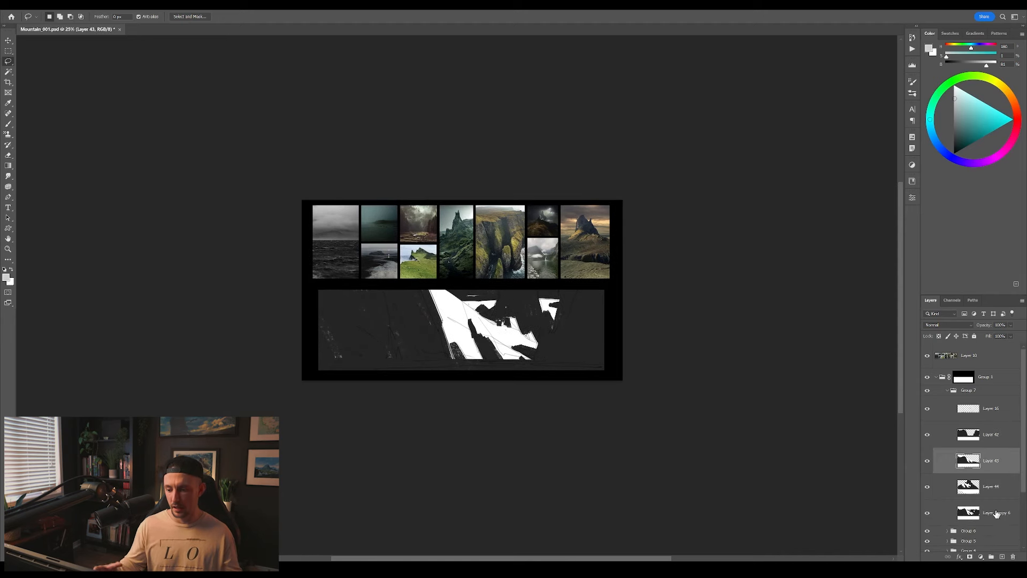
pyautogui.click(926, 462)
pyautogui.click(926, 464)
# Choose a textured brush and paint mid gray sky texture behind the peaks on Layer 1 copy 6
pyautogui.press('b')
pyautogui.rightClick(547, 278)
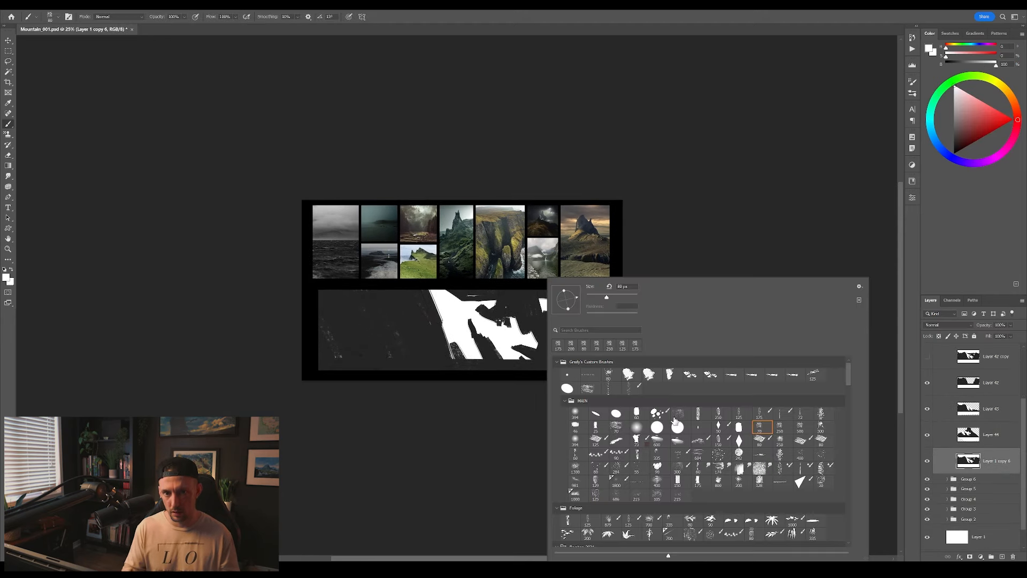
pyautogui.click(759, 467)
pyautogui.moveTo(582, 299)
pyautogui.mouseDown()
pyautogui.moveTo(735, 261)
pyautogui.moveTo(607, 261)
pyautogui.mouseUp()
pyautogui.moveTo(607, 256)
pyautogui.mouseDown()
pyautogui.moveTo(733, 250)
pyautogui.moveTo(564, 272)
pyautogui.mouseUp()
pyautogui.click(954, 131)
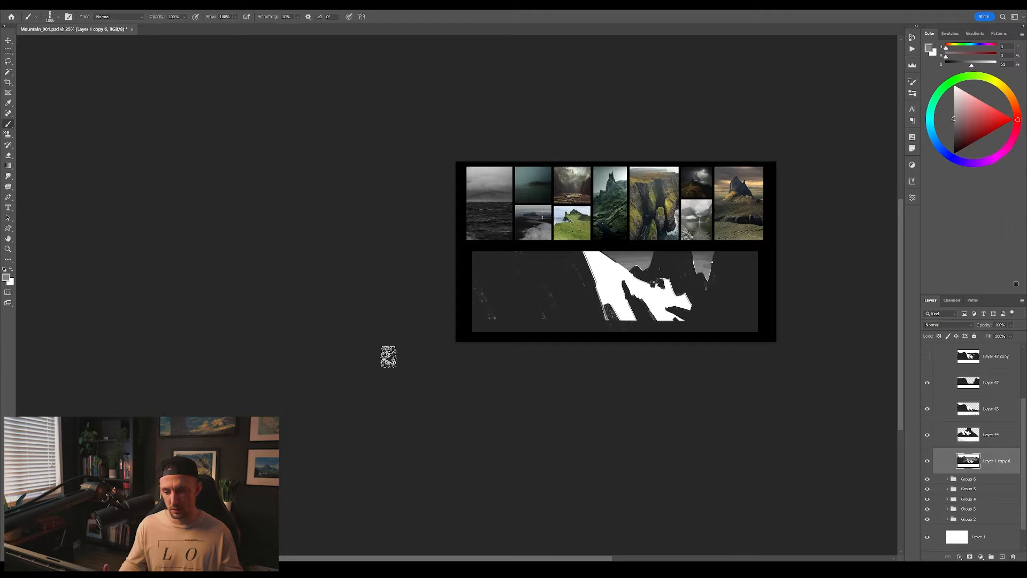
pyautogui.hscroll(3, 388, 357)
# Brush dark gray texture over the distant peaks on transparency-locked Layer 44
pyautogui.hotkey('alt', ']')
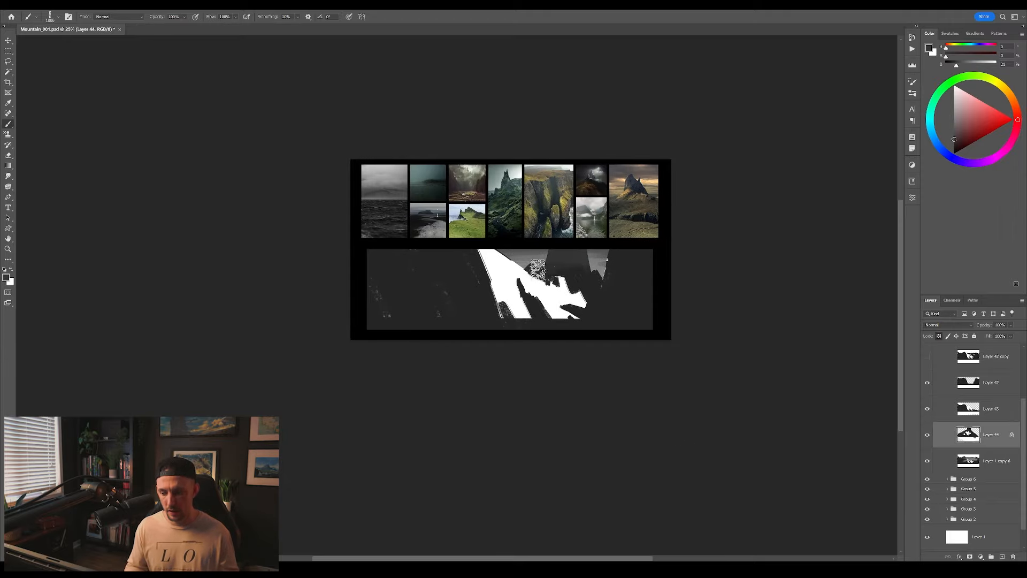
pyautogui.press('F2')
pyautogui.moveTo(538, 310); pyautogui.dragTo(714, 384)
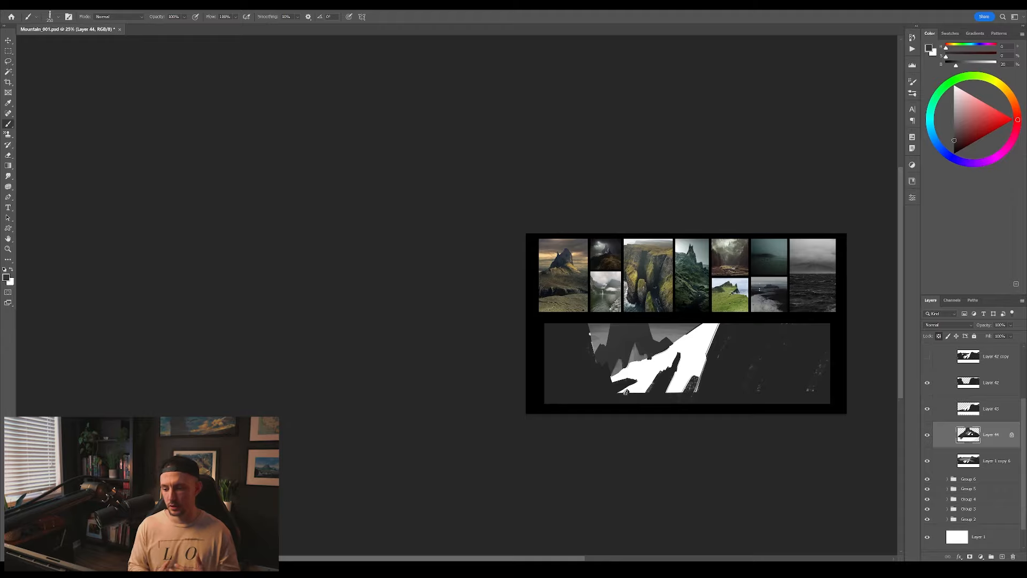
pyautogui.moveTo(626, 392); pyautogui.dragTo(560, 392)
# Add a layer clipped to Layer 43 and brush mid gray over the white snow face with an enlarged brush
pyautogui.press('F2')
pyautogui.click(981, 416)
pyautogui.press('F2')
pyautogui.press(']')
pyautogui.press(']')
pyautogui.press(']')
pyautogui.press(']')
pyautogui.press(']')
pyautogui.press(']')
pyautogui.press(']')
pyautogui.press(']')
pyautogui.press(']')
pyautogui.press(']')
pyautogui.click(954, 120)
pyautogui.hotkey('ctrl', 'alt', 'shift', 'n')
pyautogui.keyDown('alt'); pyautogui.click(943, 421); pyautogui.keyUp('alt')
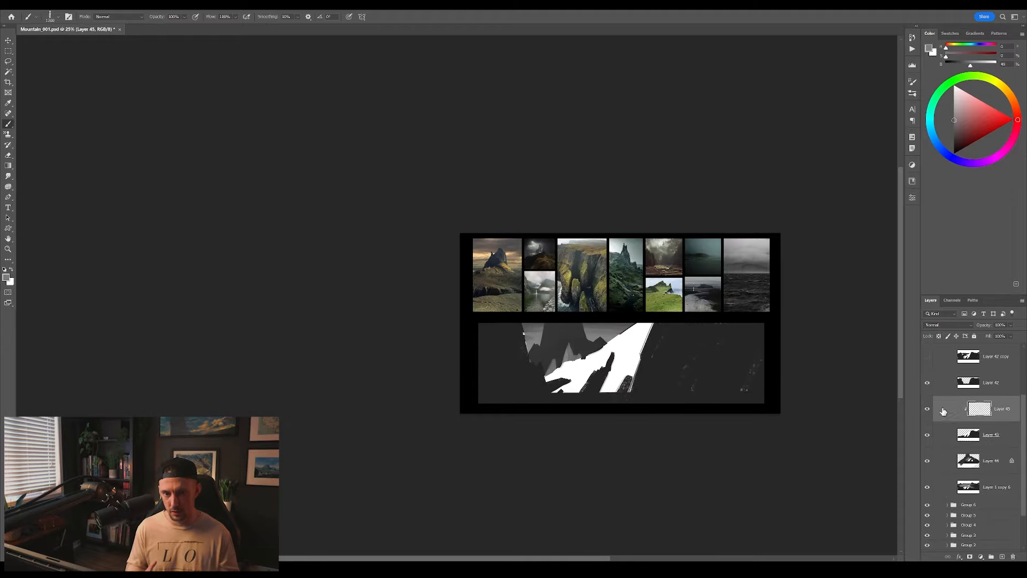
pyautogui.moveTo(645, 329)
pyautogui.mouseDown()
pyautogui.moveTo(523, 385)
pyautogui.moveTo(525, 373)
pyautogui.moveTo(615, 377)
pyautogui.moveTo(637, 356)
pyautogui.moveTo(540, 396)
pyautogui.mouseUp()
# Add a second clipped layer above Layer 45 for further shading of the snow face with a larger brush and sampled gray
pyautogui.hotkey('ctrl', 'alt', 'shift', 'n')
pyautogui.press(']')
pyautogui.press(']')
pyautogui.press(']')
pyautogui.keyDown('alt'); pyautogui.click(599, 382); pyautogui.keyUp('alt')
pyautogui.keyDown('alt'); pyautogui.click(944, 421); pyautogui.keyUp('alt')
pyautogui.click(943, 326)
pyautogui.click(939, 420)
# Slightly lighten the darkest values of the distant peaks on Layer 44 by raising the black output level with Levels
pyautogui.click(989, 482)
pyautogui.hotkey('ctrl', 'l')
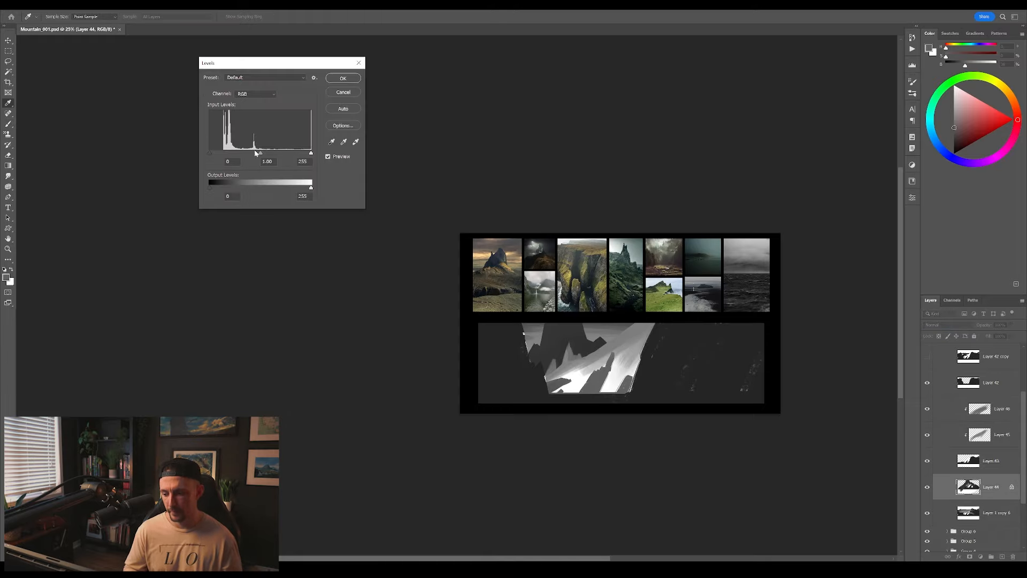
pyautogui.moveTo(210, 188); pyautogui.dragTo(219, 190)
pyautogui.click(351, 77)
pyautogui.press('F2')
# Merge Layer 46, Layer 45 and Layer 43 into a single snow slope layer
pyautogui.click(995, 408)
pyautogui.keyDown('shift'); pyautogui.click(993, 461); pyautogui.keyUp('shift')
pyautogui.hotkey('ctrl', 'e')
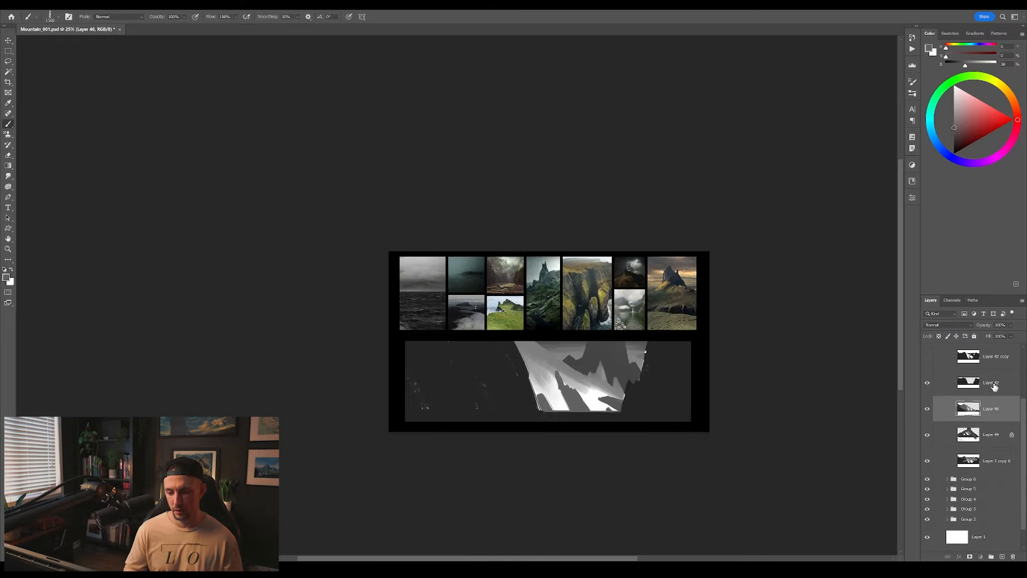
# Lock the transparency of Layer 42, fill the foreground cliffs with a sampled dark gray and save the file
pyautogui.click(995, 387)
pyautogui.press('g')
pyautogui.keyDown('alt'); pyautogui.click(663, 382); pyautogui.keyUp('alt')
pyautogui.click(938, 337)
pyautogui.hotkey('alt', 'BackSpace')
pyautogui.hotkey('ctrl', 's')
pyautogui.scroll(3, 956, 434)
pyautogui.scroll(2, 652, 371)
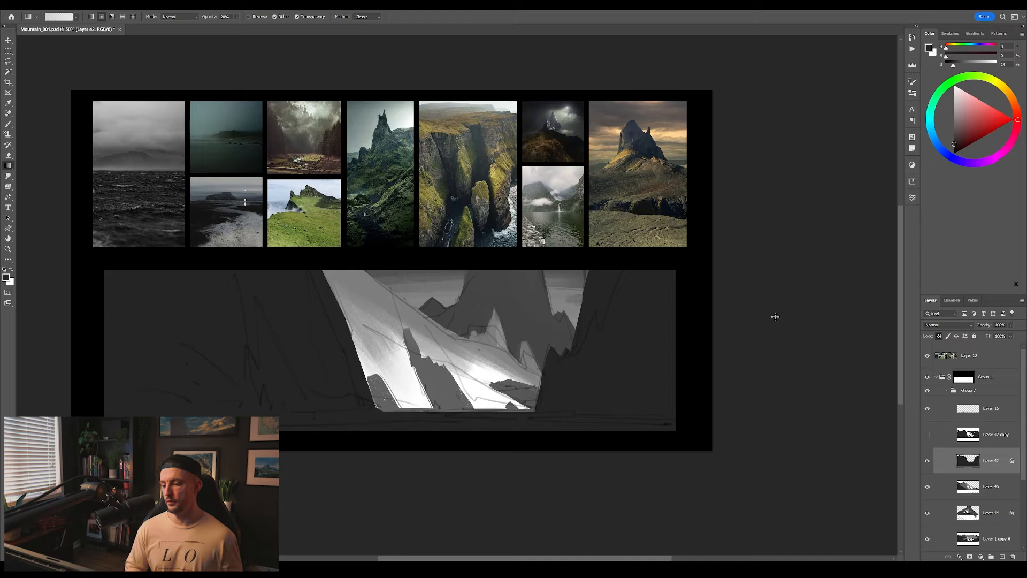
# Place a dark custom tree shape at the outer lower edge of the forested cliff on Layer 47
pyautogui.press('F2')
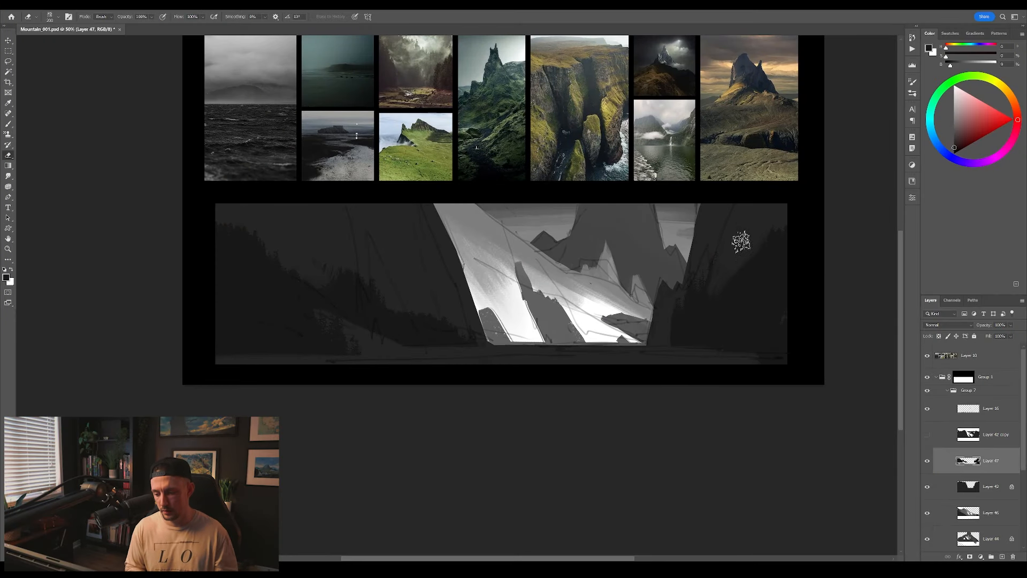
pyautogui.press('u')
pyautogui.moveTo(769, 284); pyautogui.dragTo(816, 371)
pyautogui.hotkey('ctrl', 'shift', 'h')
pyautogui.moveTo(580, 429)
pyautogui.mouseDown()
pyautogui.moveTo(714, 422)
pyautogui.moveTo(653, 407)
pyautogui.mouseUp()
# Choose a different custom shape outside the Trees set and try it across the foreground water
pyautogui.rightClick(625, 381)
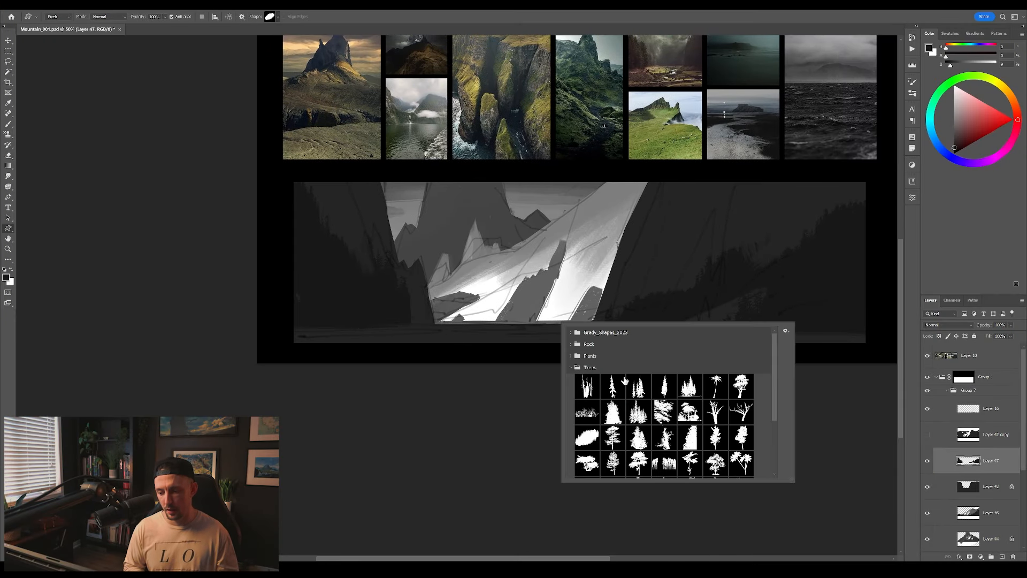
pyautogui.click(571, 367)
pyautogui.click(571, 379)
pyautogui.doubleClick(638, 398)
pyautogui.moveTo(385, 324); pyautogui.dragTo(713, 350)
pyautogui.hotkey('ctrl', 'z')
# Add a new layer, draw the wide dark ripple shape across the foreground water and adjust it with Free Transform
pyautogui.hotkey('ctrl', 'shift', 'n')
pyautogui.press('Return')
pyautogui.moveTo(403, 325)
pyautogui.mouseDown()
pyautogui.moveTo(686, 382)
pyautogui.moveTo(769, 355)
pyautogui.mouseUp()
pyautogui.hotkey('ctrl', 't')
pyautogui.moveTo(538, 355)
pyautogui.mouseDown()
pyautogui.moveTo(647, 356)
pyautogui.moveTo(540, 356)
pyautogui.mouseUp()
pyautogui.moveTo(535, 326)
pyautogui.mouseDown()
pyautogui.moveTo(451, 327)
pyautogui.moveTo(535, 326)
pyautogui.mouseUp()
pyautogui.press('Return')
pyautogui.press('v')
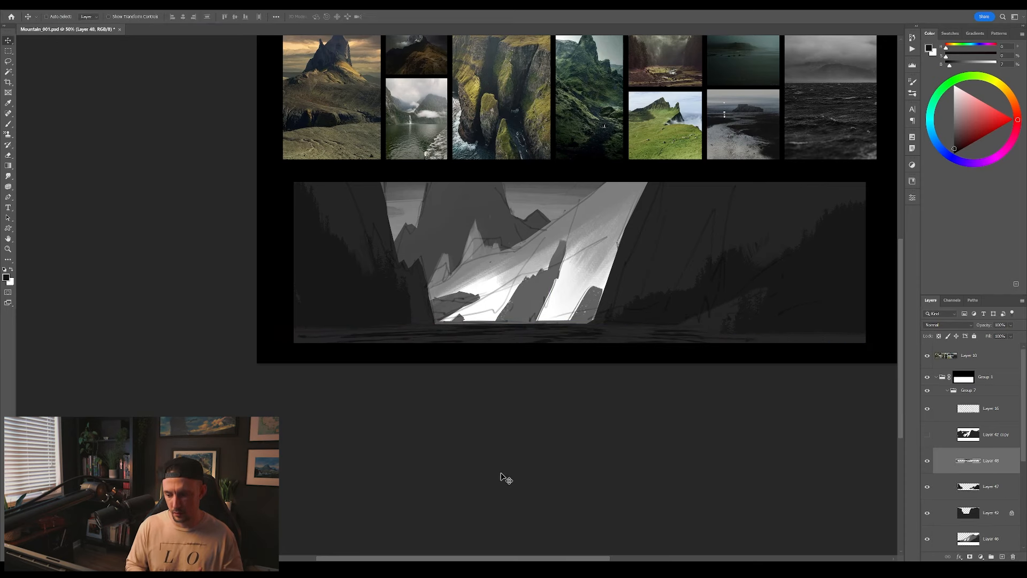
# Enlarge the brush and add dark strokes along the waterline beneath the cliff on Layer 48
pyautogui.hotkey('ctrl', 'shift', 'h')
pyautogui.press('b')
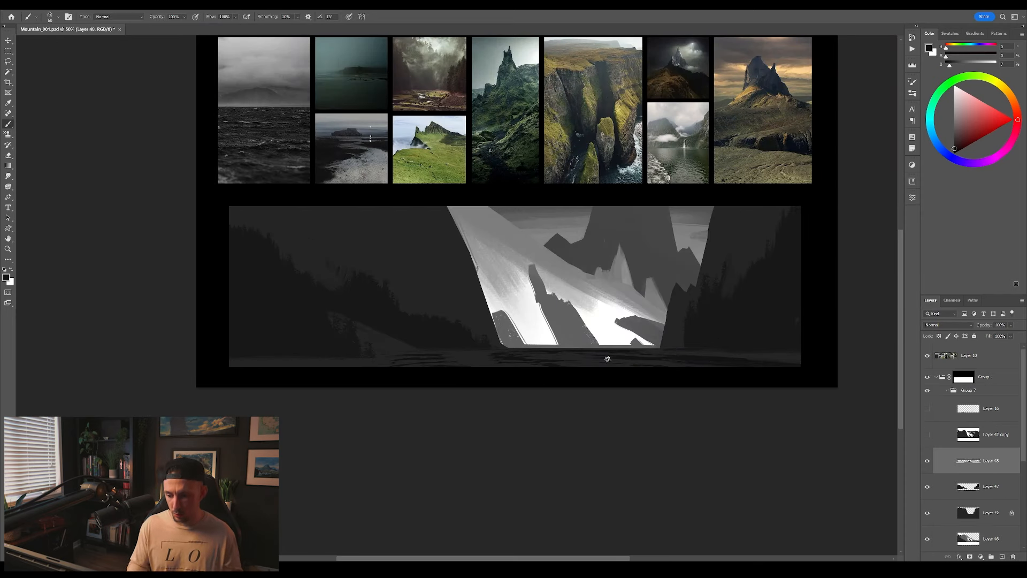
pyautogui.press(']')
pyautogui.press(']')
pyautogui.press(']')
pyautogui.press(']')
pyautogui.press(']')
pyautogui.moveTo(750, 343); pyautogui.dragTo(729, 342)
# Brush dark streaks across the foreground water with a large textured brush and remove Layer 48 as a separate layer
pyautogui.rightClick(644, 344)
pyautogui.doubleClick(805, 403)
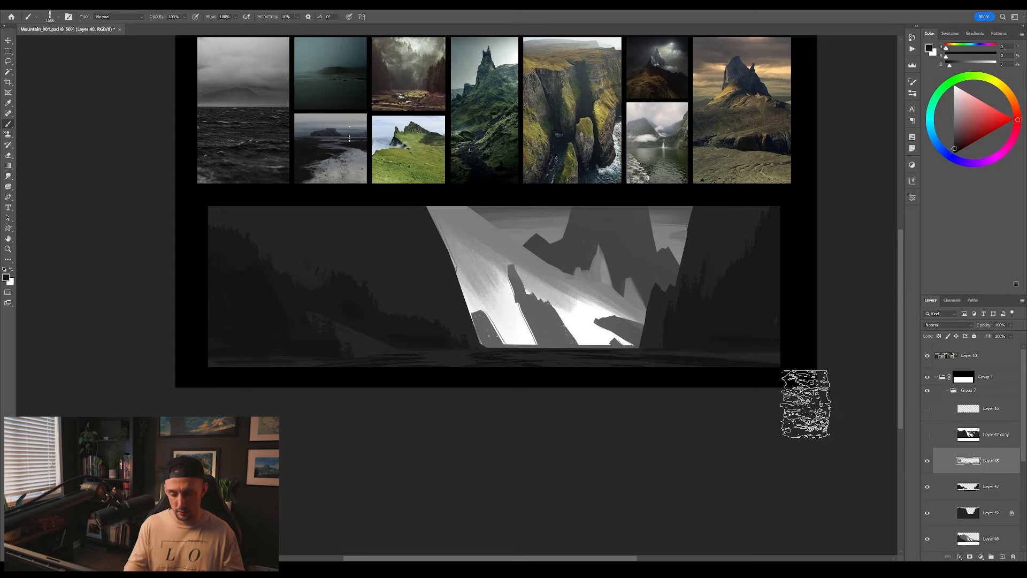
pyautogui.moveTo(84, 371); pyautogui.dragTo(776, 374)
pyautogui.moveTo(745, 411); pyautogui.dragTo(712, 428)
pyautogui.hotkey('ctrl', 'shift', 'h')
pyautogui.moveTo(621, 433); pyautogui.dragTo(669, 466)
pyautogui.press('Delete')
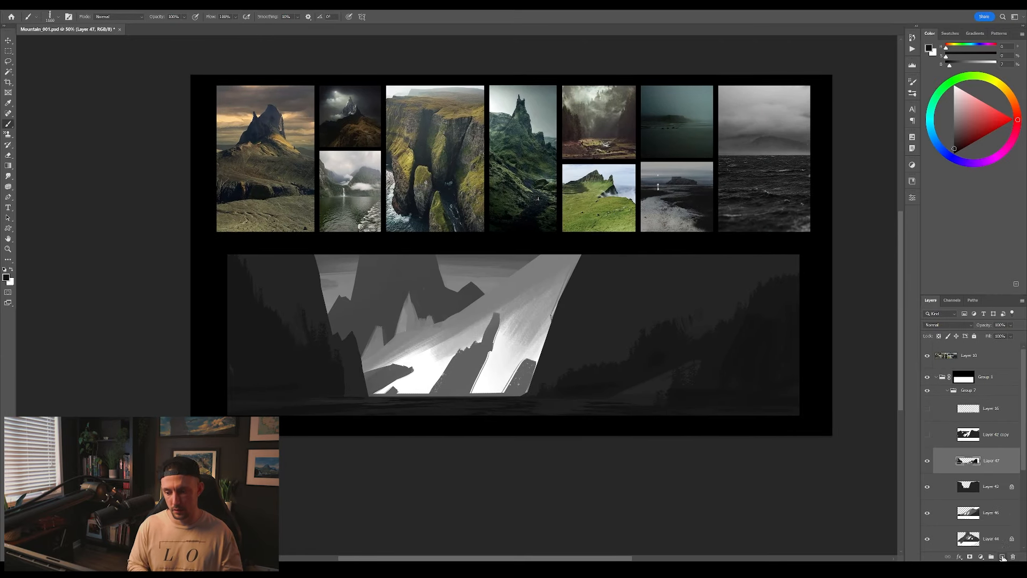
# Add a new layer and paint jagged dark gray rocks along the cliff's snow-side edge with a much smaller brush
pyautogui.hotkey('ctrl', 'shift', 'alt', 'n')
pyautogui.rightClick(535, 375)
pyautogui.keyDown('alt'); pyautogui.click(547, 369); pyautogui.keyUp('alt')
pyautogui.rightClick(592, 374)
pyautogui.click(823, 375)
pyautogui.click(475, 481)
pyautogui.press('[')
pyautogui.press('[')
pyautogui.press('[')
pyautogui.press('[')
pyautogui.press('[')
pyautogui.press('[')
pyautogui.press('[')
pyautogui.press('[')
pyautogui.press('[')
pyautogui.press('[')
pyautogui.press('[')
pyautogui.press('[')
pyautogui.press('[')
pyautogui.press('[')
pyautogui.press('[')
pyautogui.press('[')
pyautogui.press('[')
pyautogui.press('[')
pyautogui.press('[')
pyautogui.press('[')
pyautogui.moveTo(515, 394); pyautogui.dragTo(519, 391)
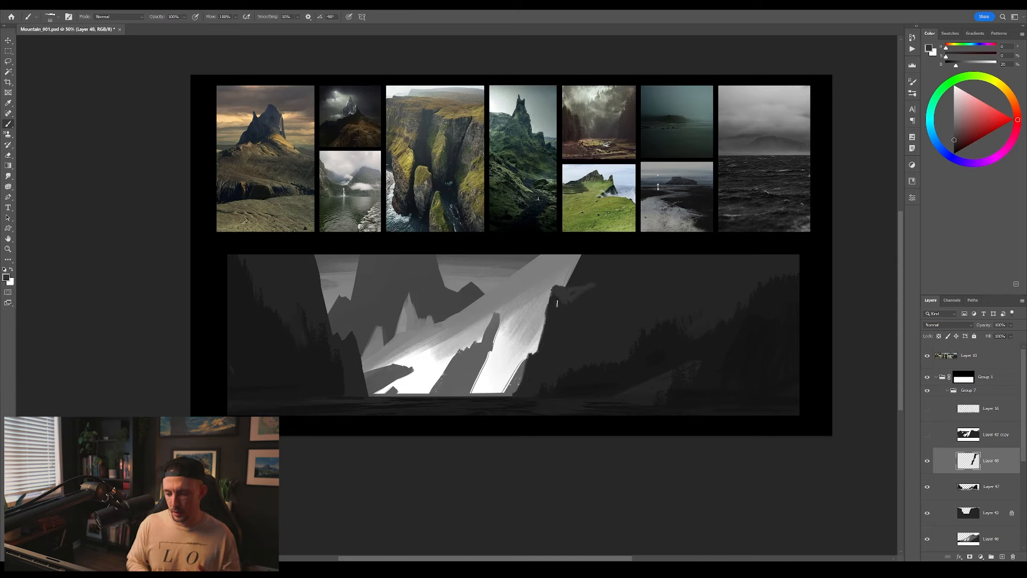
# Choose another brush and rework the rocky ledge on the upper part of the cliff's snow-side edge
pyautogui.rightClick(591, 296)
pyautogui.doubleClick(779, 454)
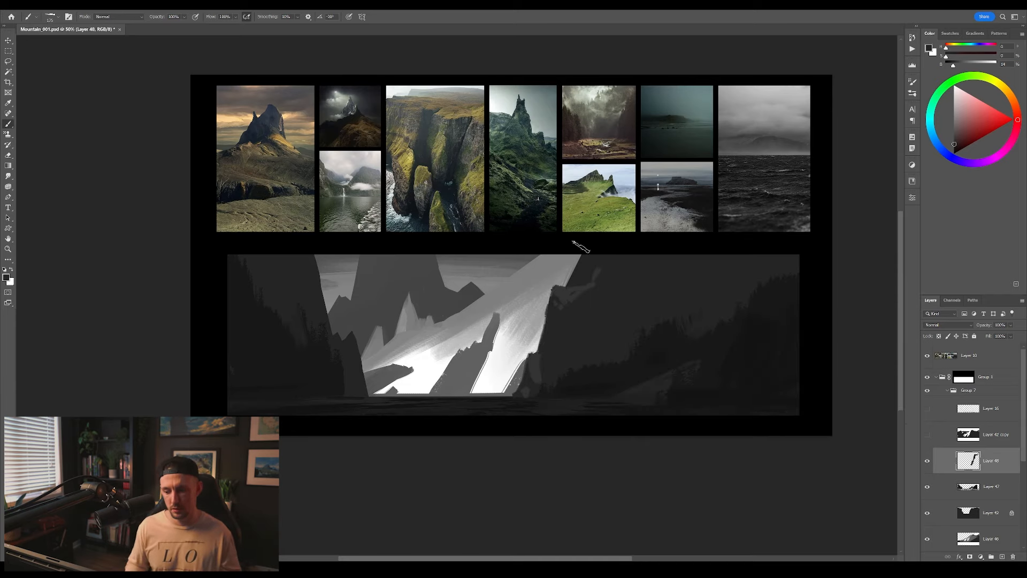
pyautogui.moveTo(571, 291); pyautogui.dragTo(570, 284)
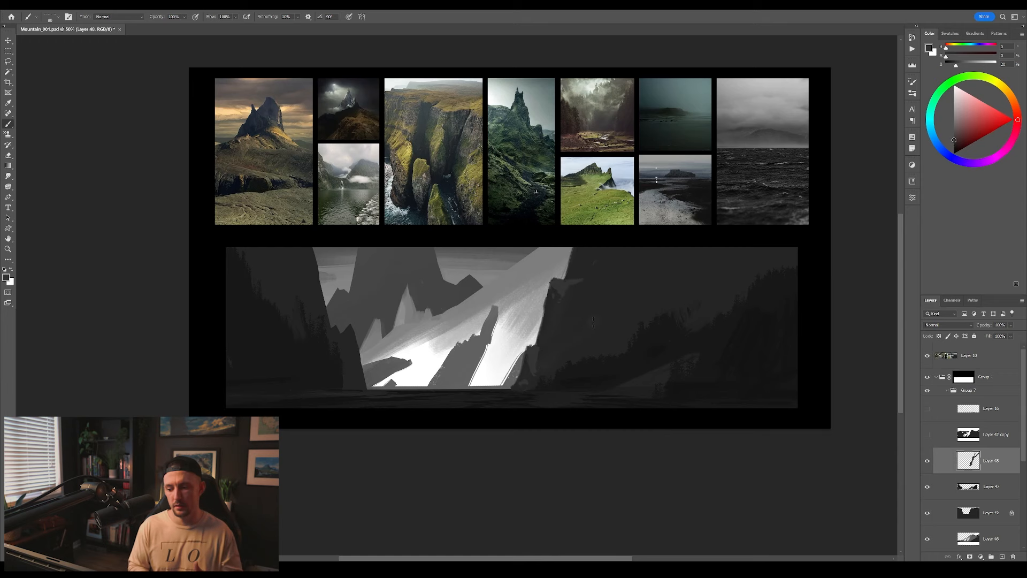
# Brush streaky rock texture over the dark cliffs in sampled grays with an enlarged brush and merge the layer down
pyautogui.keyDown('alt'); pyautogui.click(641, 297); pyautogui.keyUp('alt')
pyautogui.press(']')
pyautogui.press(']')
pyautogui.press(']')
pyautogui.press(']')
pyautogui.press(']')
pyautogui.press(']')
pyautogui.press(']')
pyautogui.press(']')
pyautogui.press(']')
pyautogui.press(']')
pyautogui.press('F2')
pyautogui.moveTo(628, 447); pyautogui.dragTo(632, 443)
pyautogui.keyDown('alt'); pyautogui.click(674, 398); pyautogui.keyUp('alt')
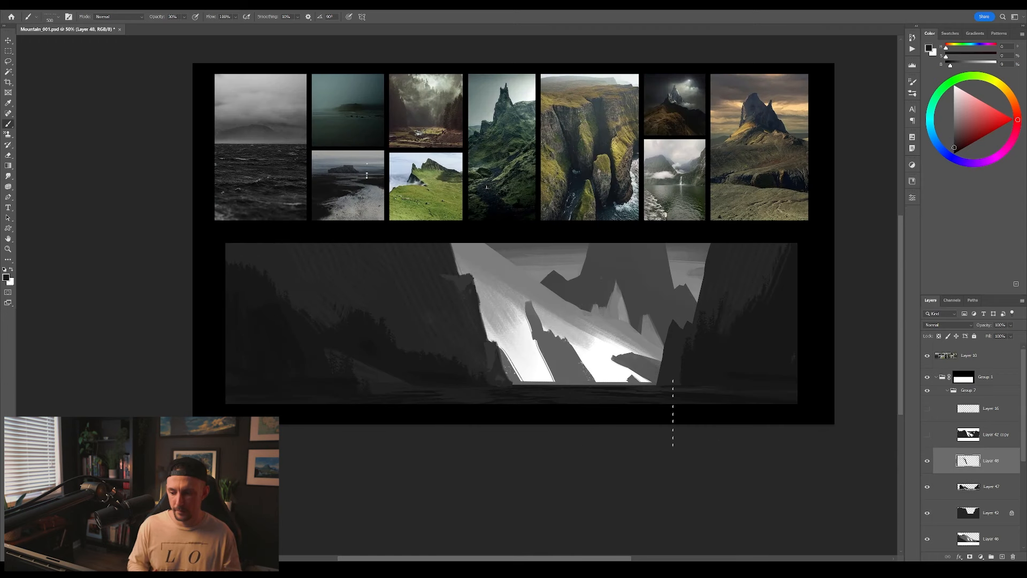
pyautogui.moveTo(626, 385); pyautogui.dragTo(584, 396)
pyautogui.hotkey('ctrl', 'e')
# Choose a textured brush, sample white from the snow and paint over the rocks at the slope's base on Layer 46
pyautogui.rightClick(584, 401)
pyautogui.doubleClick(669, 407)
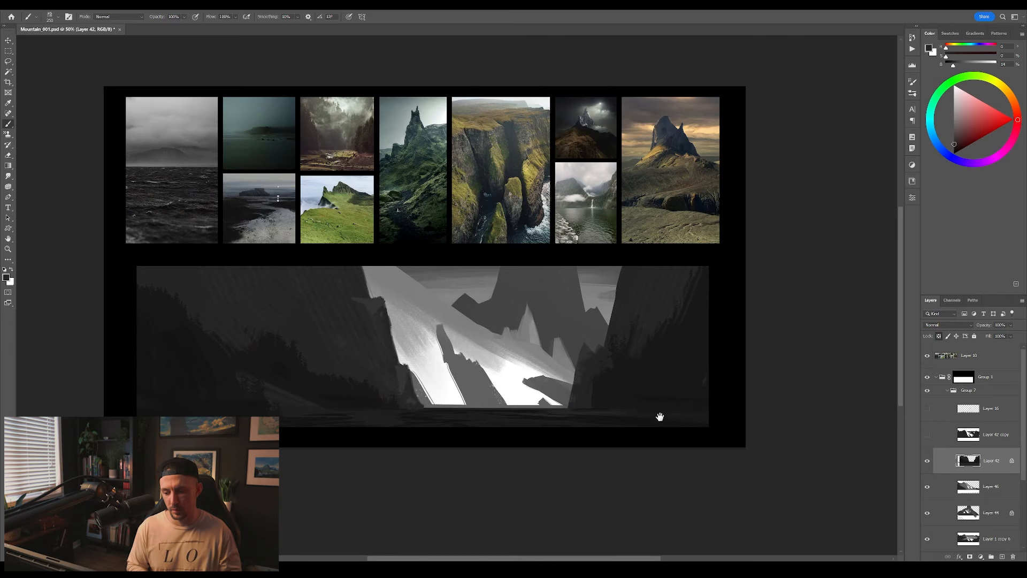
pyautogui.moveTo(660, 417); pyautogui.dragTo(664, 396)
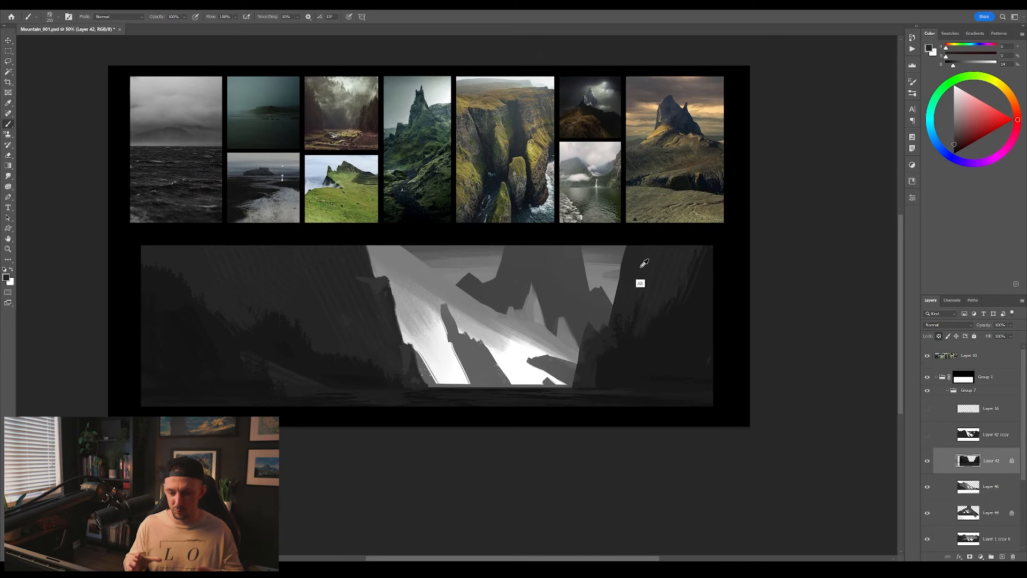
pyautogui.hotkey('ctrl', 'shift', 'h')
pyautogui.moveTo(537, 347)
pyautogui.mouseDown()
pyautogui.moveTo(589, 372)
pyautogui.moveTo(680, 369)
pyautogui.mouseUp()
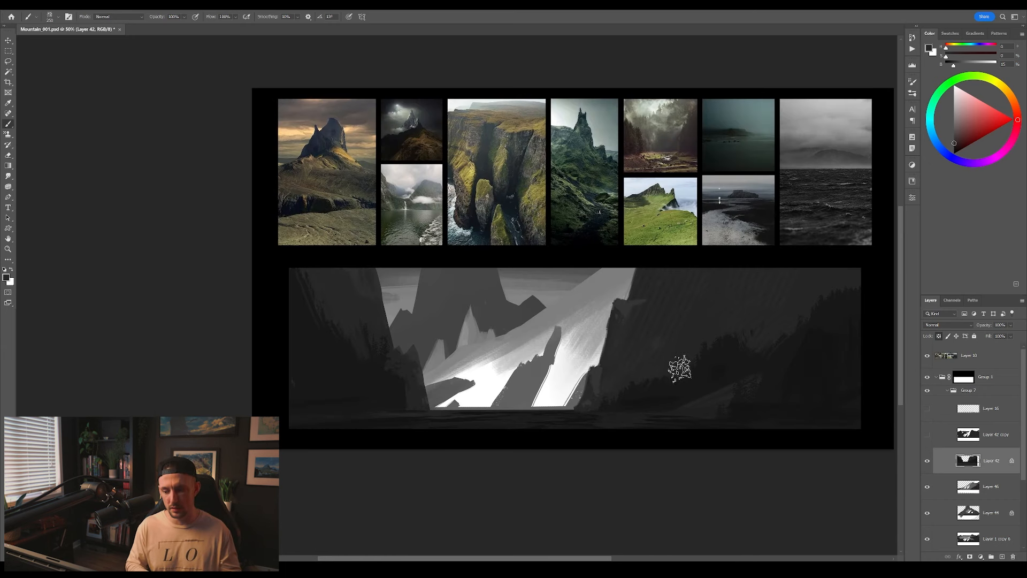
pyautogui.click(982, 489)
pyautogui.keyDown('alt'); pyautogui.click(569, 391); pyautogui.keyUp('alt')
pyautogui.moveTo(573, 404)
pyautogui.mouseDown()
pyautogui.moveTo(614, 374)
pyautogui.moveTo(600, 374)
pyautogui.mouseUp()
# Refine the snow and rock edges on Layer 46 with a smaller textured brush and sampled values
pyautogui.press('[')
pyautogui.press('[')
pyautogui.press('[')
pyautogui.press('[')
pyautogui.press('[')
pyautogui.press('[')
pyautogui.press('[')
pyautogui.press('[')
pyautogui.press('[')
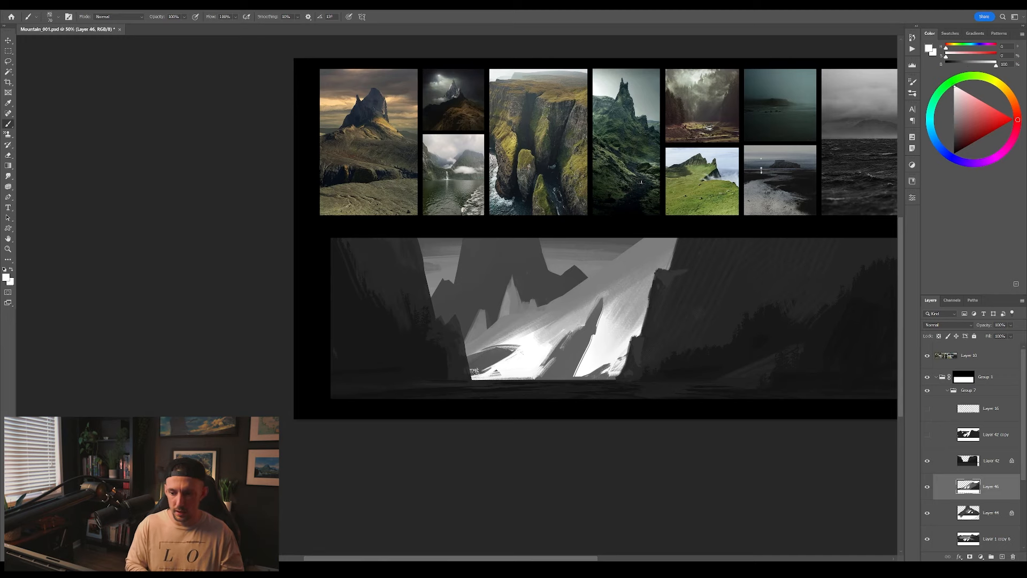
pyautogui.moveTo(505, 336); pyautogui.dragTo(475, 315)
pyautogui.keyDown('alt'); pyautogui.click(523, 304); pyautogui.keyUp('alt')
# Brush a soft white glow over the lower snow slope on Layer 46 with an enlarged soft round brush
pyautogui.moveTo(604, 420)
pyautogui.mouseDown()
pyautogui.moveTo(587, 426)
pyautogui.moveTo(690, 436)
pyautogui.mouseUp()
pyautogui.hotkey('ctrl', 'shift', 'h')
pyautogui.hotkey('shift', ',')
pyautogui.keyDown('alt'); pyautogui.click(605, 350); pyautogui.keyUp('alt')
pyautogui.press(']')
pyautogui.press(']')
pyautogui.press(']')
pyautogui.press(']')
pyautogui.press(']')
pyautogui.press(']')
pyautogui.press(']')
pyautogui.press(']')
pyautogui.press(']')
pyautogui.press(']')
pyautogui.moveTo(567, 380); pyautogui.dragTo(264, 383)
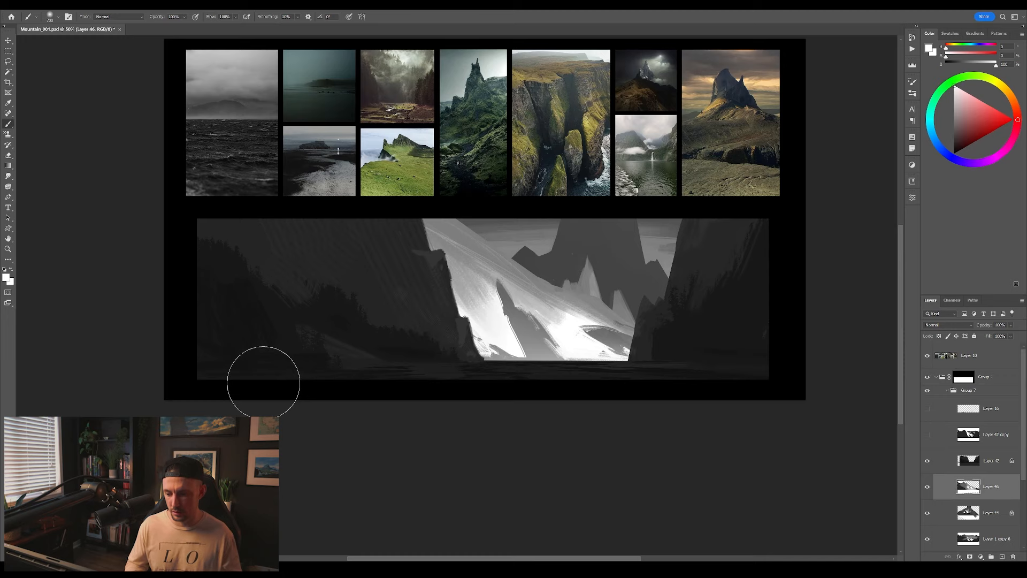
pyautogui.hotkey('ctrl', 'shift', 'h')
pyautogui.moveTo(573, 419); pyautogui.dragTo(596, 428)
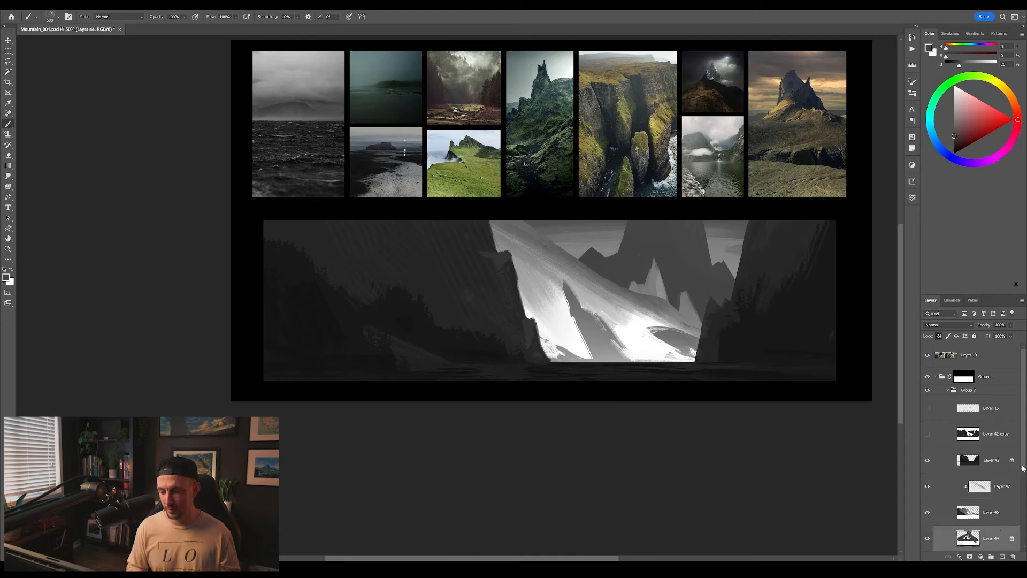
# Brush white light into the sky beside the peaks on Layer 1 copy 6 and pick a mid gray for Layer 44
pyautogui.moveTo(738, 299)
pyautogui.mouseDown()
pyautogui.moveTo(755, 278)
pyautogui.moveTo(668, 252)
pyautogui.mouseUp()
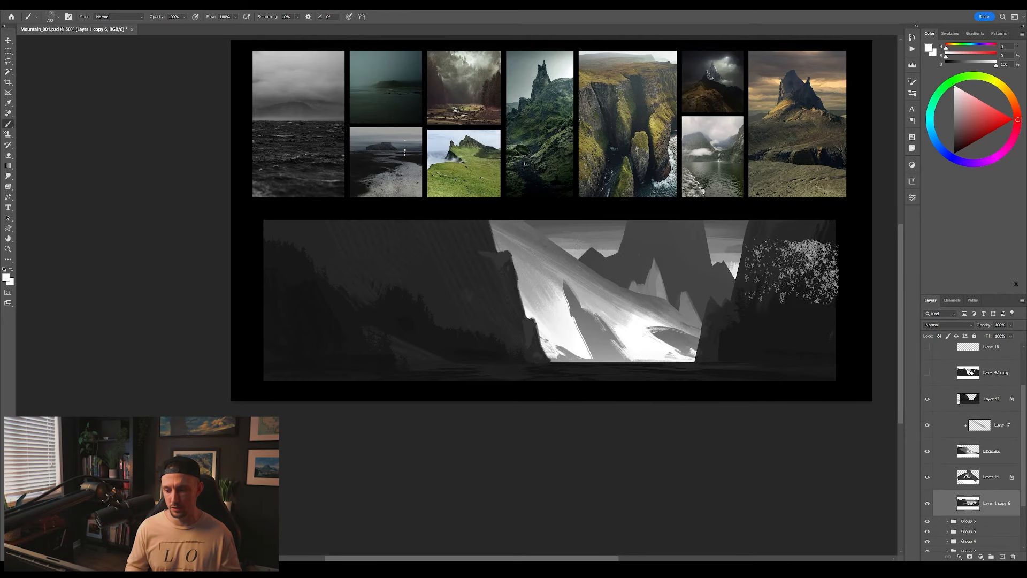
pyautogui.keyDown('alt'); pyautogui.click(605, 264); pyautogui.keyUp('alt')
pyautogui.click(1002, 474)
pyautogui.click(955, 124)
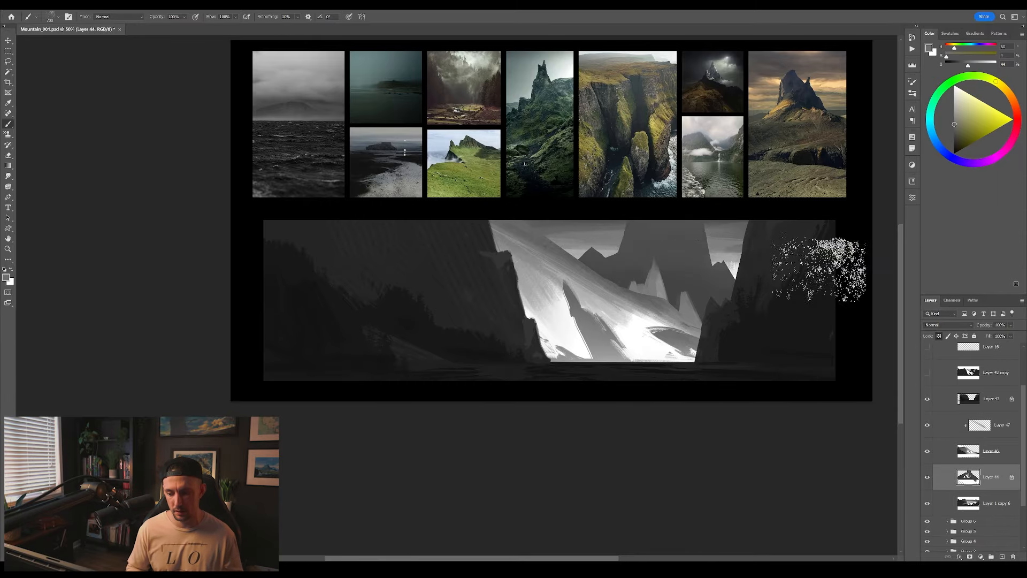
# Save the file and mirror the canvas view to check the composition
pyautogui.hotkey('ctrl', 's')
pyautogui.press('F2')
pyautogui.hotkey('ctrl', '-')
pyautogui.moveTo(720, 294); pyautogui.dragTo(686, 318)
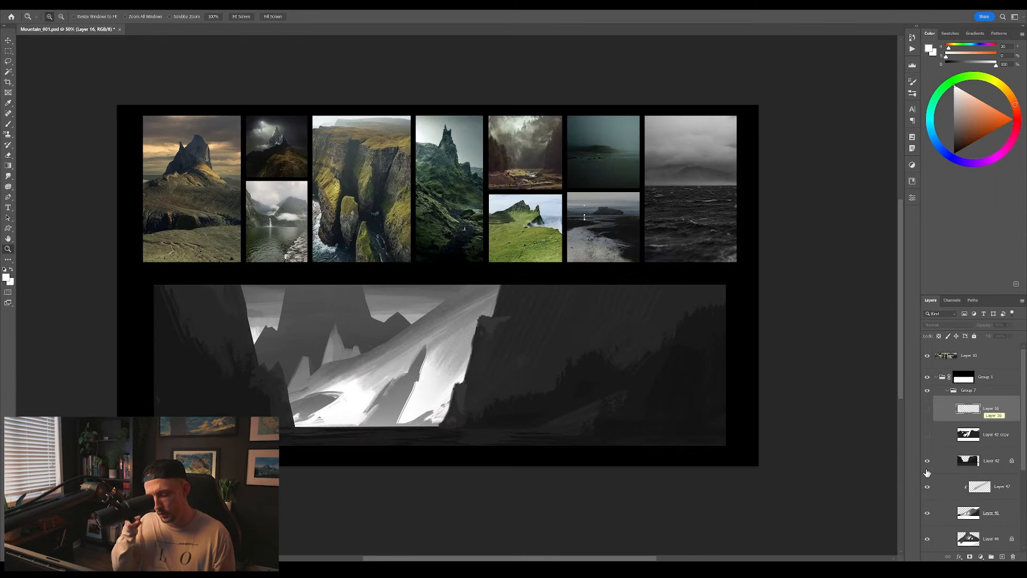
# Brush dark vertical crevices down the large foreground cliff on Layer 42 with a textured brush, reducing its size for finer marks
pyautogui.rightClick(530, 328)
pyautogui.press('Return')
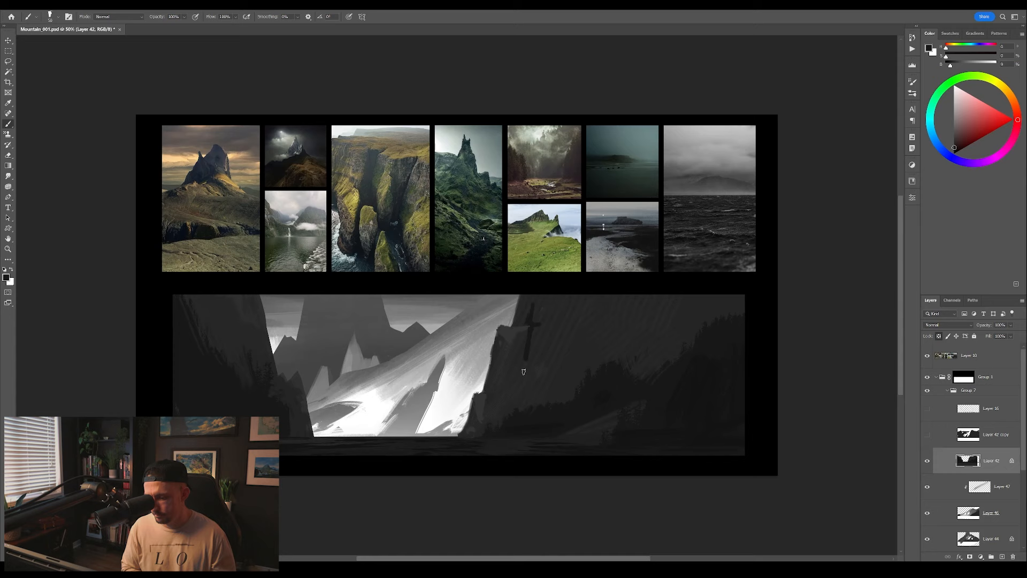
pyautogui.moveTo(542, 316)
pyautogui.mouseDown()
pyautogui.moveTo(539, 401)
pyautogui.moveTo(487, 412)
pyautogui.moveTo(494, 424)
pyautogui.moveTo(493, 350)
pyautogui.mouseUp()
pyautogui.press('[')
pyautogui.press('[')
pyautogui.press('[')
pyautogui.press('[')
pyautogui.press('[')
pyautogui.press('[')
pyautogui.press('[')
pyautogui.moveTo(583, 410); pyautogui.dragTo(591, 393)
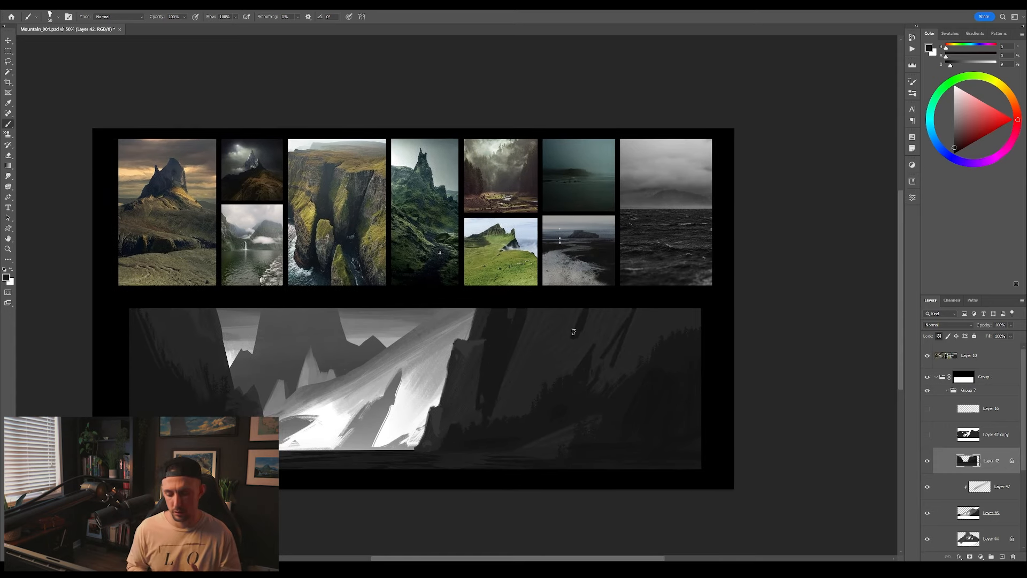
# Add a layer above Layer 42 and brush rock texture over the foreground cliffs at 50% opacity
pyautogui.hotkey('ctrl', 'shift', 'h')
pyautogui.moveTo(597, 453); pyautogui.dragTo(512, 401)
pyautogui.press('[')
pyautogui.press('5')
pyautogui.hotkey('ctrl', 'shift', 'alt', 'n')
pyautogui.hotkey('ctrl', 'shift', 'h')
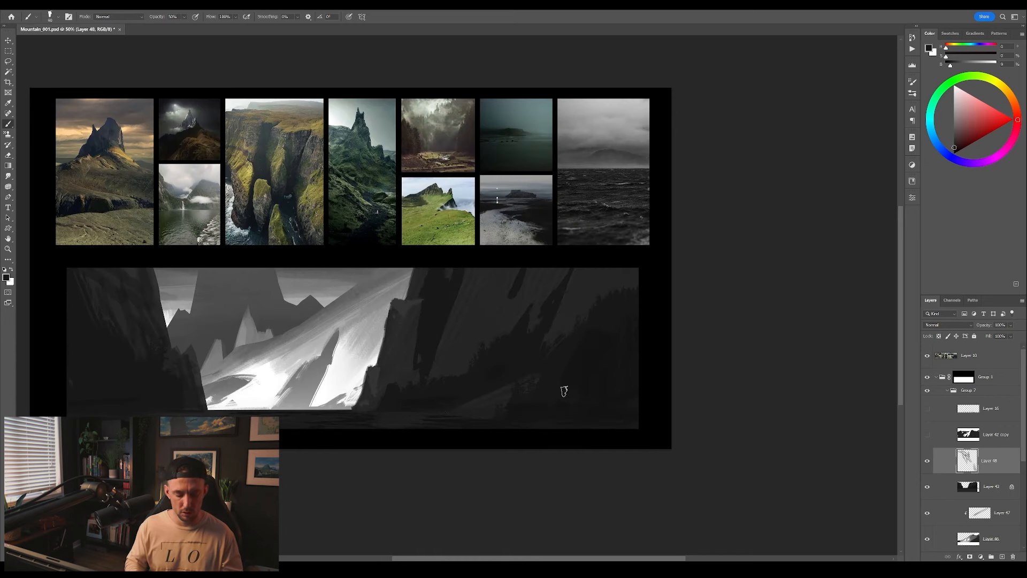
pyautogui.moveTo(511, 380); pyautogui.dragTo(473, 393)
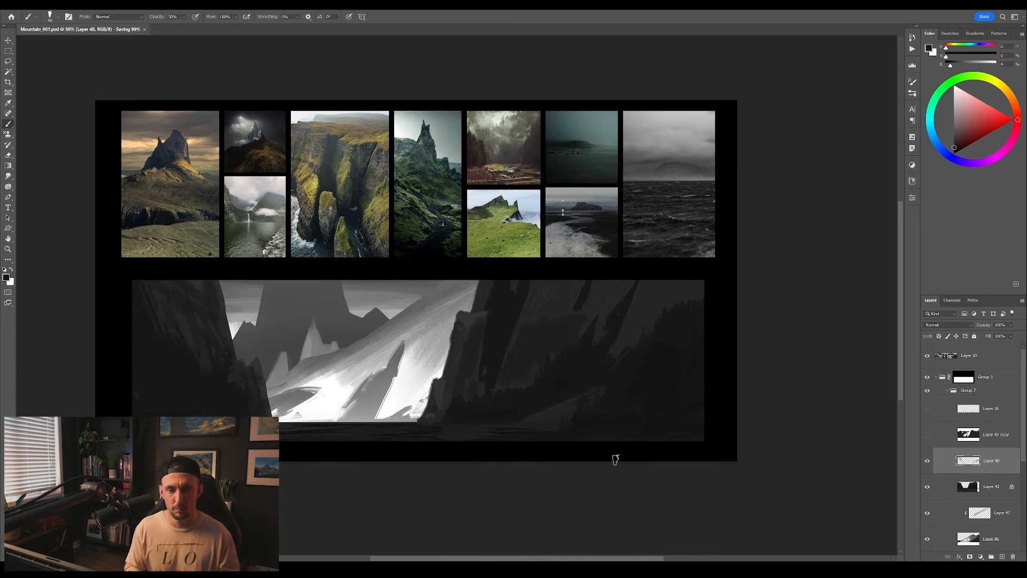
pyautogui.moveTo(503, 425); pyautogui.dragTo(476, 435)
pyautogui.moveTo(552, 443); pyautogui.dragTo(607, 428)
# Brush and erase lighter facets on the distant peaks on a Lighten layer, and merge it into Layer 44
pyautogui.keyDown('ctrl'); pyautogui.click(332, 310); pyautogui.keyUp('ctrl')
pyautogui.hotkey('ctrl', '-')
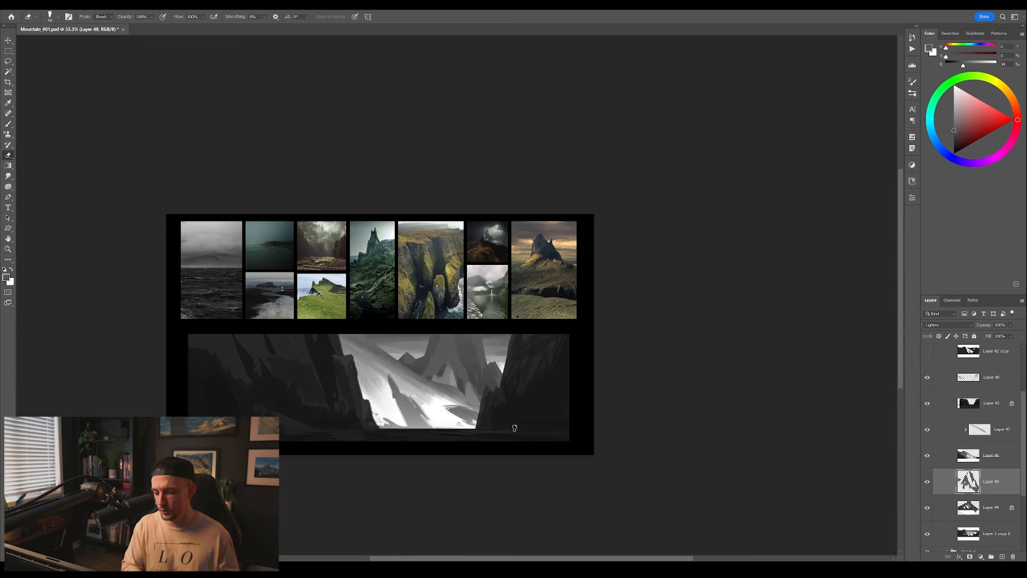
pyautogui.press('F2')
pyautogui.moveTo(331, 374); pyautogui.dragTo(423, 343)
pyautogui.press('b')
pyautogui.moveTo(382, 308); pyautogui.dragTo(377, 337)
pyautogui.press('e')
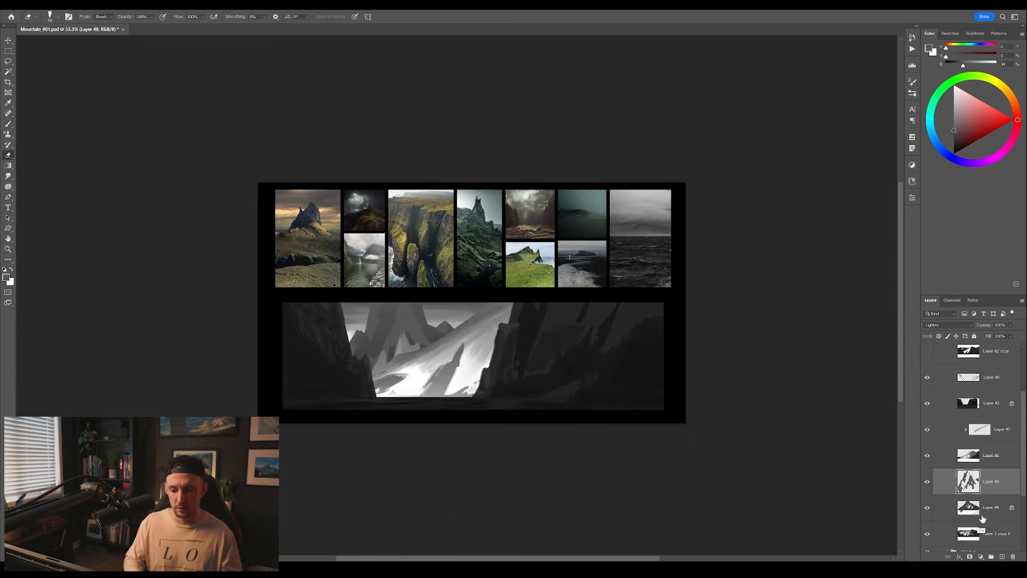
pyautogui.hotkey('ctrl', 'e')
pyautogui.moveTo(562, 442); pyautogui.dragTo(591, 472)
# Brush a soft sampled white glow at the foot of the distant peaks on a new layer, and merge it into Layer 44
pyautogui.click(1001, 557)
pyautogui.press('b')
pyautogui.rightClick(428, 397)
pyautogui.keyDown('alt'); pyautogui.click(443, 399); pyautogui.keyUp('alt')
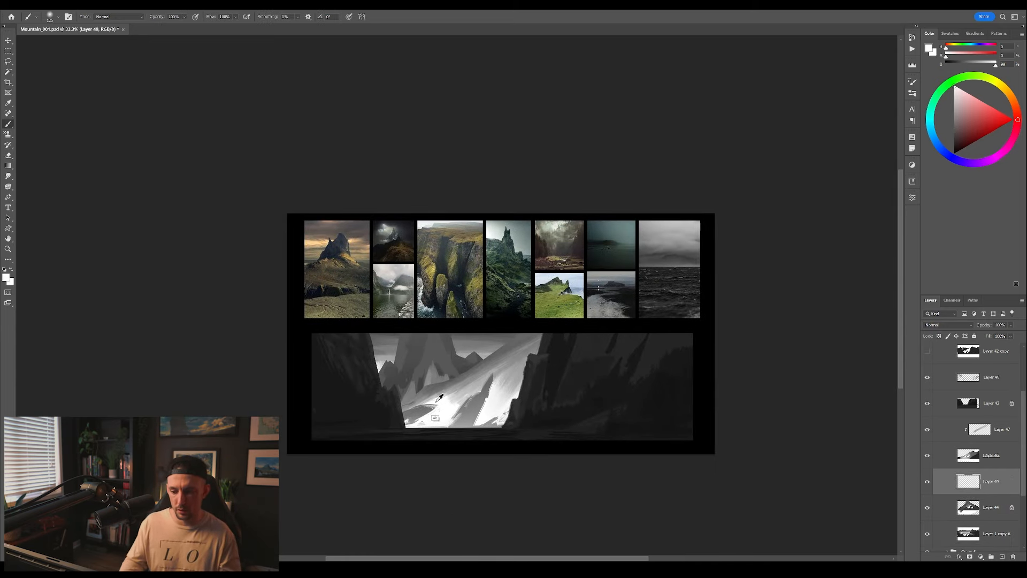
pyautogui.hotkey('ctrl', 'e')
# Merge Layer 47 into Layer 46 and shade the snow slope with a soft dark brush on a new clipped layer
pyautogui.click(1001, 429)
pyautogui.hotkey('ctrl', 'e')
pyautogui.keyDown('alt'); pyautogui.click(428, 362); pyautogui.keyUp('alt')
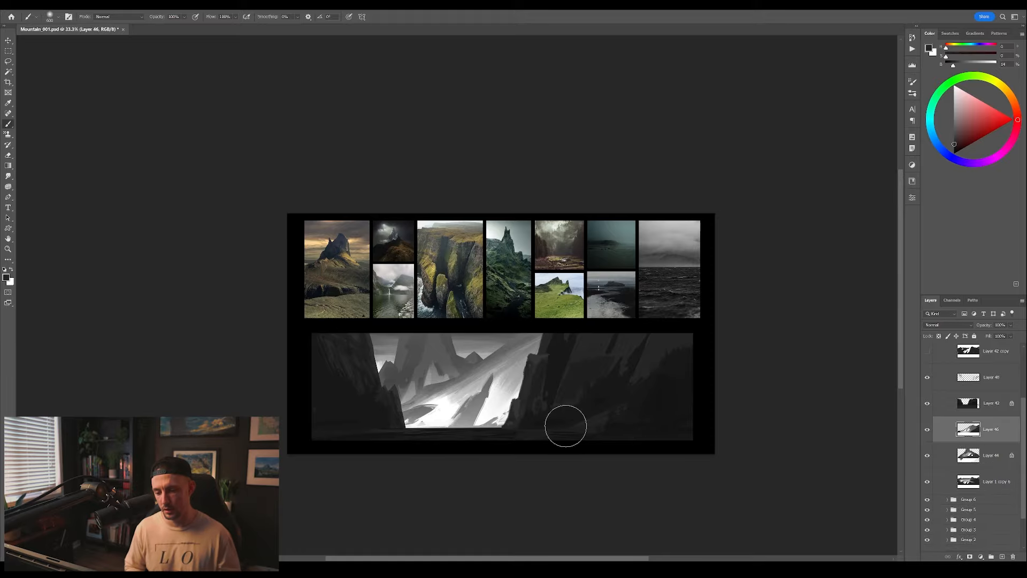
pyautogui.click(1002, 556)
pyautogui.hotkey('ctrl', 'alt', 'g')
pyautogui.moveTo(500, 356); pyautogui.dragTo(430, 399)
pyautogui.moveTo(466, 369)
pyautogui.mouseDown()
pyautogui.moveTo(383, 416)
pyautogui.moveTo(578, 339)
pyautogui.mouseUp()
pyautogui.moveTo(479, 389); pyautogui.dragTo(409, 420)
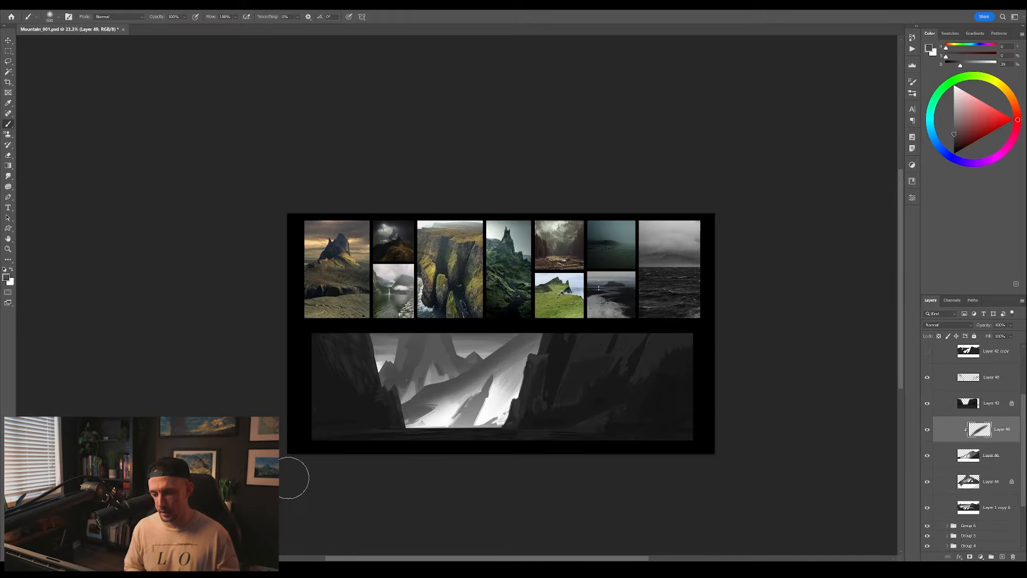
# Add another clipped layer above Layer 49, and rework the slope values on Layer 49 in Lighten mode
pyautogui.keyDown('alt'); pyautogui.click(514, 364); pyautogui.keyUp('alt')
pyautogui.press('F2')
pyautogui.press('F2')
pyautogui.click(1002, 557)
pyautogui.hotkey('ctrl', 'alt', 'g')
pyautogui.click(1002, 455)
pyautogui.moveTo(525, 367)
pyautogui.mouseDown()
pyautogui.moveTo(463, 428)
pyautogui.moveTo(449, 428)
pyautogui.mouseUp()
pyautogui.click(927, 351)
pyautogui.click(927, 351)
pyautogui.click(948, 324)
pyautogui.click(948, 387)
pyautogui.moveTo(578, 463); pyautogui.dragTo(608, 448)
pyautogui.press('e')
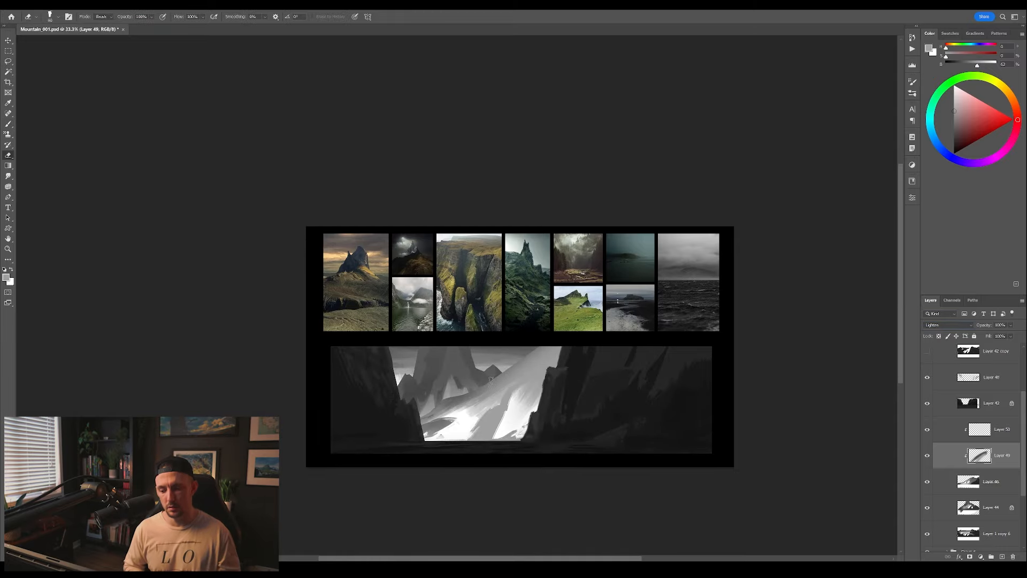
# Brush bright snow planes down the slope with a textured brush on a new layer clipped to Layer 46
pyautogui.press('F2')
pyautogui.click(993, 533)
pyautogui.press('b')
pyautogui.keyDown('alt'); pyautogui.click(545, 367); pyautogui.keyUp('alt')
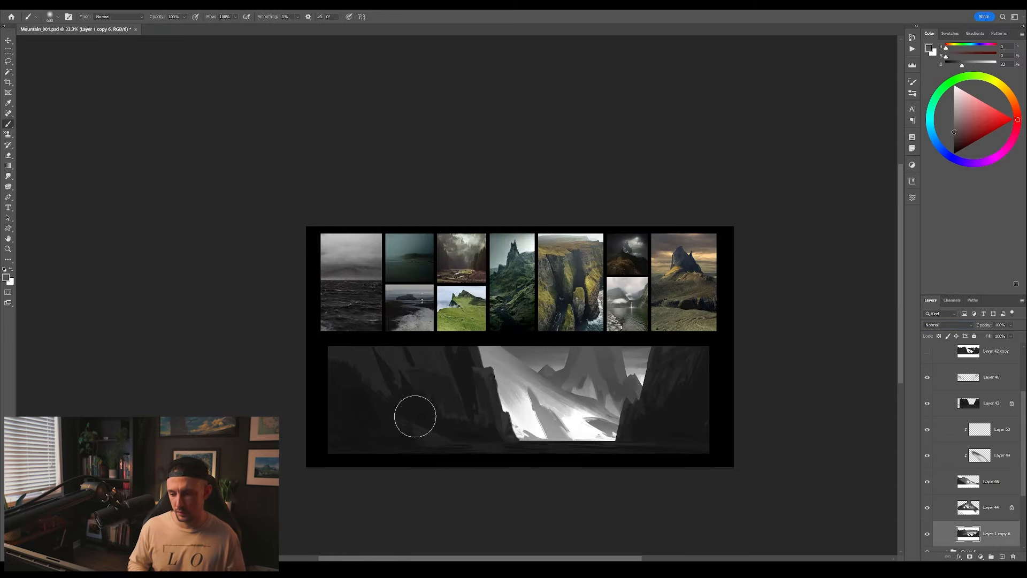
pyautogui.press('F2')
pyautogui.click(990, 481)
pyautogui.click(1001, 557)
pyautogui.rightClick(508, 452)
pyautogui.click(598, 454)
pyautogui.keyDown('alt'); pyautogui.click(526, 371); pyautogui.keyUp('alt')
pyautogui.moveTo(553, 353); pyautogui.dragTo(461, 422)
pyautogui.hotkey('ctrl', 'alt', 'g')
# Reorder the clipped slope layers with Layer 50 hidden, and paint sampled gray rock shapes at the foot of the slope
pyautogui.keyDown('alt'); pyautogui.click(482, 399); pyautogui.keyUp('alt')
pyautogui.moveTo(1002, 429); pyautogui.dragTo(1001, 468)
pyautogui.click(927, 429)
pyautogui.moveTo(527, 382)
pyautogui.mouseDown()
pyautogui.moveTo(481, 415)
pyautogui.moveTo(505, 431)
pyautogui.mouseUp()
pyautogui.keyDown('alt'); pyautogui.click(535, 398); pyautogui.keyUp('alt')
pyautogui.moveTo(461, 435); pyautogui.dragTo(428, 439)
# Brush a sampled mid gray along the upper edge of the snow slope on Layer 51 at 20% opacity
pyautogui.press('F2')
pyautogui.press('F2')
pyautogui.keyDown('alt'); pyautogui.click(484, 362); pyautogui.keyUp('alt')
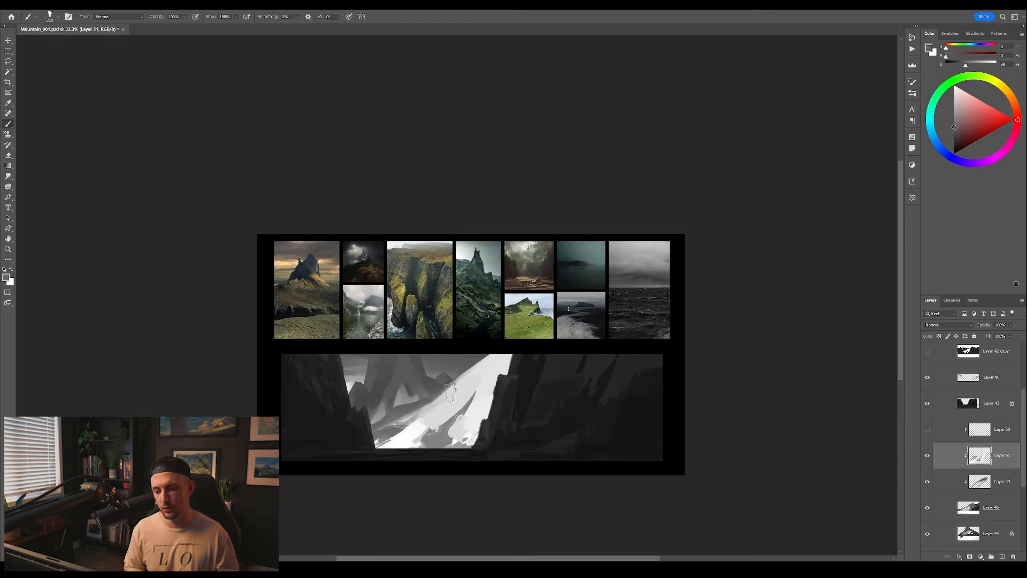
pyautogui.press('2')
pyautogui.moveTo(482, 361)
pyautogui.mouseDown()
pyautogui.moveTo(399, 417)
pyautogui.moveTo(438, 395)
pyautogui.mouseUp()
pyautogui.press('F2')
pyautogui.press('F2')
# Paint sampled dark values along the ridge and the slope's base on Layer 51 at 40% opacity, and save the file
pyautogui.keyDown('alt'); pyautogui.click(364, 428); pyautogui.keyUp('alt')
pyautogui.press('4')
pyautogui.moveTo(377, 429); pyautogui.dragTo(431, 398)
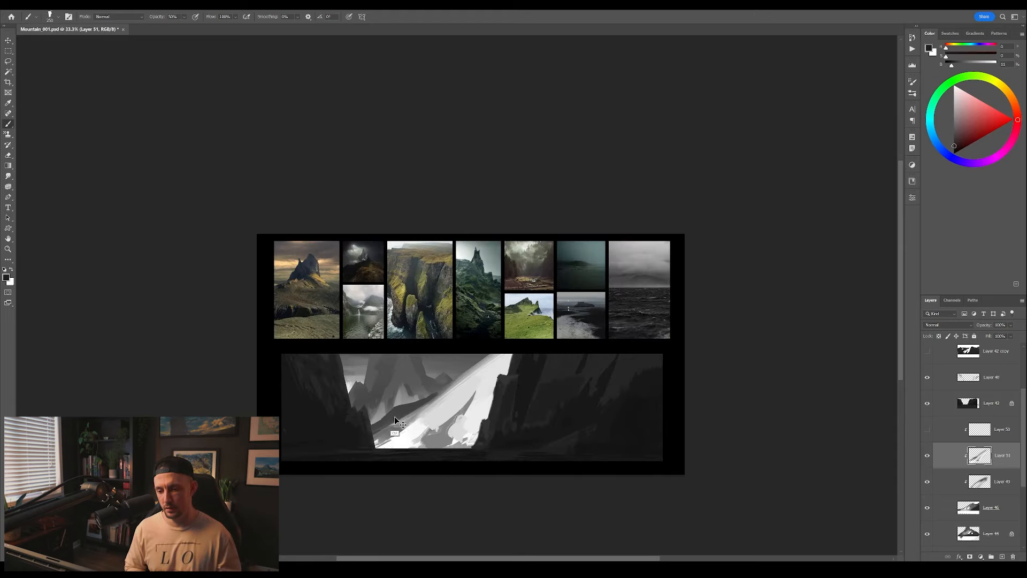
pyautogui.hotkey('ctrl', 'z')
pyautogui.moveTo(377, 432); pyautogui.dragTo(453, 387)
pyautogui.moveTo(423, 440); pyautogui.dragTo(460, 440)
pyautogui.hotkey('ctrl', 's')
# Show Layer 50 and merge the clipped snow slope layers with Layer 46 into a single layer
pyautogui.click(927, 430)
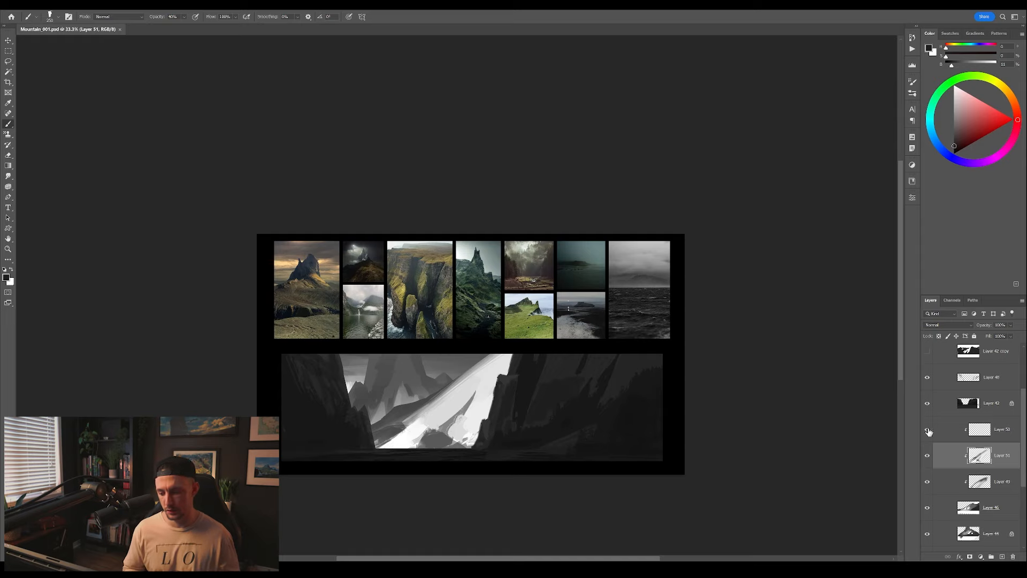
pyautogui.click(989, 430)
pyautogui.keyDown('shift'); pyautogui.click(990, 506); pyautogui.keyUp('shift')
pyautogui.hotkey('ctrl', 'e')
# Refine the distant ridge and peaks on Layer 44 with a smaller textured brush, sampled grays and 60% opacity
pyautogui.click(989, 461)
pyautogui.keyDown('alt'); pyautogui.click(391, 409); pyautogui.keyUp('alt')
pyautogui.press('[')
pyautogui.press('[')
pyautogui.press('[')
pyautogui.press('[')
pyautogui.press('[')
pyautogui.press('[')
pyautogui.press('[')
pyautogui.moveTo(389, 415)
pyautogui.mouseDown()
pyautogui.moveTo(396, 389)
pyautogui.moveTo(426, 397)
pyautogui.mouseUp()
pyautogui.press('6')
pyautogui.press(']')
pyautogui.keyDown('alt'); pyautogui.click(398, 376); pyautogui.keyUp('alt')
# Check the composition in a mirrored view and save the file
pyautogui.press('F2')
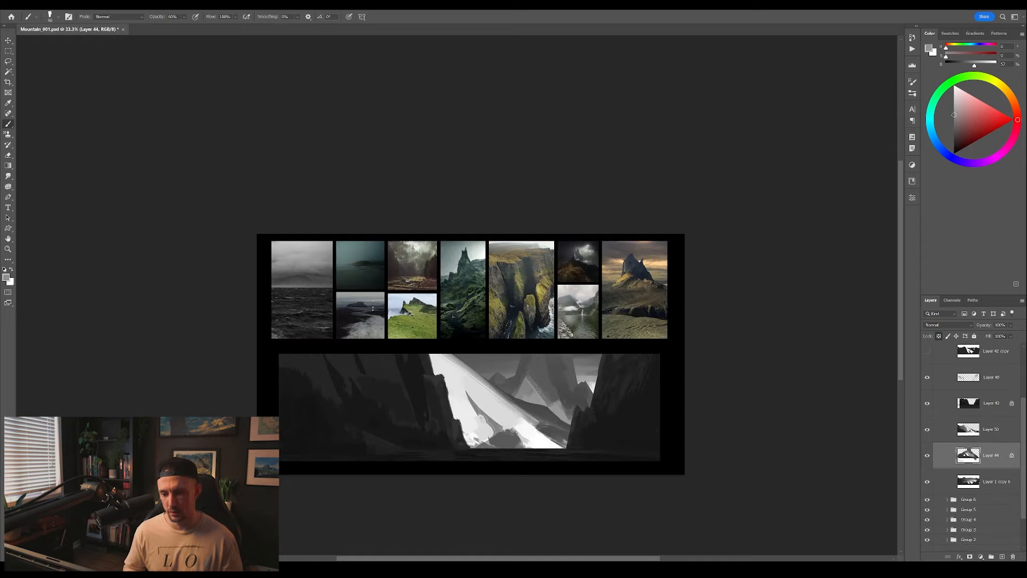
pyautogui.press('F2')
pyautogui.hotkey('ctrl', 's')
# Paint light reflections across the water on a new layer clipped to Layer 42
pyautogui.moveTo(460, 428); pyautogui.dragTo(549, 338)
pyautogui.click(991, 403)
pyautogui.click(1002, 557)
pyautogui.hotkey('ctrl', 'alt', 'g')
pyautogui.keyDown('alt'); pyautogui.click(583, 359); pyautogui.keyUp('alt')
pyautogui.moveTo(471, 365); pyautogui.dragTo(562, 364)
pyautogui.press('l')
pyautogui.moveTo(512, 358); pyautogui.dragTo(555, 363)
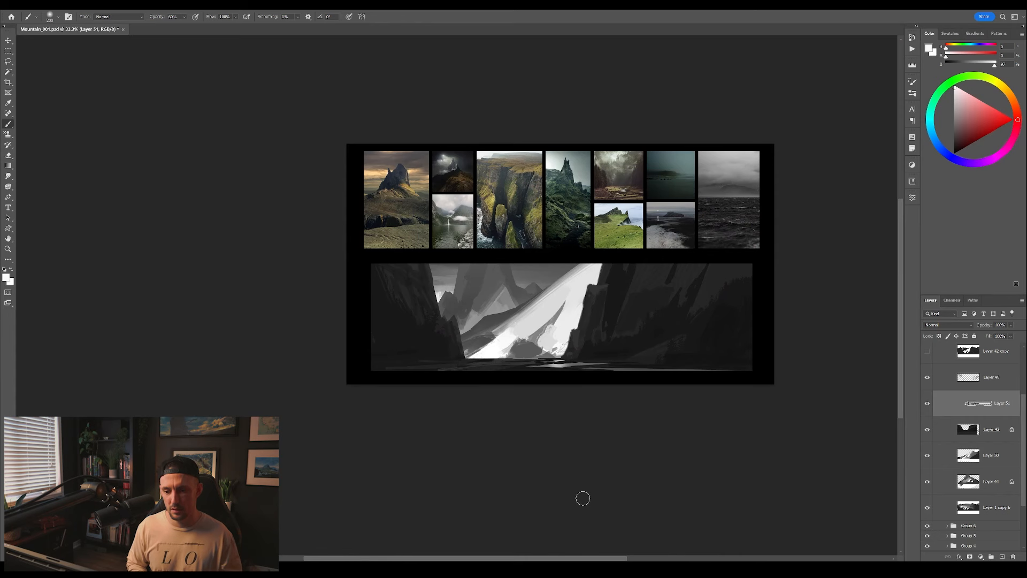
# Shape the water reflections below the snow slope with freehand selections and brushwork on the mirrored canvas
pyautogui.hotkey('ctrl', 'shift', 'h')
pyautogui.press('l')
pyautogui.moveTo(560, 366)
pyautogui.mouseDown()
pyautogui.moveTo(636, 365)
pyautogui.moveTo(531, 364)
pyautogui.mouseUp()
pyautogui.press('b')
pyautogui.press('l')
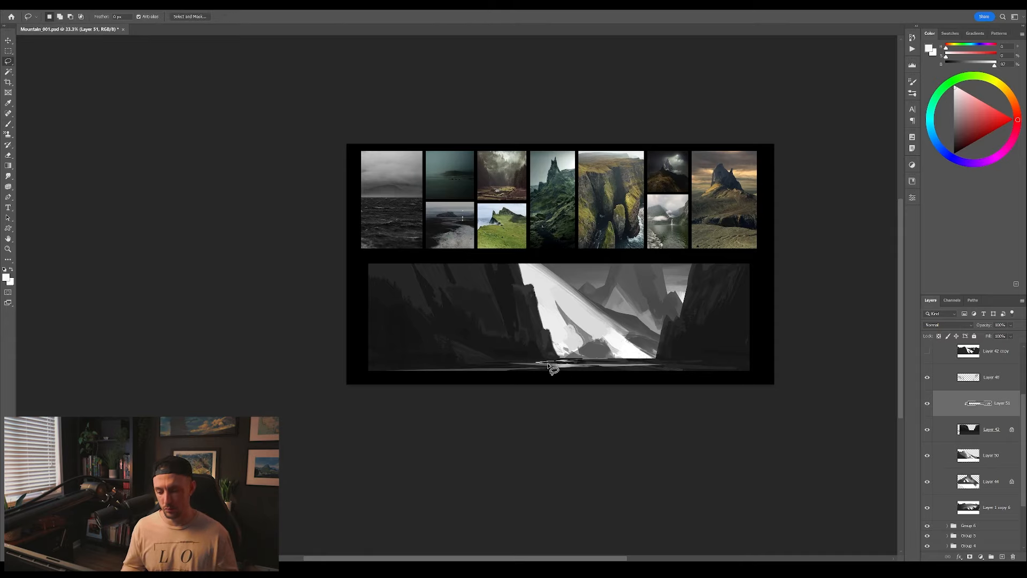
pyautogui.press('b')
pyautogui.moveTo(656, 425)
pyautogui.mouseDown()
pyautogui.moveTo(610, 426)
pyautogui.moveTo(598, 450)
pyautogui.moveTo(606, 458)
pyautogui.mouseUp()
# Dull the water highlights with a sampled dark value under locked transparency, and merge them into Layer 42
pyautogui.press('/')
pyautogui.keyDown('alt'); pyautogui.click(504, 375); pyautogui.keyUp('alt')
pyautogui.hotkey('ctrl', 'shift', 'h')
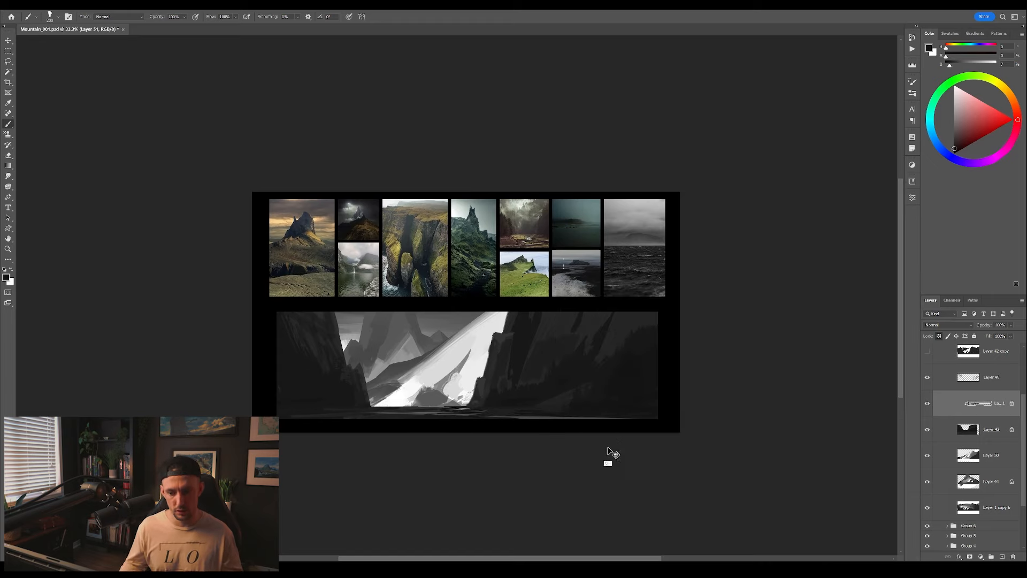
pyautogui.hotkey('ctrl', 'e')
# Paint small dark rocks and trees along the shoreline at the cliff bases on a new layer with a reduced brush
pyautogui.press('[')
pyautogui.press('[')
pyautogui.press('[')
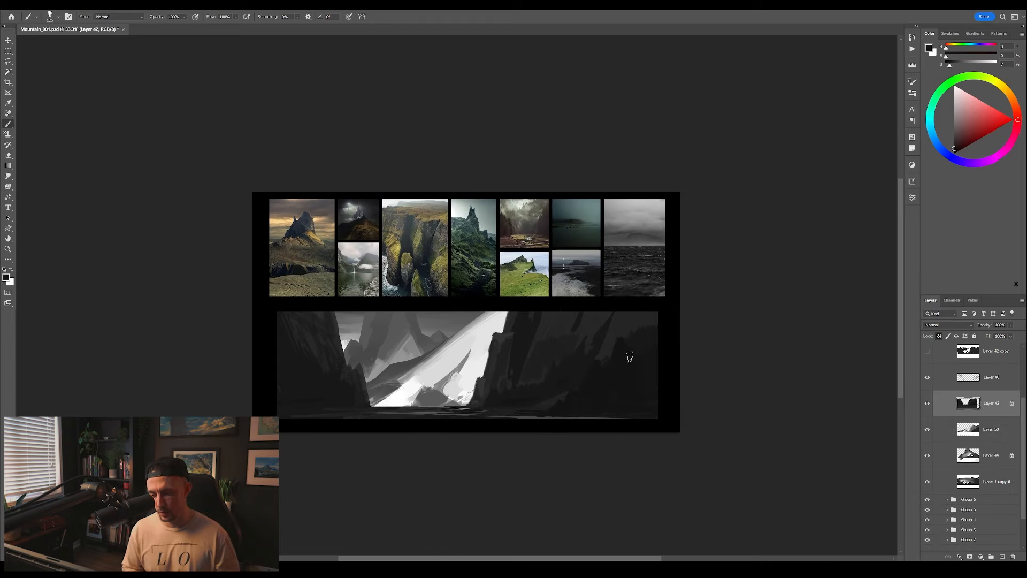
pyautogui.moveTo(627, 476); pyautogui.dragTo(556, 487)
pyautogui.hotkey('ctrl', 'shift', 'h')
pyautogui.press('[')
pyautogui.keyDown('alt'); pyautogui.click(516, 412); pyautogui.keyUp('alt')
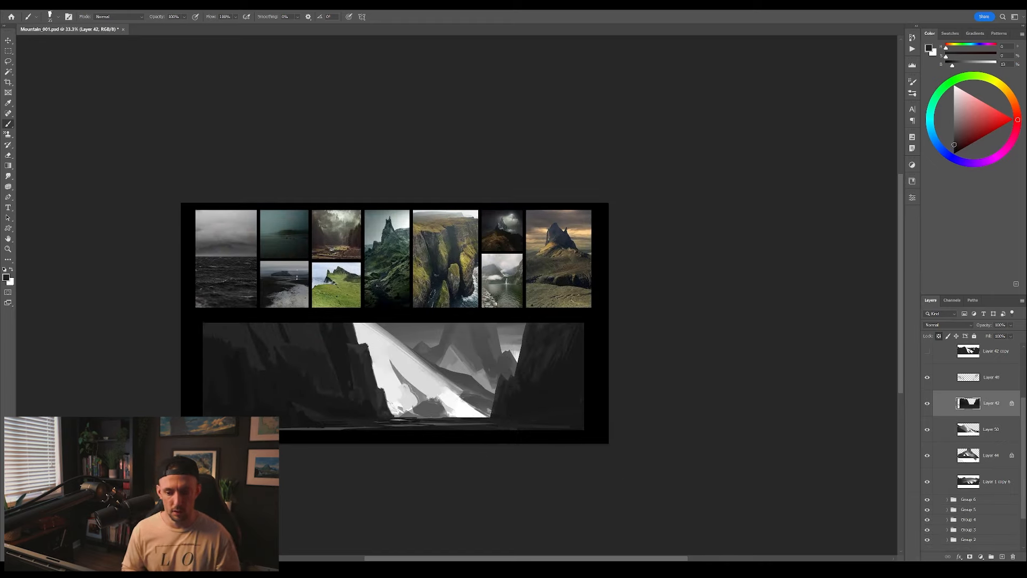
pyautogui.hotkey('ctrl', 'z')
pyautogui.hotkey('ctrl', 'shift', 'h')
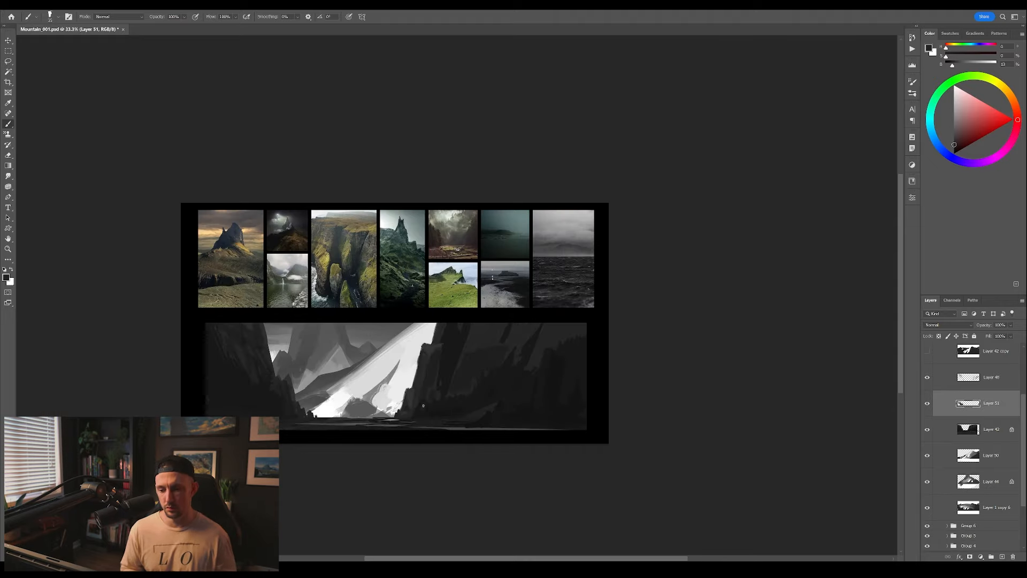
pyautogui.hotkey('ctrl', 'shift', 'h')
pyautogui.hotkey('ctrl', 'shift', 'h')
pyautogui.moveTo(449, 500); pyautogui.dragTo(499, 483)
# Merge the shoreline details into Layer 42, then softly darken the large cliff at 50% opacity on a clipped layer and merge it
pyautogui.rightClick(547, 276)
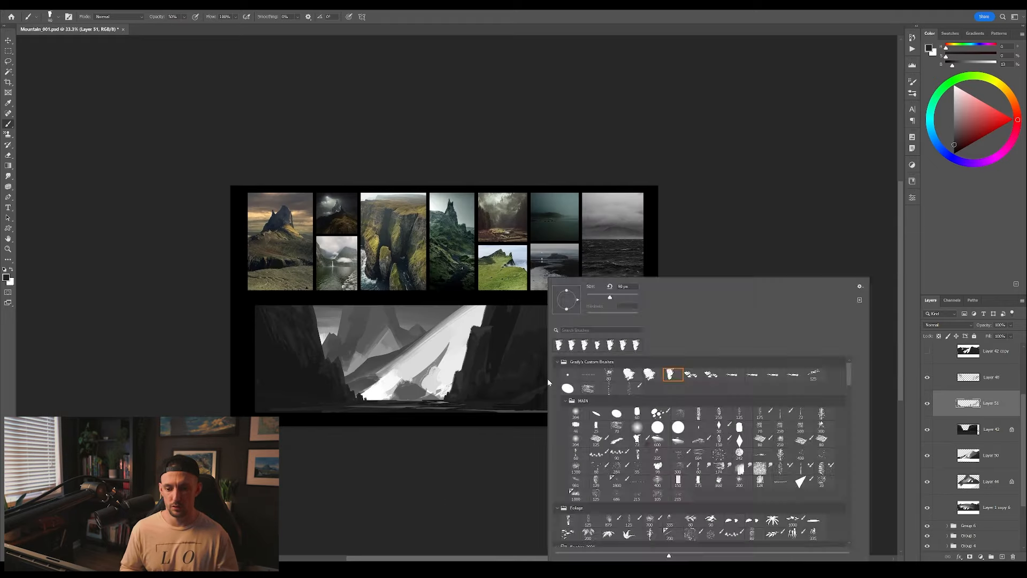
pyautogui.hotkey('ctrl', 'e')
pyautogui.click(1002, 556)
pyautogui.hotkey('ctrl', 'alt', 'g')
pyautogui.moveTo(600, 315); pyautogui.dragTo(567, 342)
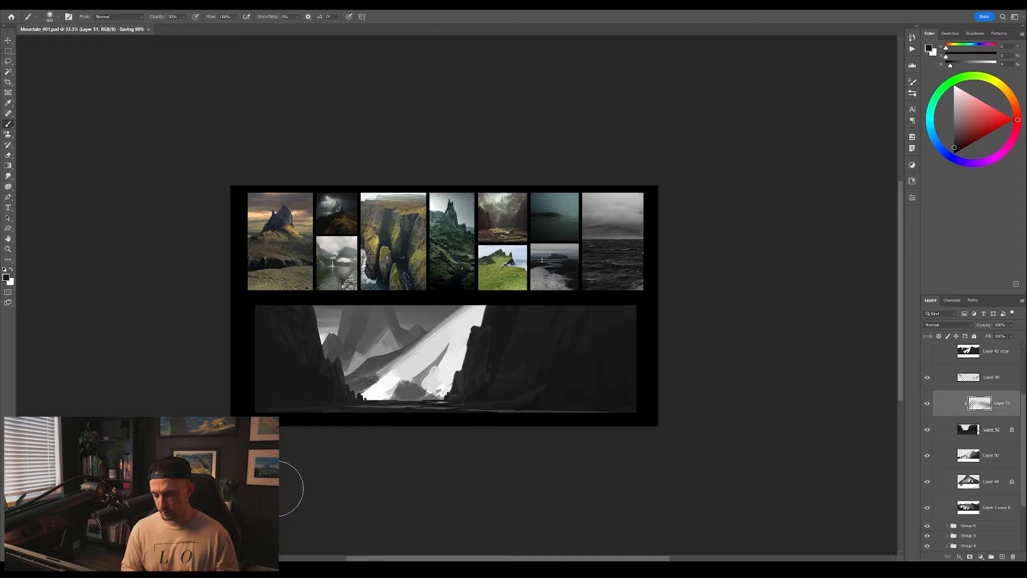
pyautogui.hotkey('ctrl', 'e')
# Add a layer beneath Layer 42 and stamp a light custom shape texture over the base of the snow slope
pyautogui.keyDown('ctrl'); pyautogui.click(1002, 556); pyautogui.keyUp('ctrl')
pyautogui.press('u')
pyautogui.rightClick(443, 334)
pyautogui.click(449, 355)
pyautogui.click(520, 401)
pyautogui.hotkey('ctrl', 'shift', 'h')
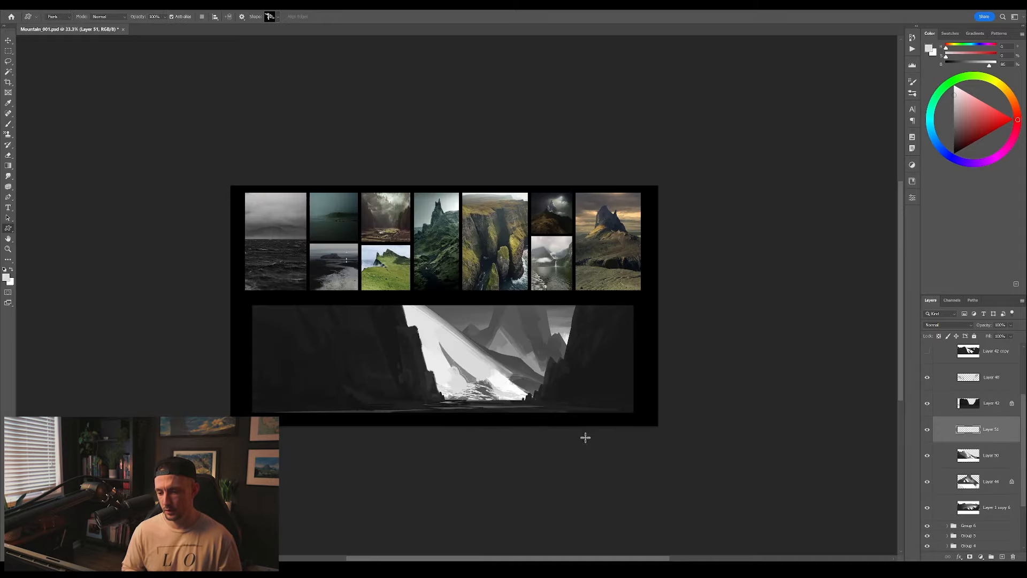
# Stamp another light shape texture at the base of the snow slope, warp it to follow the slope, and flip the canvas horizontally
pyautogui.moveTo(408, 382); pyautogui.dragTo(640, 423)
pyautogui.hotkey('ctrl', 't')
pyautogui.moveTo(337, 390); pyautogui.dragTo(344, 374)
pyautogui.click(359, 17)
pyautogui.moveTo(479, 396); pyautogui.dragTo(485, 407)
pyautogui.moveTo(343, 371); pyautogui.dragTo(348, 318)
pyautogui.moveTo(495, 393); pyautogui.dragTo(504, 409)
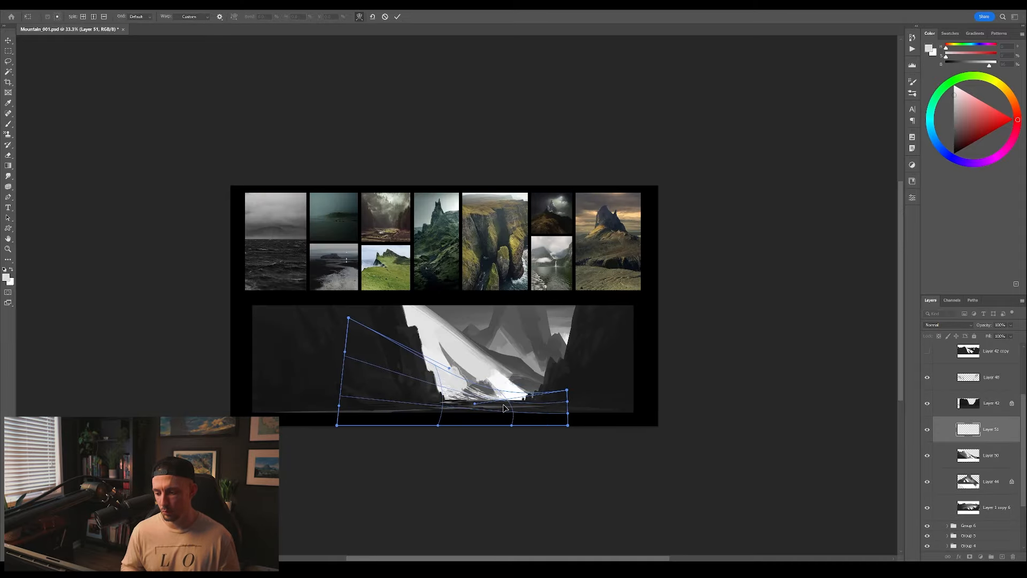
pyautogui.moveTo(567, 390); pyautogui.dragTo(546, 377)
pyautogui.moveTo(567, 425); pyautogui.dragTo(601, 384)
pyautogui.press('Return')
pyautogui.hotkey('ctrl', 'shift', 'h')
pyautogui.moveTo(535, 481); pyautogui.dragTo(613, 462)
pyautogui.press('v')
pyautogui.moveTo(614, 462)
pyautogui.mouseDown()
pyautogui.moveTo(561, 475)
pyautogui.moveTo(557, 452)
pyautogui.moveTo(524, 452)
pyautogui.mouseUp()
# Add a layer beneath the textured one and brush soft grey strokes down the snow slope at 50% opacity
pyautogui.press('b')
pyautogui.keyDown('ctrl'); pyautogui.click(1001, 556); pyautogui.keyUp('ctrl')
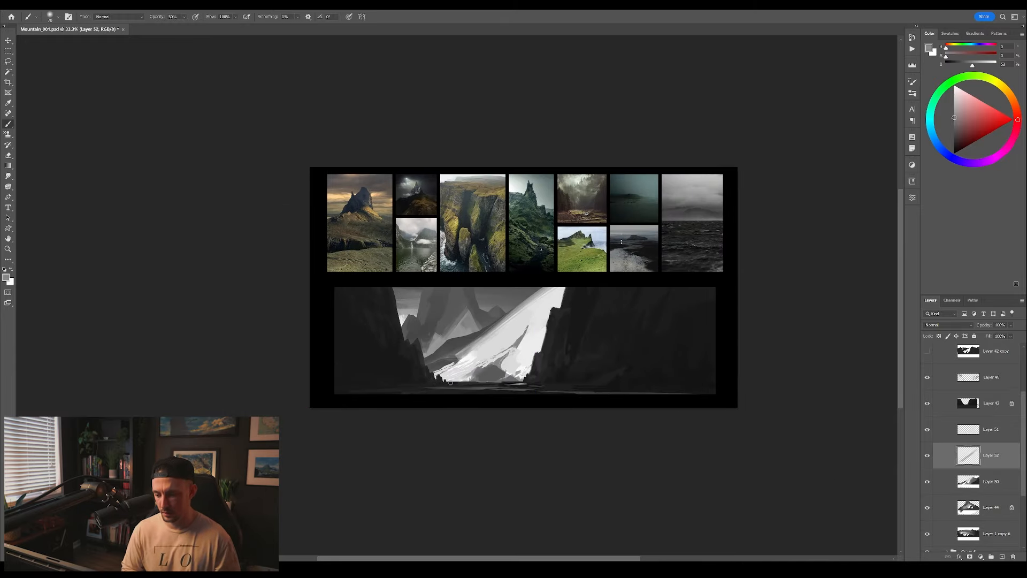
pyautogui.moveTo(451, 382); pyautogui.dragTo(379, 425)
# Choose another custom shape and stamp sampled grey rock texture across the lower snow slope on a new layer, checking it with the canvas flipped
pyautogui.press('u')
pyautogui.rightClick(466, 378)
pyautogui.doubleClick(617, 444)
pyautogui.hotkey('ctrl', 'shift', 'alt', 'n')
pyautogui.keyDown('alt'); pyautogui.click(449, 398); pyautogui.keyUp('alt')
pyautogui.hotkey('ctrl', 'shift', 'h')
pyautogui.keyDown('alt'); pyautogui.click(481, 416); pyautogui.keyUp('alt')
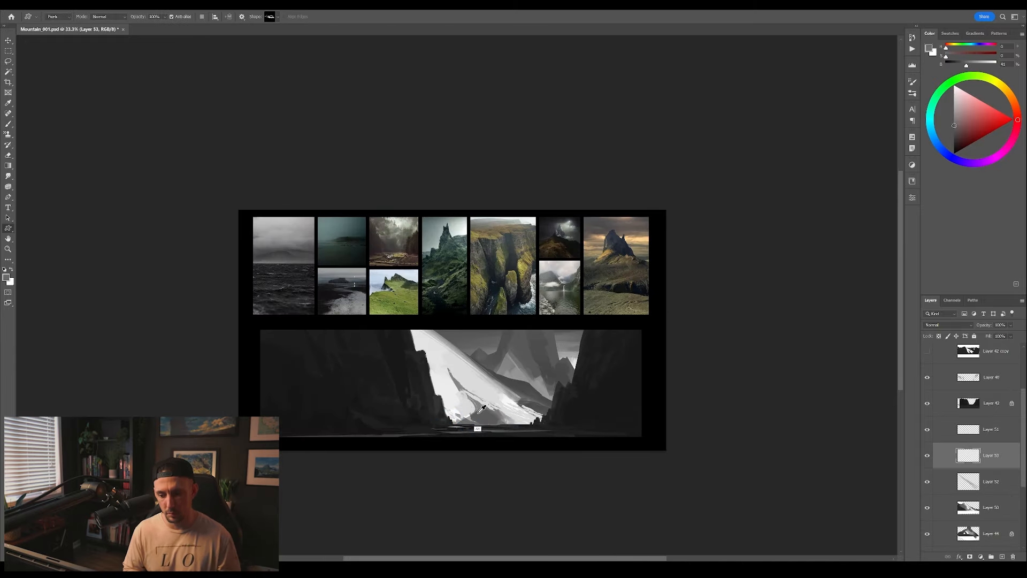
pyautogui.keyDown('alt'); pyautogui.click(478, 413); pyautogui.keyUp('alt')
pyautogui.moveTo(494, 413); pyautogui.dragTo(535, 423)
pyautogui.moveTo(407, 411); pyautogui.dragTo(495, 420)
pyautogui.hotkey('ctrl', 'shift', 'h')
pyautogui.moveTo(450, 482); pyautogui.dragTo(470, 468)
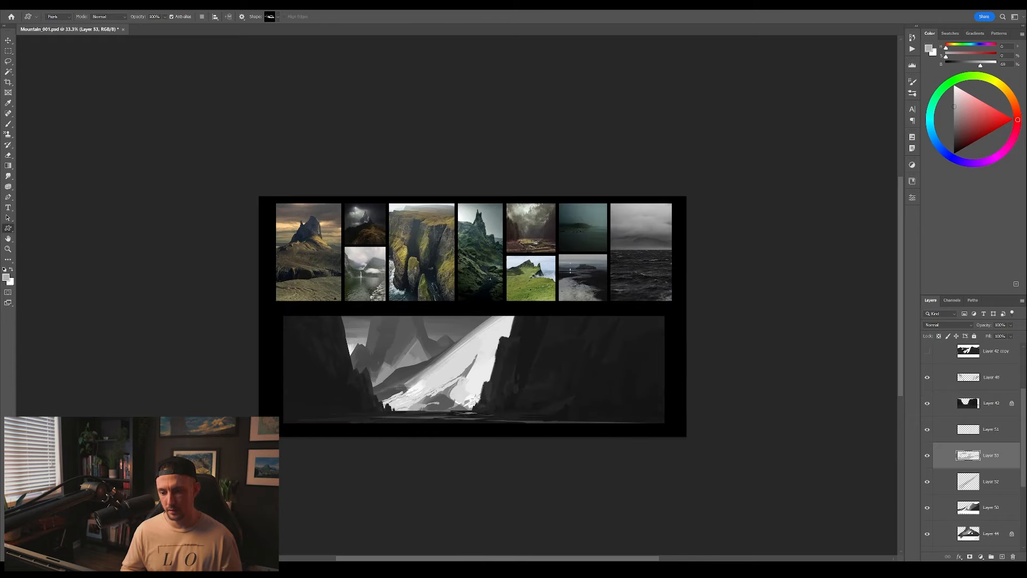
# Paint small dark rock patches on the snow slope on a new layer, refine them with a different brush, and flip the canvas
pyautogui.press('b')
pyautogui.hotkey('ctrl', 'shift', 'alt', 'n')
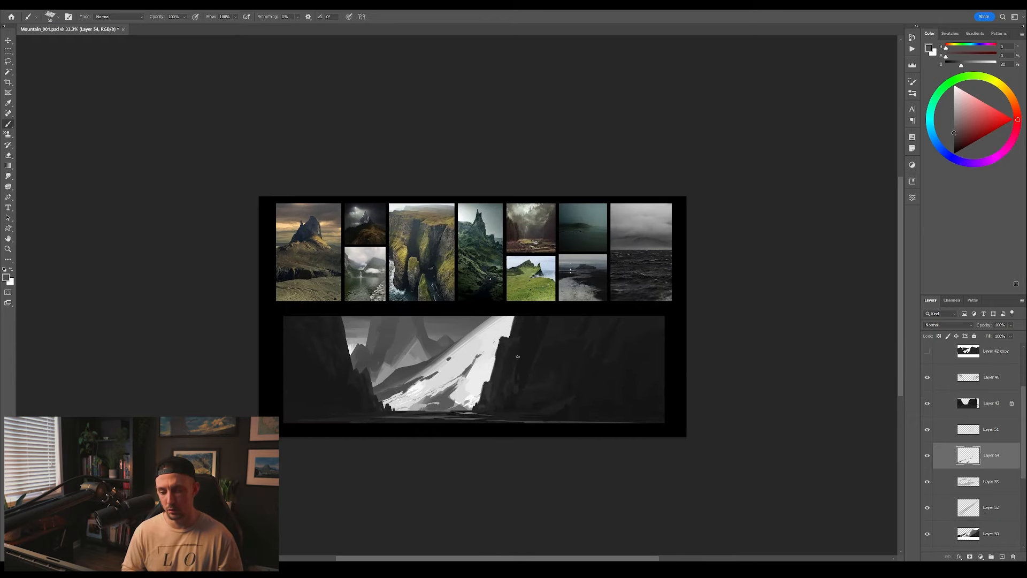
pyautogui.moveTo(454, 396); pyautogui.dragTo(440, 408)
pyautogui.rightClick(421, 399)
pyautogui.doubleClick(440, 427)
pyautogui.moveTo(520, 459); pyautogui.dragTo(528, 461)
pyautogui.hotkey('ctrl', 'shift', 'h')
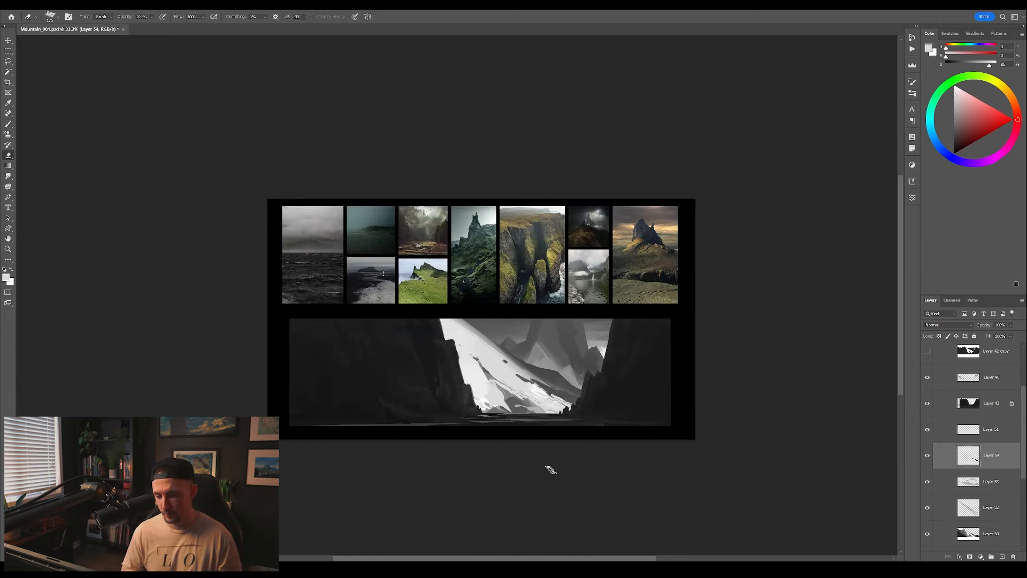
# Stamp a different custom shape over the upper and lower snow slope in sampled values to break up the snow with rock patches
pyautogui.press('u')
pyautogui.rightClick(484, 352)
pyautogui.doubleClick(560, 444)
pyautogui.hotkey('ctrl', 'shift', 'h')
pyautogui.moveTo(472, 384); pyautogui.dragTo(522, 327)
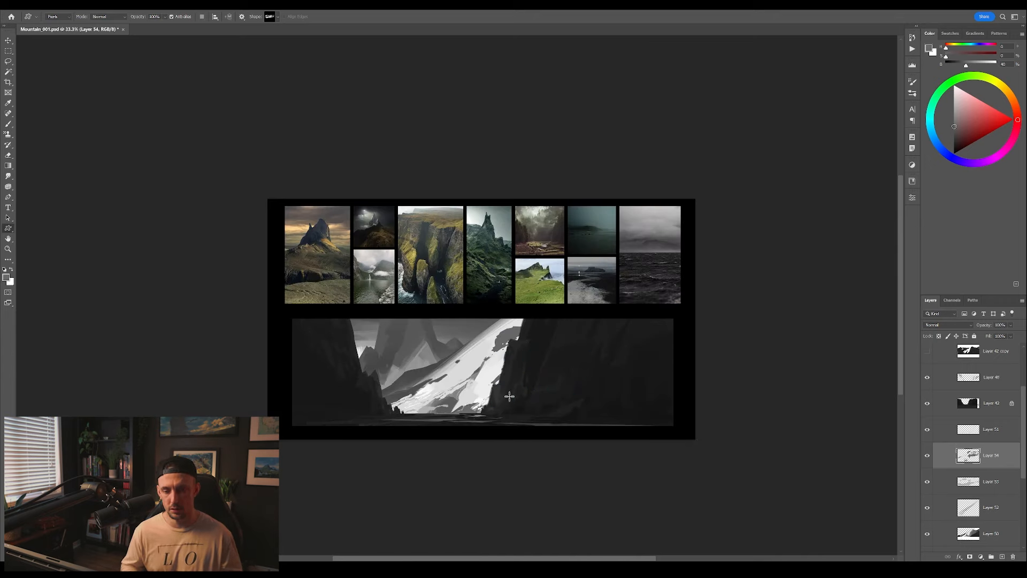
pyautogui.keyDown('alt'); pyautogui.click(481, 375); pyautogui.keyUp('alt')
pyautogui.moveTo(429, 413); pyautogui.dragTo(526, 383)
# Brush light snow over the dark patch near the slope's top edge, and check the composition by flipping the canvas
pyautogui.press('b')
pyautogui.moveTo(515, 330); pyautogui.dragTo(493, 343)
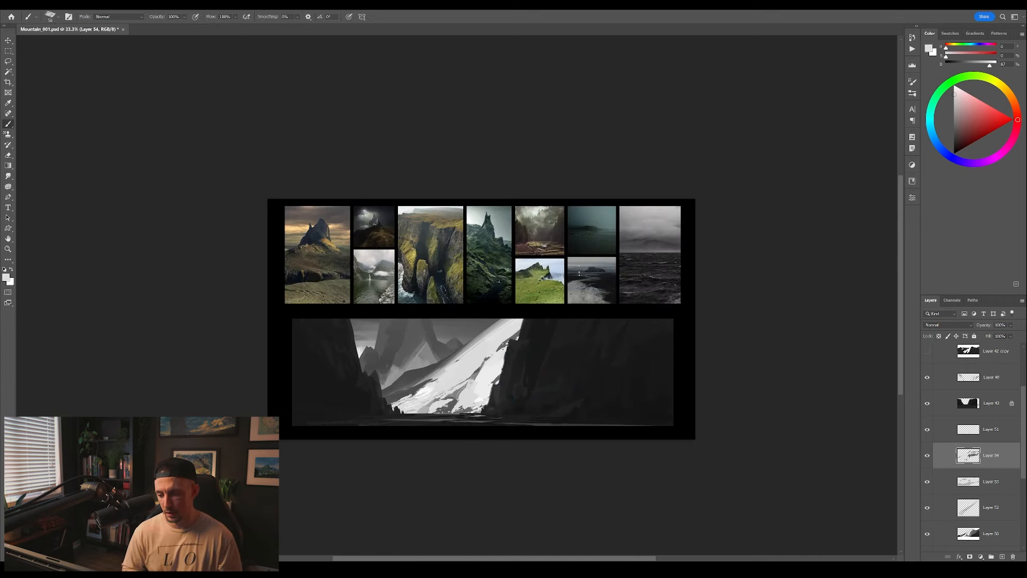
pyautogui.hotkey('ctrl', 'shift', 'h')
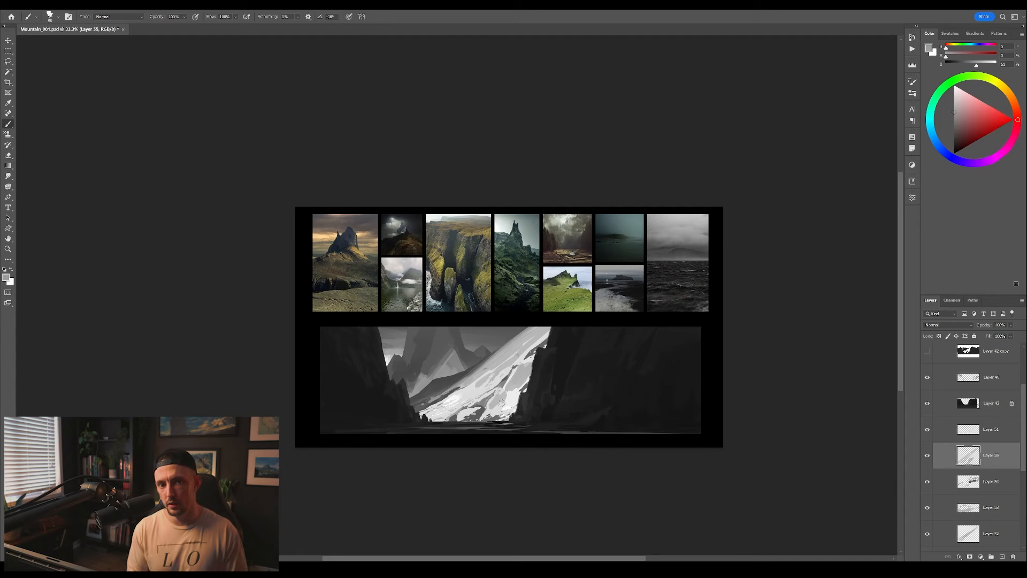
pyautogui.hotkey('ctrl', 'shift', 'h')
pyautogui.hotkey('ctrl', 'shift', 'h')
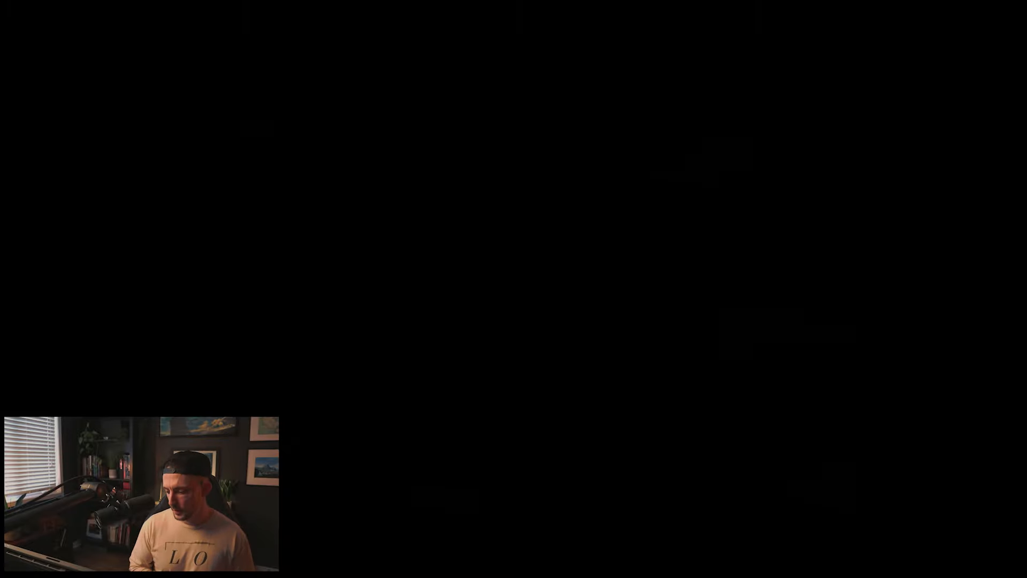